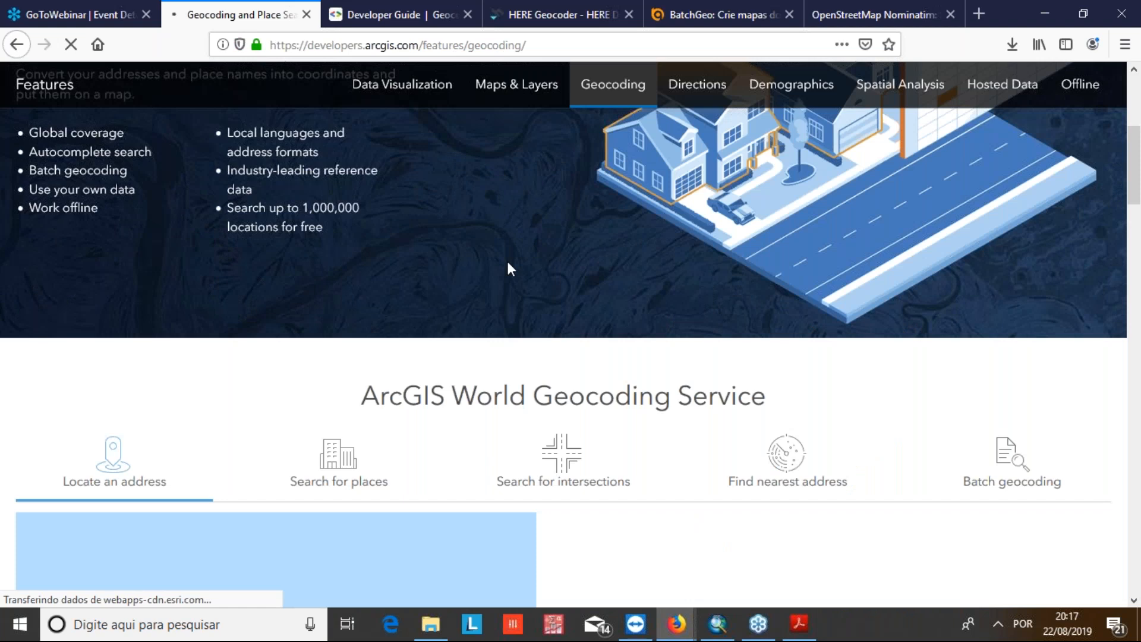
scroll(573, 229, "down", 3)
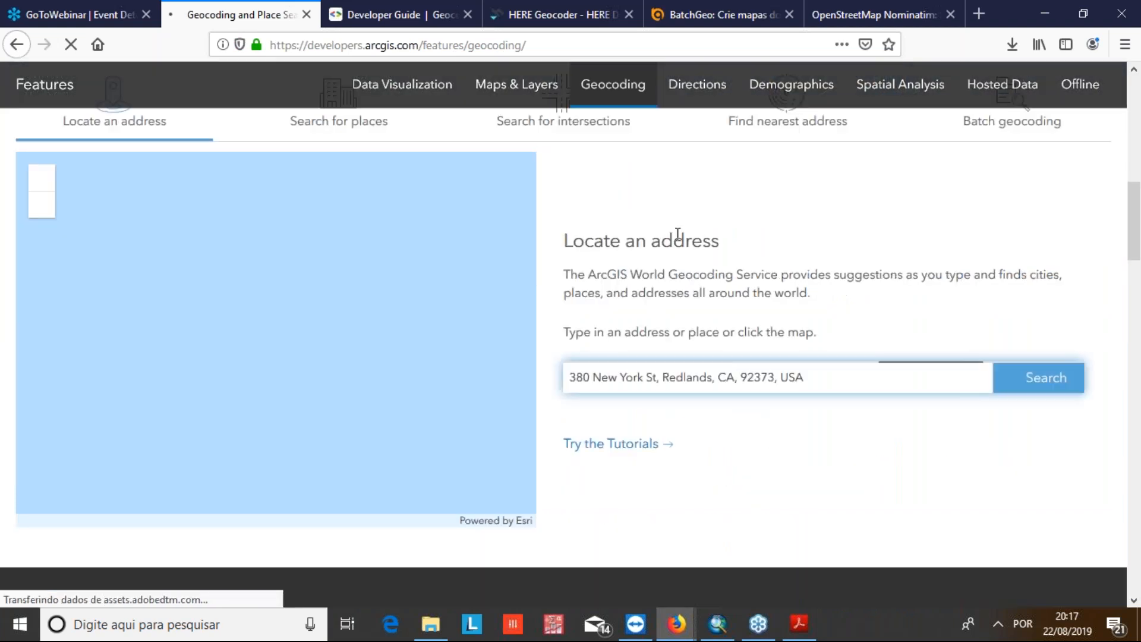
Step: Search for the Rua São Francisco Xavier street address with Maracanã and Rio de, choosing the second Maracanã, Rio de Janeiro suggestion
left_click_drag(866, 378, 524, 380)
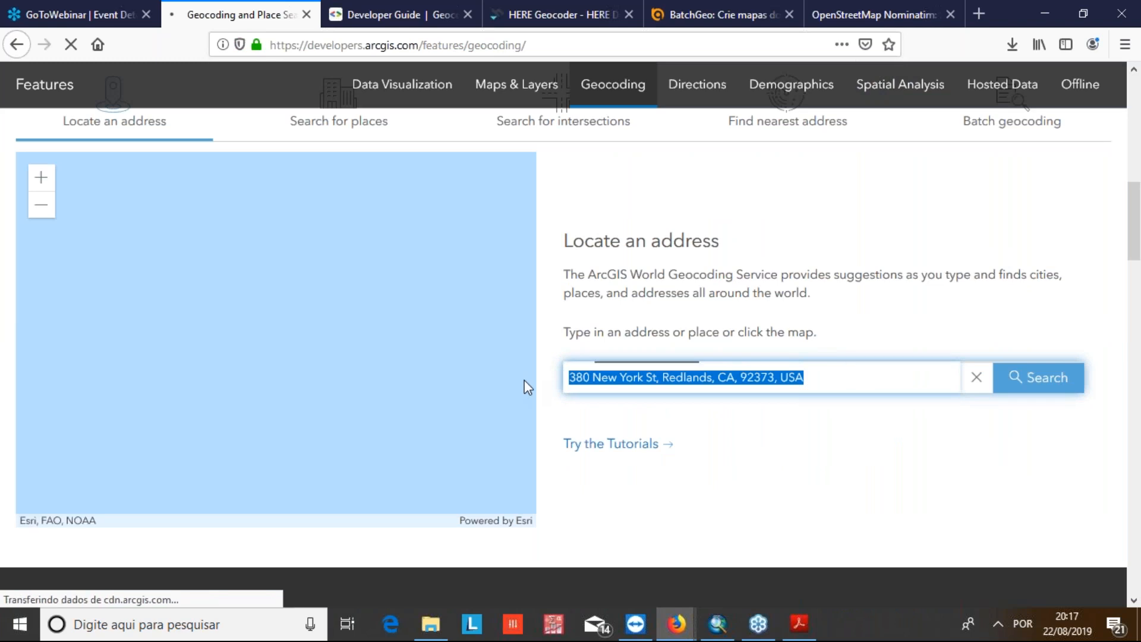
type("a")
key("BackSpace")
type("Rua S")
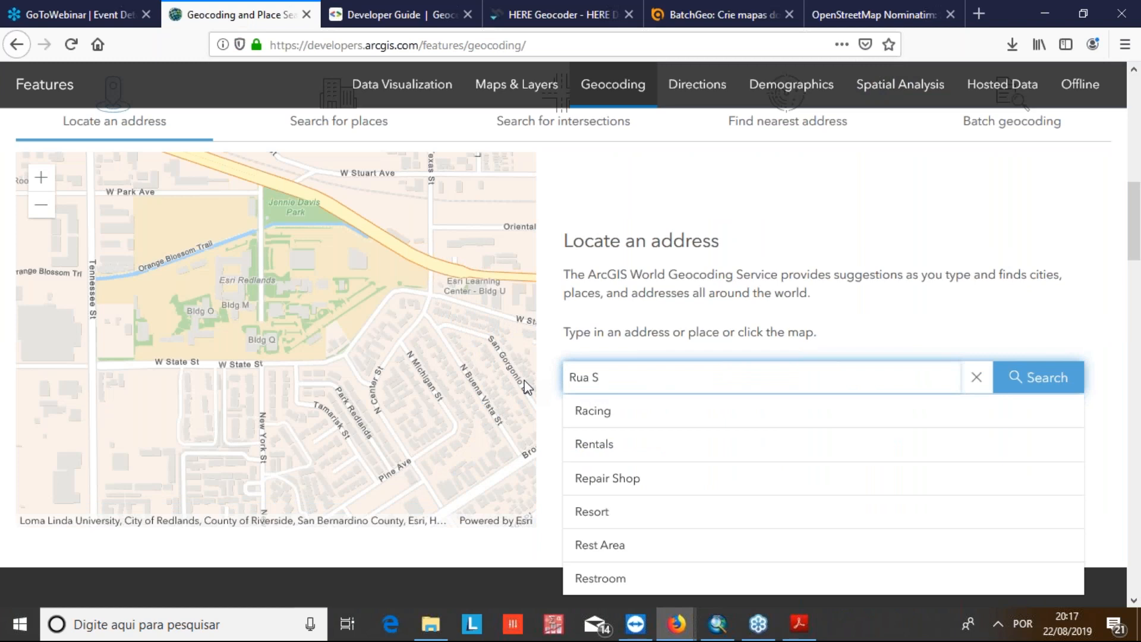
type("ão Fran")
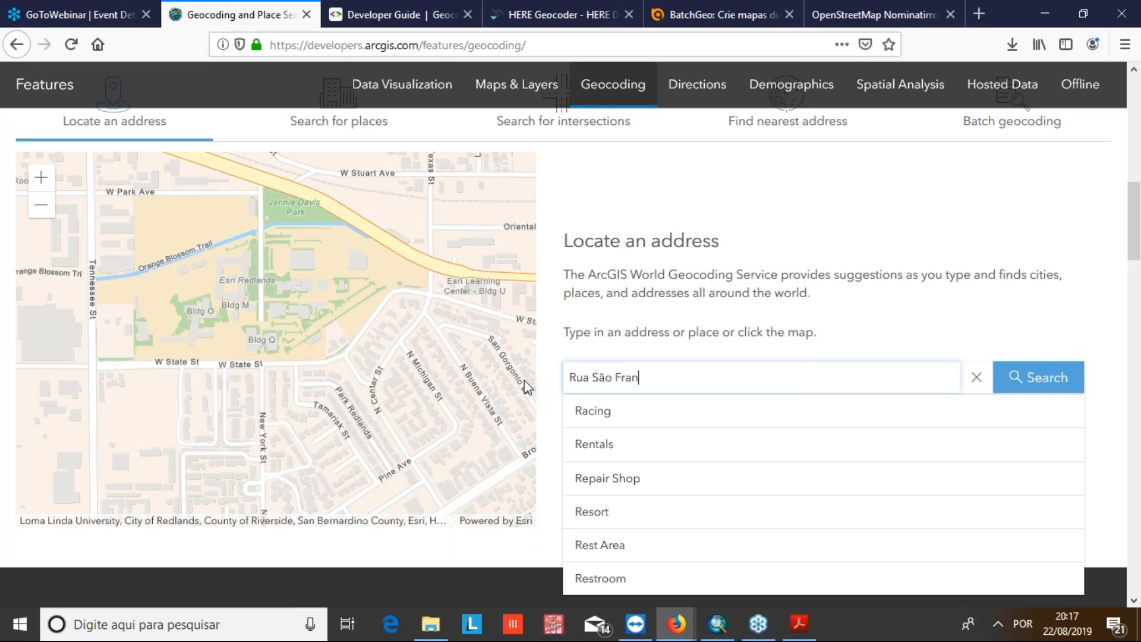
type("cisco Xavier, ")
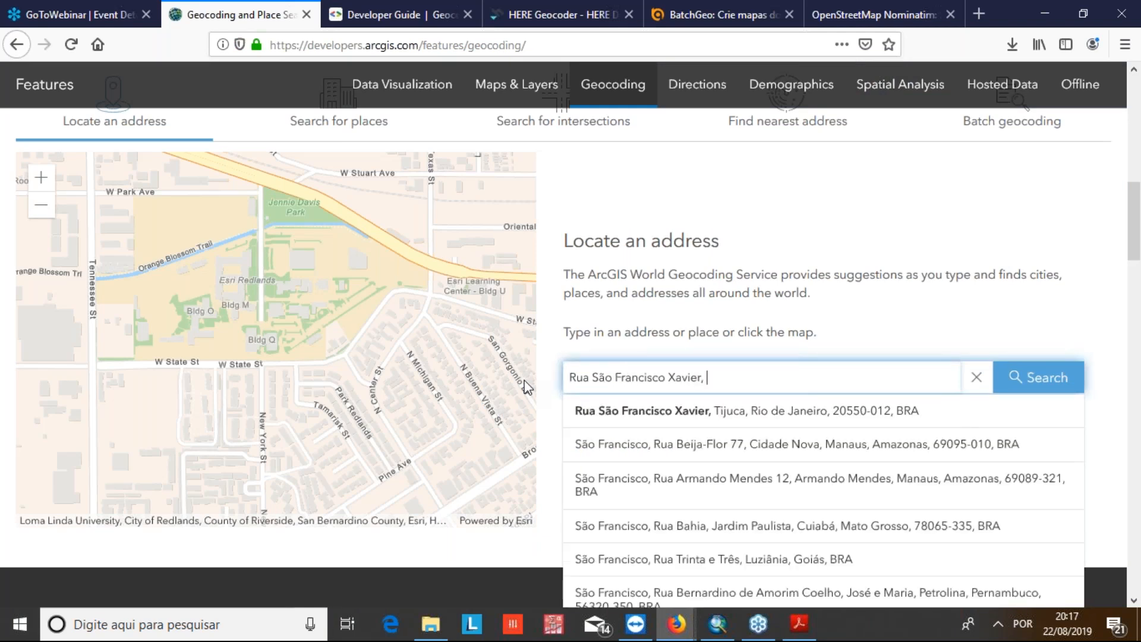
type("524")
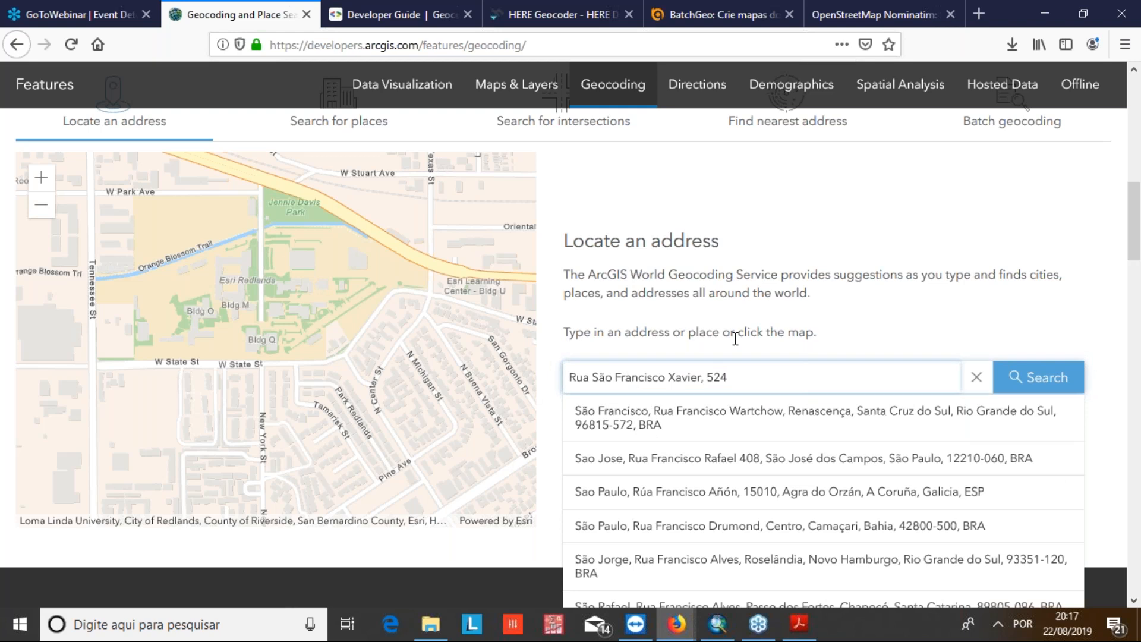
type("Maracanã")
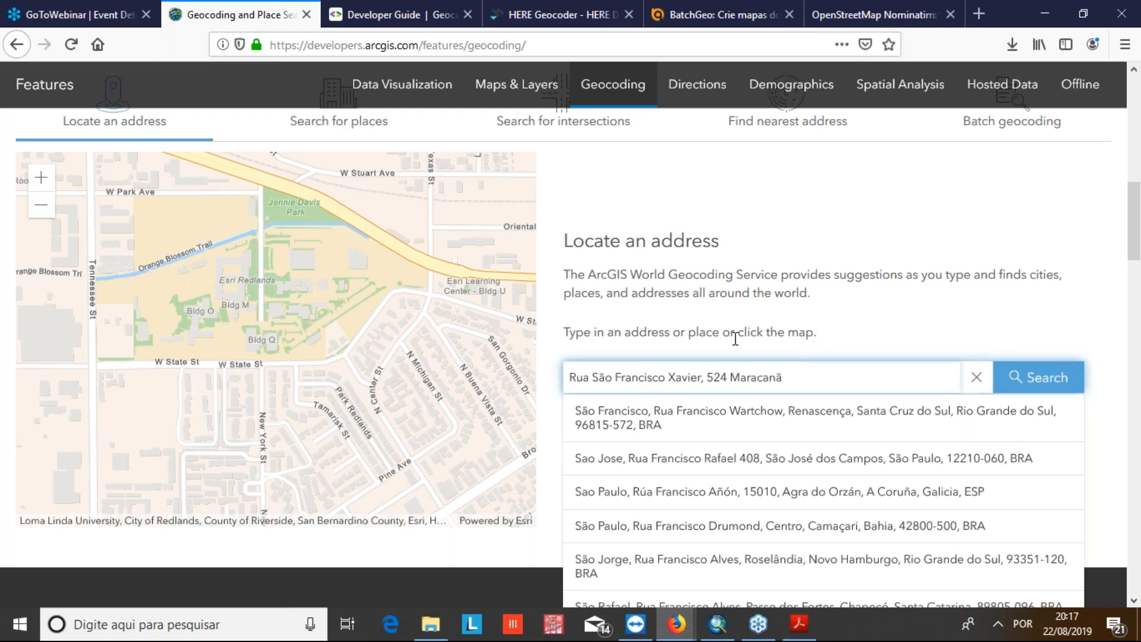
type(" Rio de")
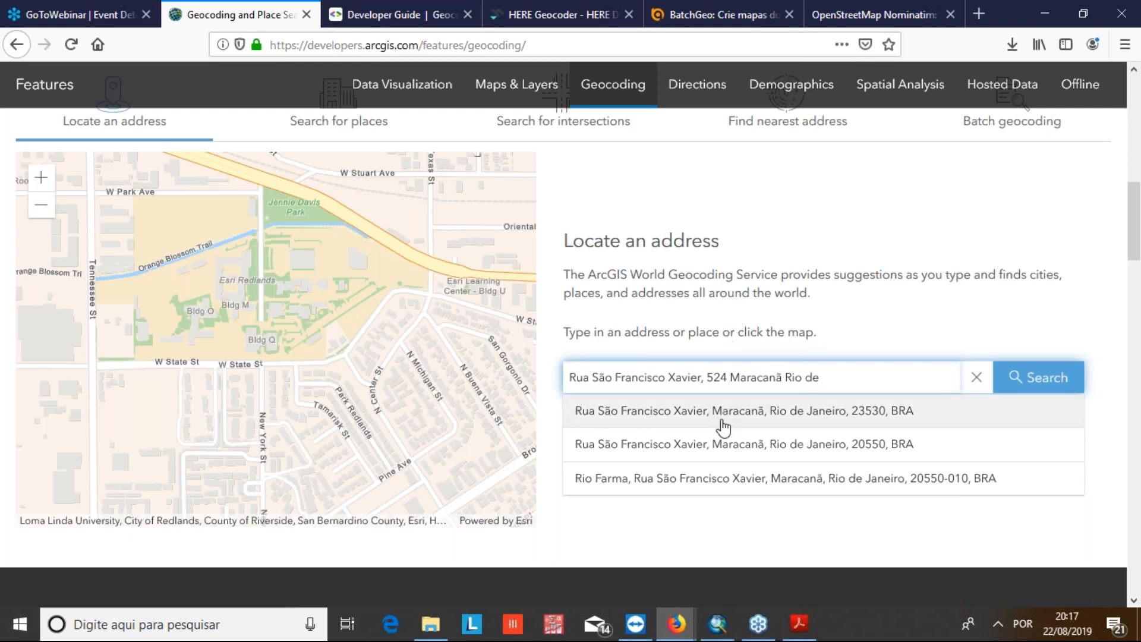
left_click(720, 446)
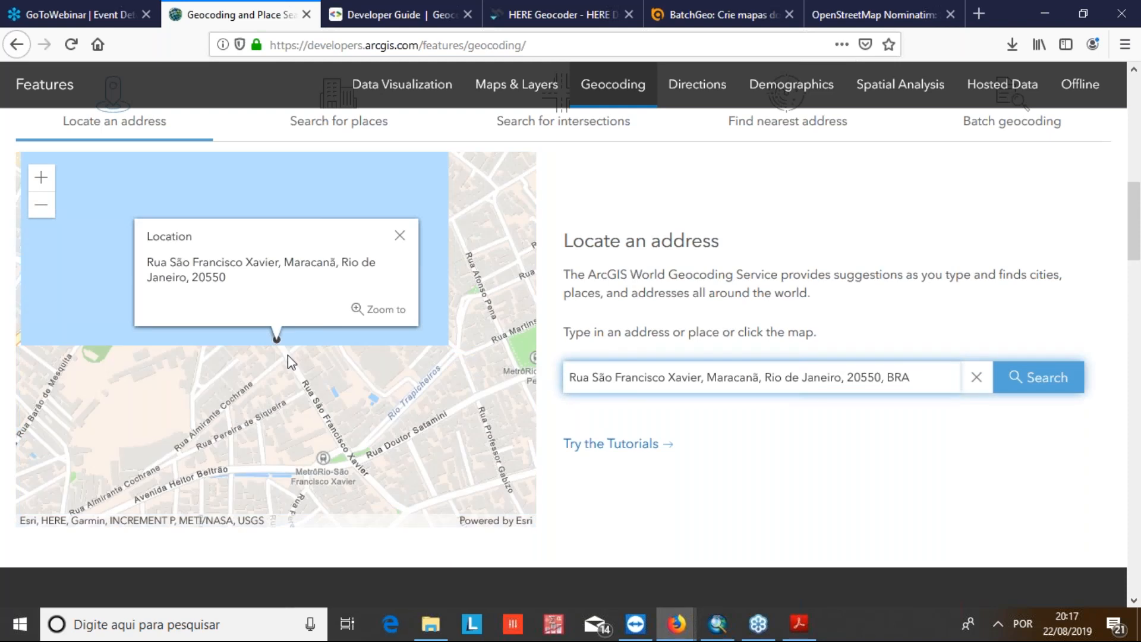
Step: Dismiss the location result, search using only the street and house number, and locate the suggestion that includes the house number
left_click(400, 236)
left_click(748, 379)
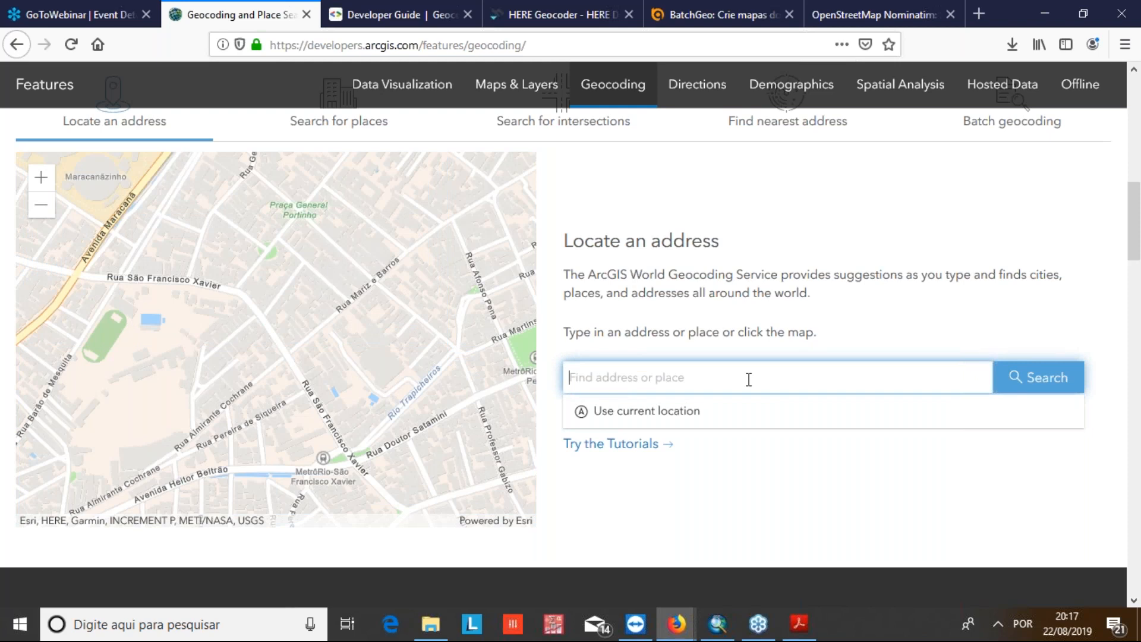
type("Rua São Francisco")
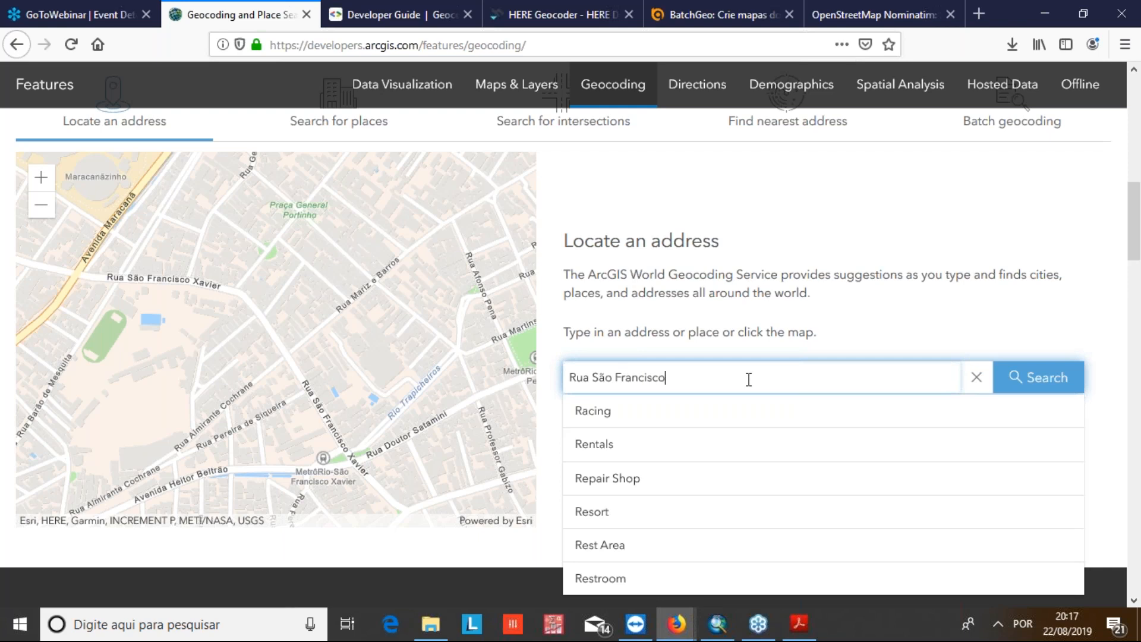
type(" Xa")
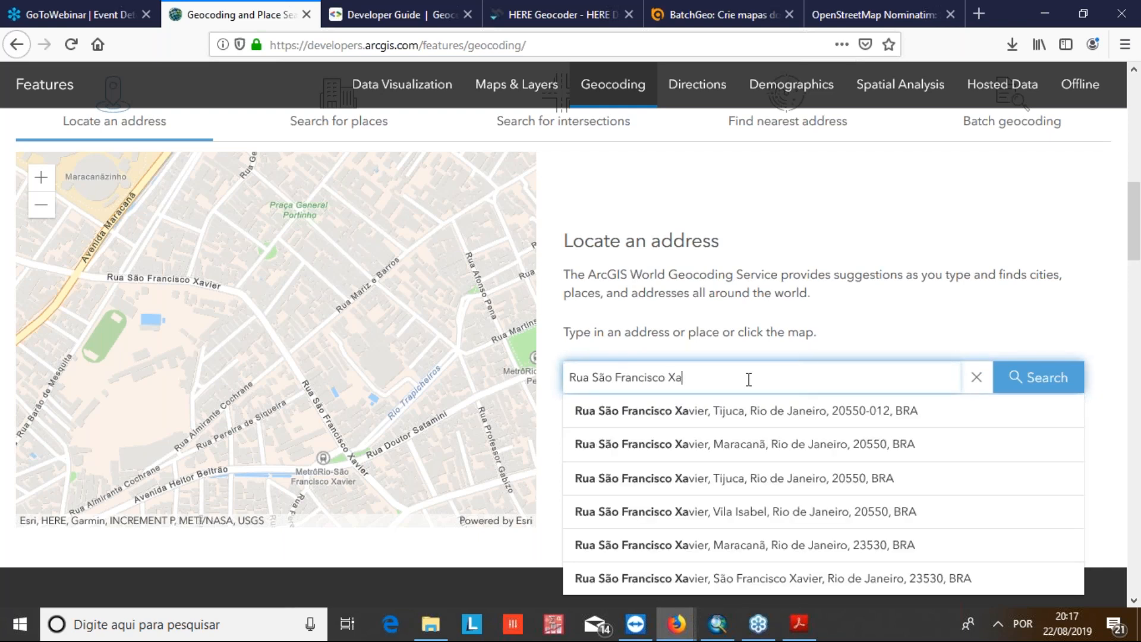
type("vier, 5")
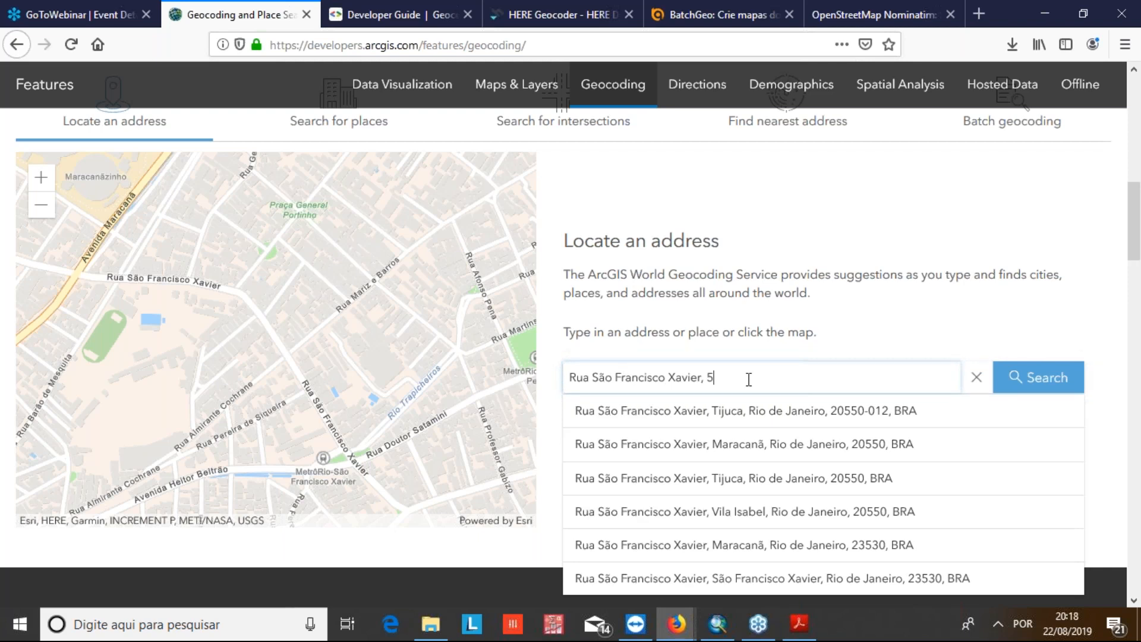
type("24")
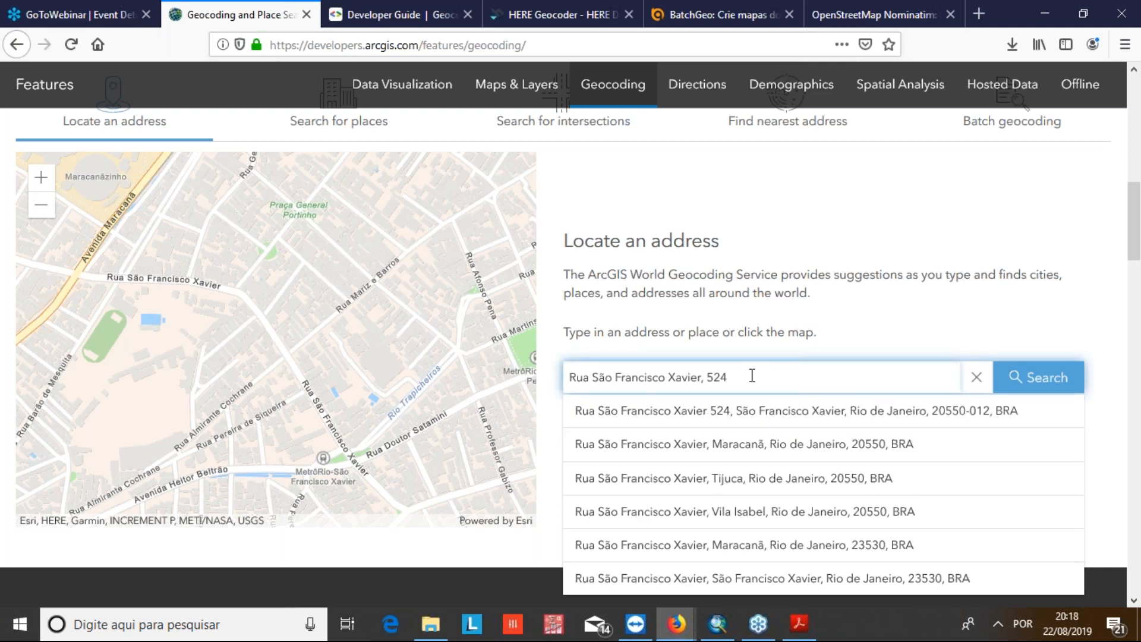
left_click(724, 412)
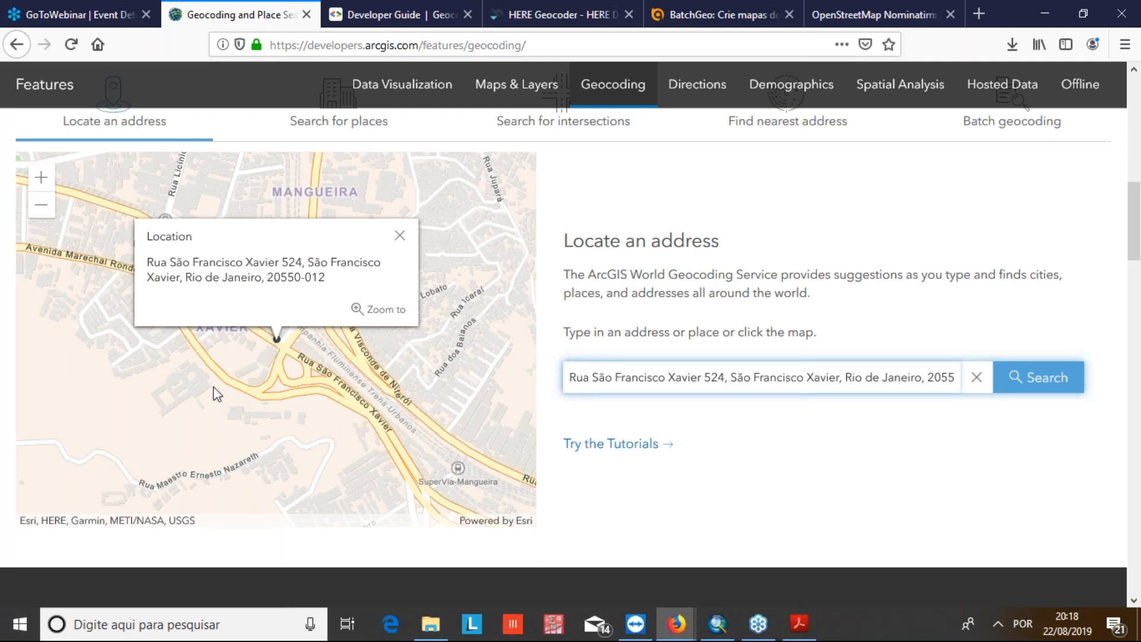
left_click_drag(213, 387, 318, 421)
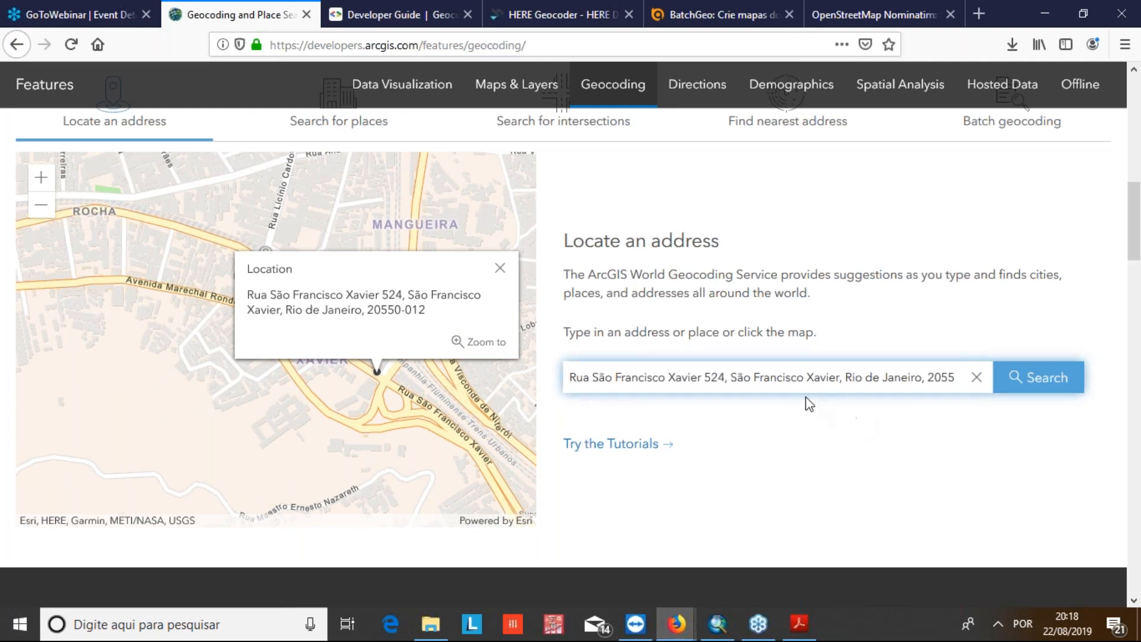
Step: Search for the full street address with Maracanã and Rio de Janeiro, choose Universidade do Estado do Rio de Janeiro, and zoom to it
left_click_drag(731, 383, 842, 393)
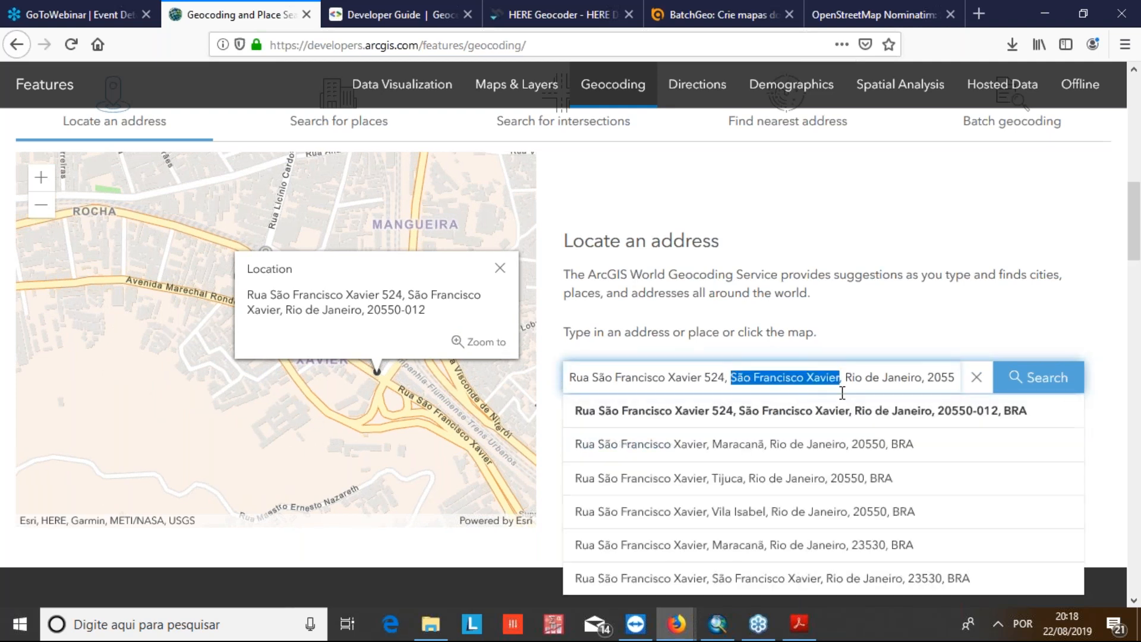
key("ctrl+a")
type("ara")
key("BackSpace")
key("BackSpace")
key("BackSpace")
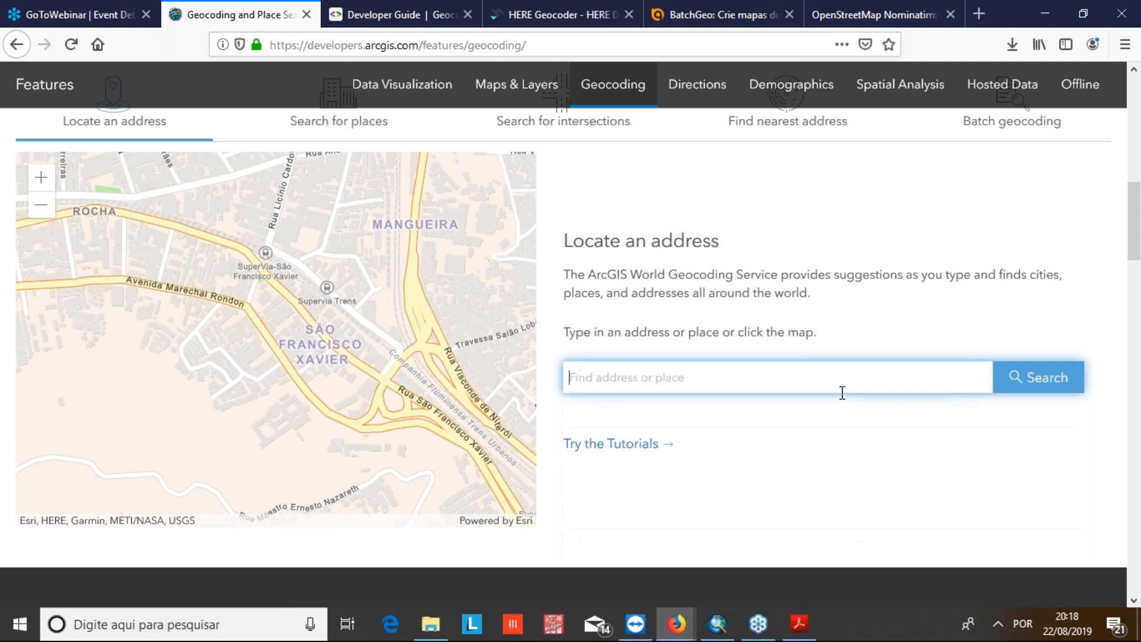
type("Rua ")
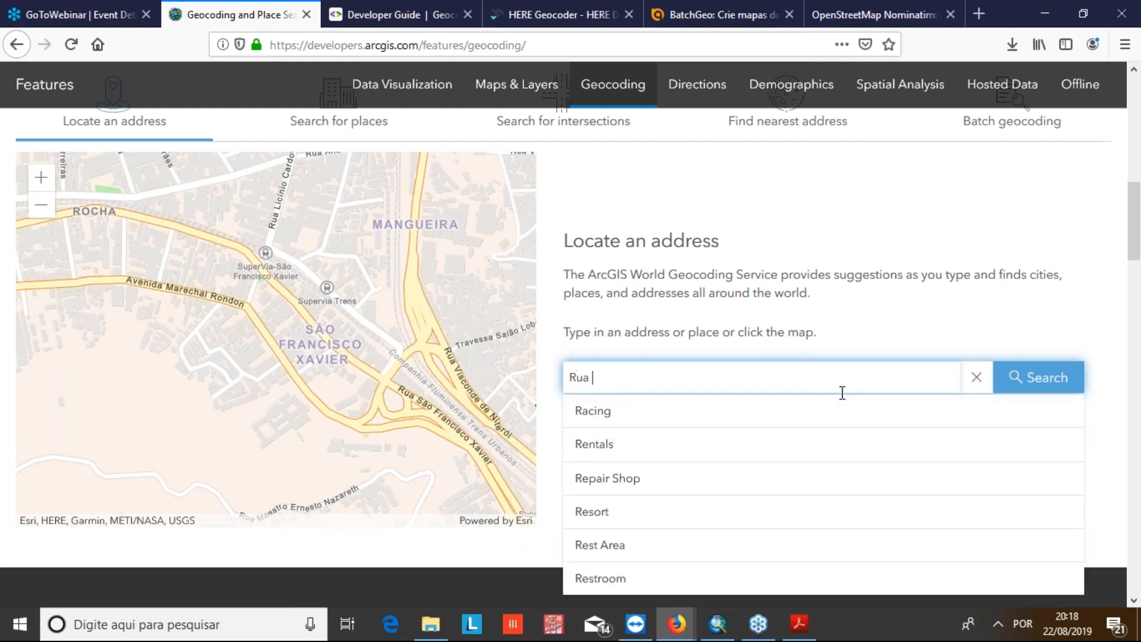
type("São Fran")
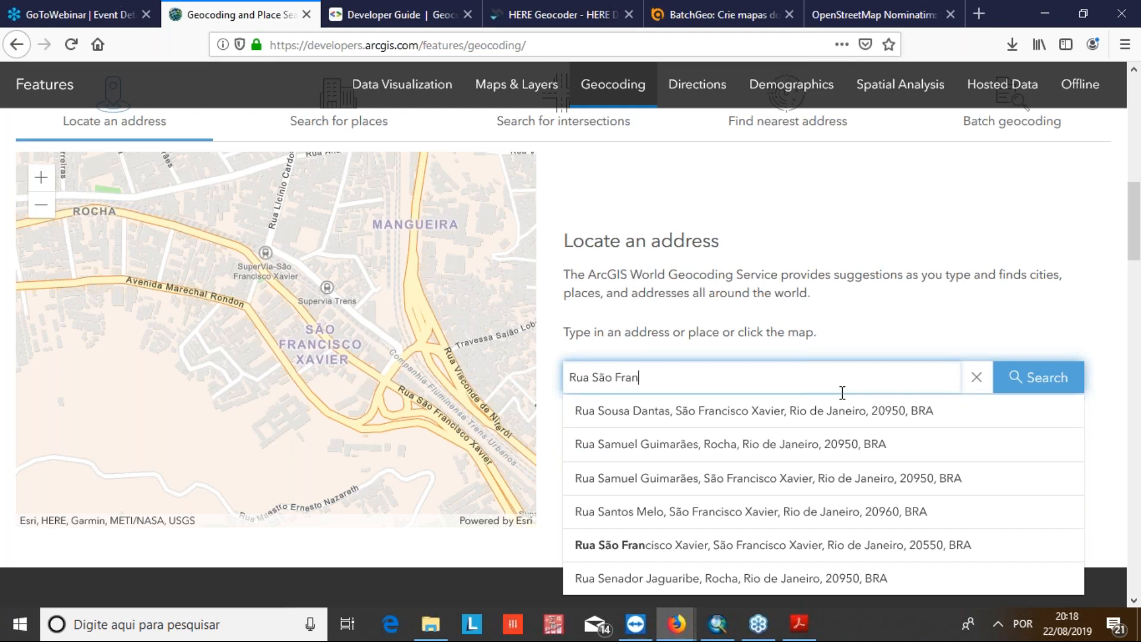
type("cisco Xav")
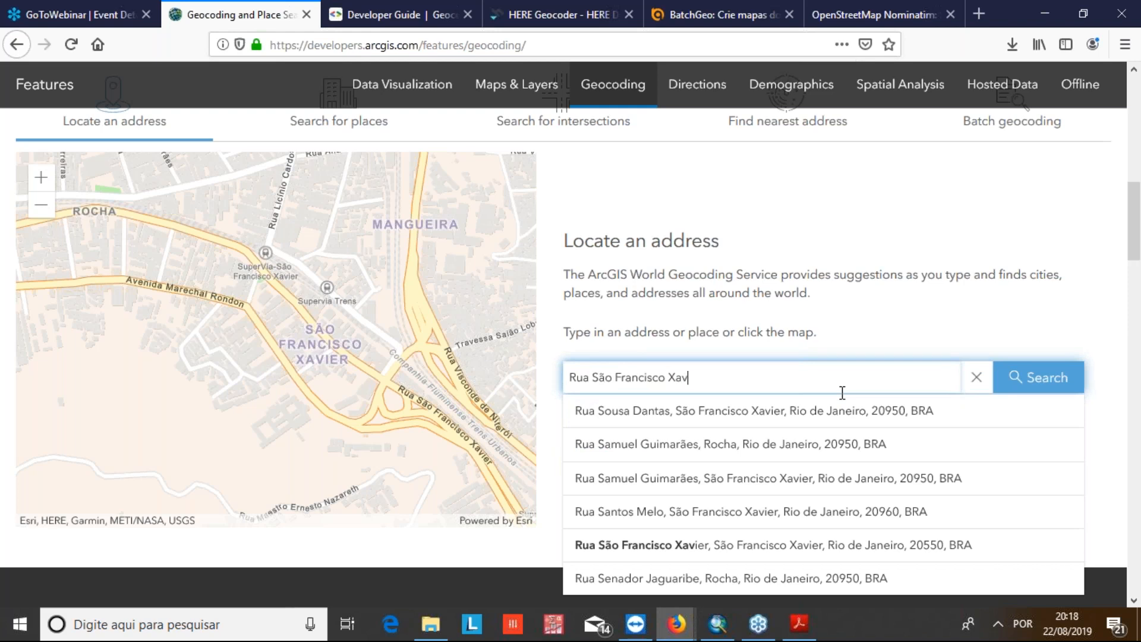
type("ier, 524")
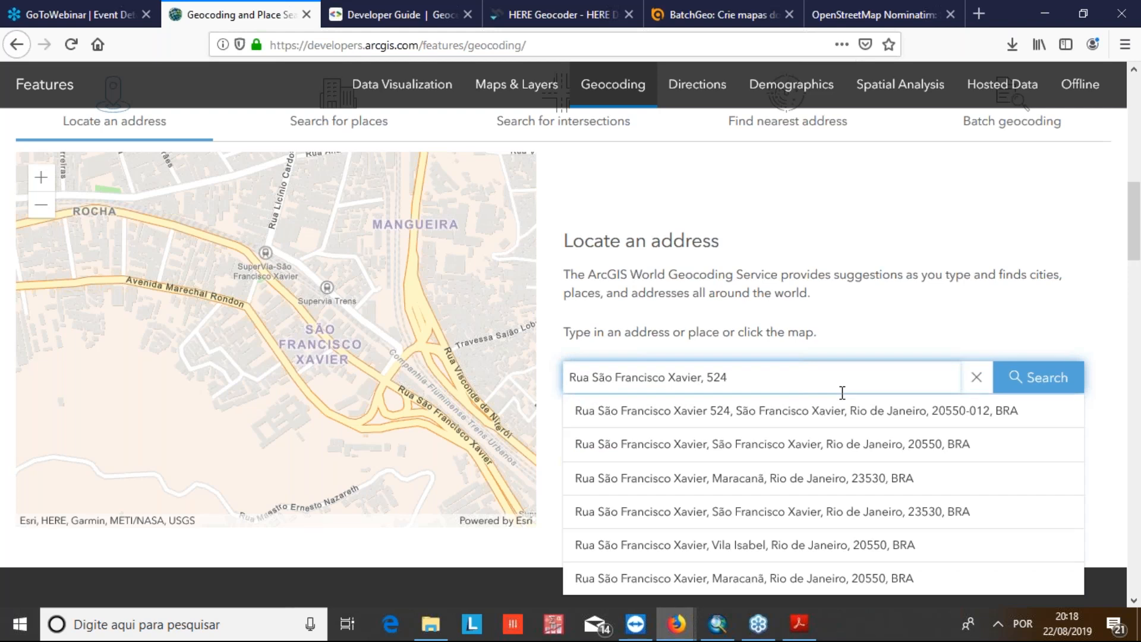
type(", Maracanã")
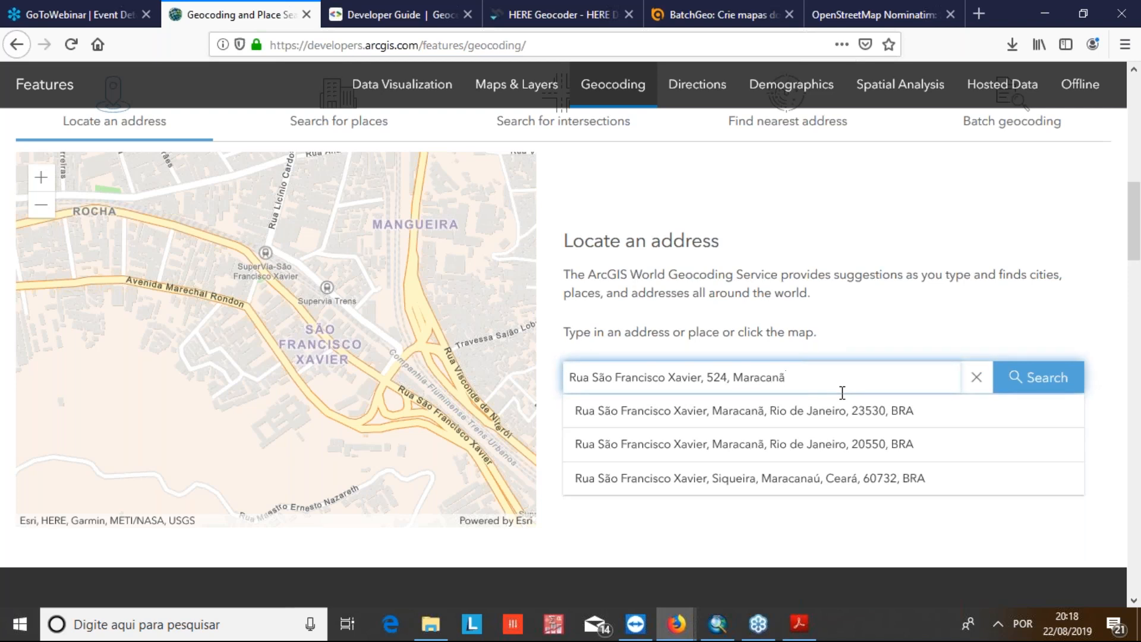
type(", Rio de Janeiro,")
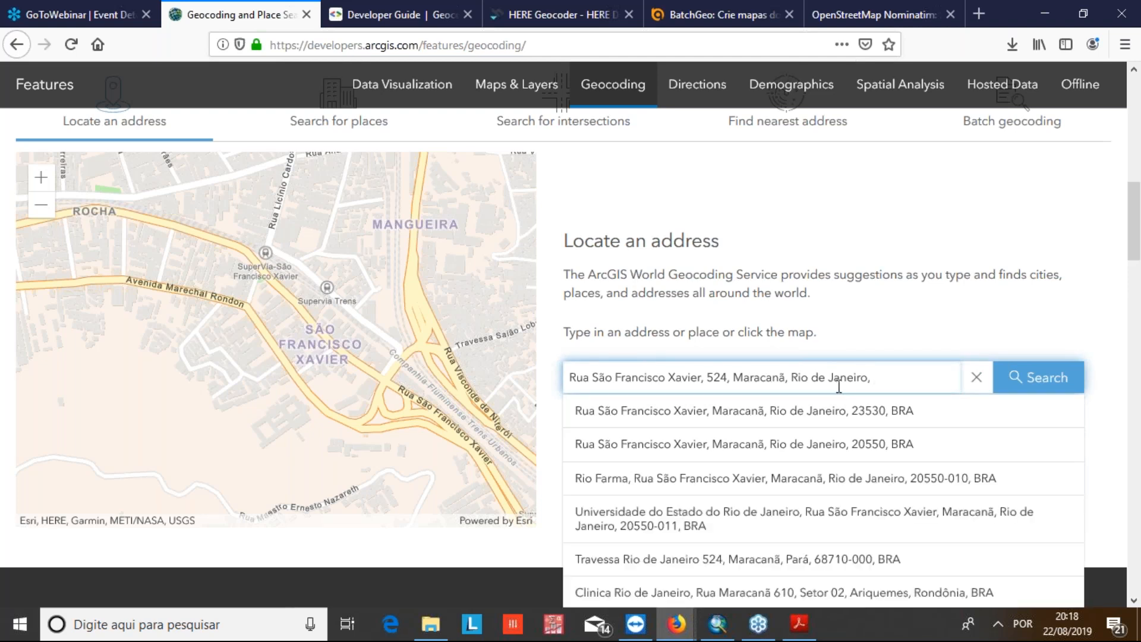
left_click(849, 522)
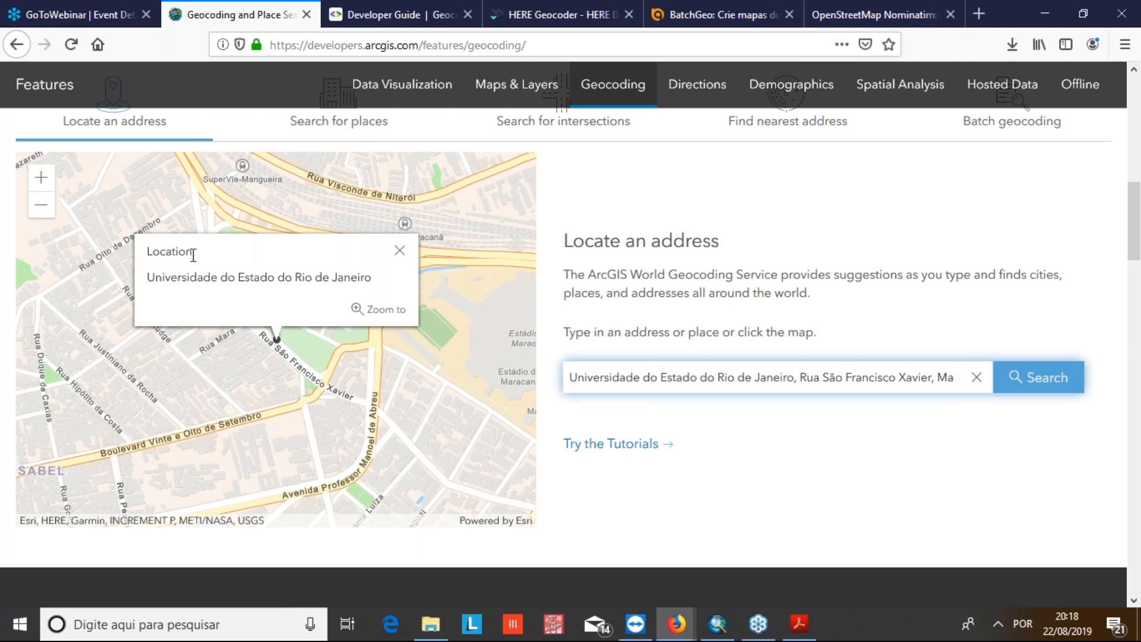
left_click(383, 311)
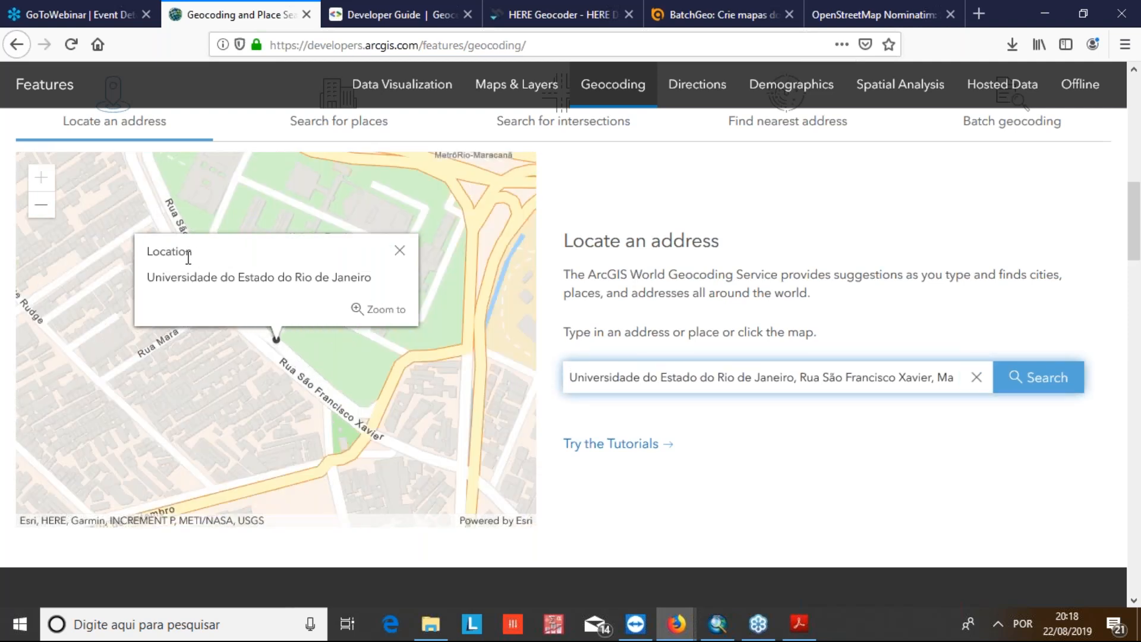
double_click(188, 253)
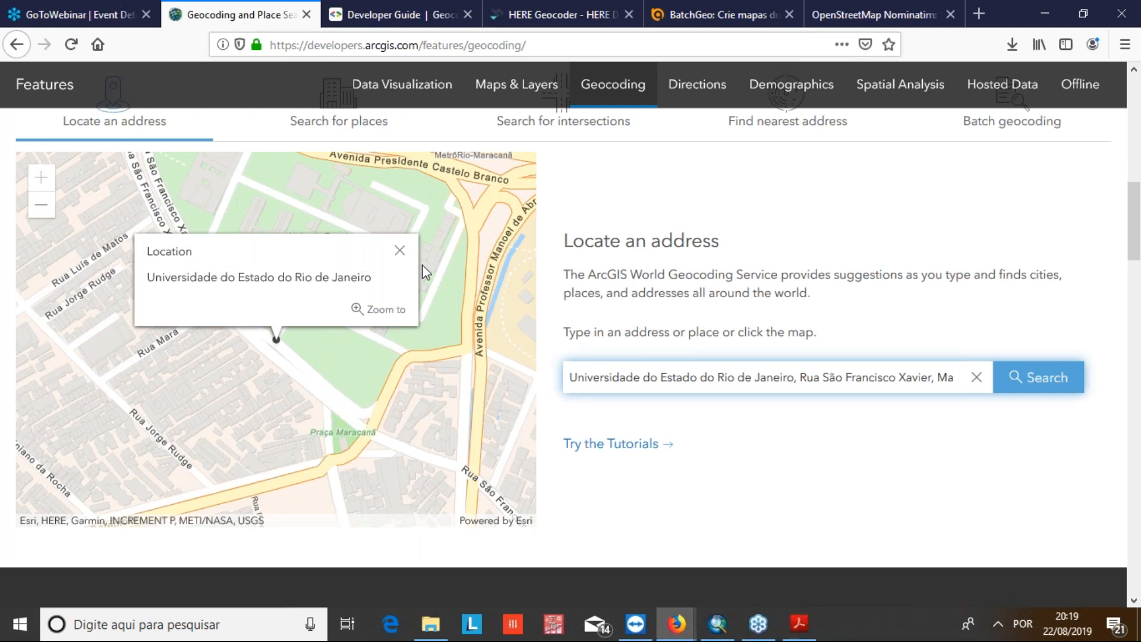
Step: Switch to the Google Geocoding API Developer Guide and geocode the same street and house number in its map example
left_click(403, 7)
left_click(479, 163)
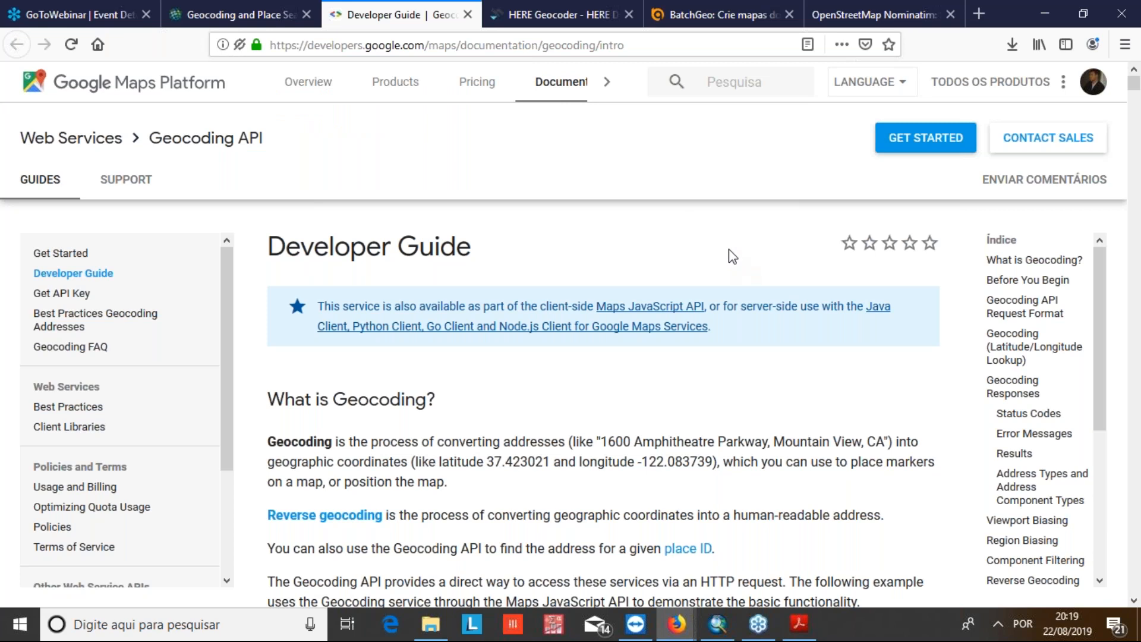
scroll(729, 258, "down", 3)
scroll(669, 297, "down", 5)
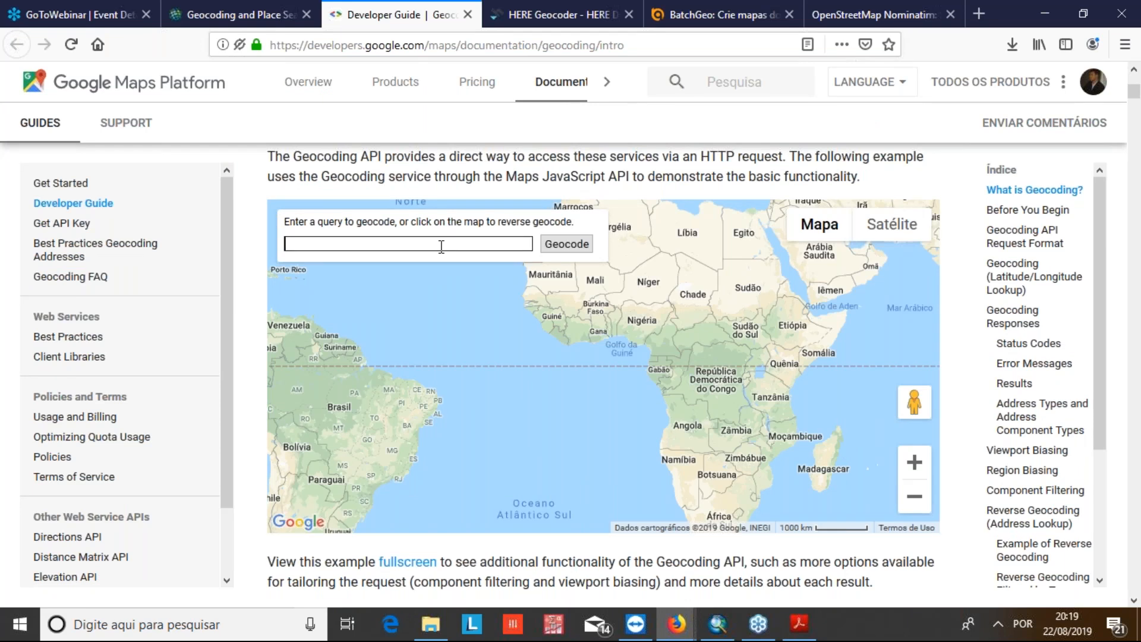
left_click(441, 246)
type("Rua São Francisco Xavier, 524")
left_click(570, 246)
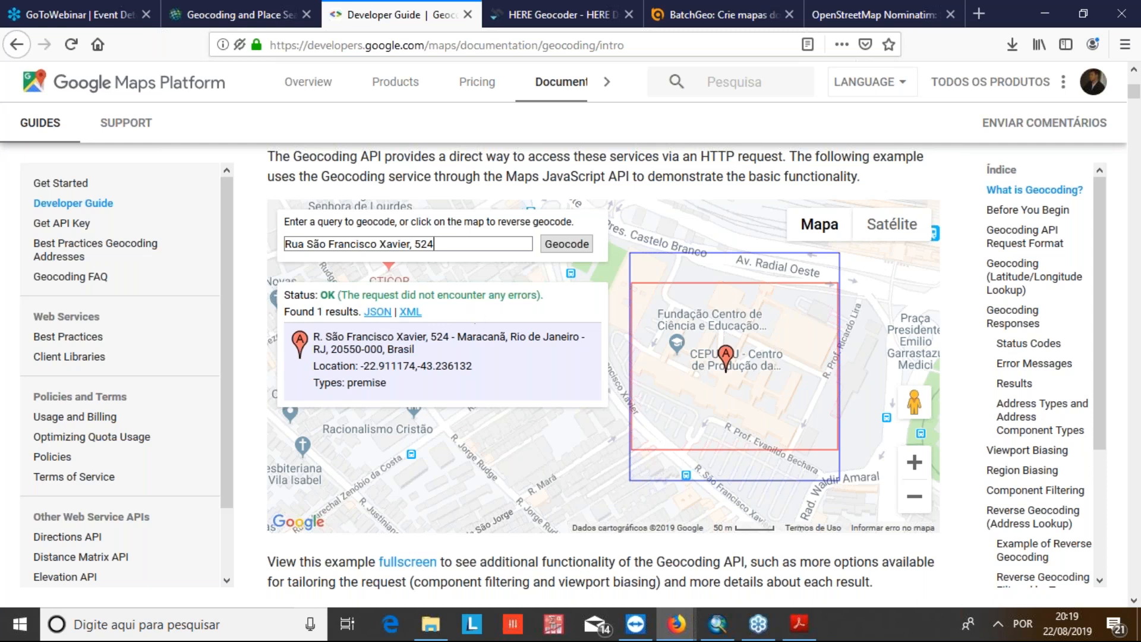
Step: Review the Before You Begin information in the Google guide and switch to the HERE Geocoder page
scroll(569, 422, "down", 4)
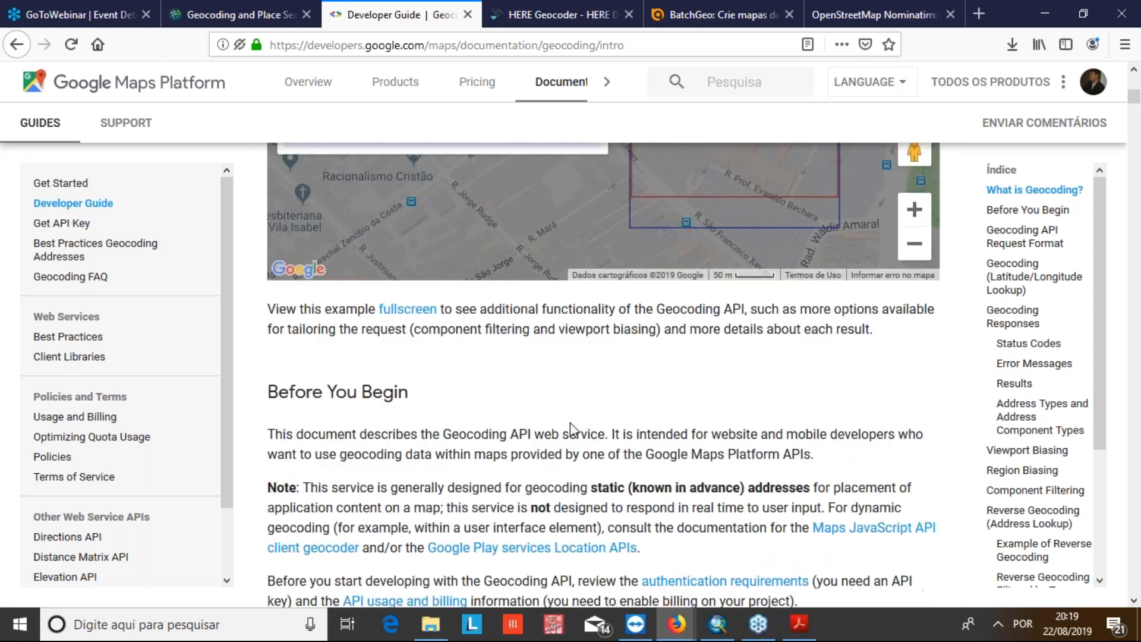
scroll(569, 423, "down", 7)
scroll(593, 423, "down", 3)
left_click(556, 3)
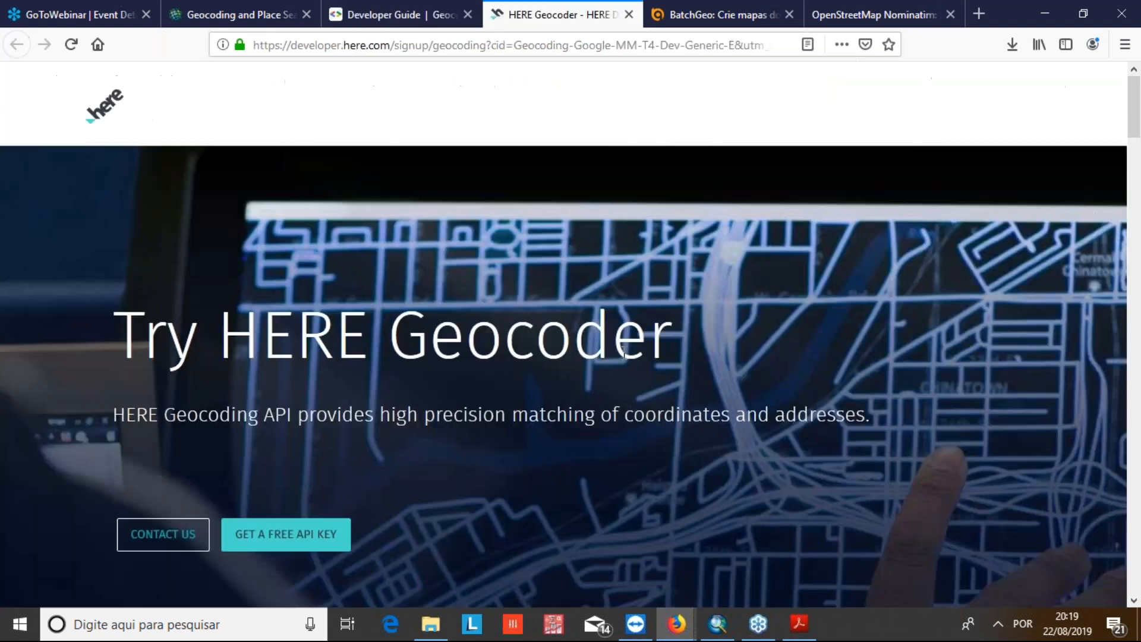
Step: Switch to the BatchGeo site, review its data-pasting area and map creation steps, and view the pricing page
left_click(731, 27)
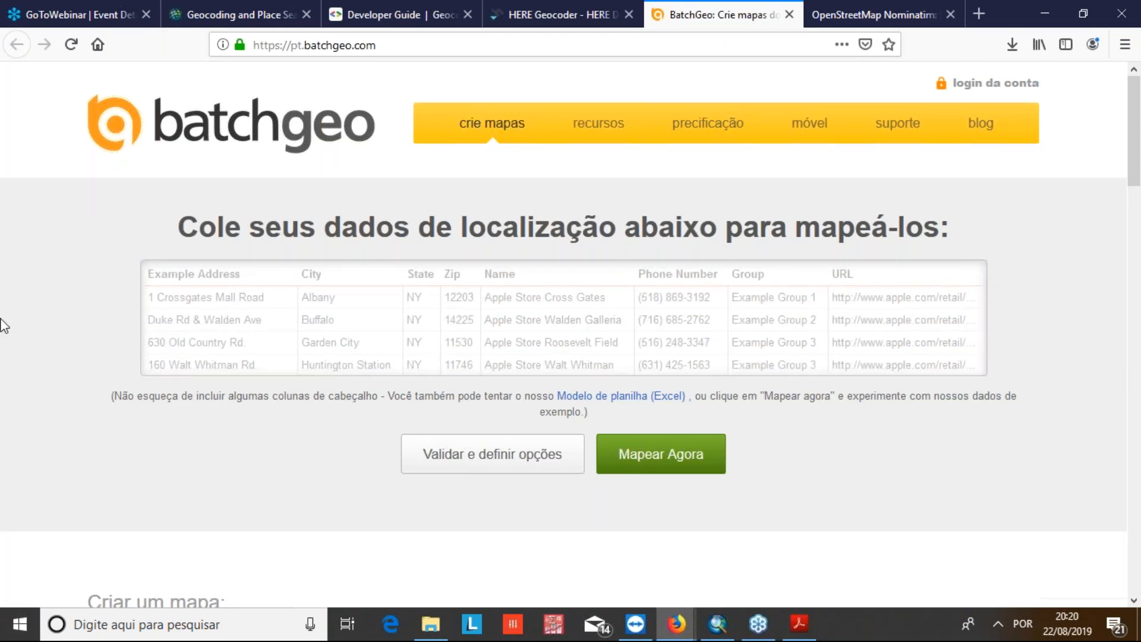
scroll(95, 292, "down", 4)
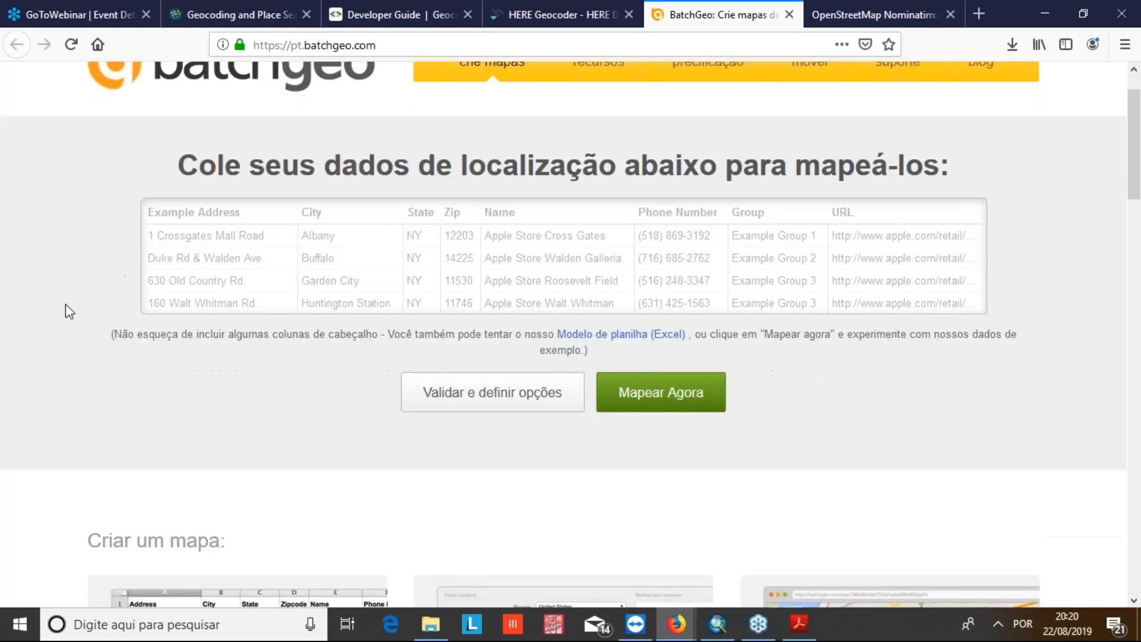
scroll(26, 277, "down", 4)
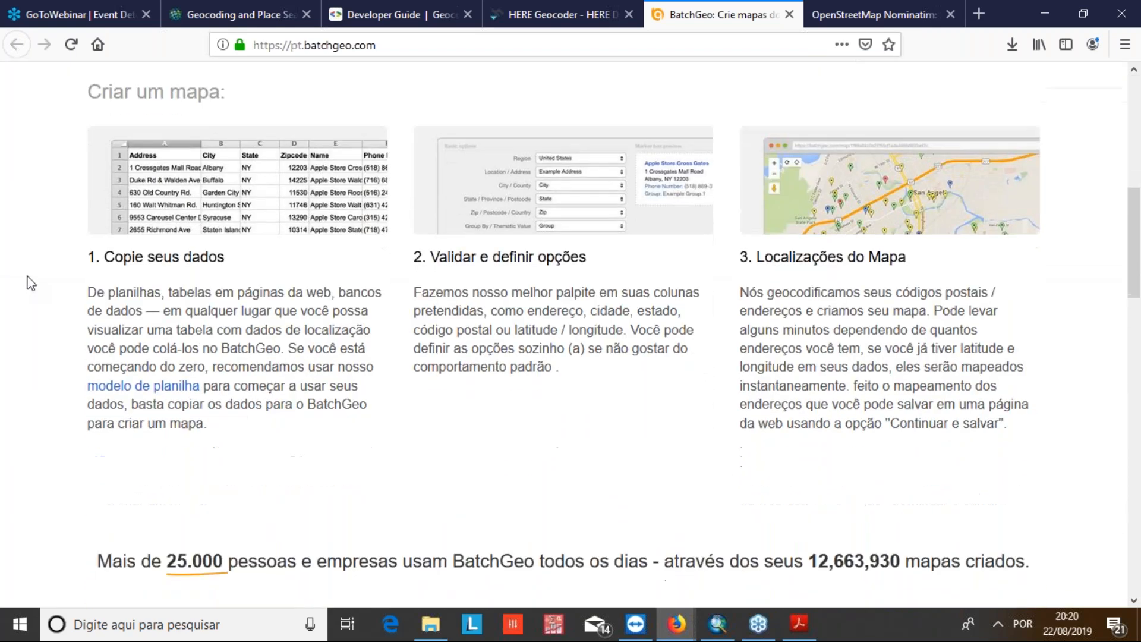
scroll(31, 283, "down", 4)
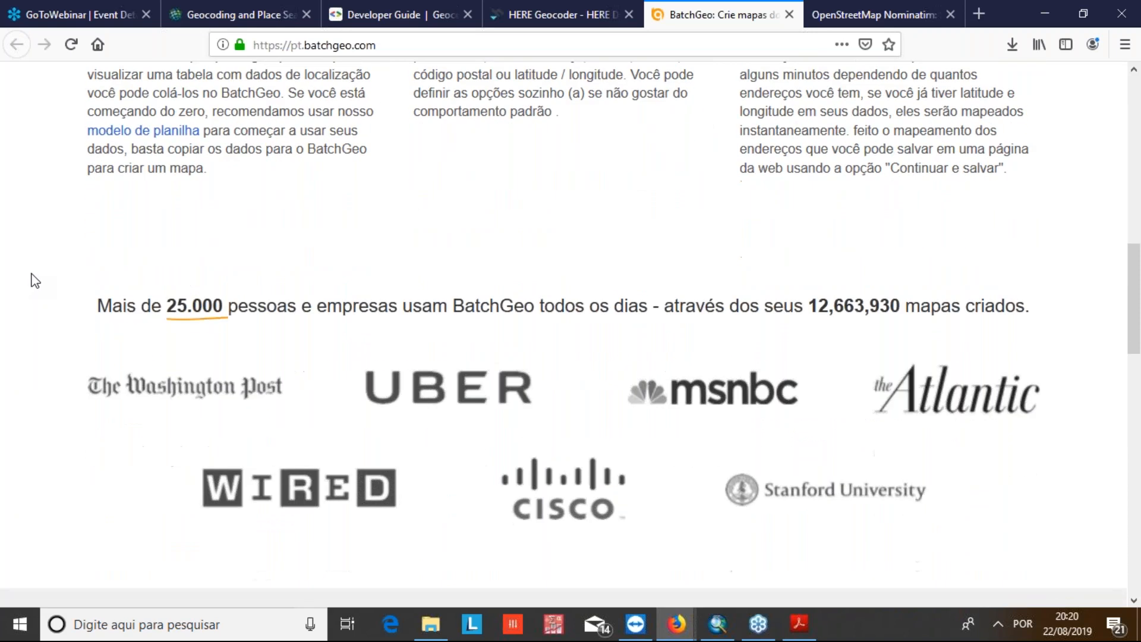
scroll(34, 279, "up", 12)
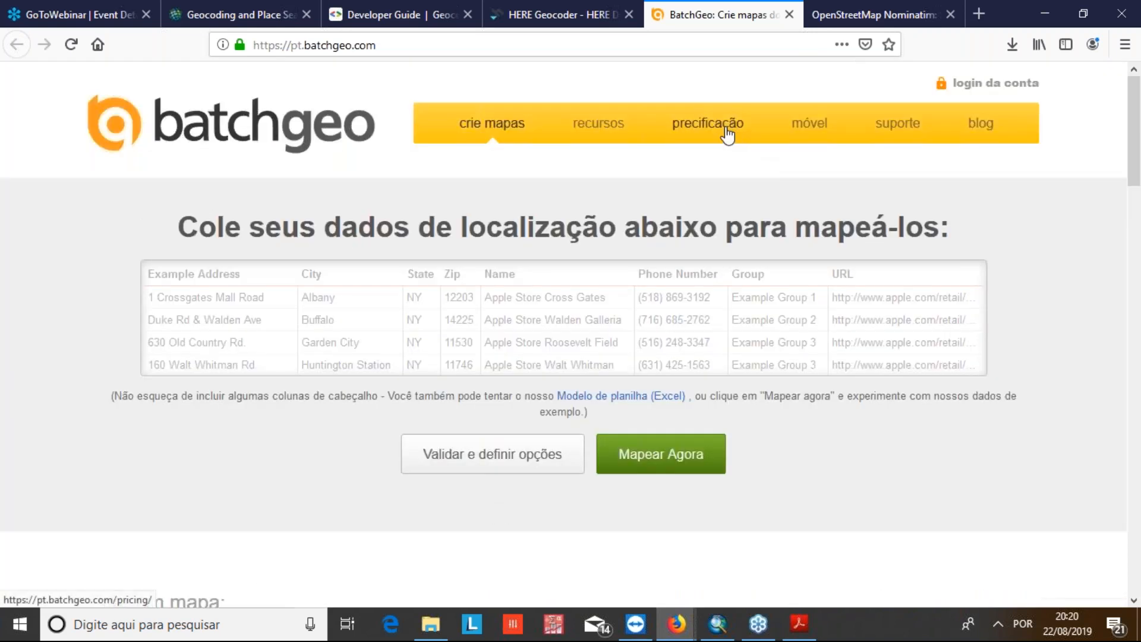
left_click(727, 135)
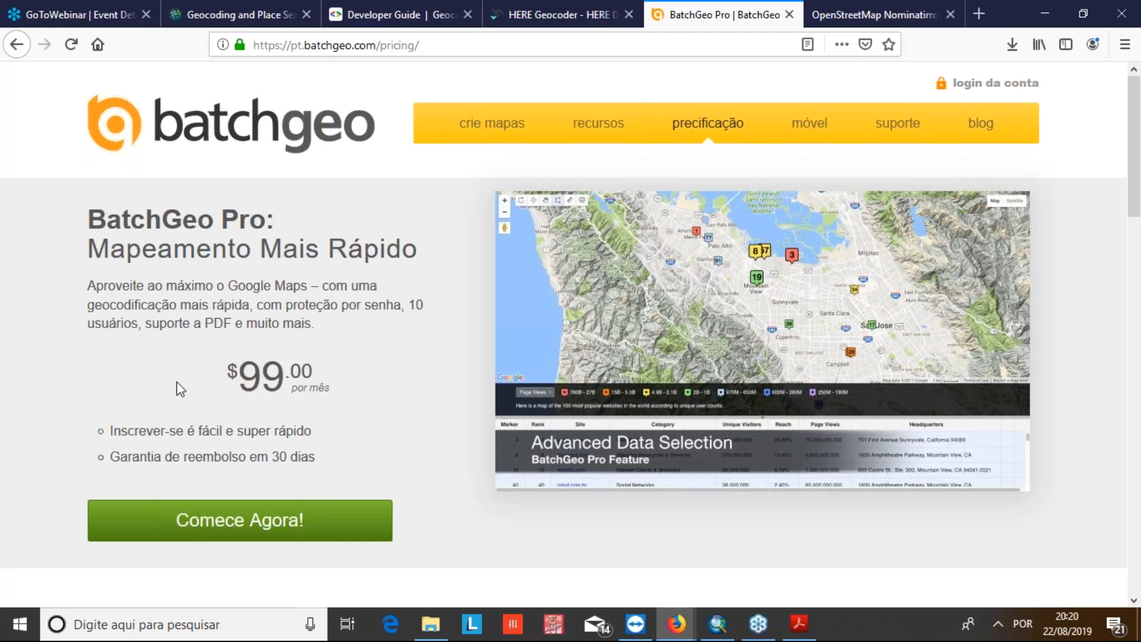
Step: Switch to the OpenStreetMap Nominatim search page
left_click(887, 8)
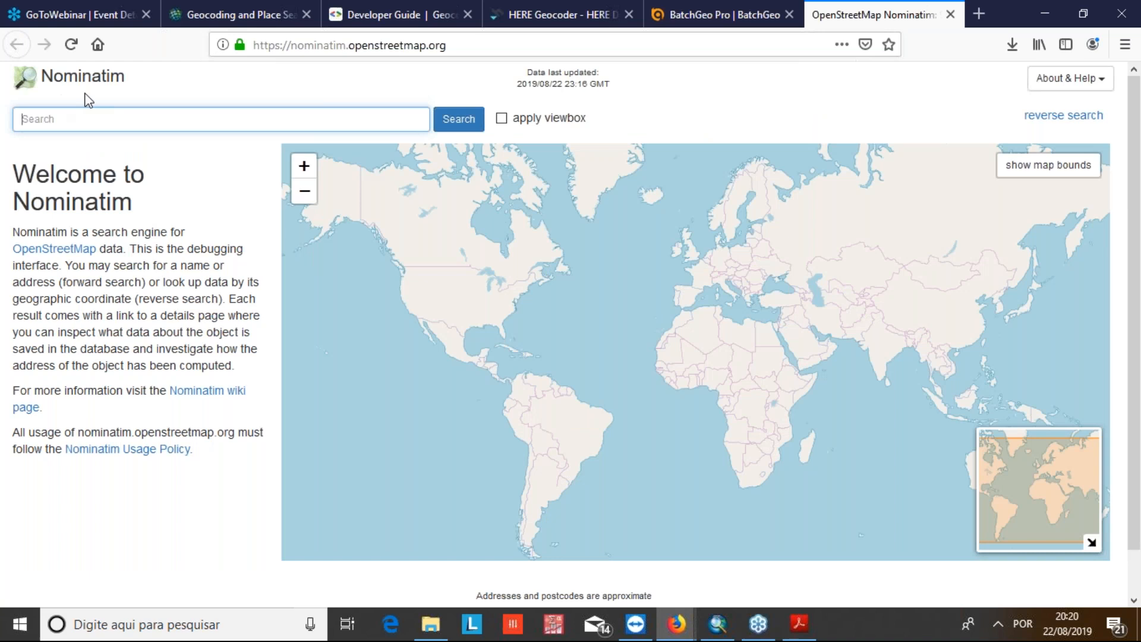
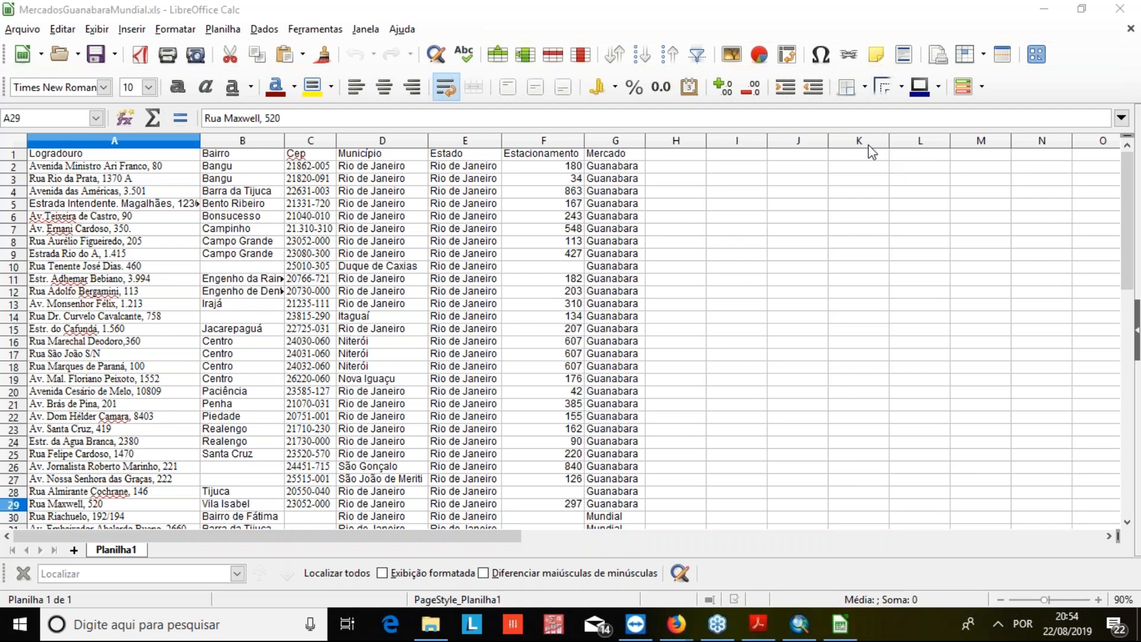
Step: Select all the Guanabara supermarket records, rows 2 to 29, in the address spreadsheet
left_click(138, 170)
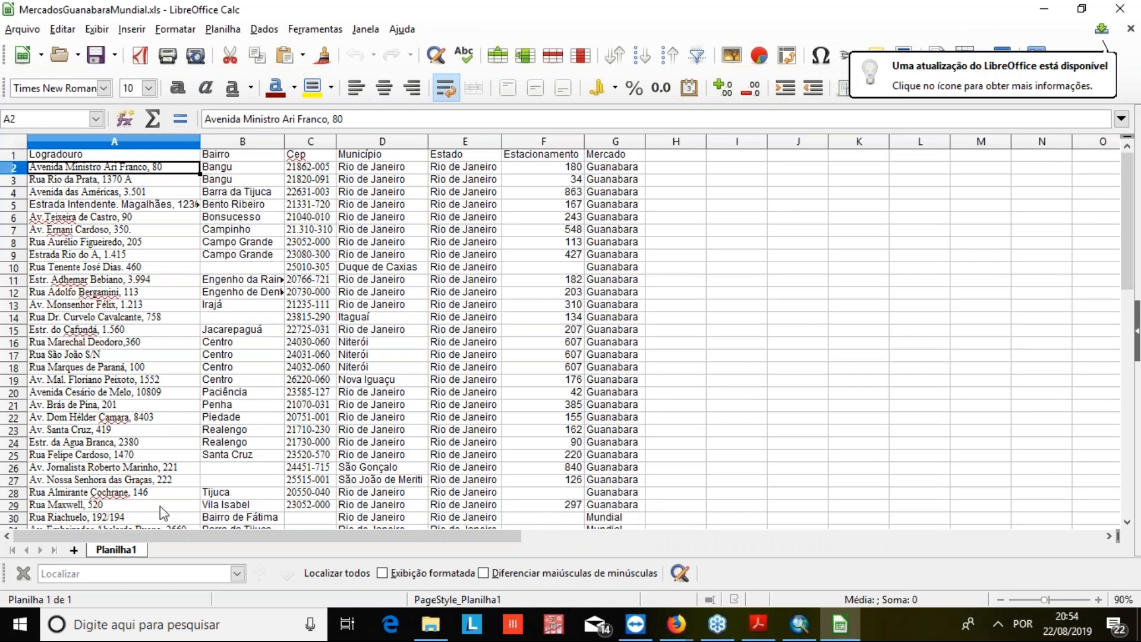
left_click(9, 494)
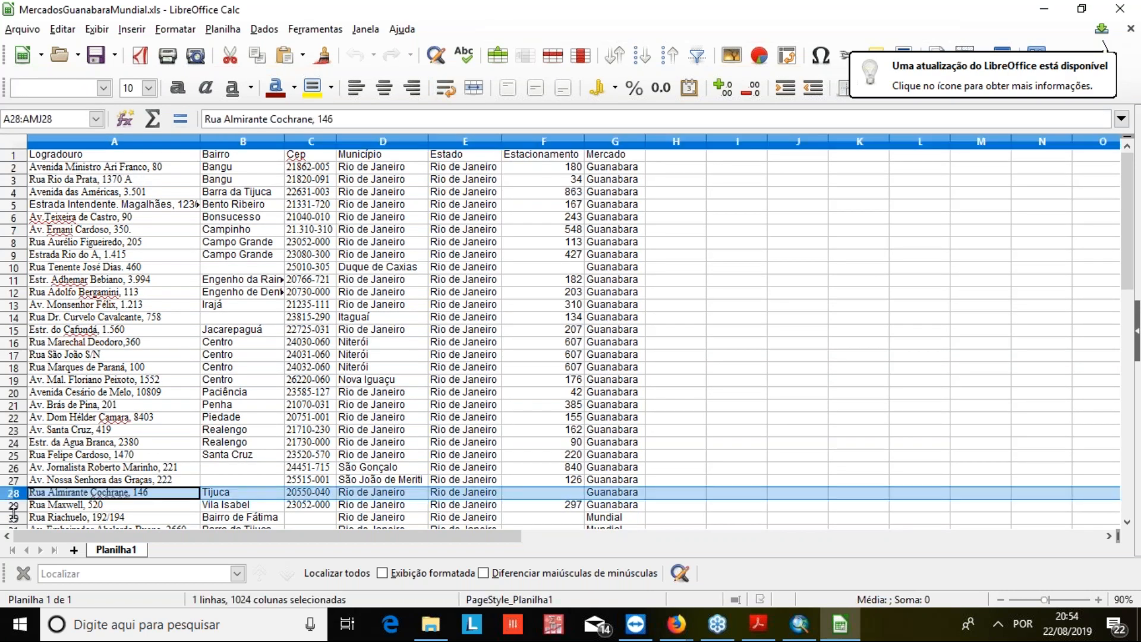
left_click(12, 506)
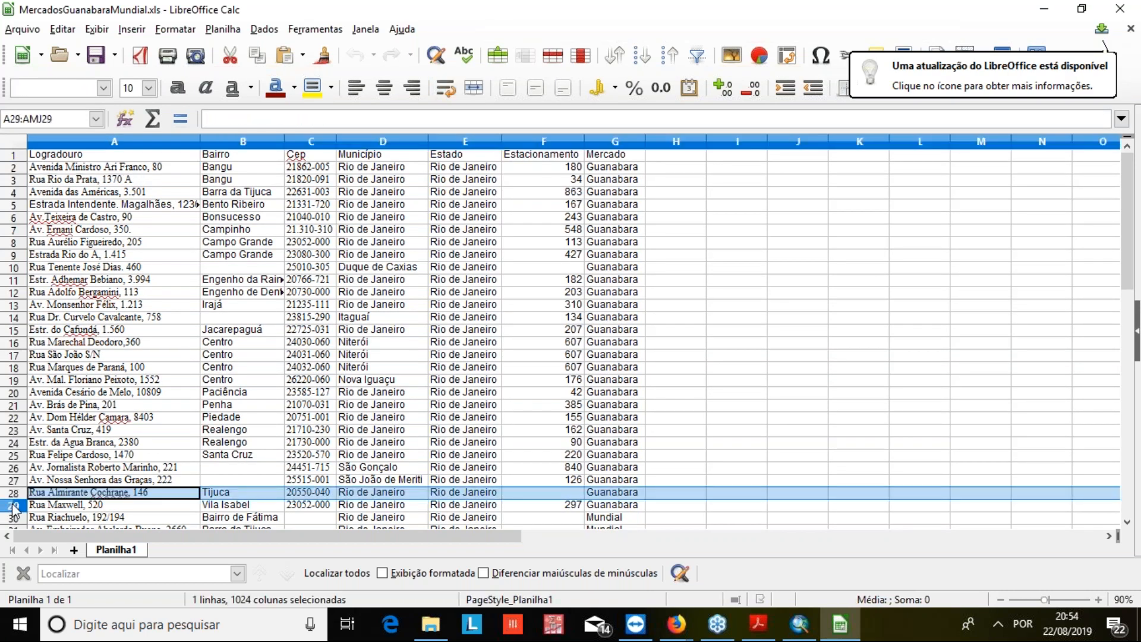
left_click(9, 169, "shift")
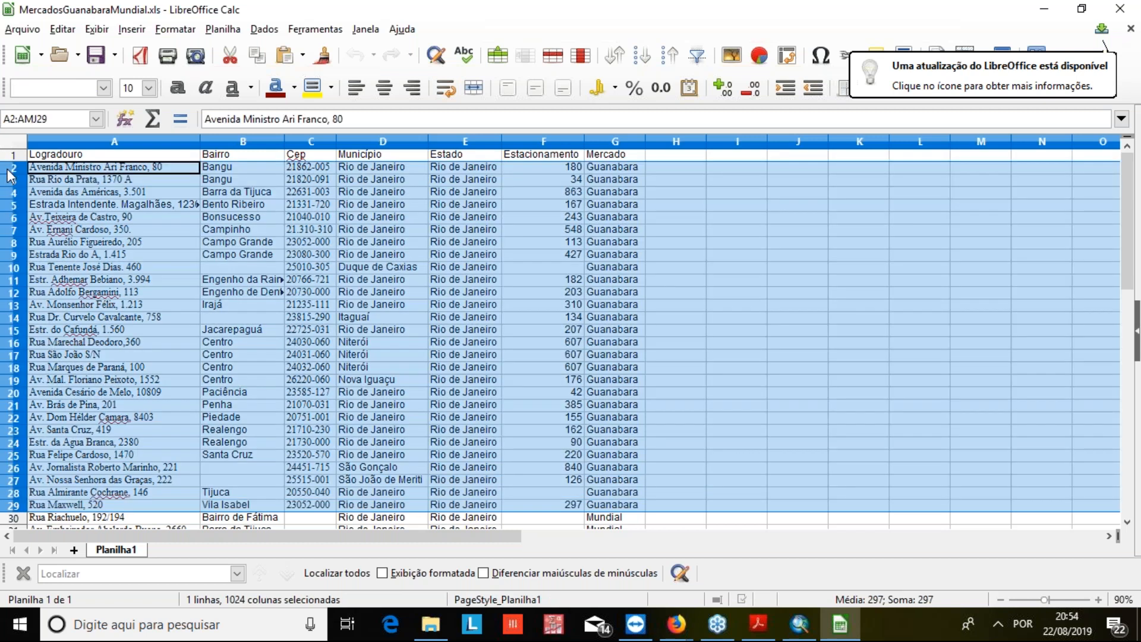
scroll(474, 354, "down", 1)
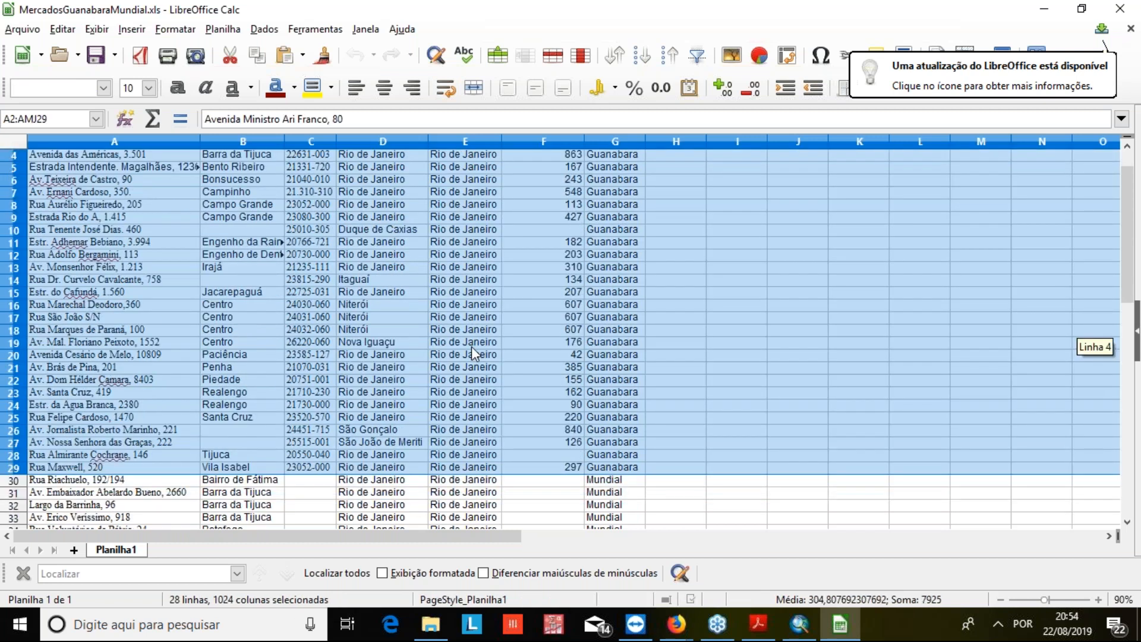
Step: Select all the Mundial supermarket records, rows 30 to 49, and clear the selection
scroll(473, 353, "down", 6)
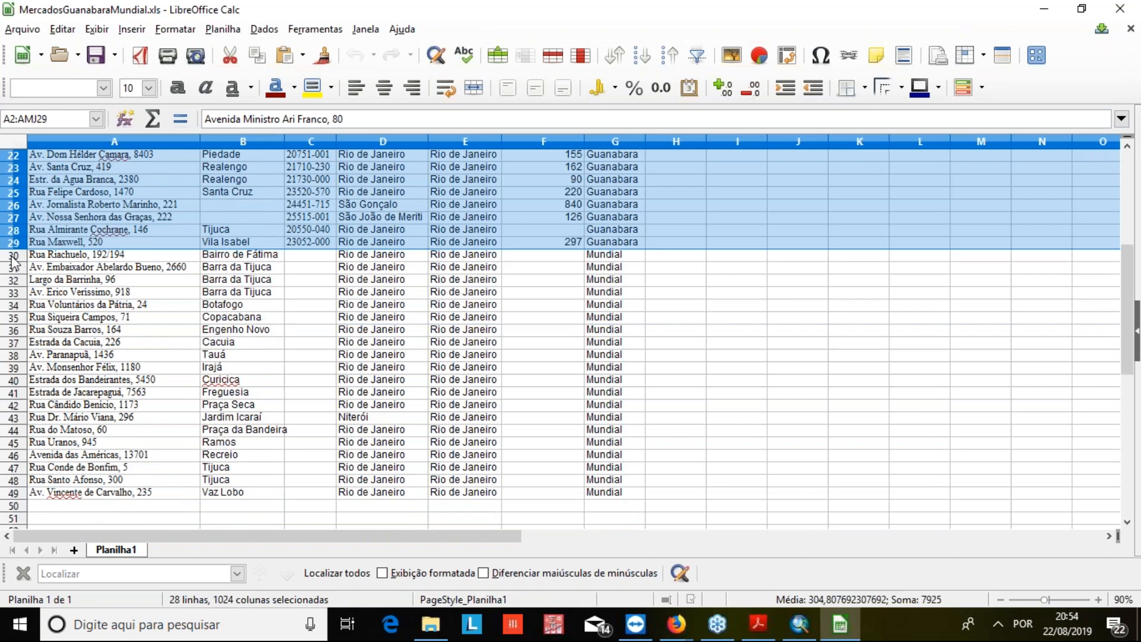
left_click(11, 256)
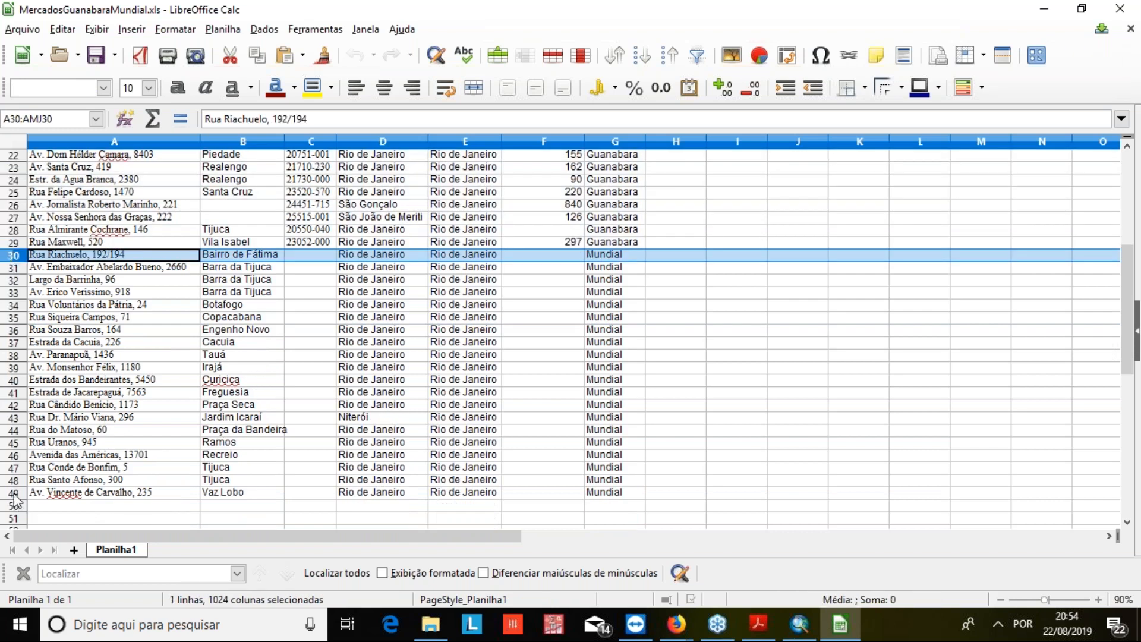
left_click(13, 494, "shift")
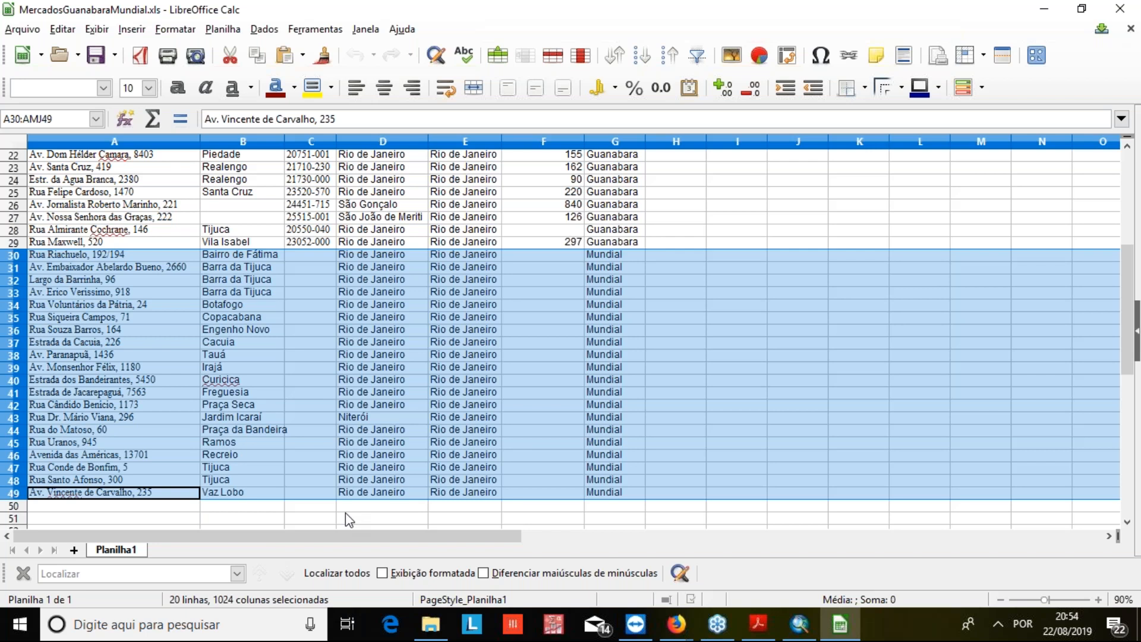
left_click(694, 420)
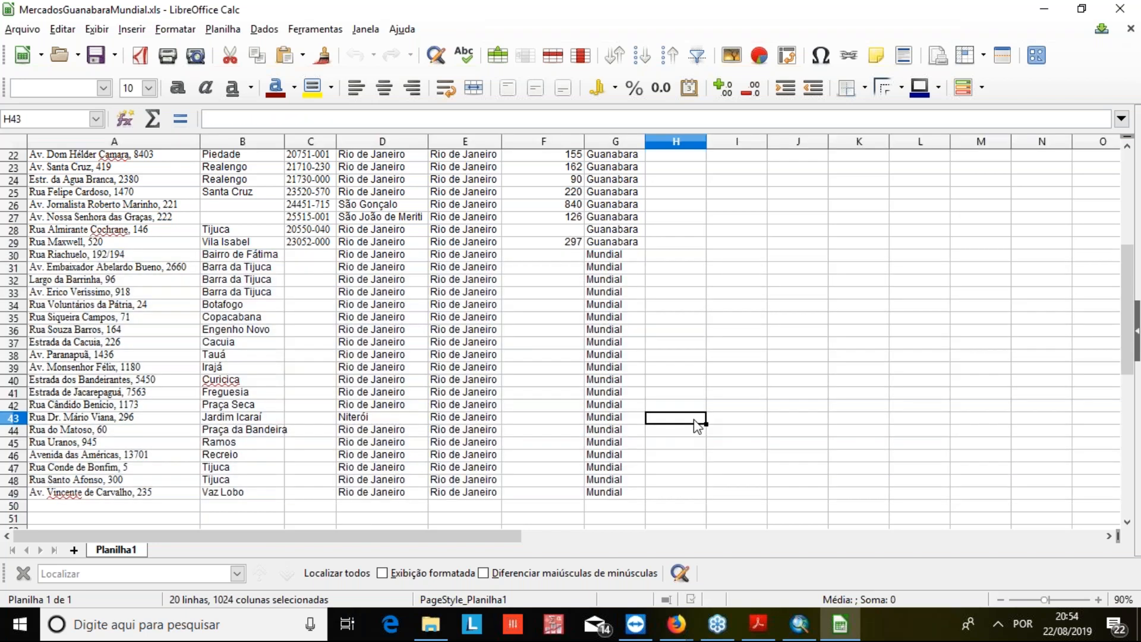
Step: Examine the empty Bairro cells in rows 10 and 14 and compare them with the Município entries in those rows
scroll(666, 315, "up", 1)
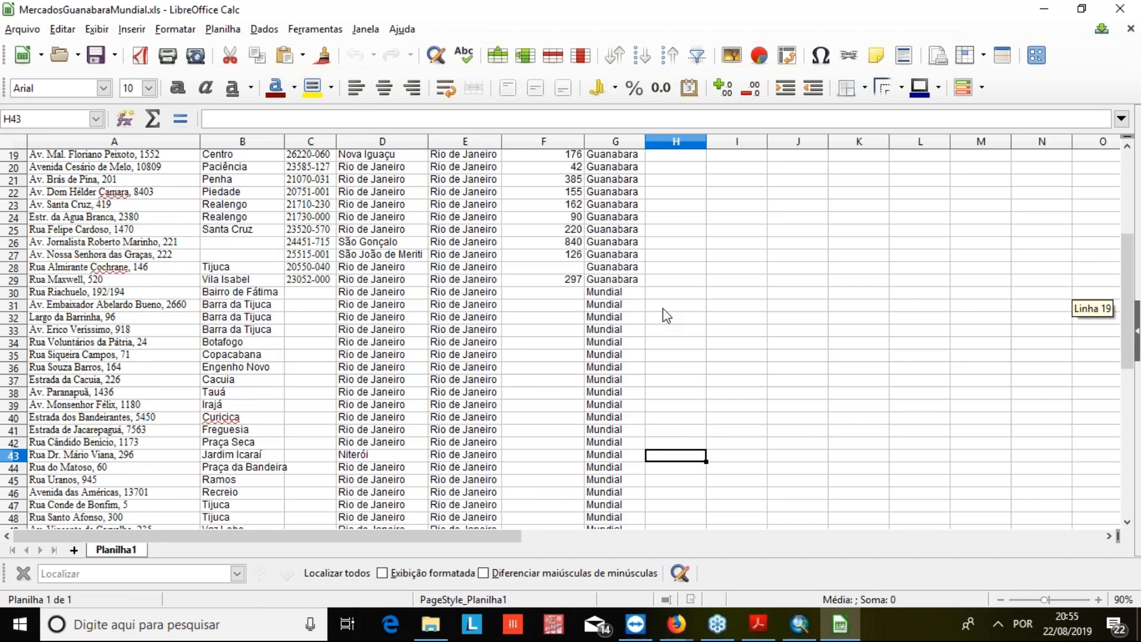
scroll(153, 213, "up", 6)
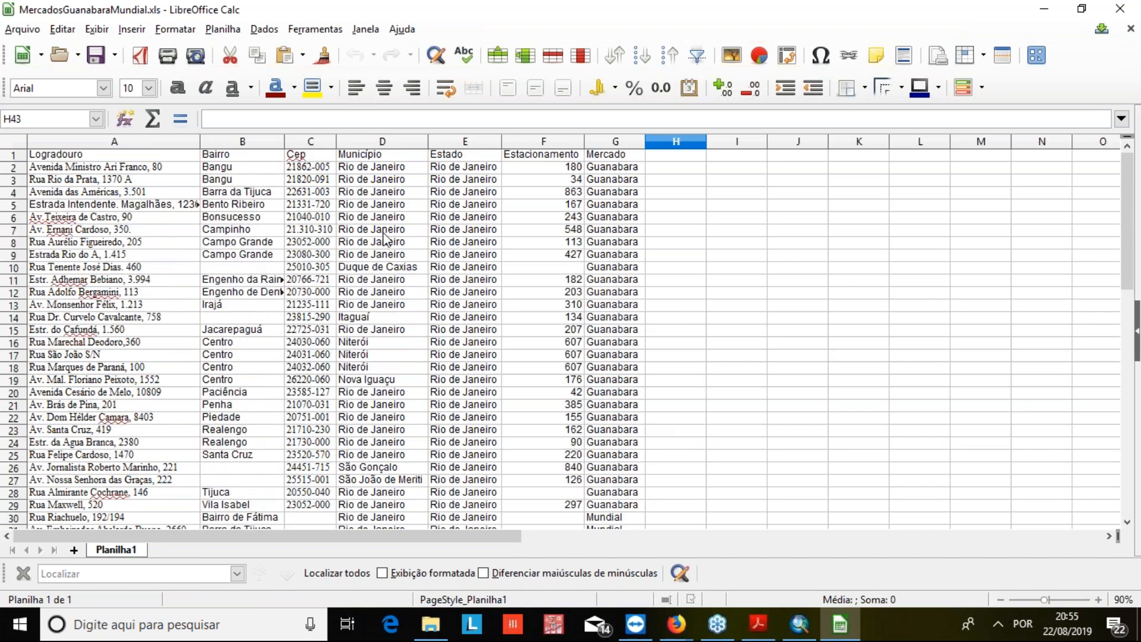
scroll(337, 238, "down", 1)
scroll(92, 223, "up", 1)
left_click(240, 267)
left_click(236, 319)
left_click(247, 267)
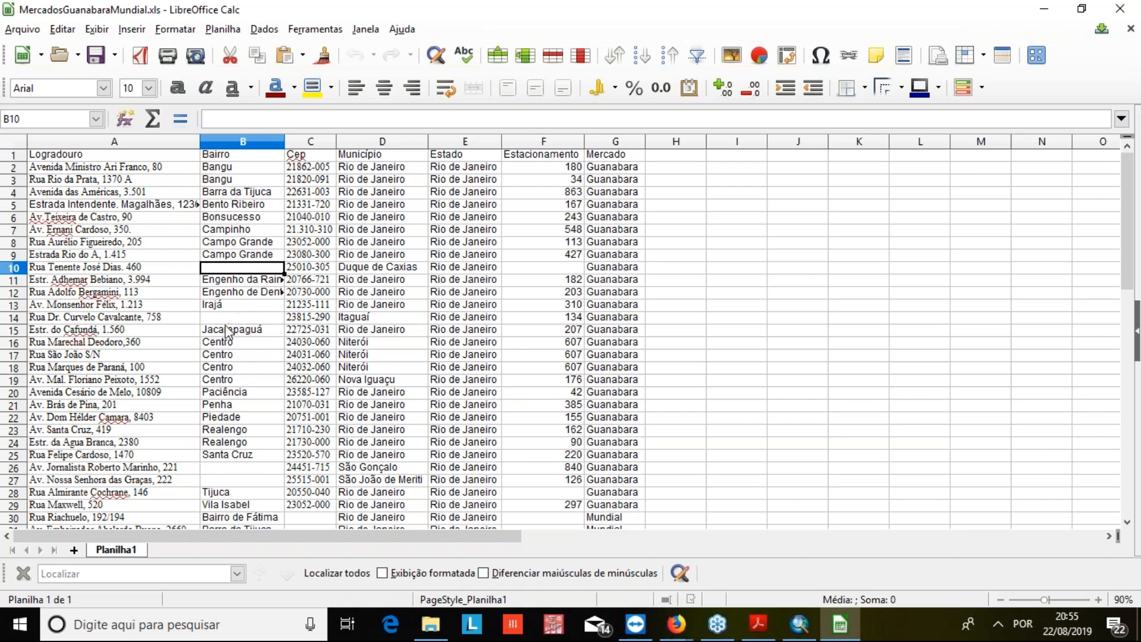
left_click(231, 321)
left_click(245, 269)
left_click(392, 271)
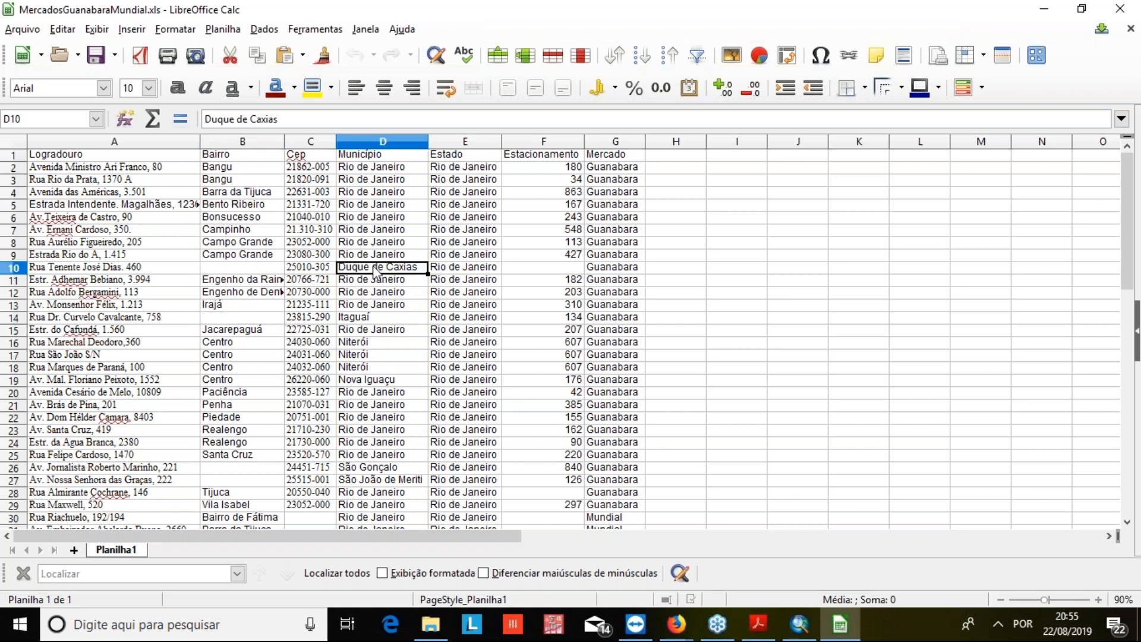
left_click(198, 272)
left_click(218, 269)
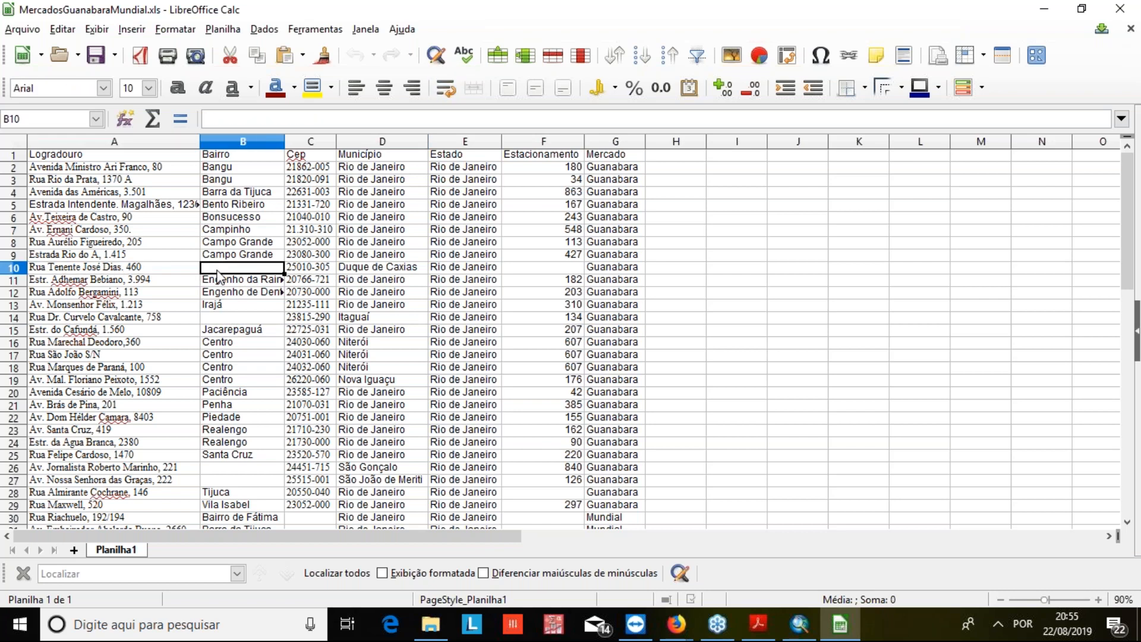
left_click(223, 321)
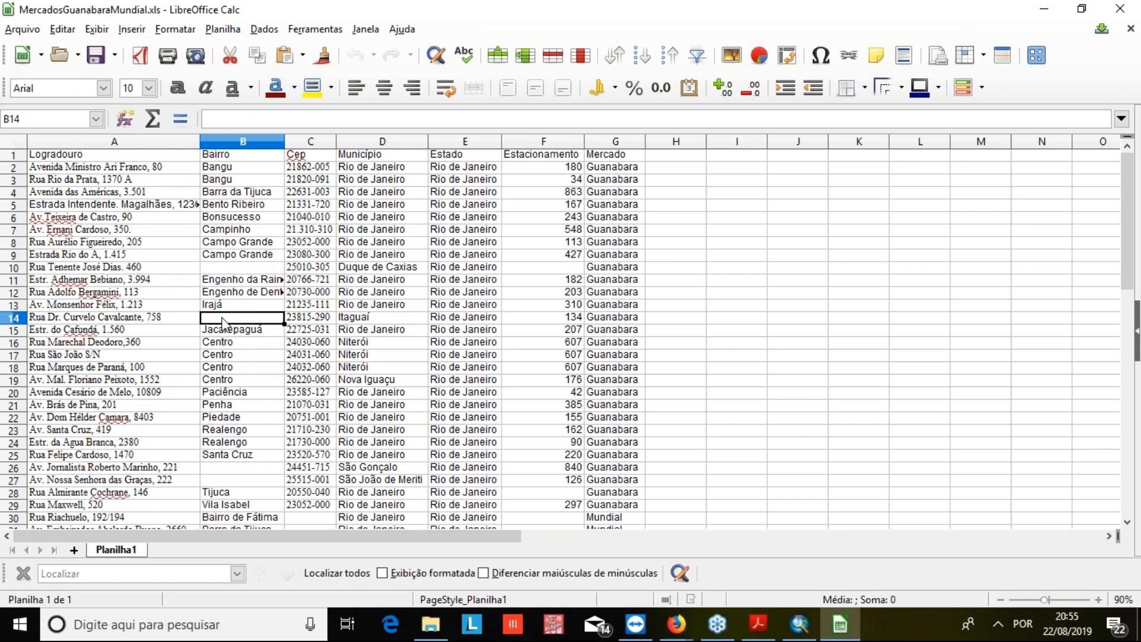
left_click(364, 319)
left_click(254, 320)
Step: Review the remaining Guanabara records and inspect the blank Cep cells of the Mundial records in column C
scroll(410, 290, "down", 1)
scroll(440, 262, "up", 1)
scroll(565, 196, "down", 1)
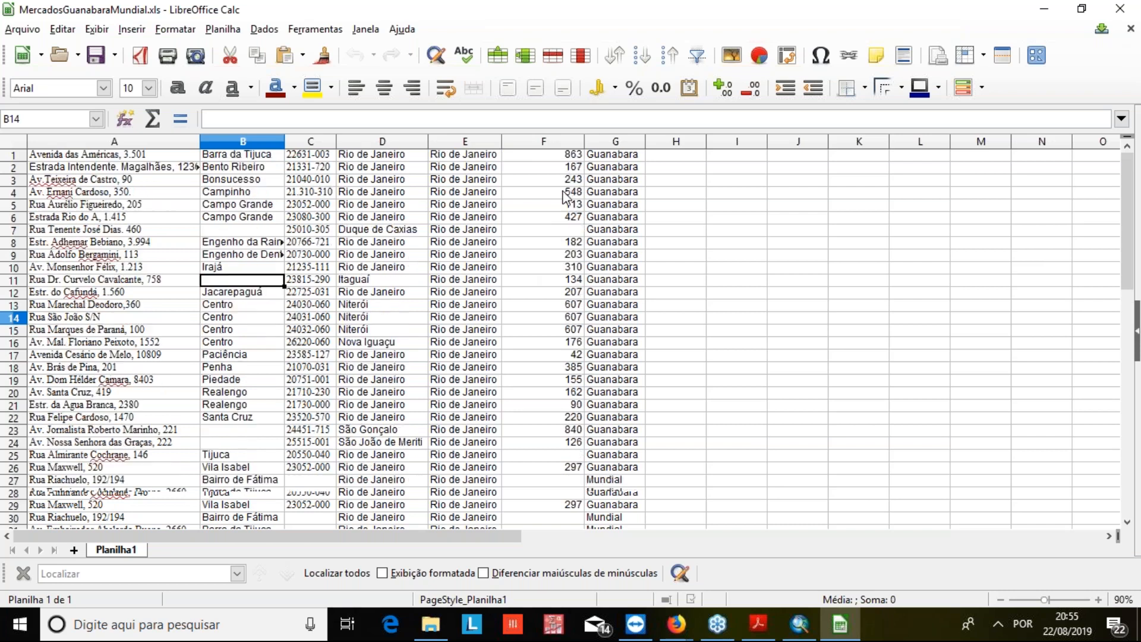
scroll(564, 196, "down", 8)
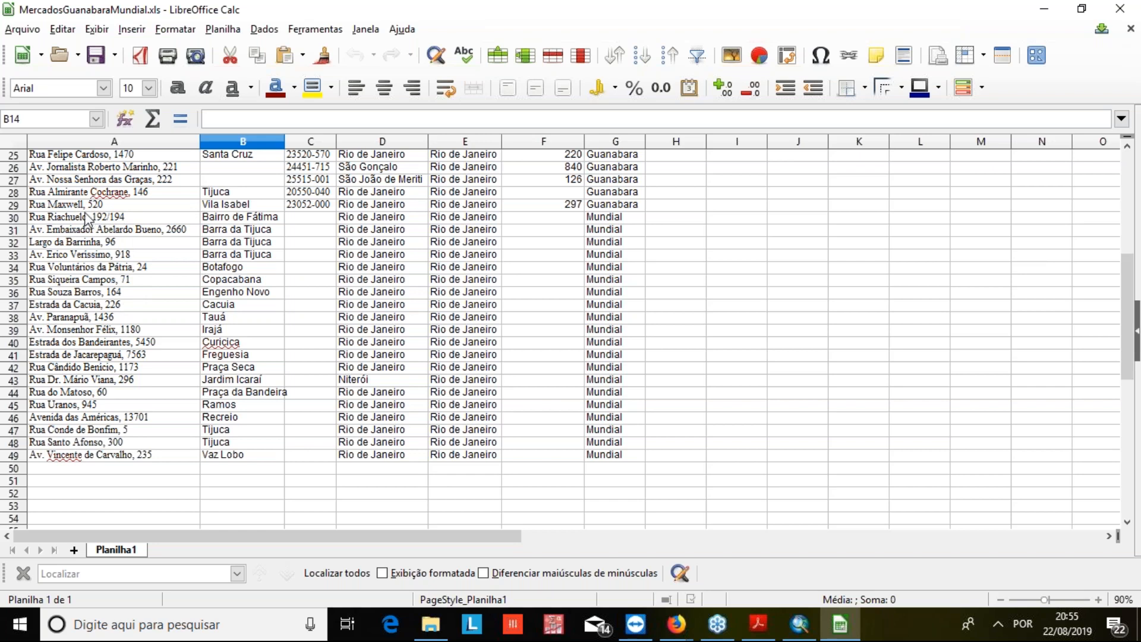
left_click(316, 217)
key("Down")
key("Down")
key("Down")
key("Down")
key("Down")
key("Down")
key("Down")
key("Down")
key("Down")
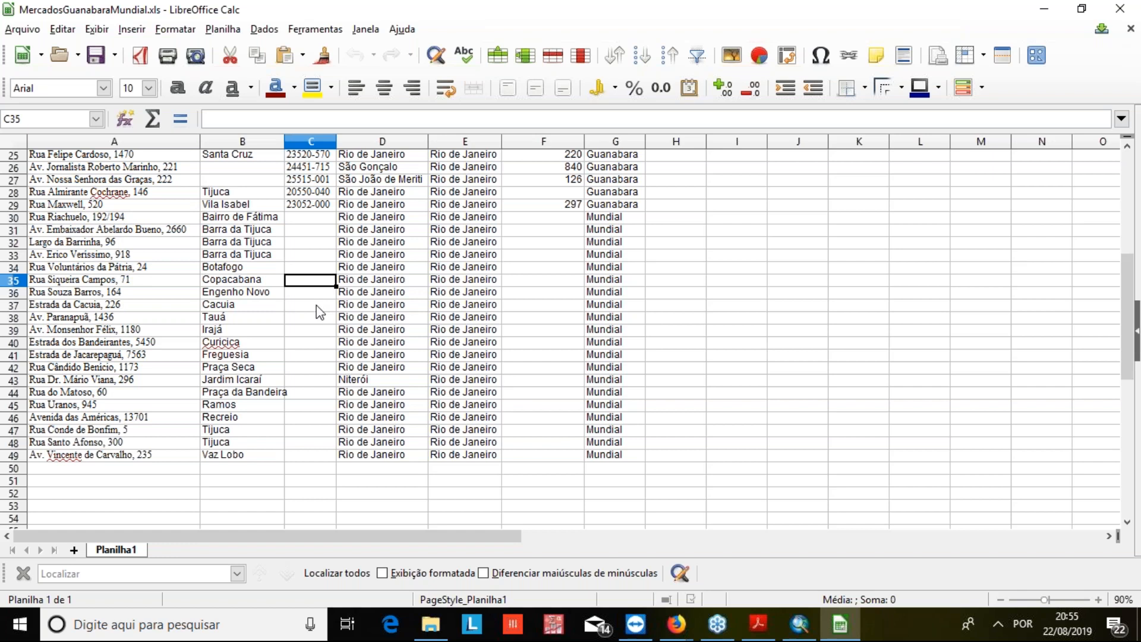
left_click(316, 354)
left_click(316, 392)
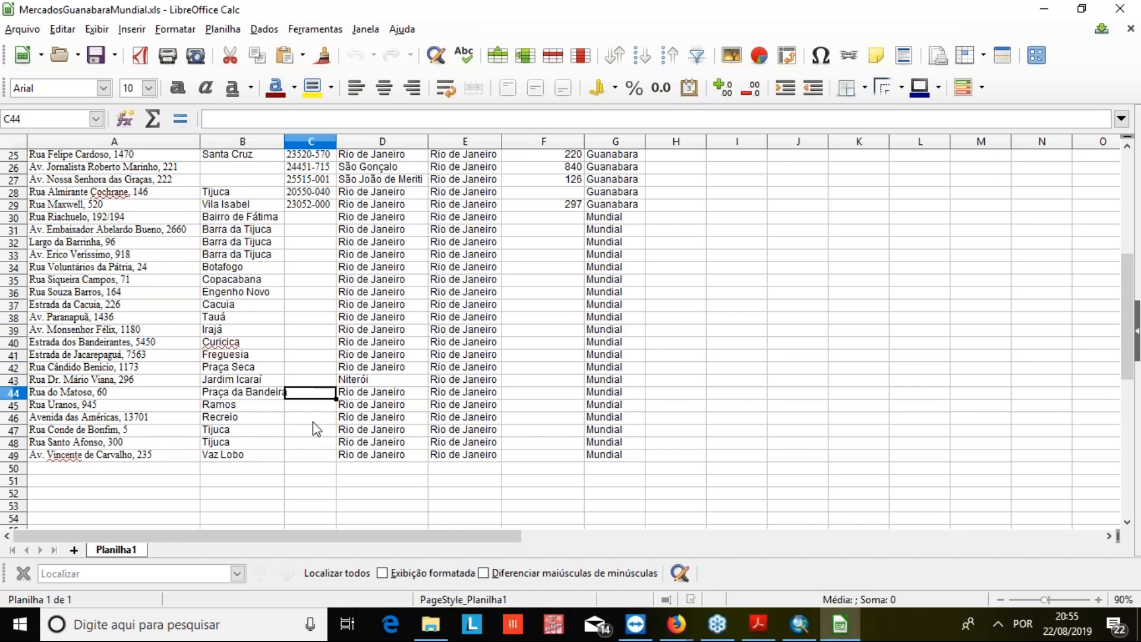
left_click(311, 429)
Step: Inspect the Bairro entries in rows 39 and 40 and the abbreviated "Av." street types in A49, A38 and A39
left_click(237, 332)
left_click(245, 343)
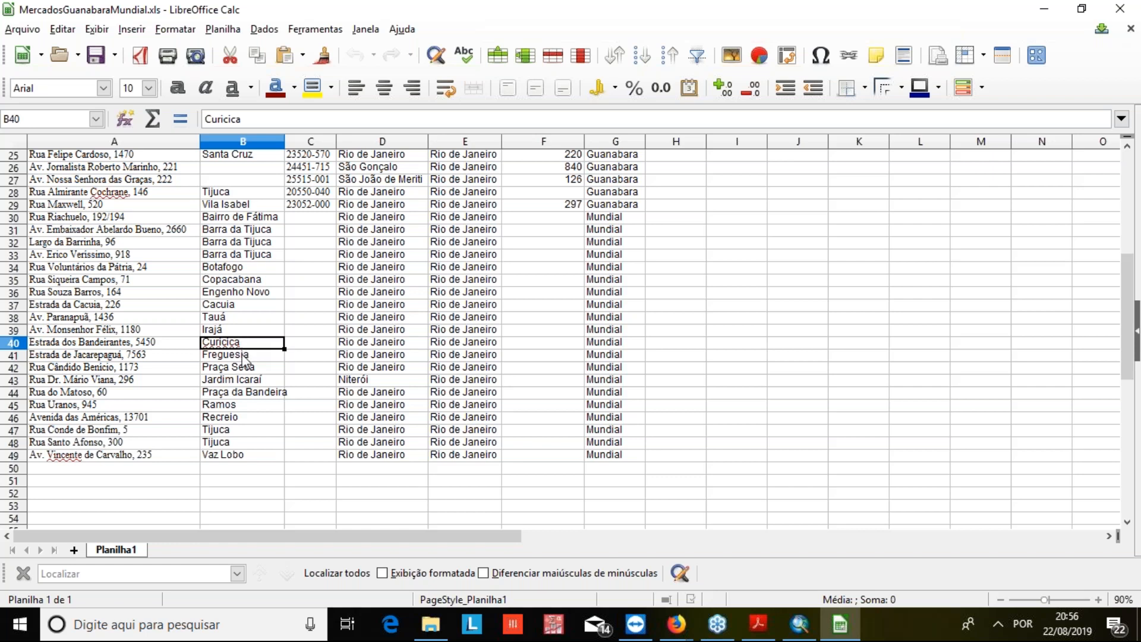
left_click(137, 455)
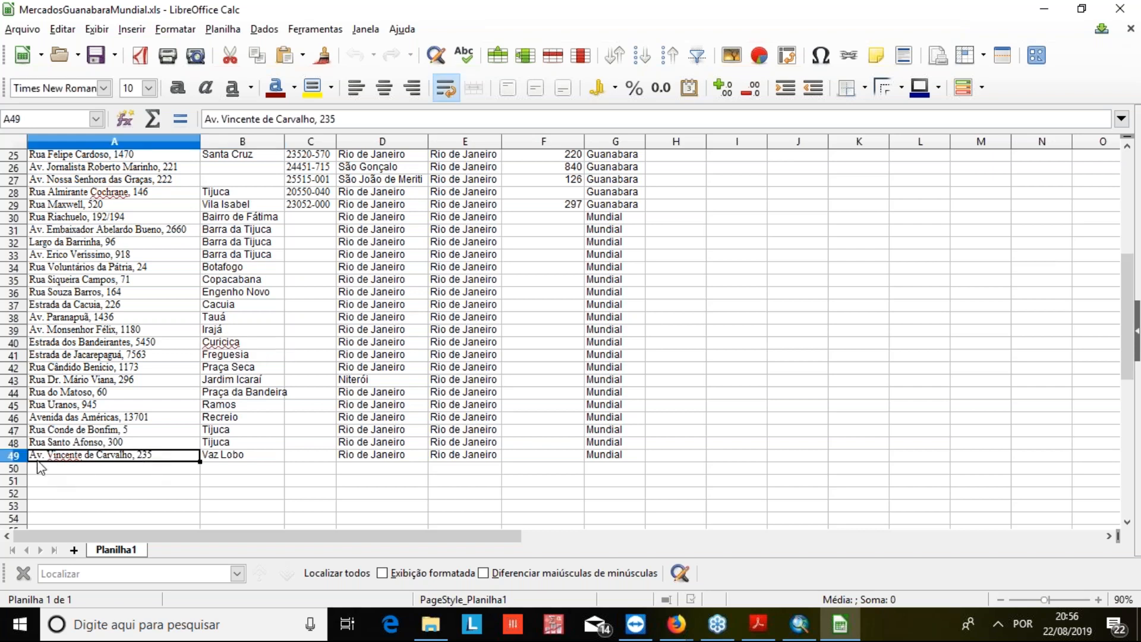
left_click(218, 119)
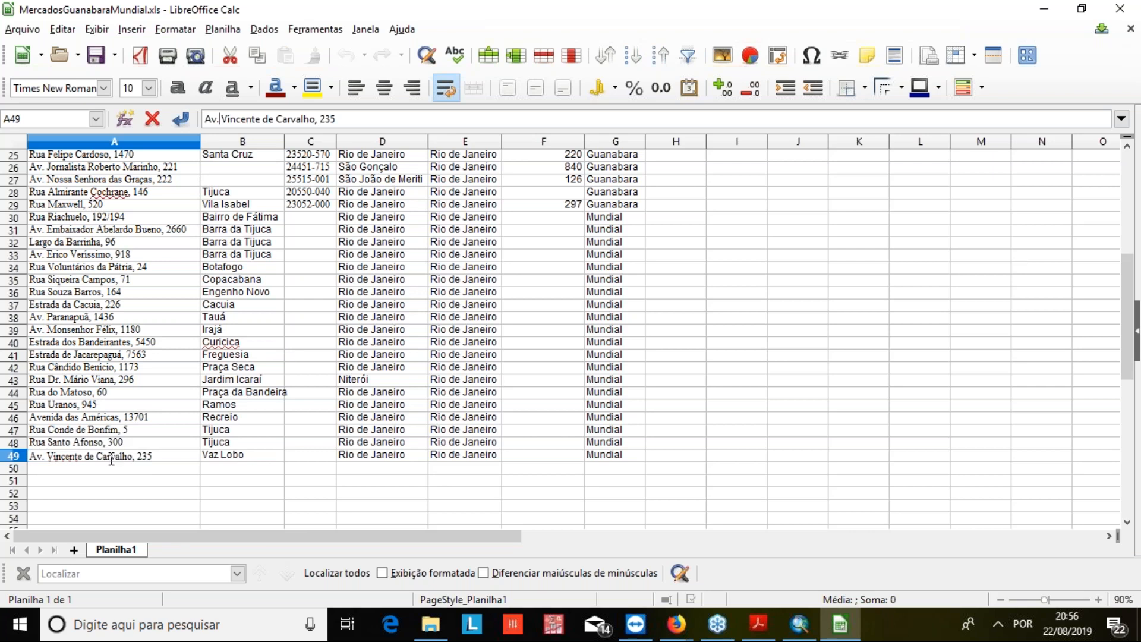
left_click(74, 324)
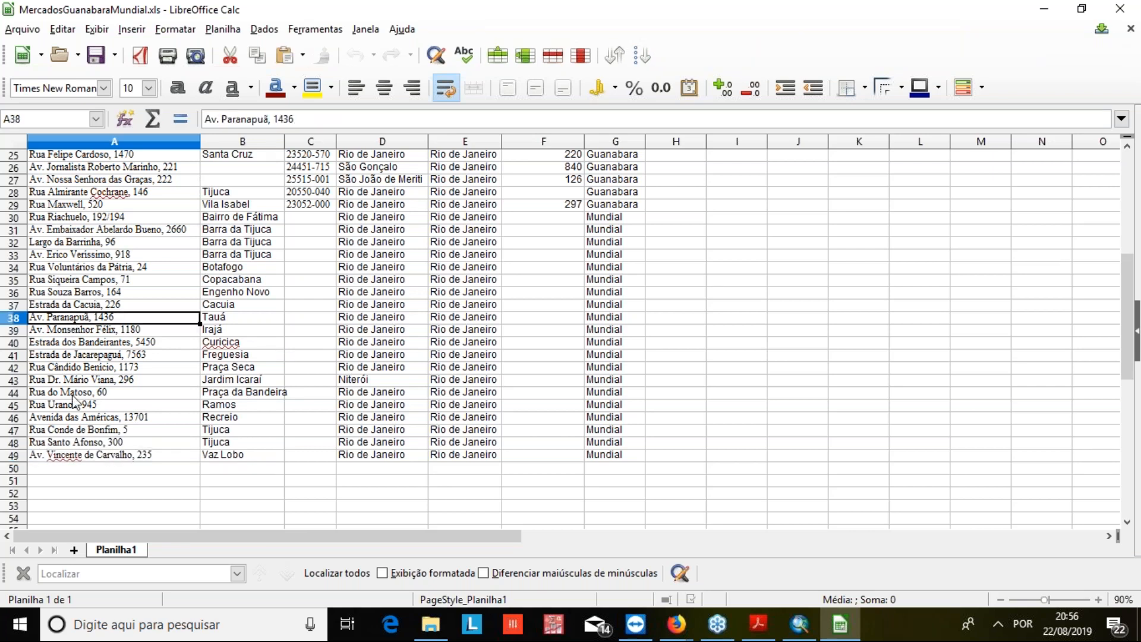
left_click(77, 332)
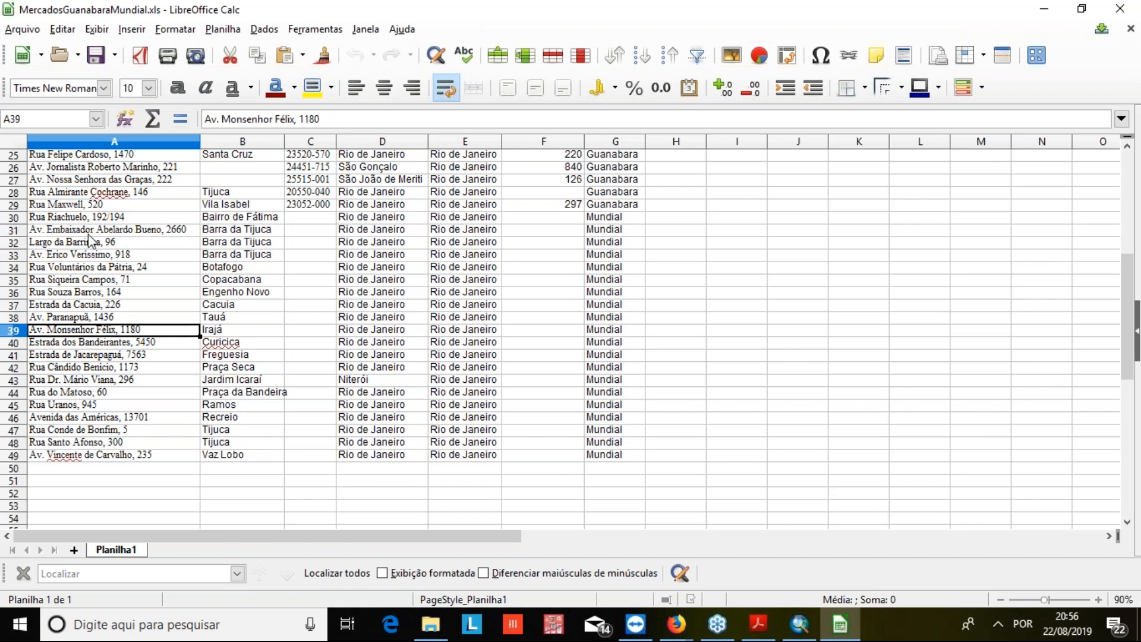
Step: Inspect the first Mundial record in row 30, its double house number in A30, and the street address in A31
scroll(187, 326, "up", 1)
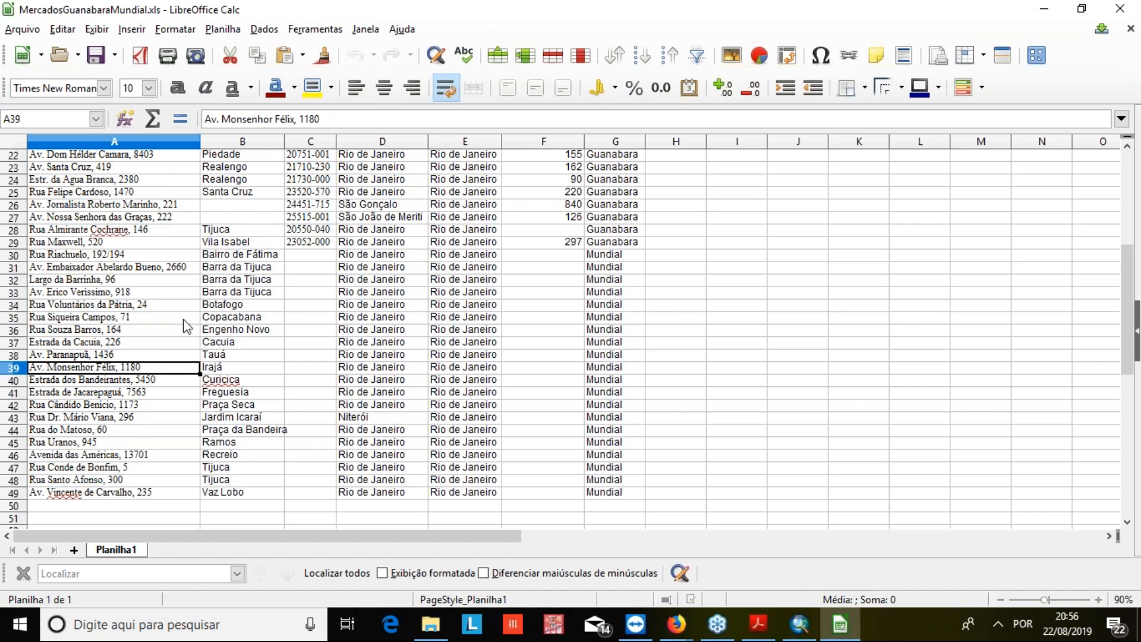
scroll(185, 324, "up", 4)
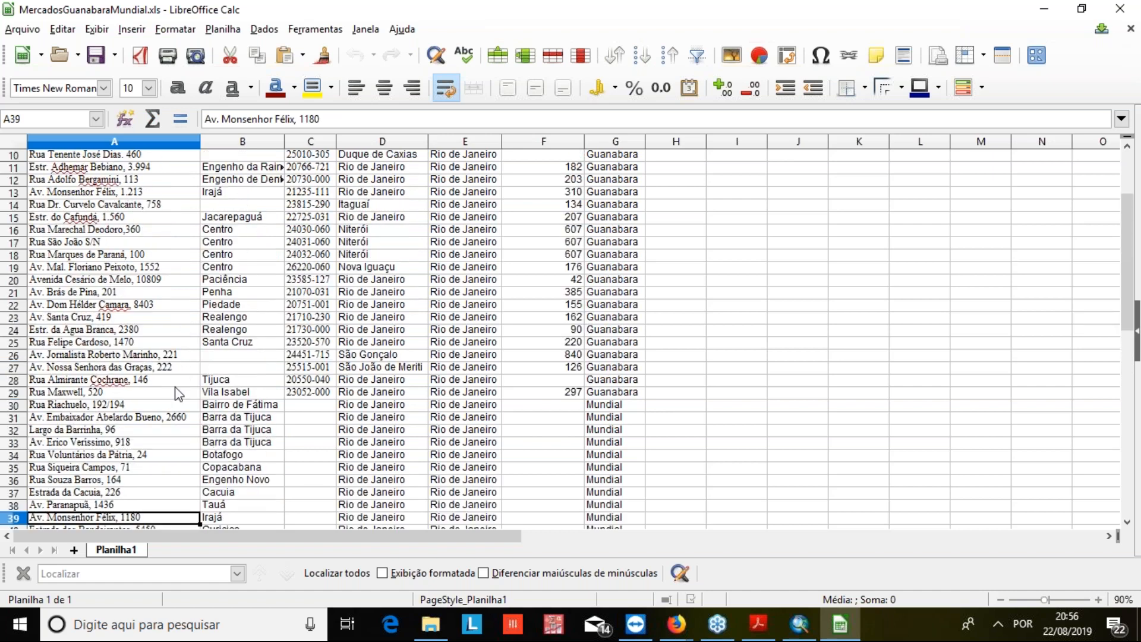
left_click(65, 405)
left_click(16, 410)
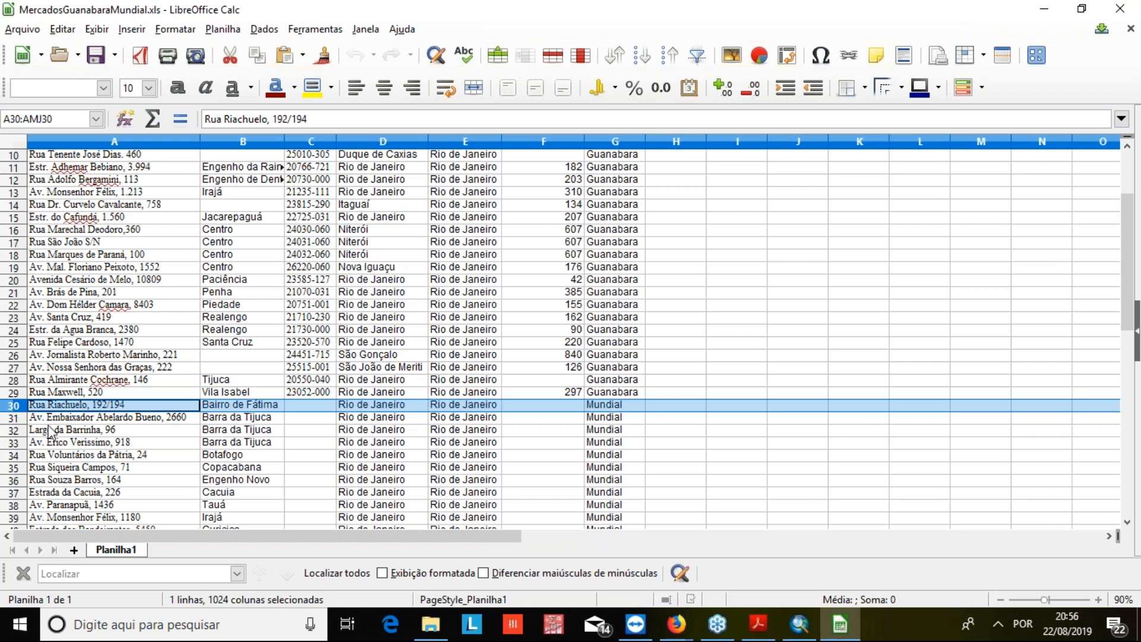
left_click(137, 403)
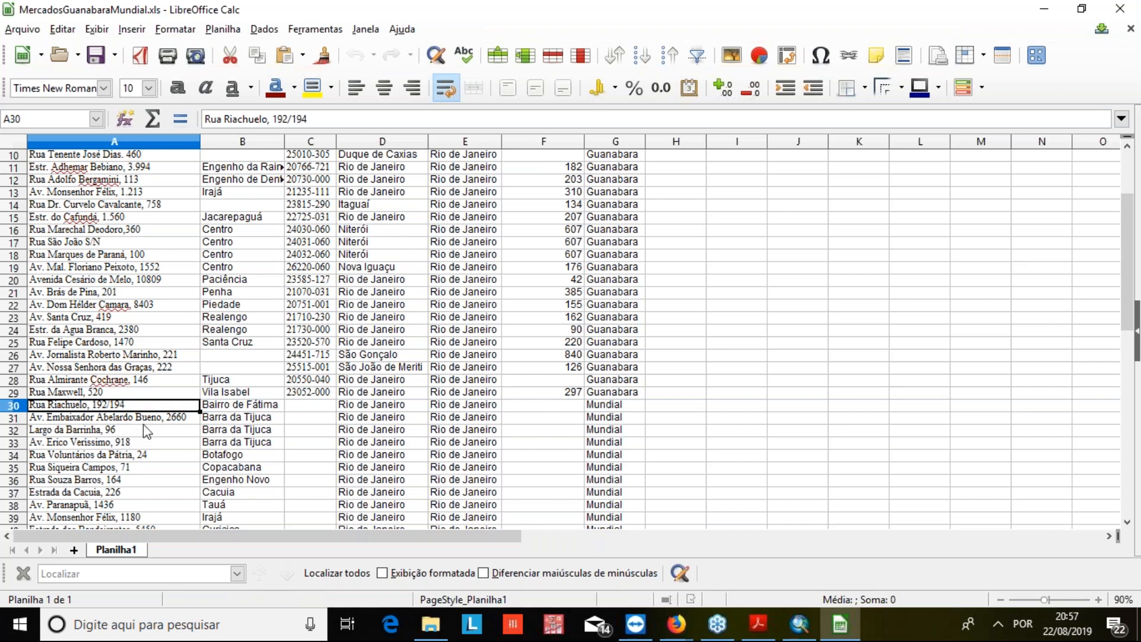
left_click(143, 418)
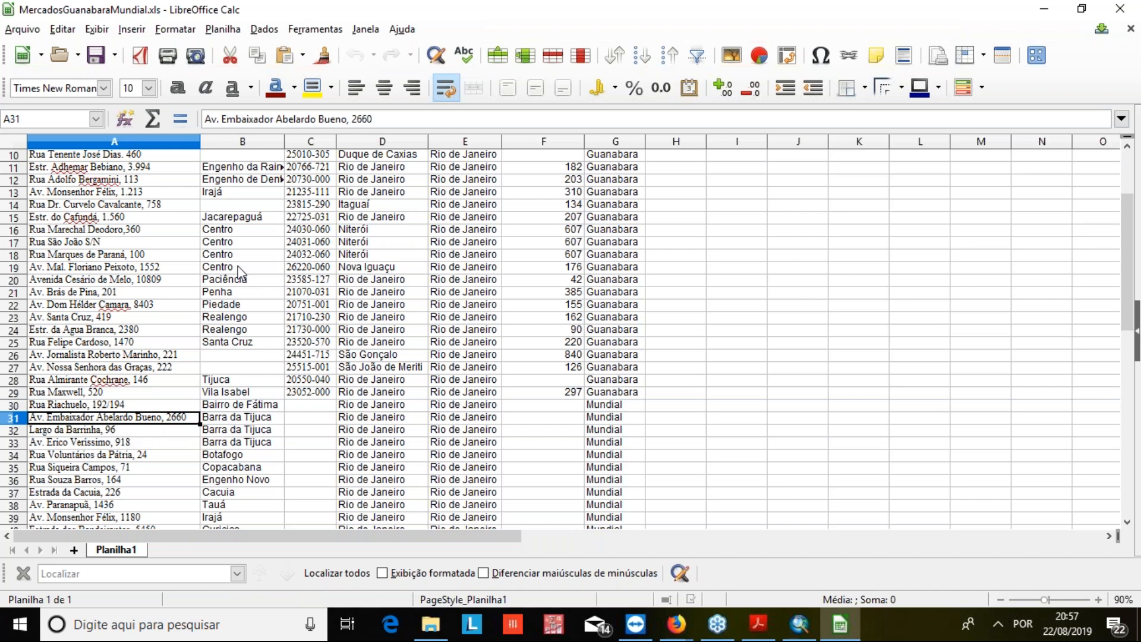
Step: Review the address list back to its first record and open the street address in A2 at its end for editing
scroll(242, 272, "up", 1)
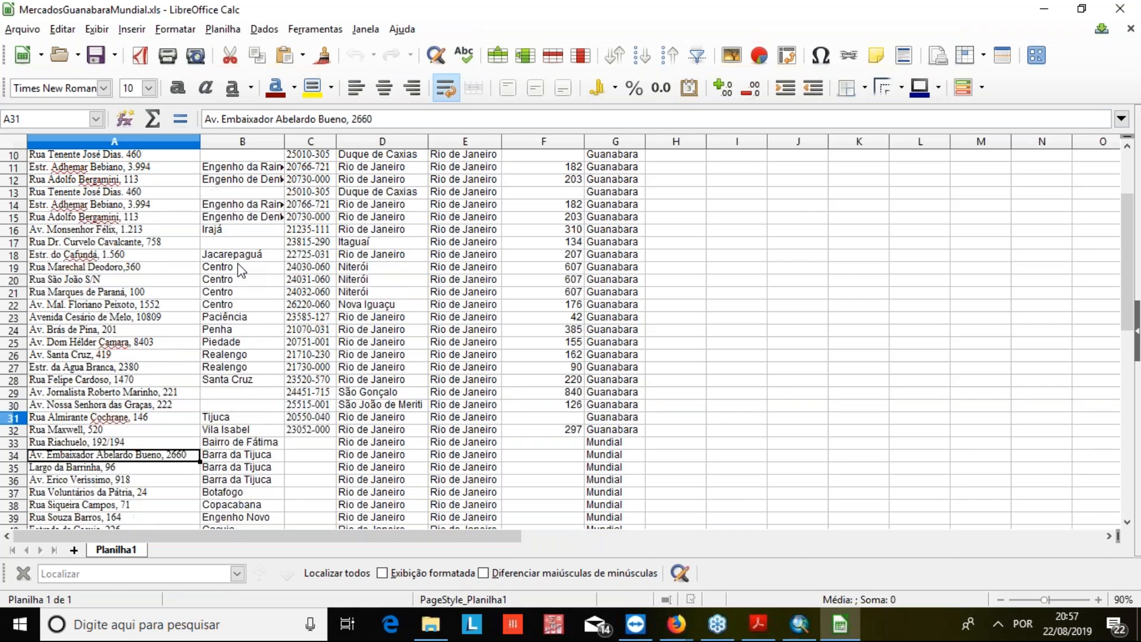
scroll(242, 272, "up", 3)
scroll(291, 306, "down", 1)
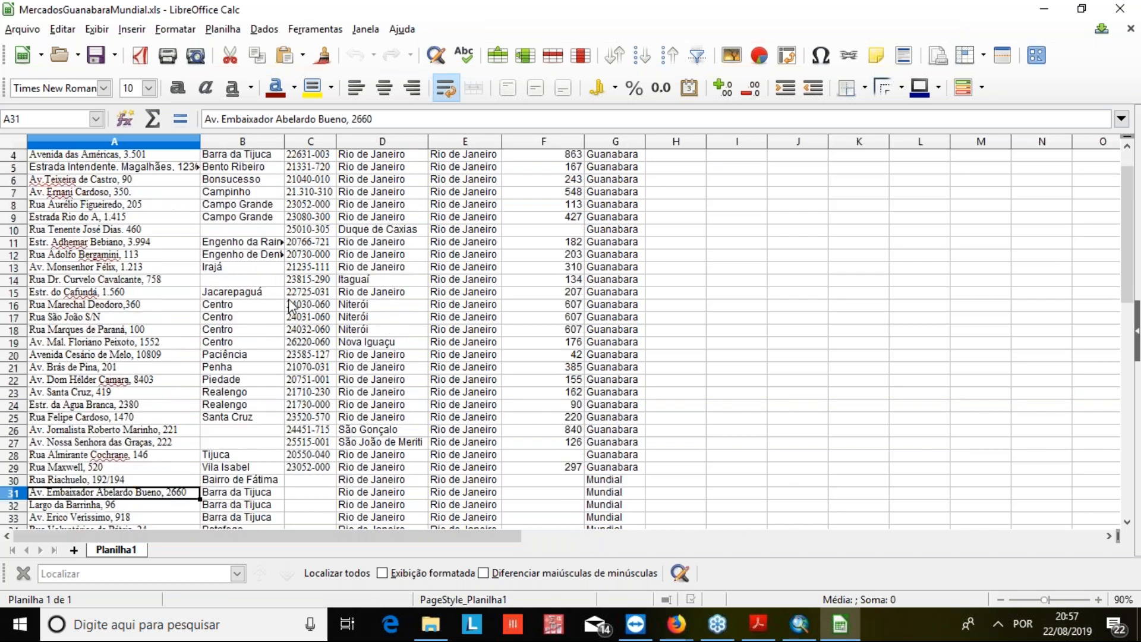
scroll(102, 425, "down", 7)
scroll(160, 378, "up", 1)
scroll(159, 379, "up", 4)
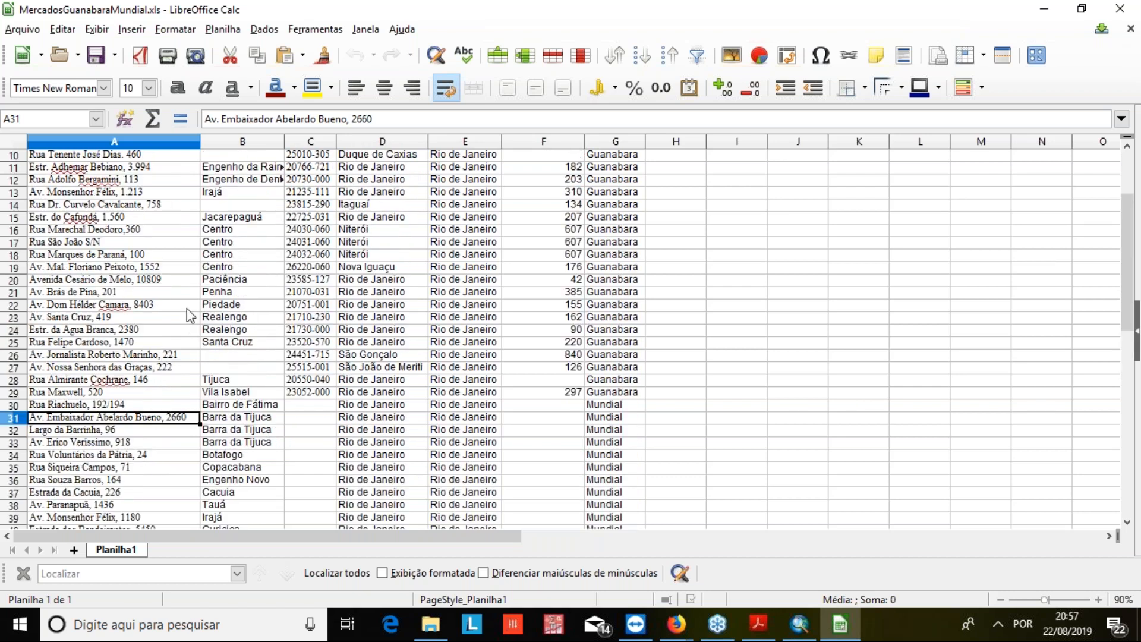
scroll(178, 285, "up", 3)
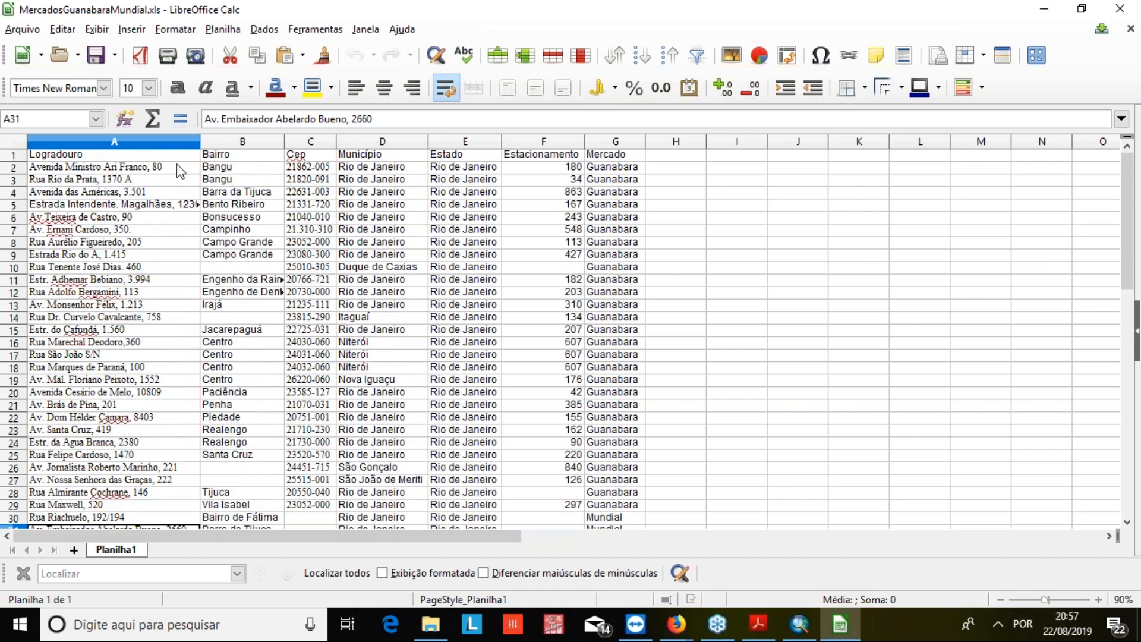
left_click(177, 166)
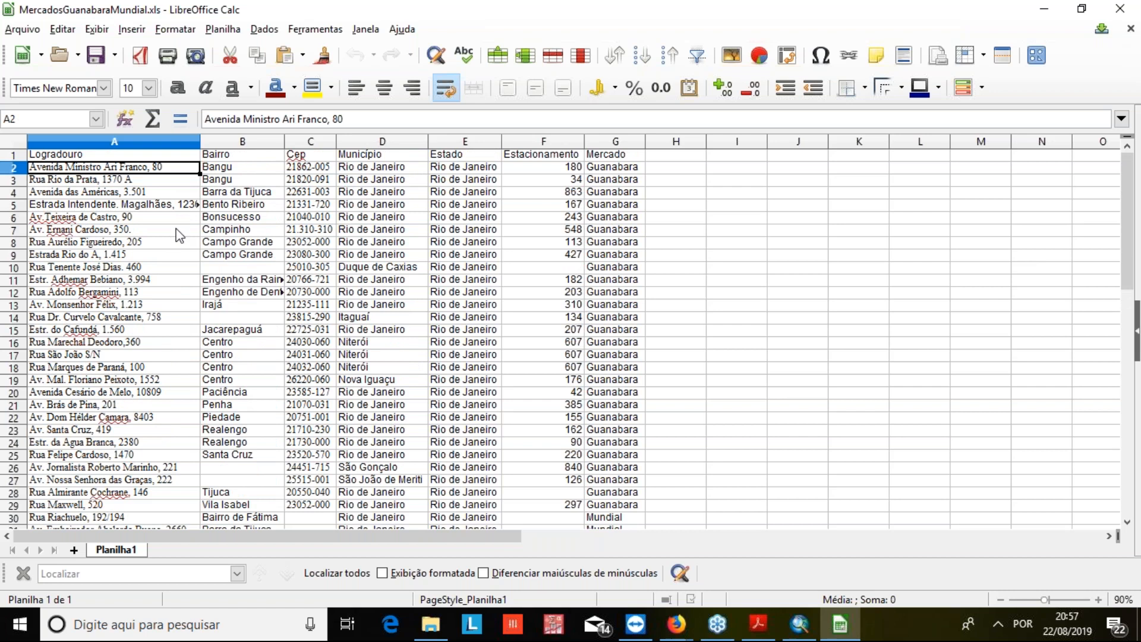
left_click(366, 120)
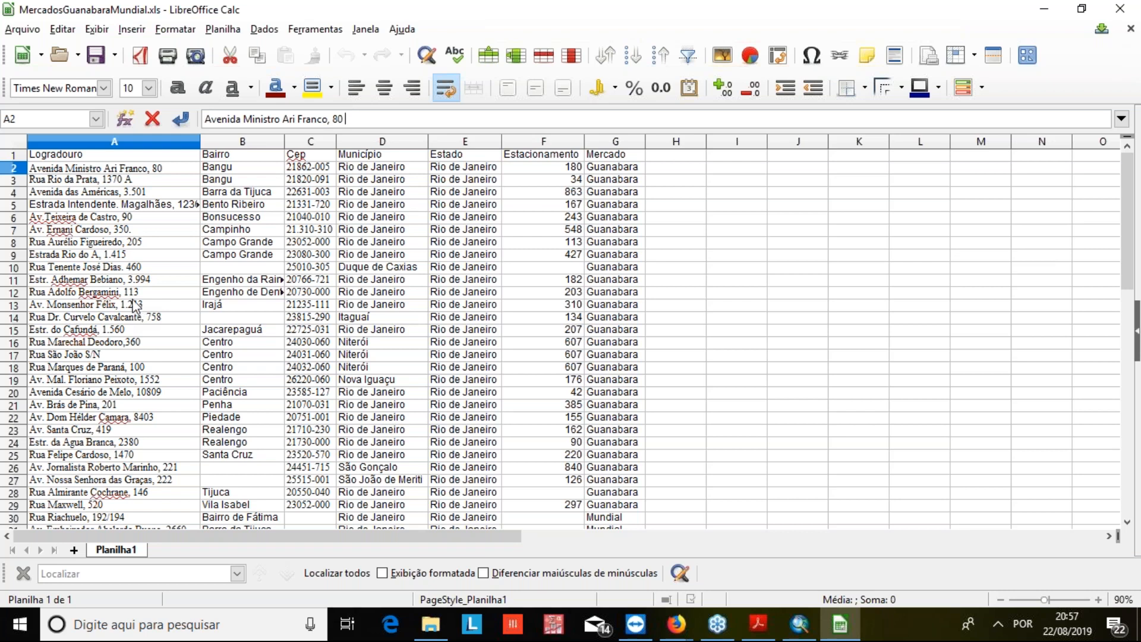
Step: Leave the street address in A2 and look over the Guanabara and Mundial records down the list
left_click(219, 258)
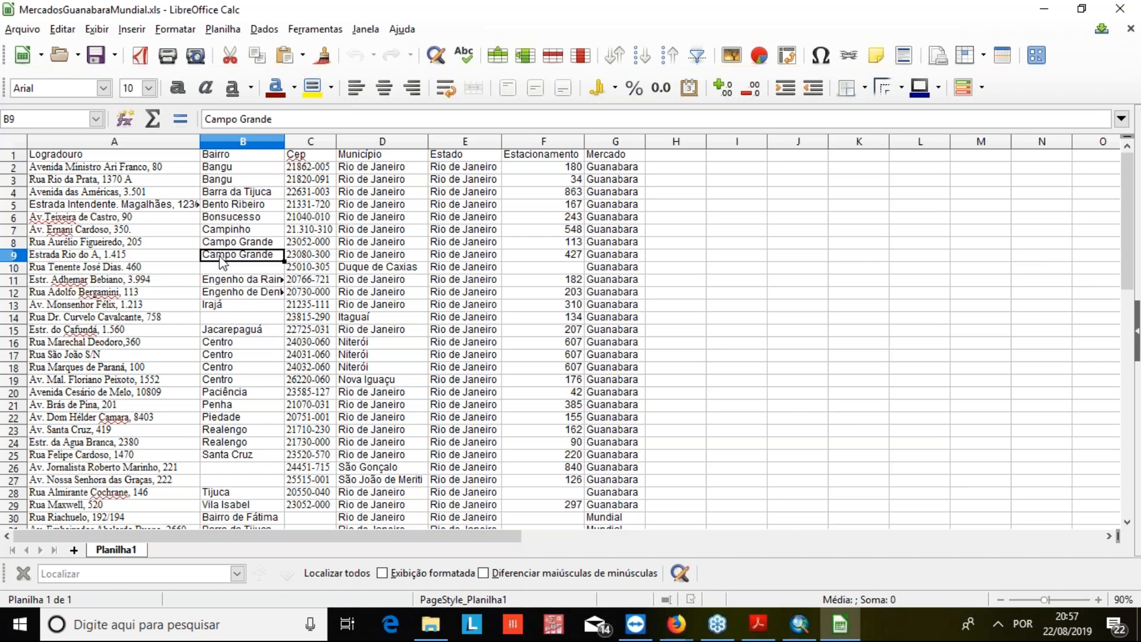
scroll(543, 224, "down", 3)
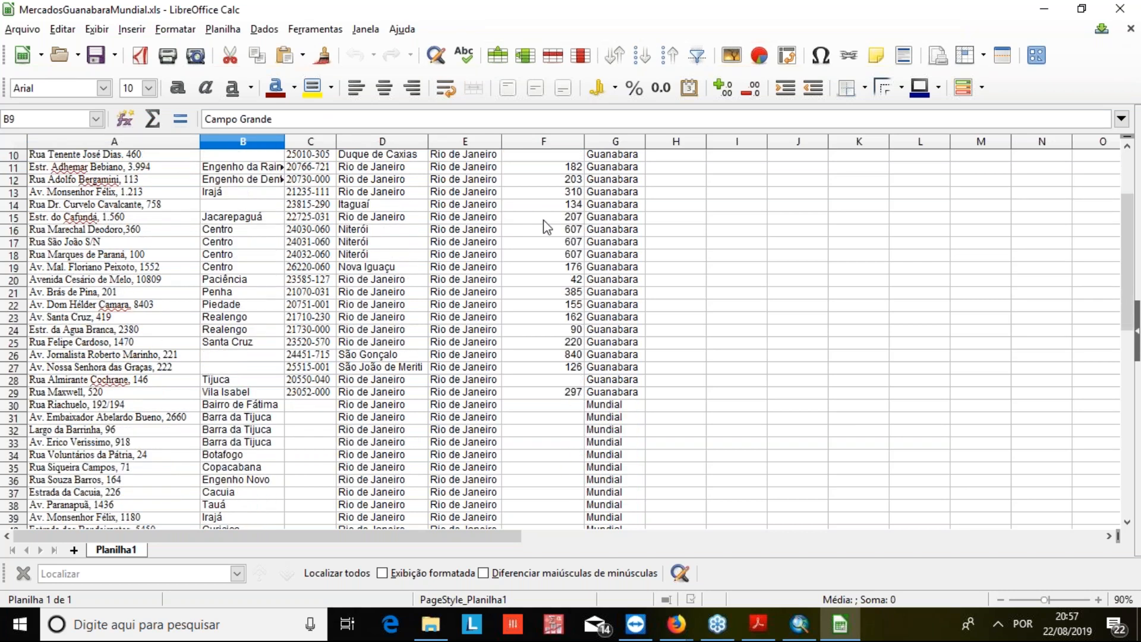
scroll(543, 226, "up", 3)
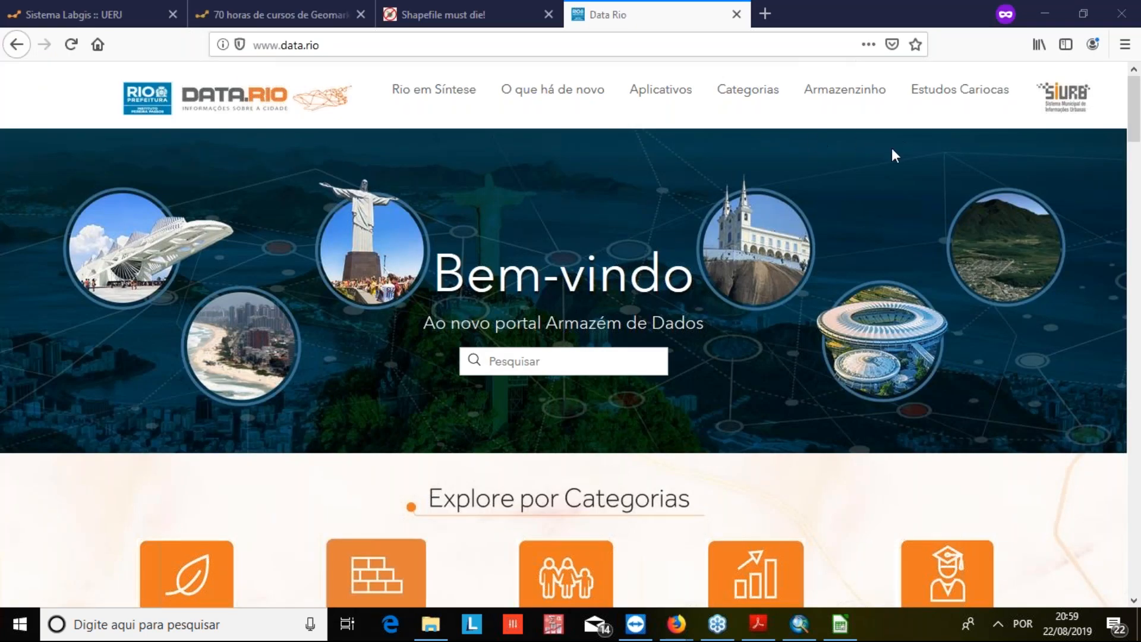
Step: Switch to the Data Rio portal in Firefox and review its data categories down to the featured applications
scroll(856, 231, "down", 7)
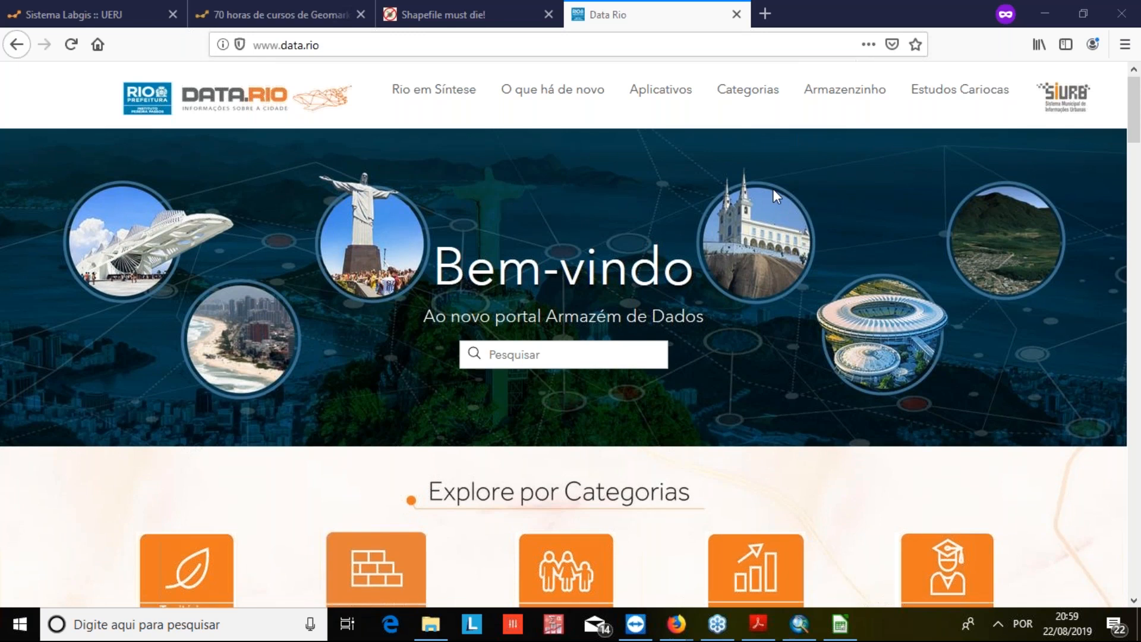
scroll(352, 240, "up", 7)
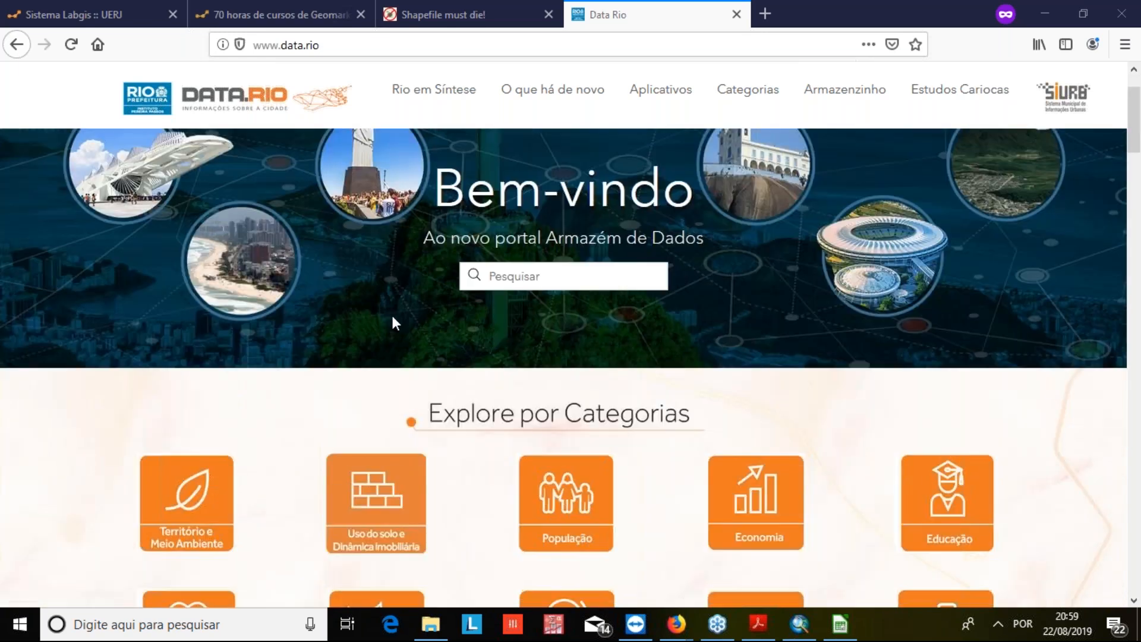
scroll(196, 288, "down", 4)
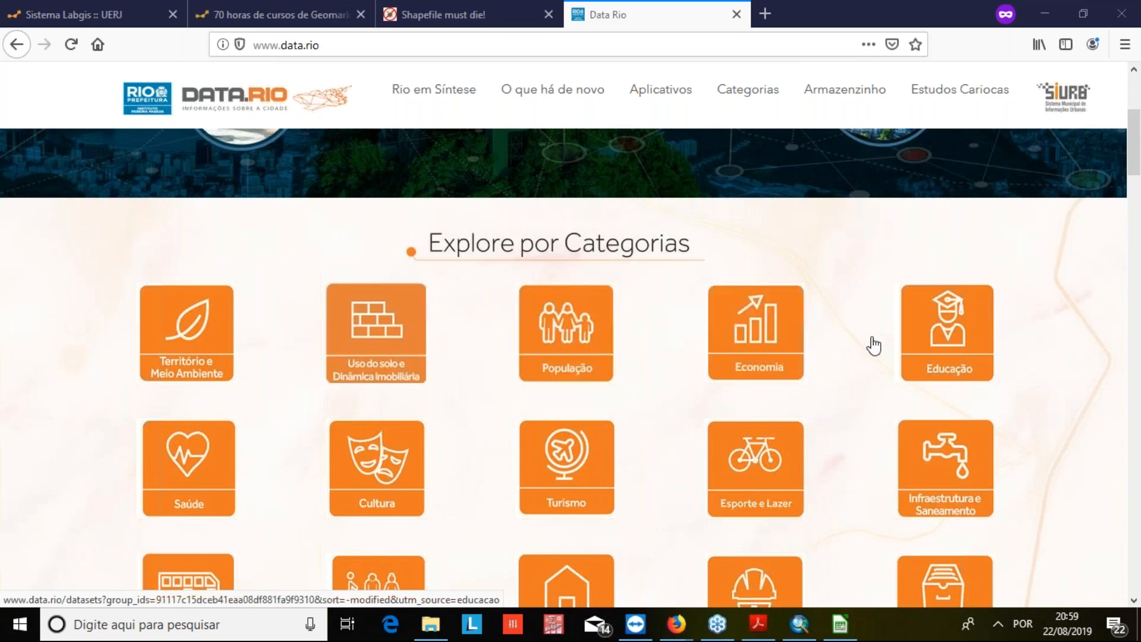
scroll(869, 344, "down", 4)
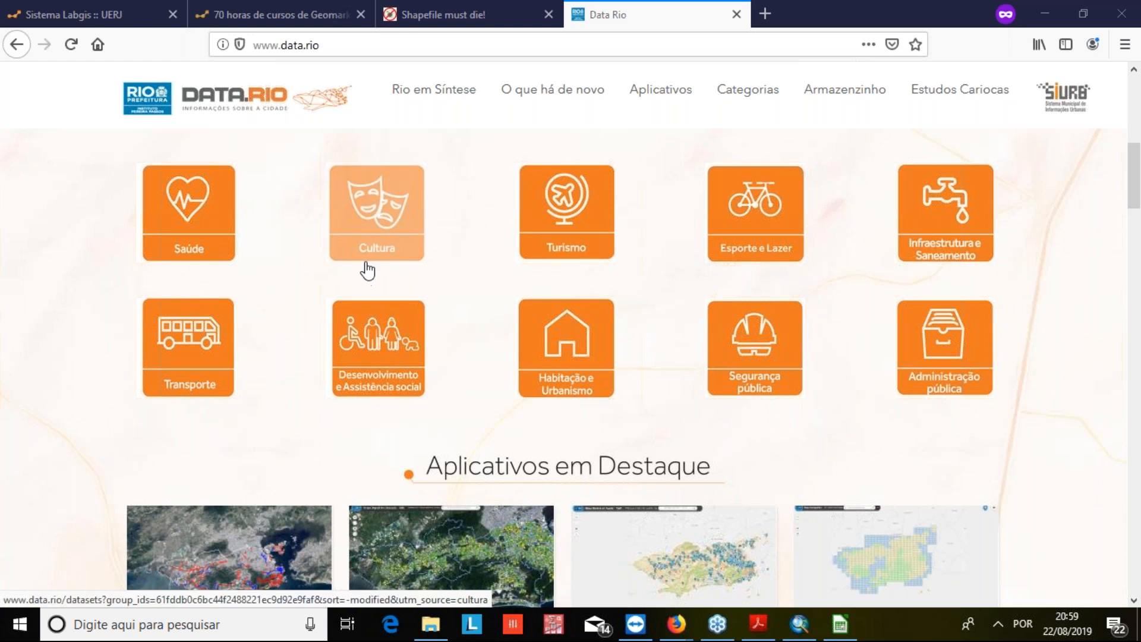
scroll(369, 272, "down", 3)
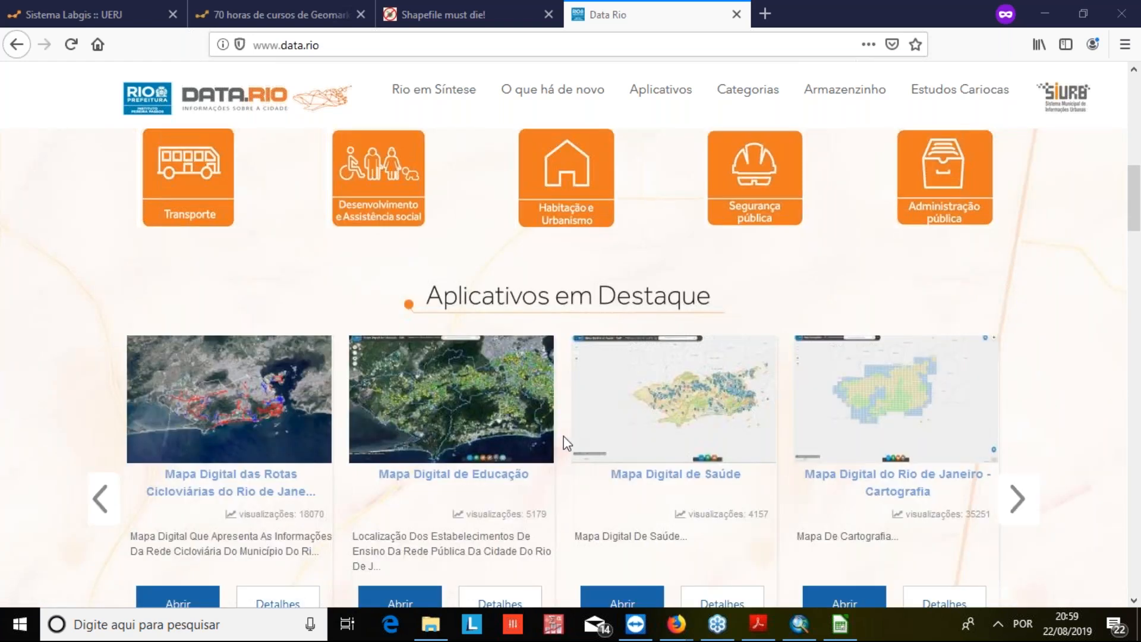
Step: Browse through the featured applications on Data Rio and open the BaseGeo Web map extraction application
left_click(1017, 502)
left_click(1017, 503)
left_click(1017, 502)
left_click(1017, 503)
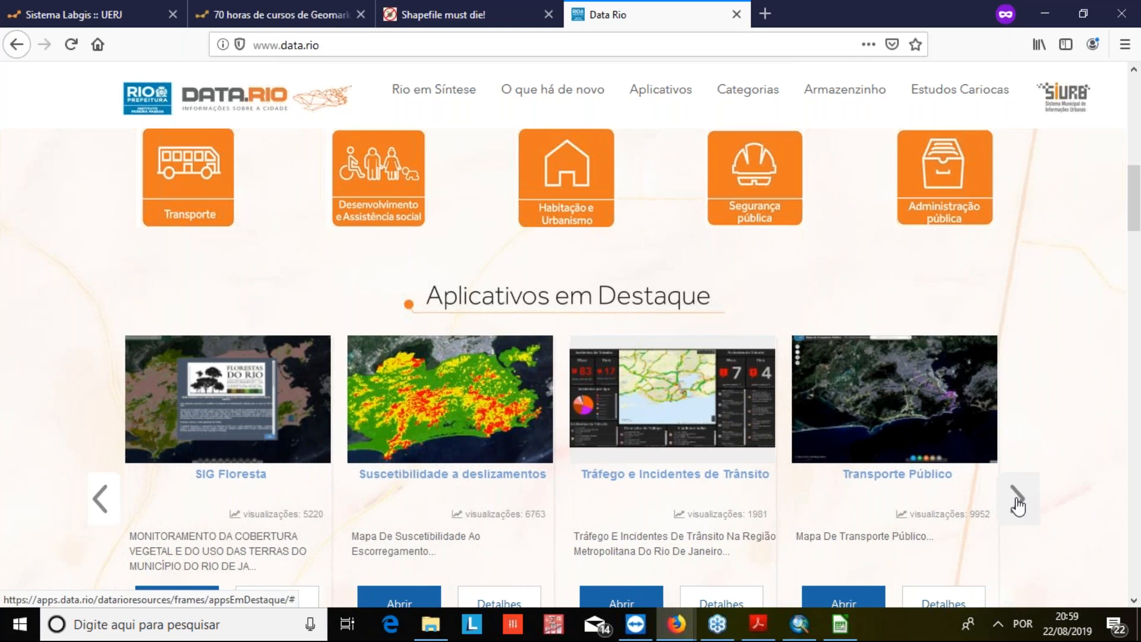
left_click(1017, 503)
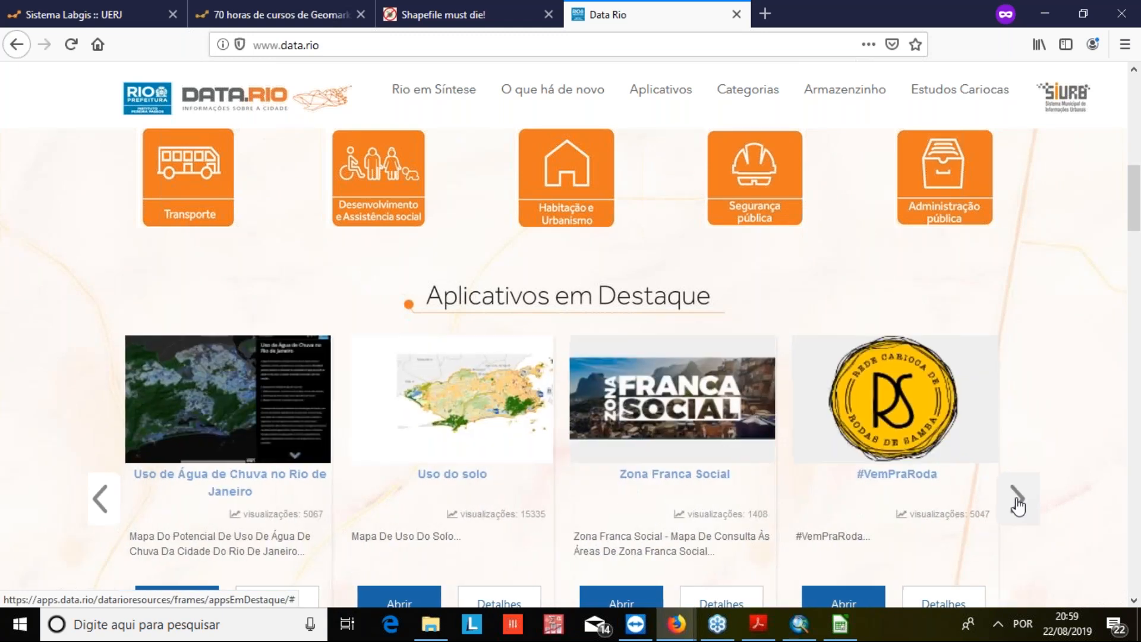
left_click(1017, 502)
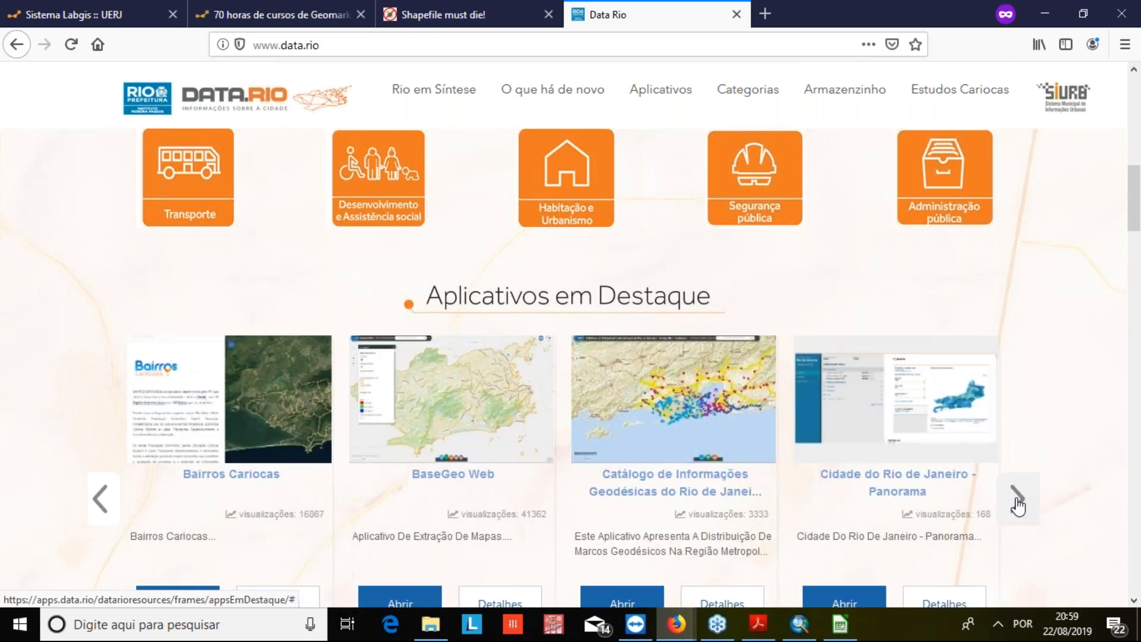
scroll(476, 454, "down", 2)
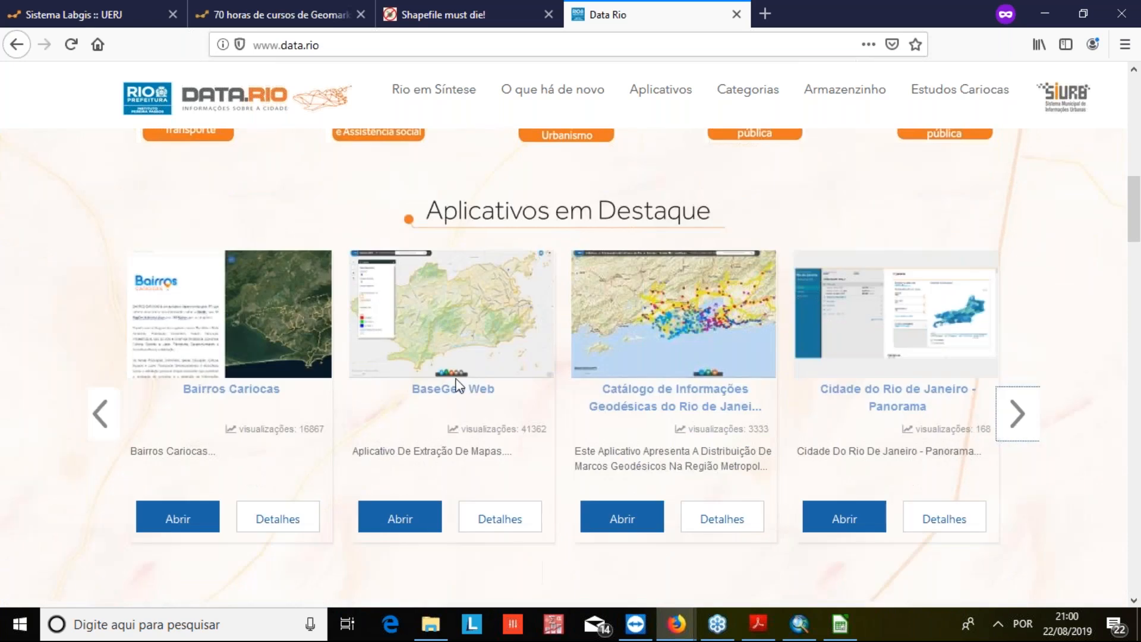
left_click(413, 523)
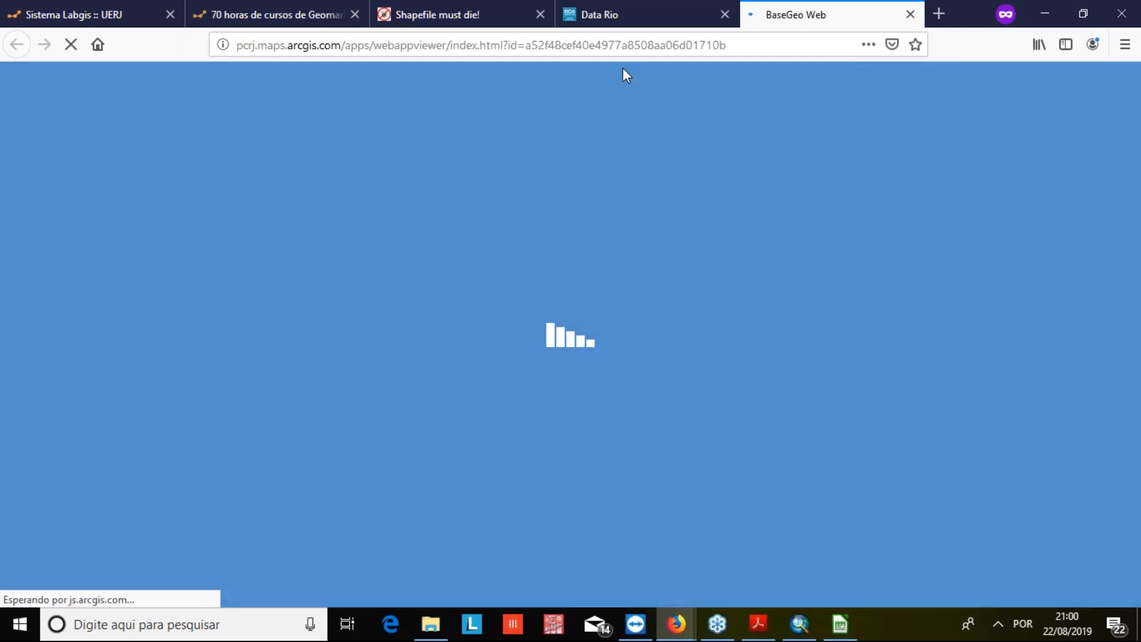
left_click(615, 15)
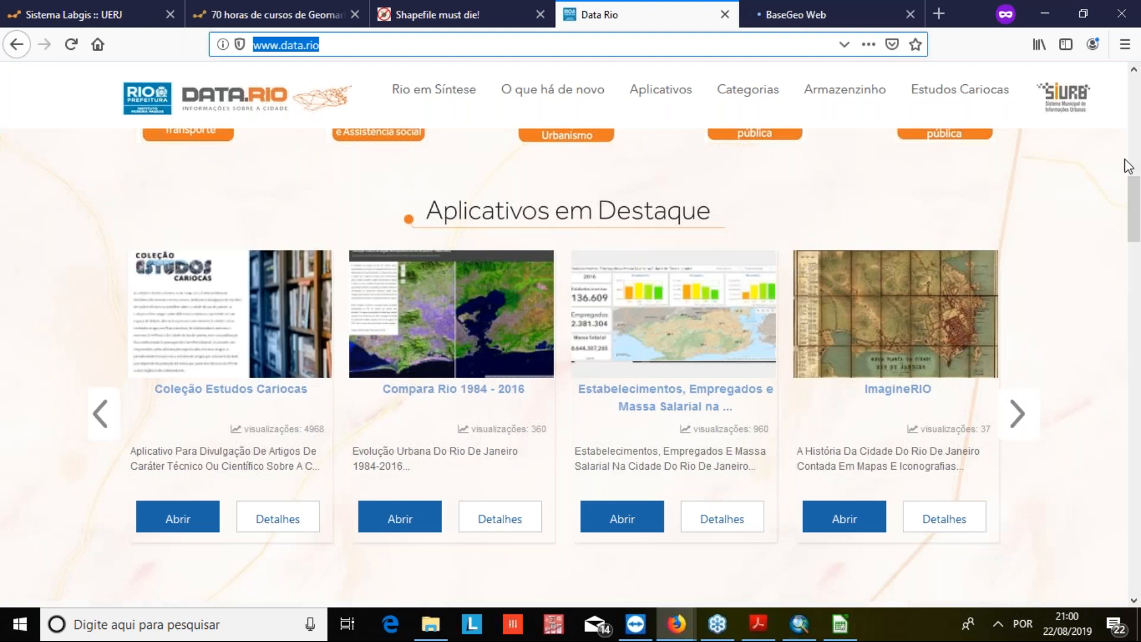
left_click(923, 503)
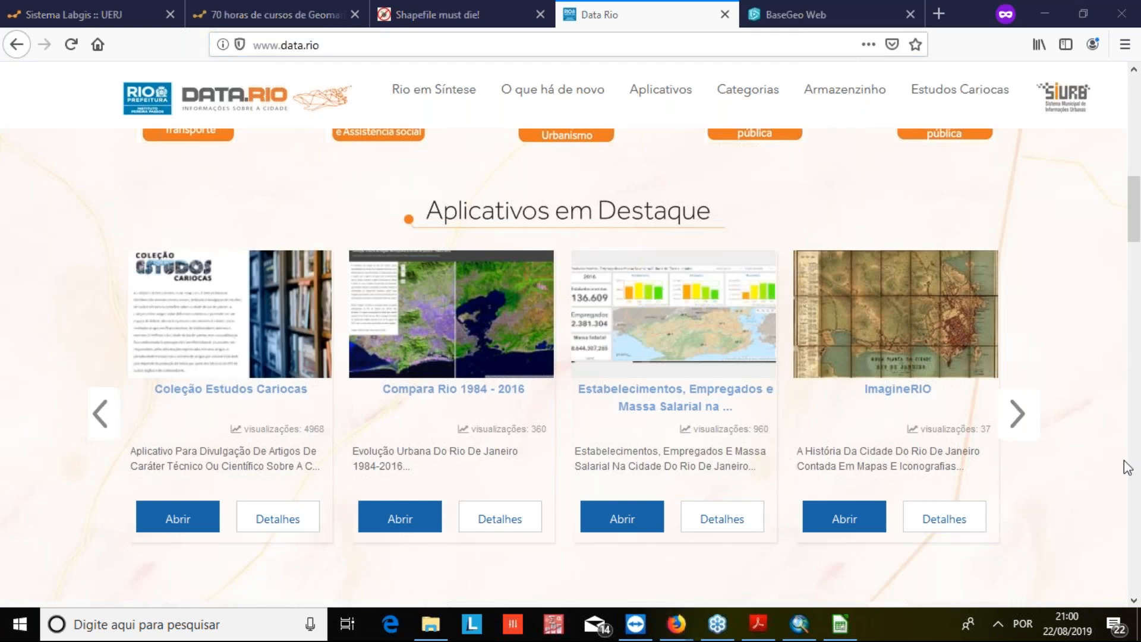
left_click(756, 8)
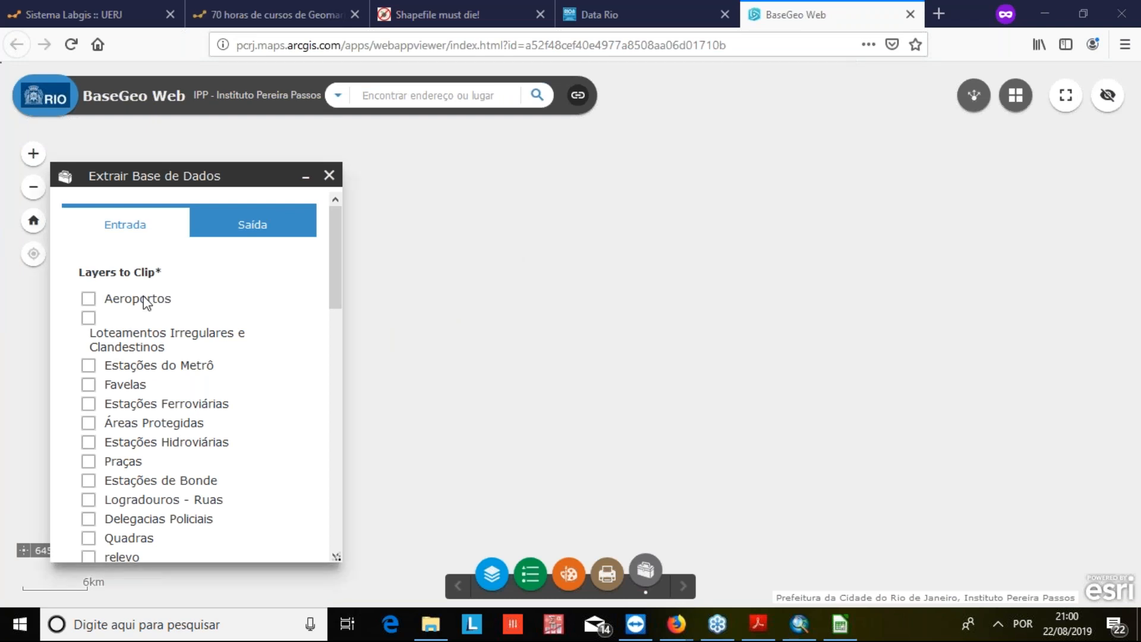
Step: Examine the layers, area of interest tools, and feature, raster and spatial reference settings offered for extraction in BaseGeo Web
scroll(93, 330, "down", 4)
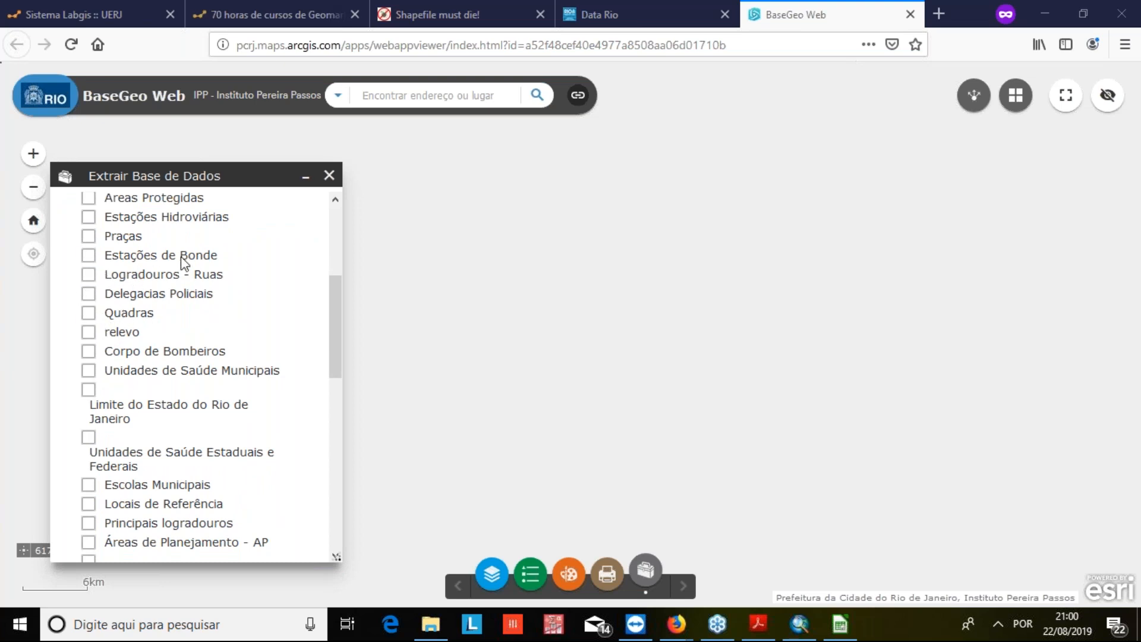
scroll(192, 297, "down", 1)
scroll(192, 297, "down", 5)
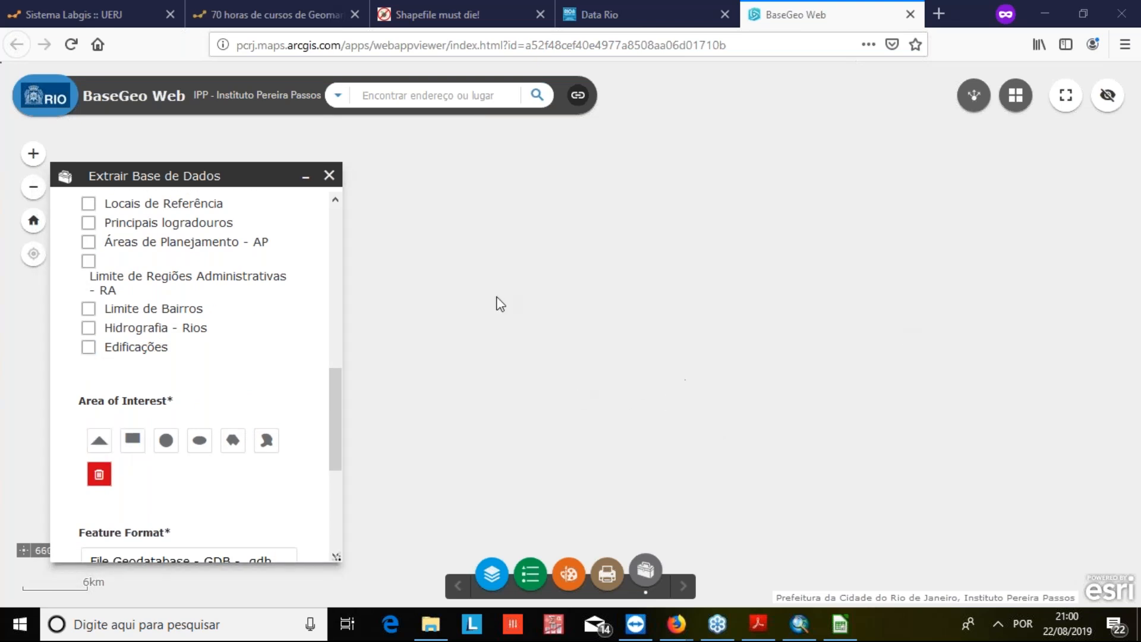
left_click(34, 189)
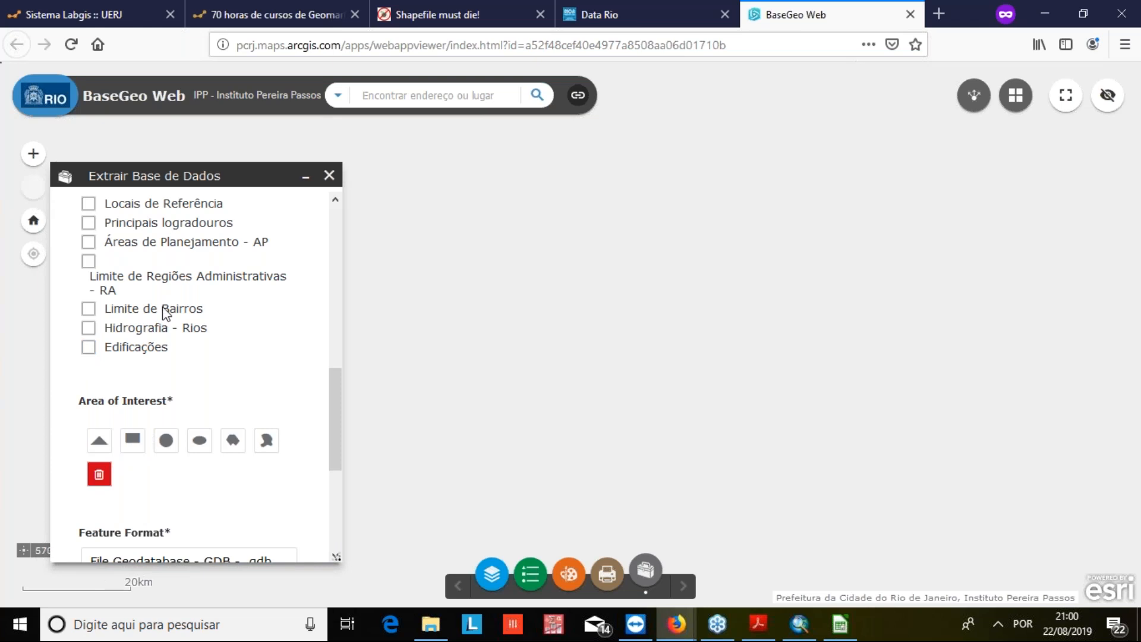
scroll(183, 359, "down", 5)
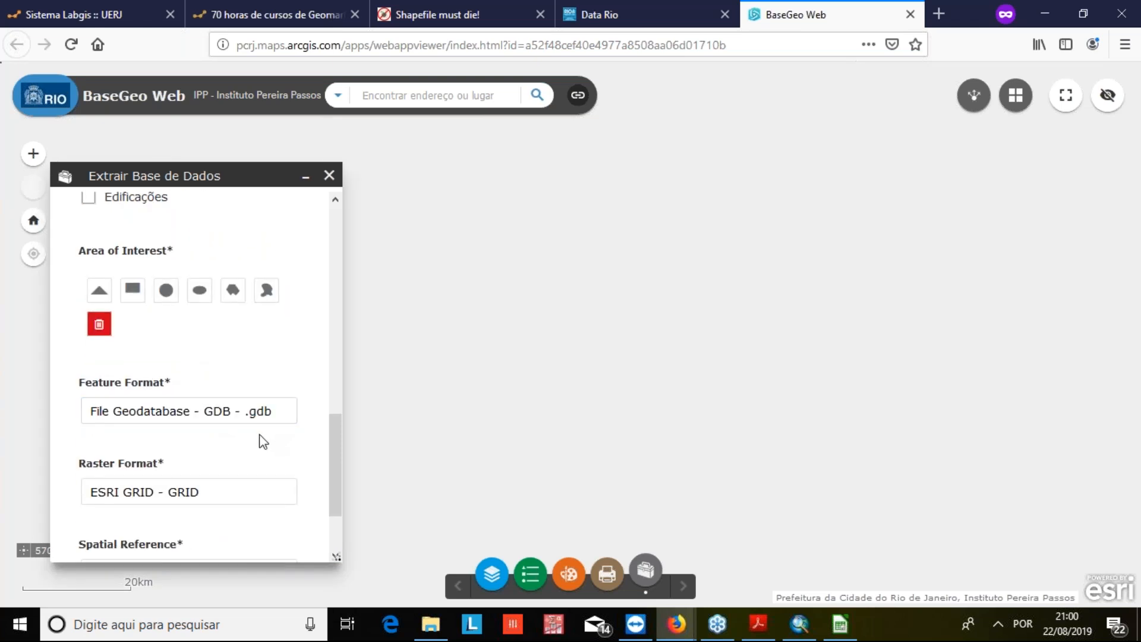
scroll(263, 440, "down", 3)
left_click(291, 309)
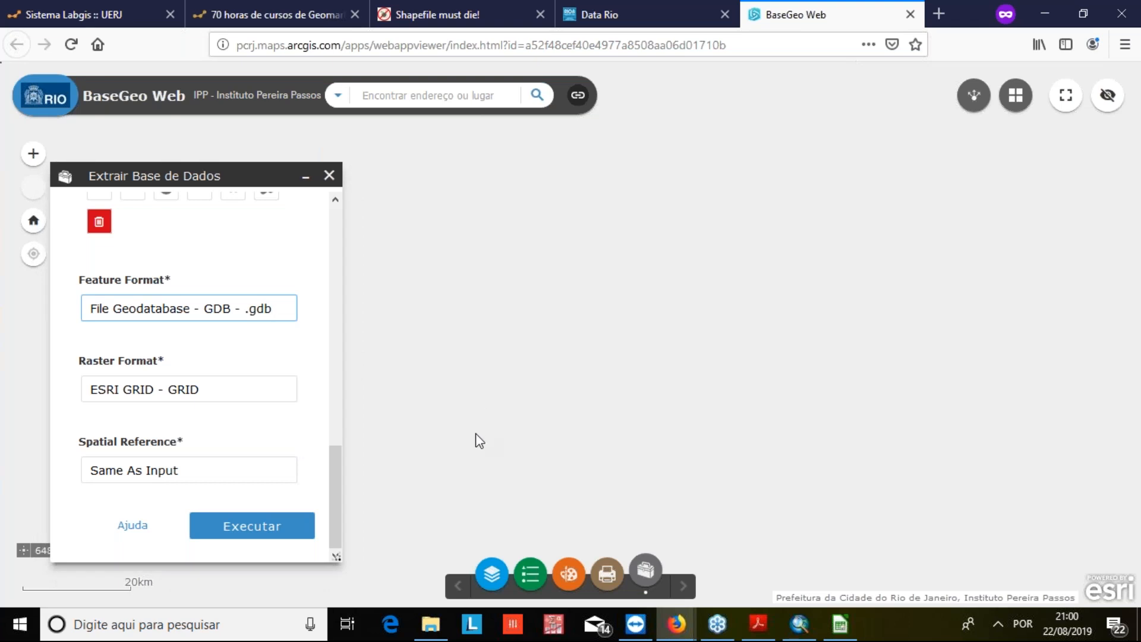
Step: Switch to LibreOffice Calc and close the MercadosGuanabaraMundial.xls spreadsheet
left_click(801, 625)
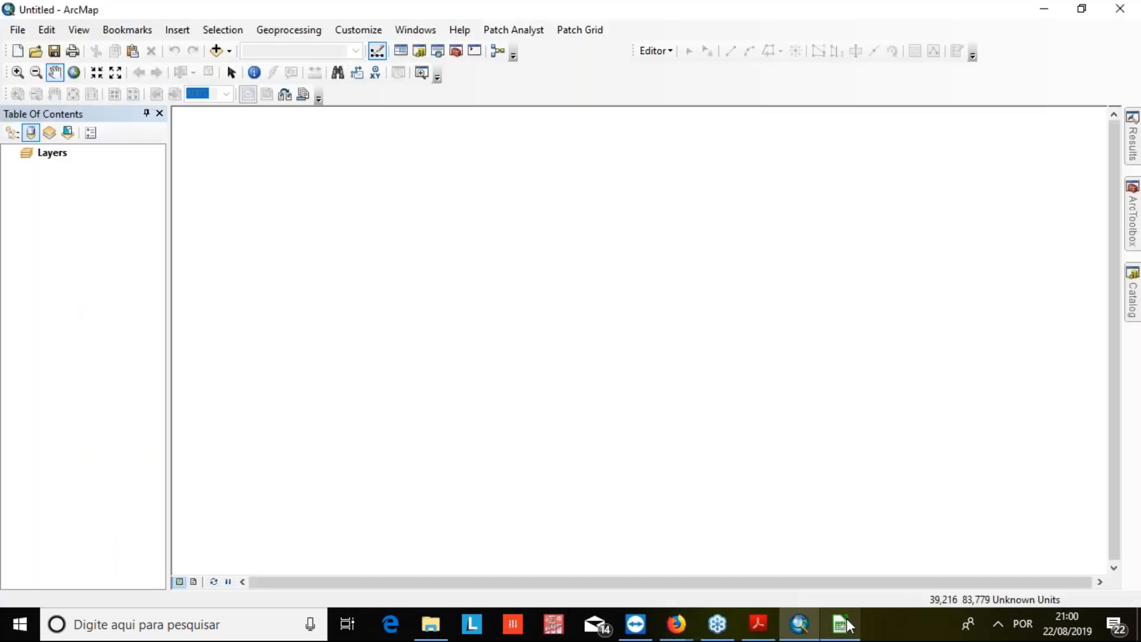
left_click(847, 624)
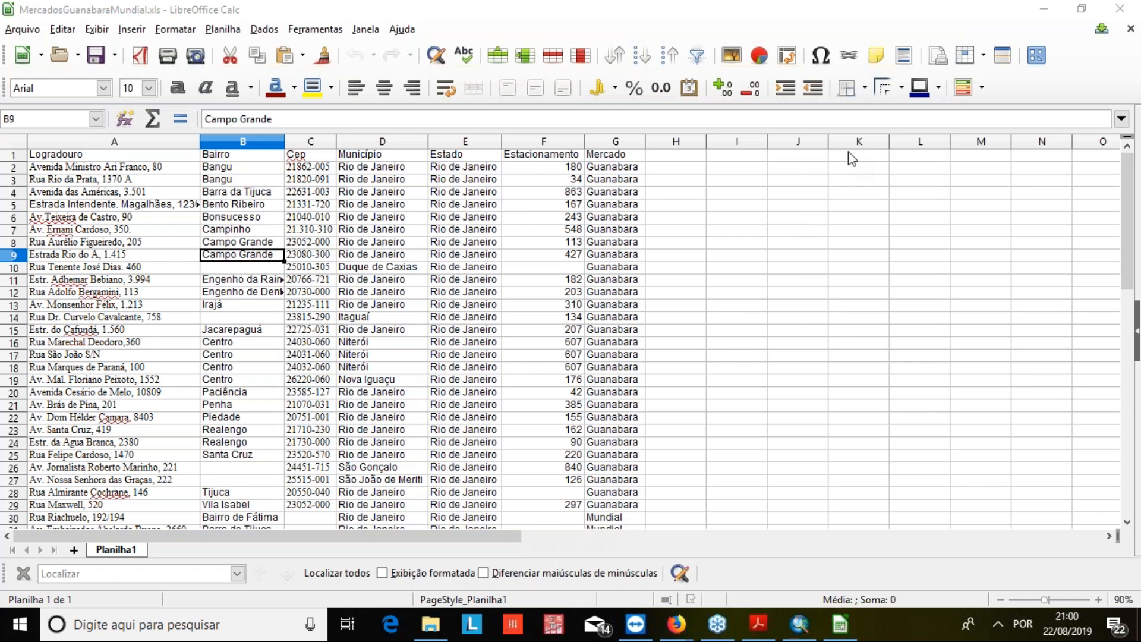
left_click(1121, 10)
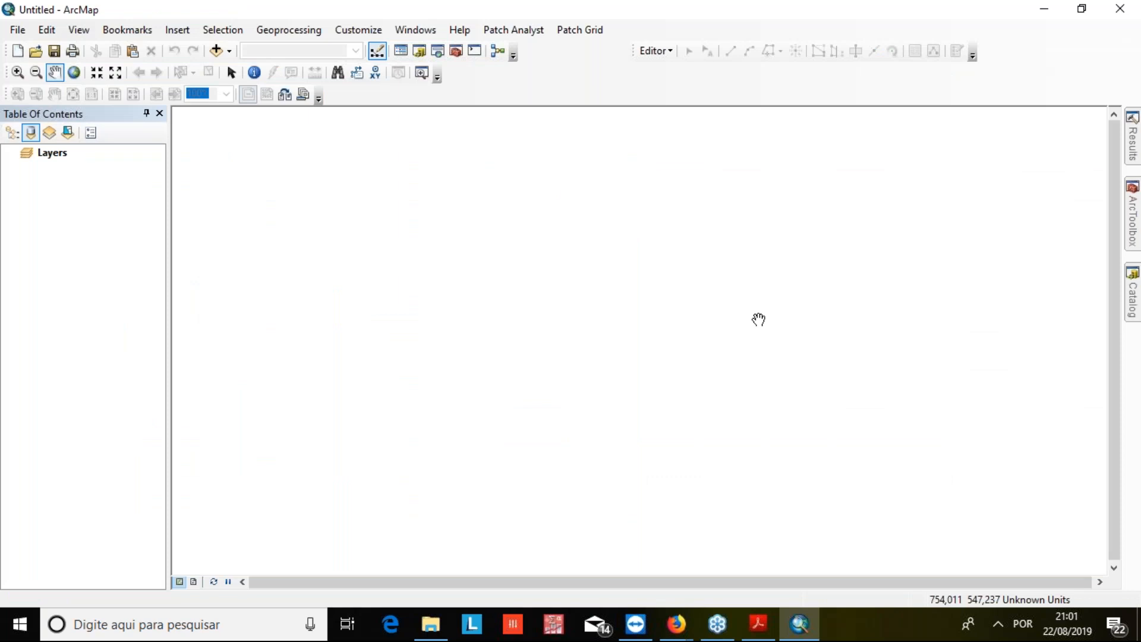
Step: In File Explorer, check the file type in the properties of MercadosGuanabaraMundial, and close the properties and the folder window
left_click(436, 633)
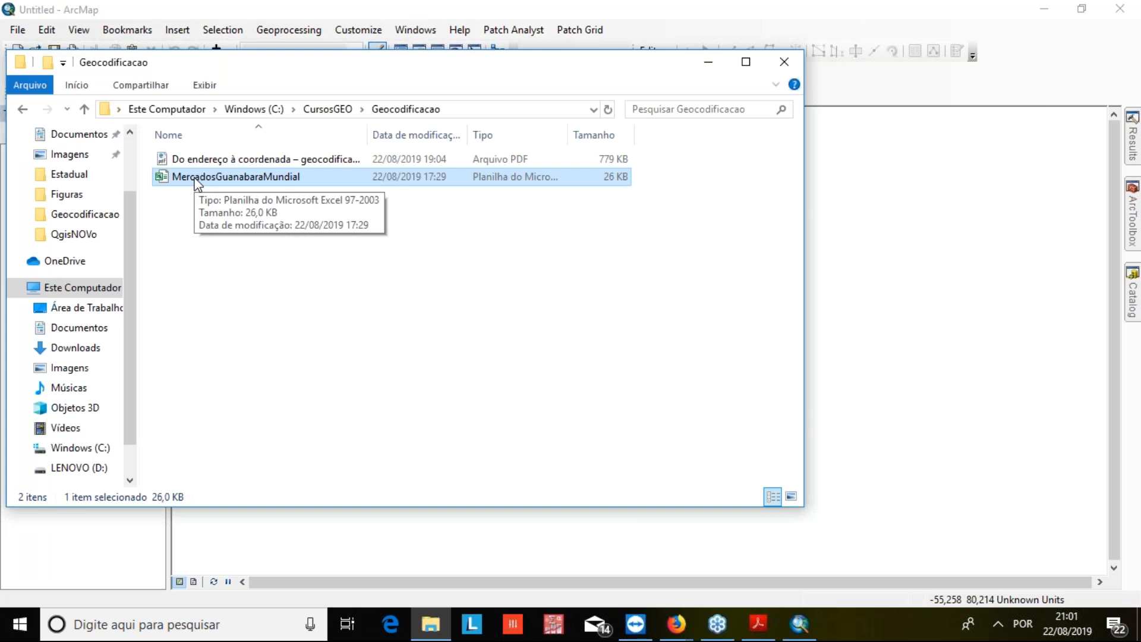
right_click(196, 182)
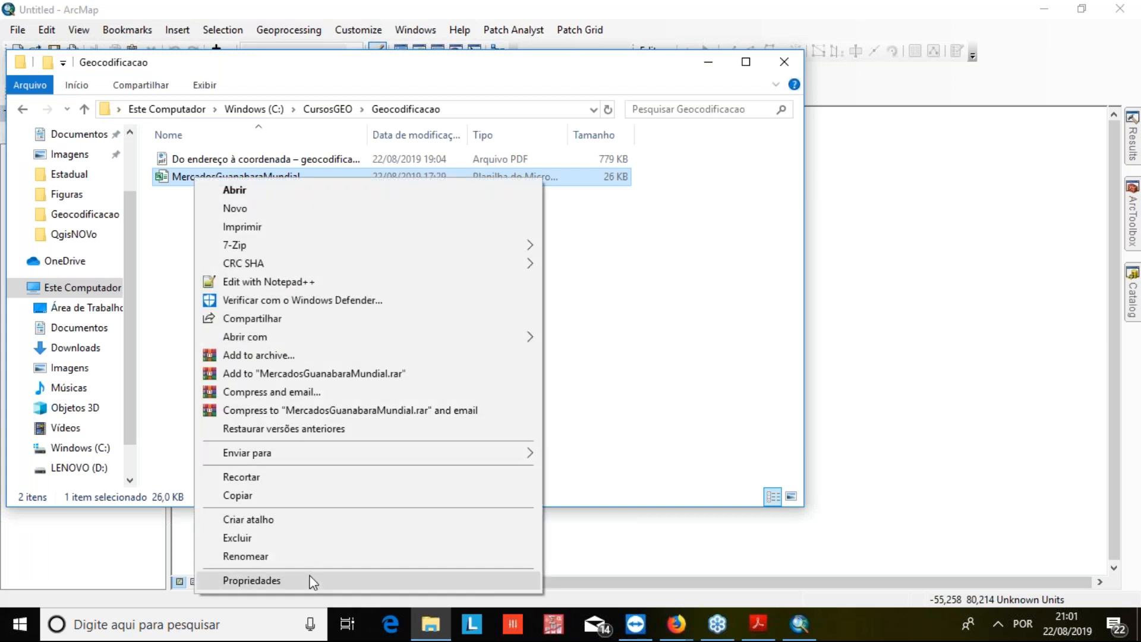
left_click(310, 582)
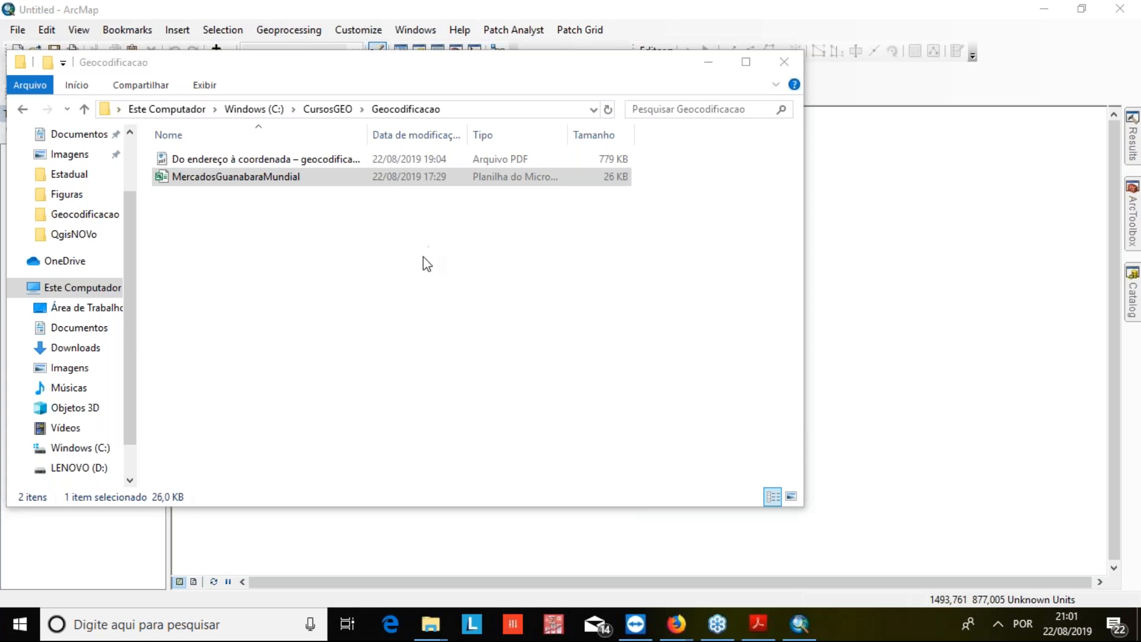
right_click(203, 182)
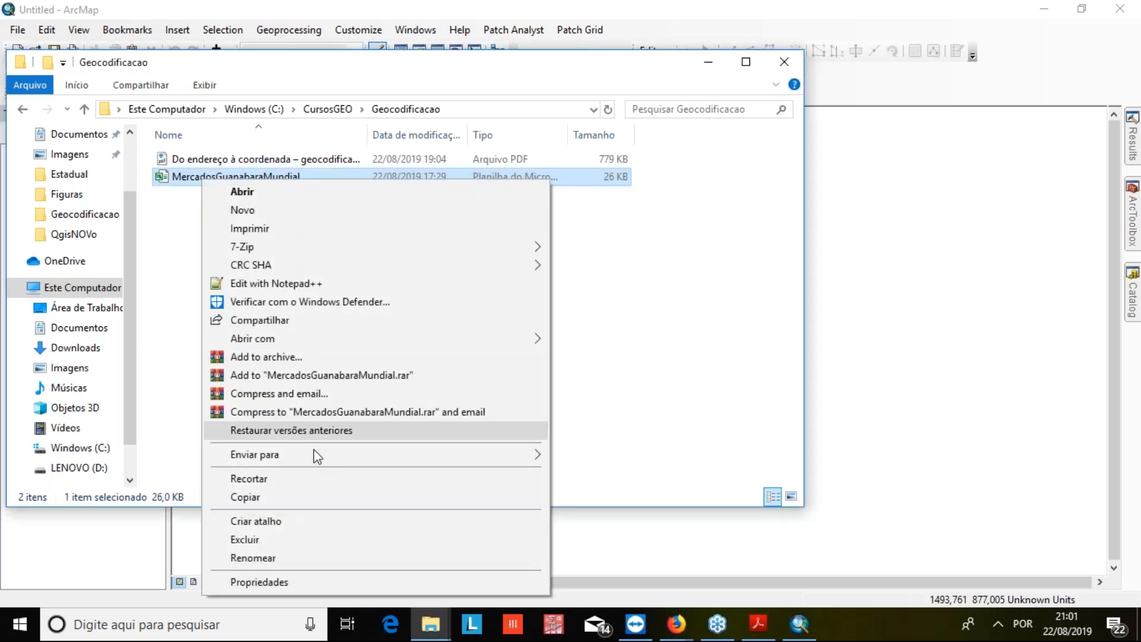
left_click(318, 581)
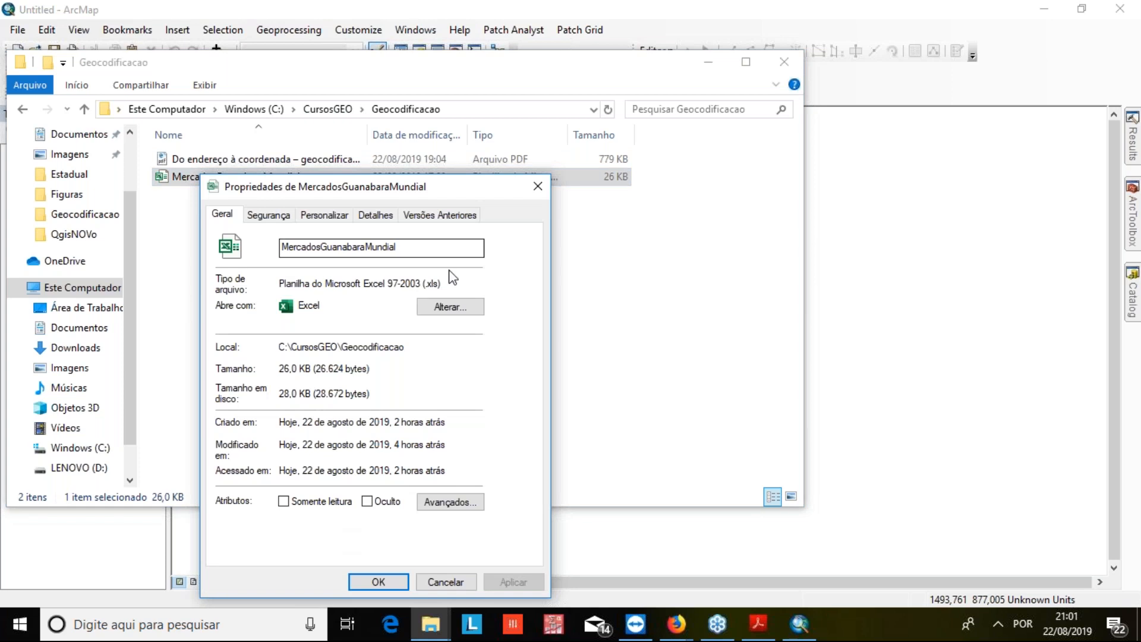
left_click_drag(449, 284, 225, 291)
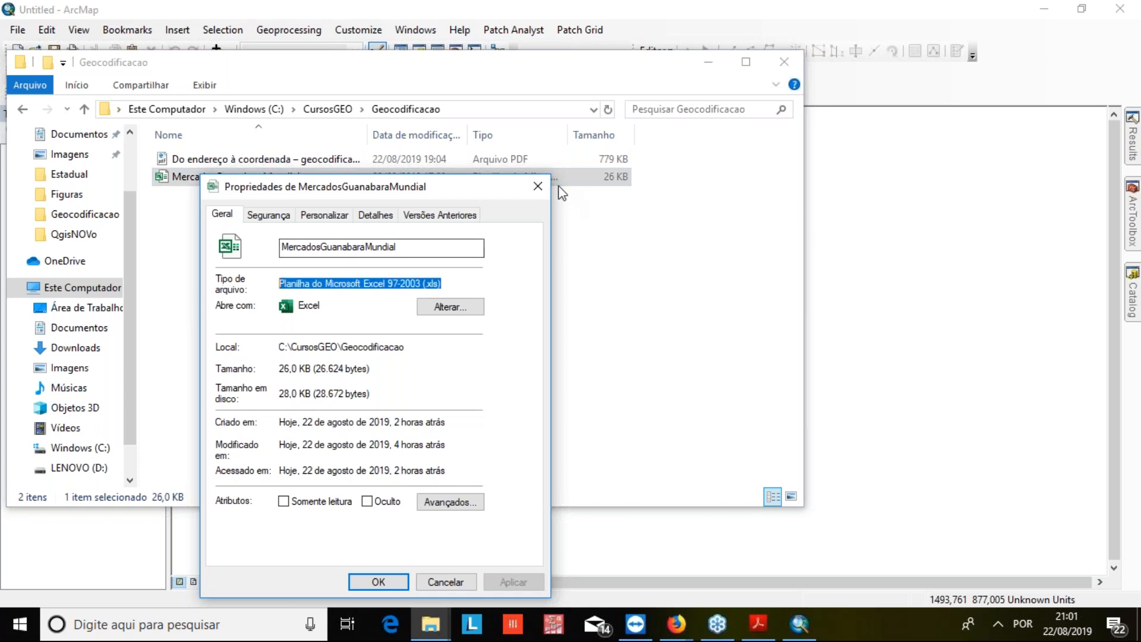
left_click(538, 188)
left_click(784, 62)
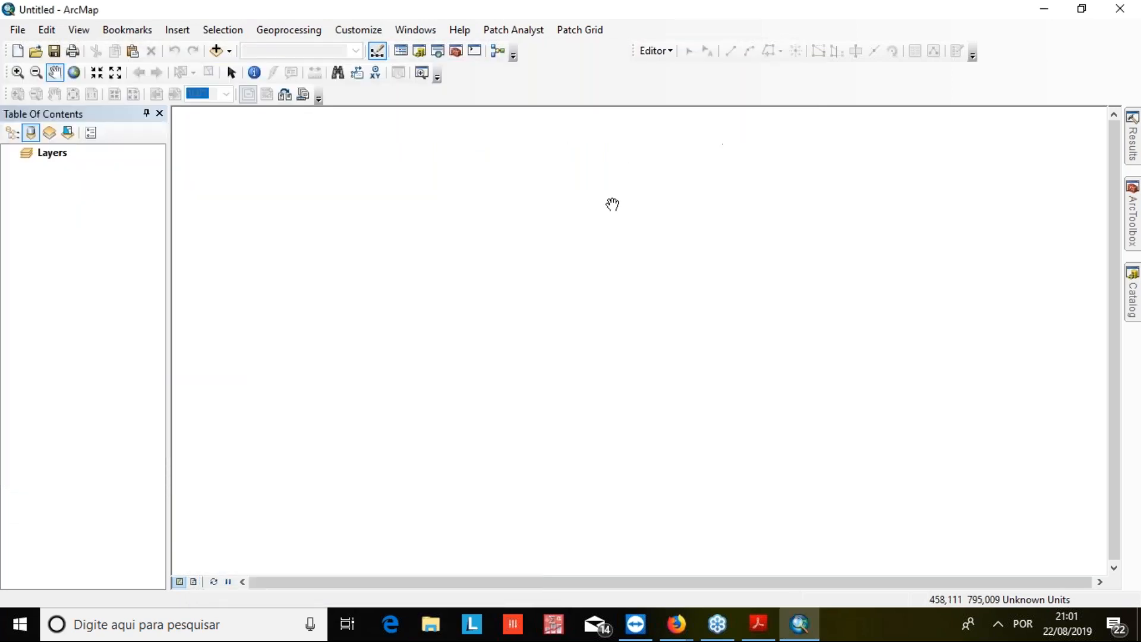
Step: Add the Planilha1$ sheet of MercadosGuanabaraMundial.xls from the Geocodificacao folder to the map document
left_click(230, 51)
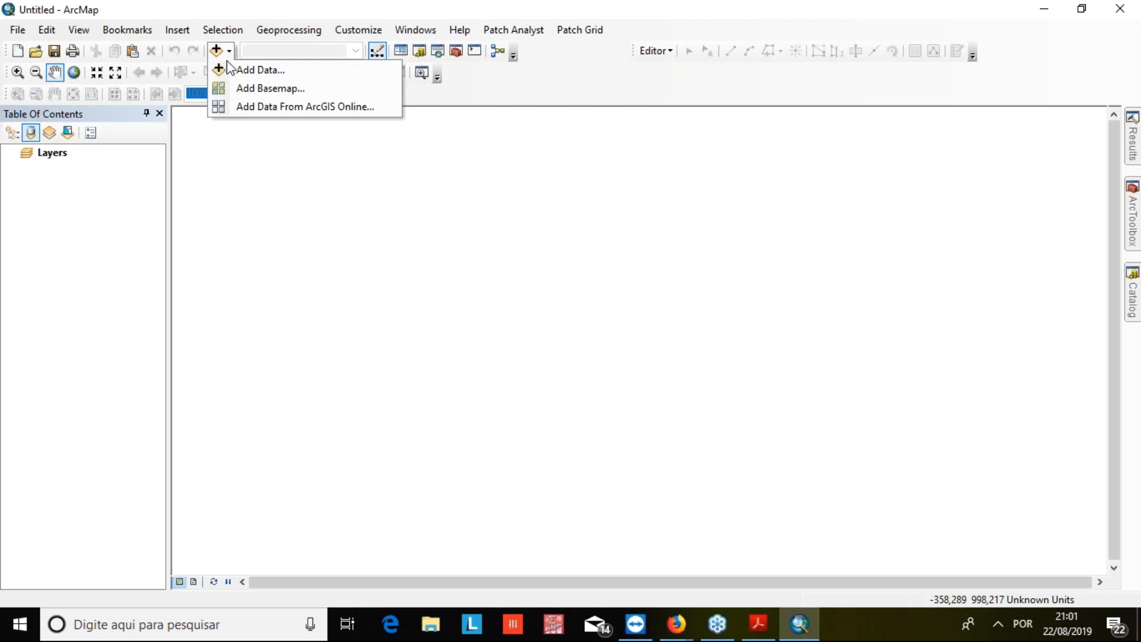
left_click(310, 3)
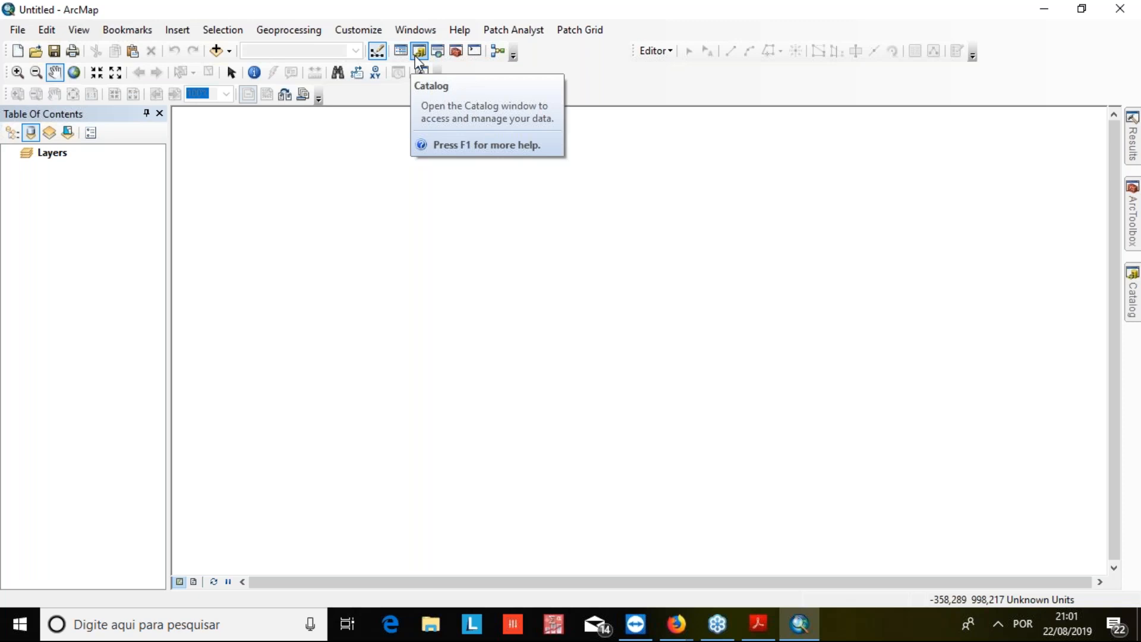
left_click(216, 51)
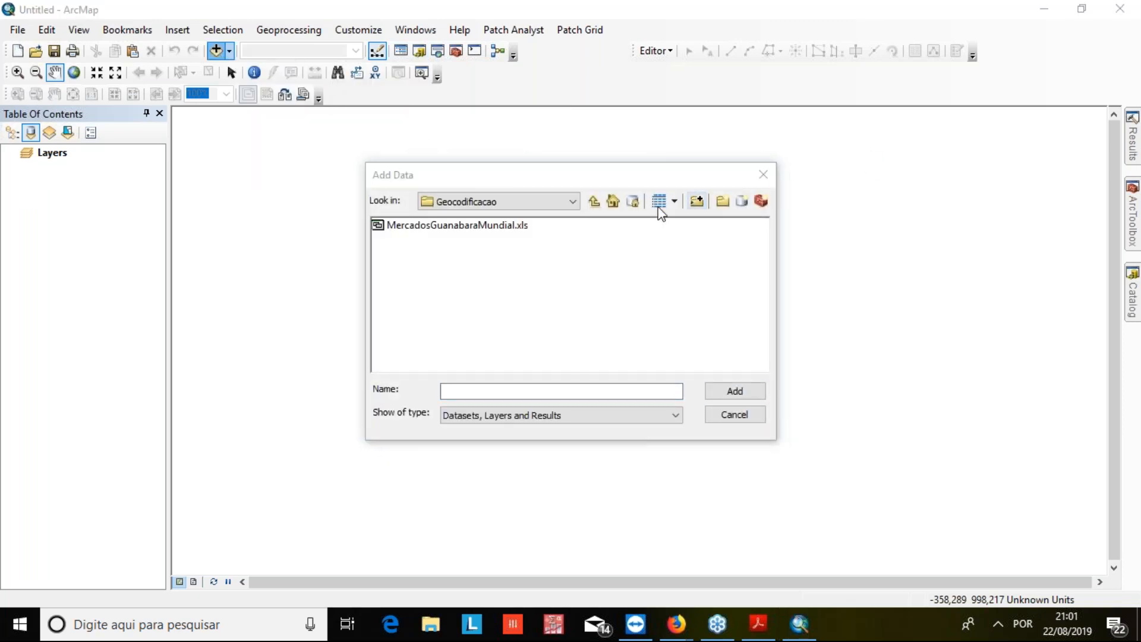
left_click(522, 228)
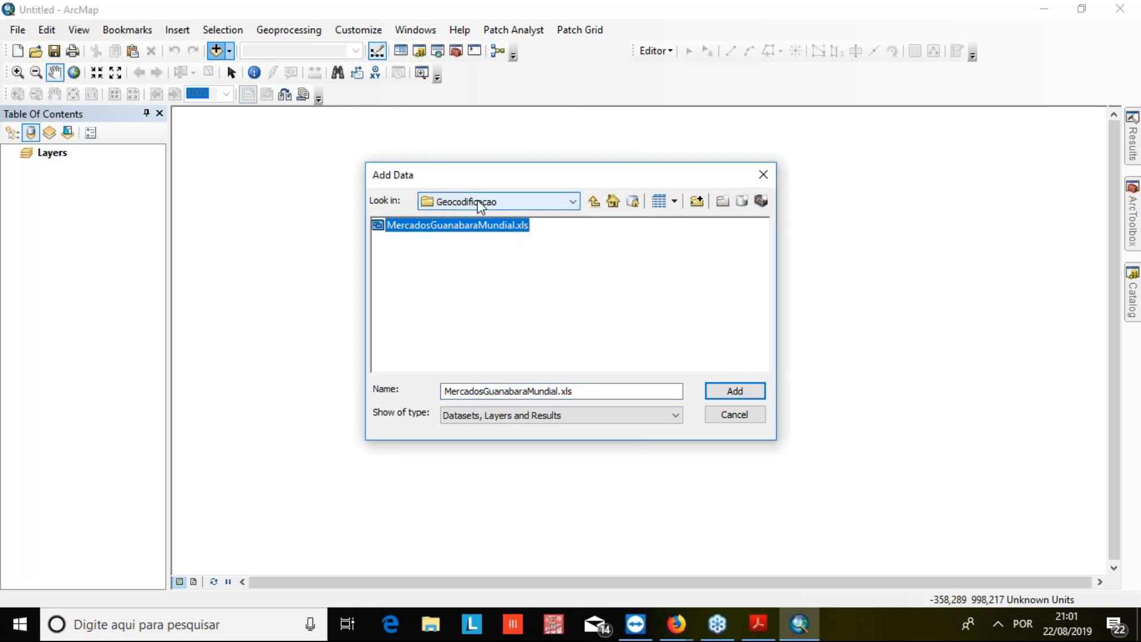
double_click(480, 229)
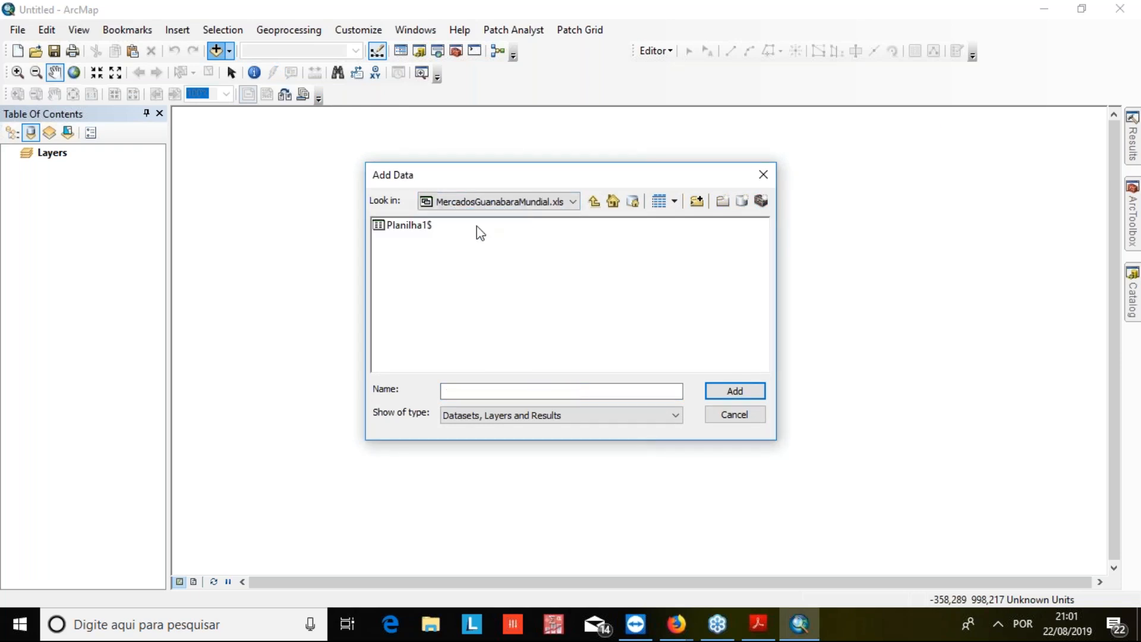
left_click(404, 227)
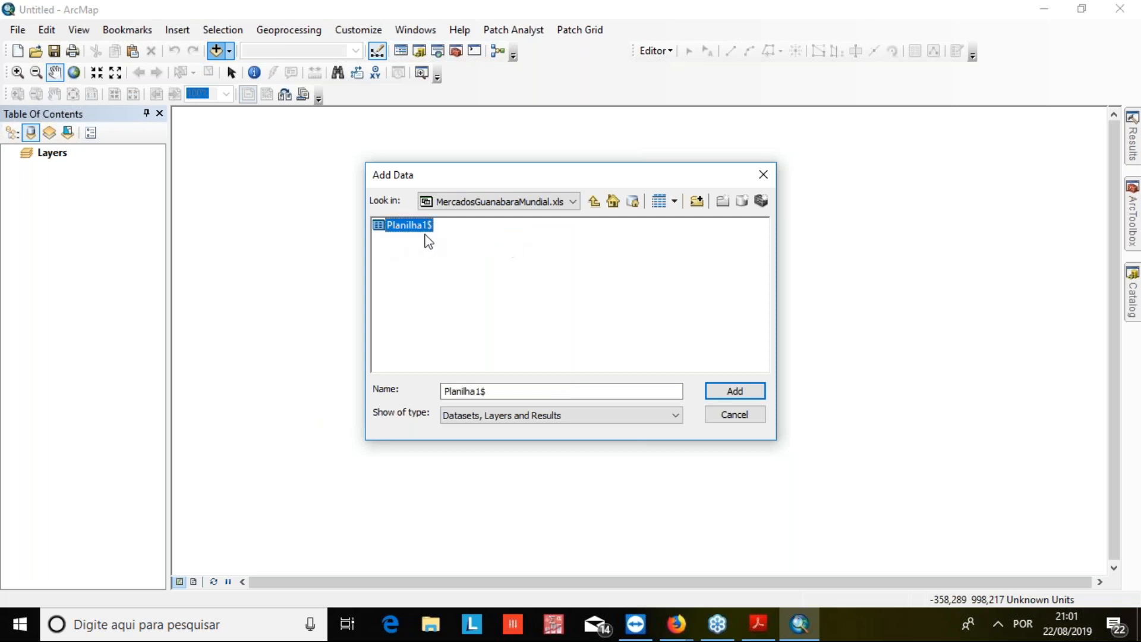
left_click(722, 395)
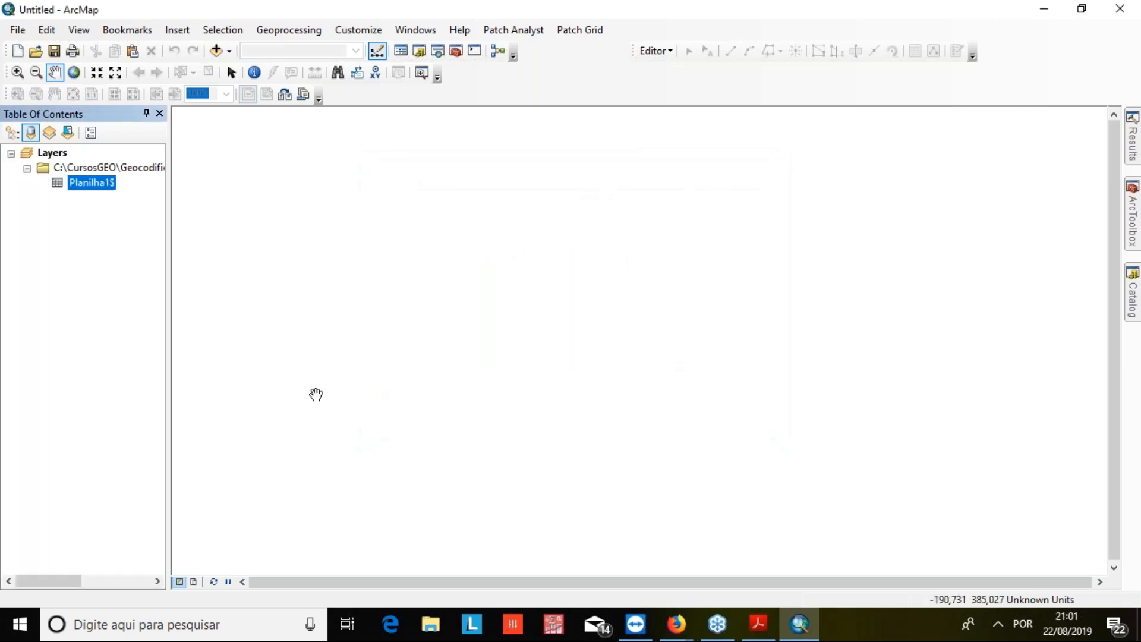
Step: Open the Planilha1$ table, examine its address, district, postcode and municipality columns across all records, and close it
right_click(74, 190)
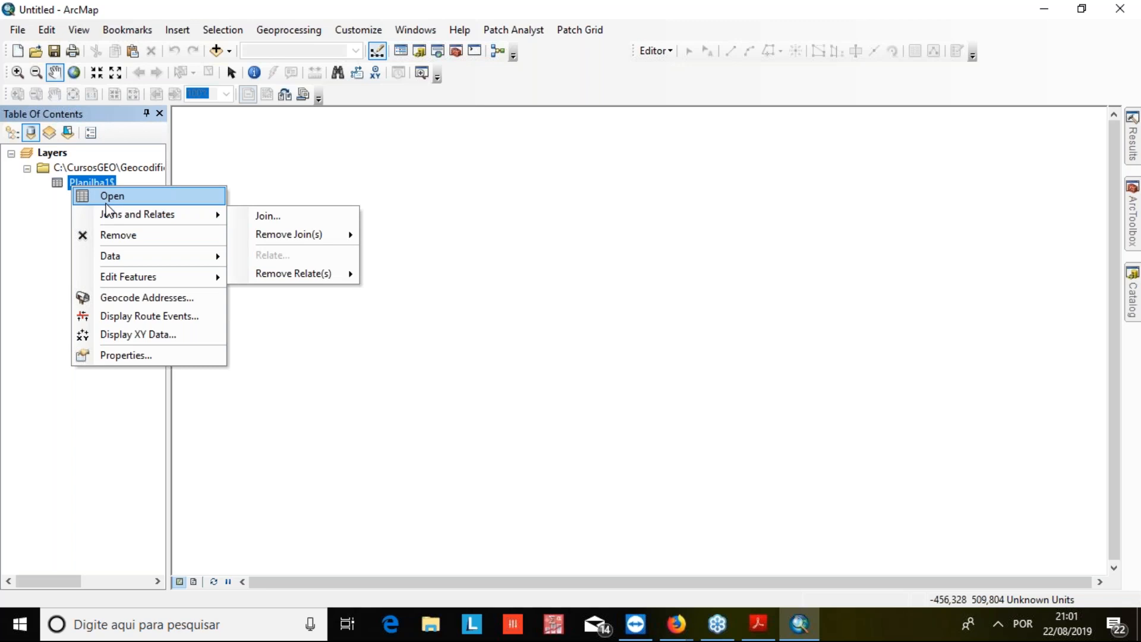
left_click(113, 197)
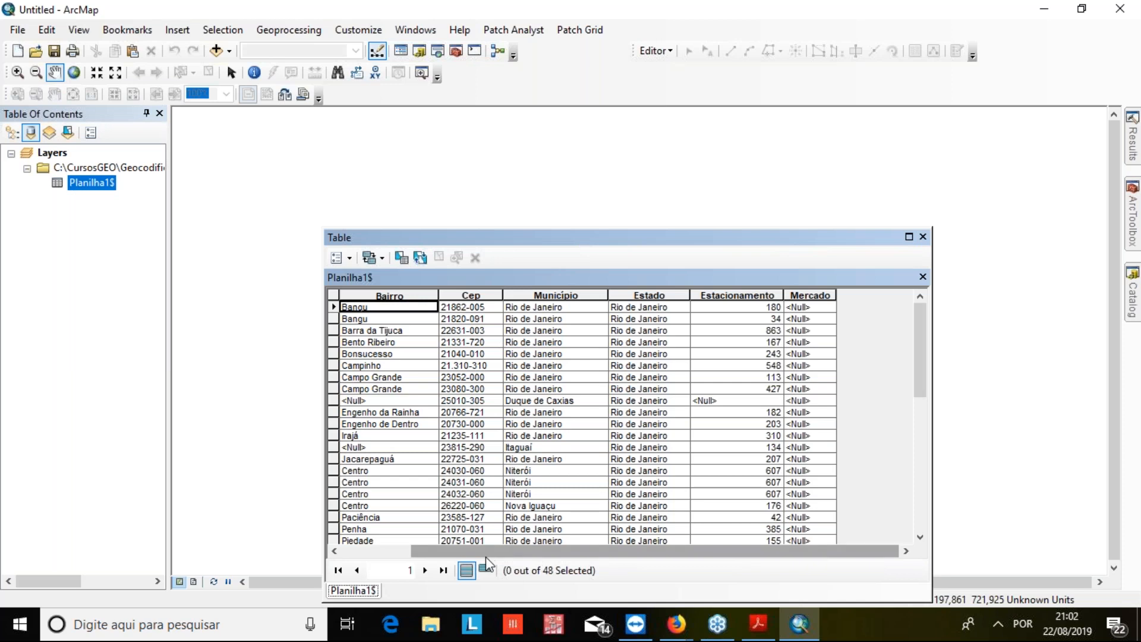
left_click_drag(491, 551, 421, 552)
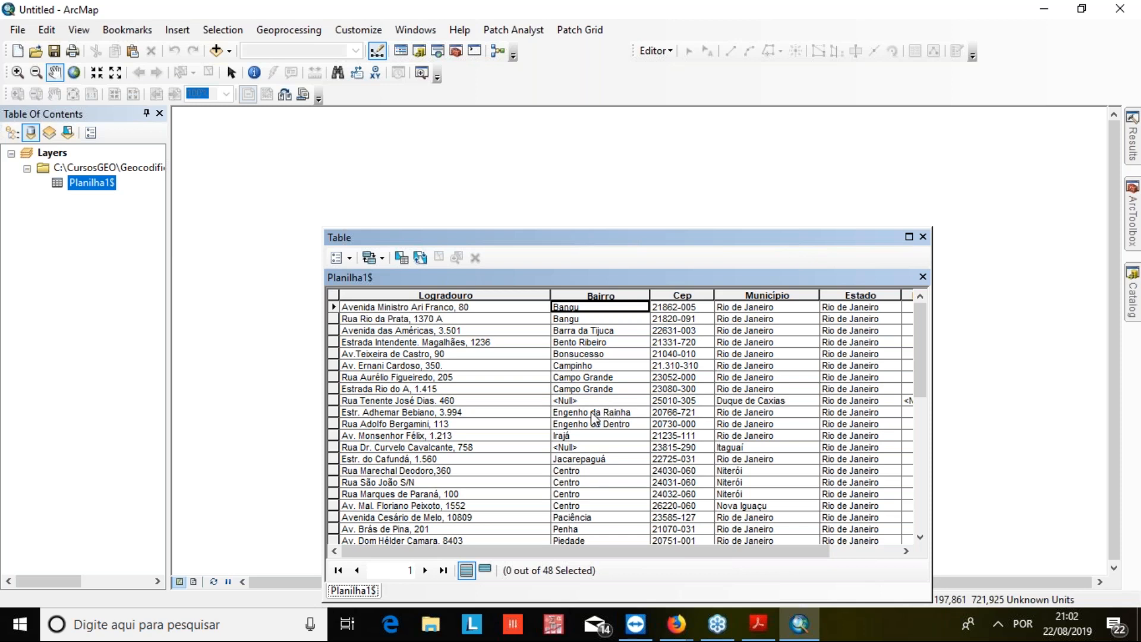
scroll(607, 417, "down", 2)
scroll(607, 382, "down", 4)
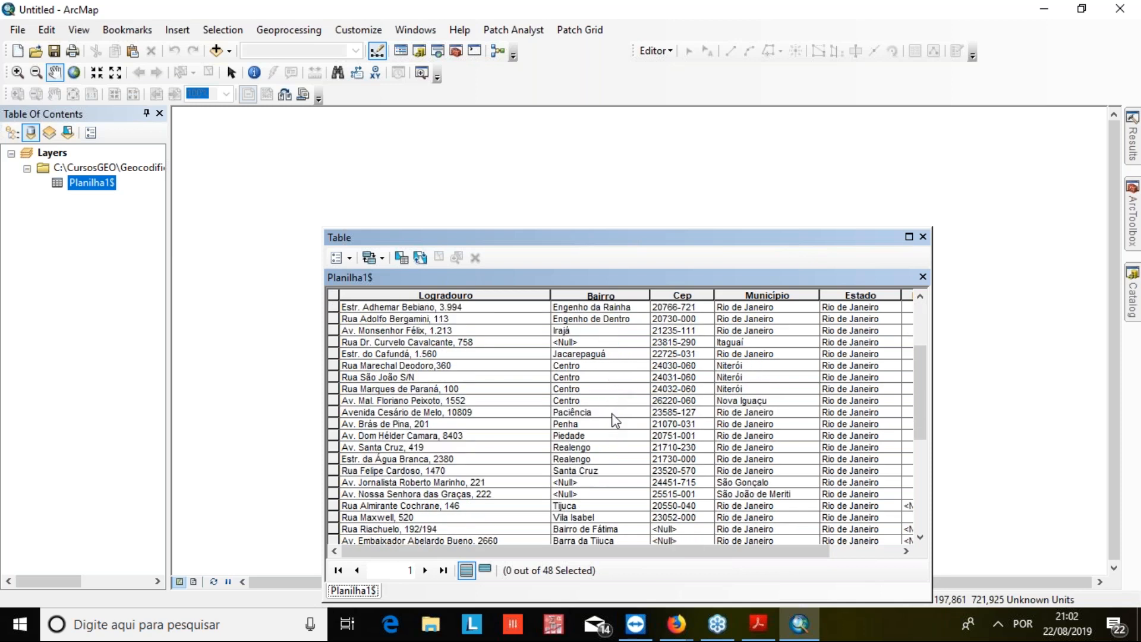
scroll(688, 393, "down", 2)
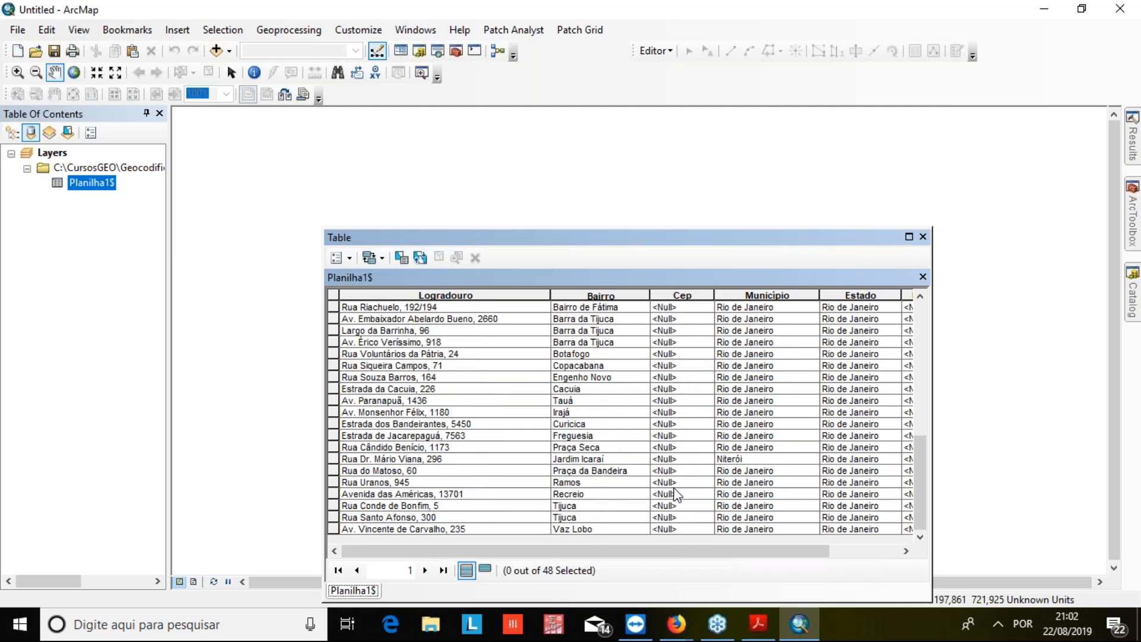
scroll(677, 475, "up", 10)
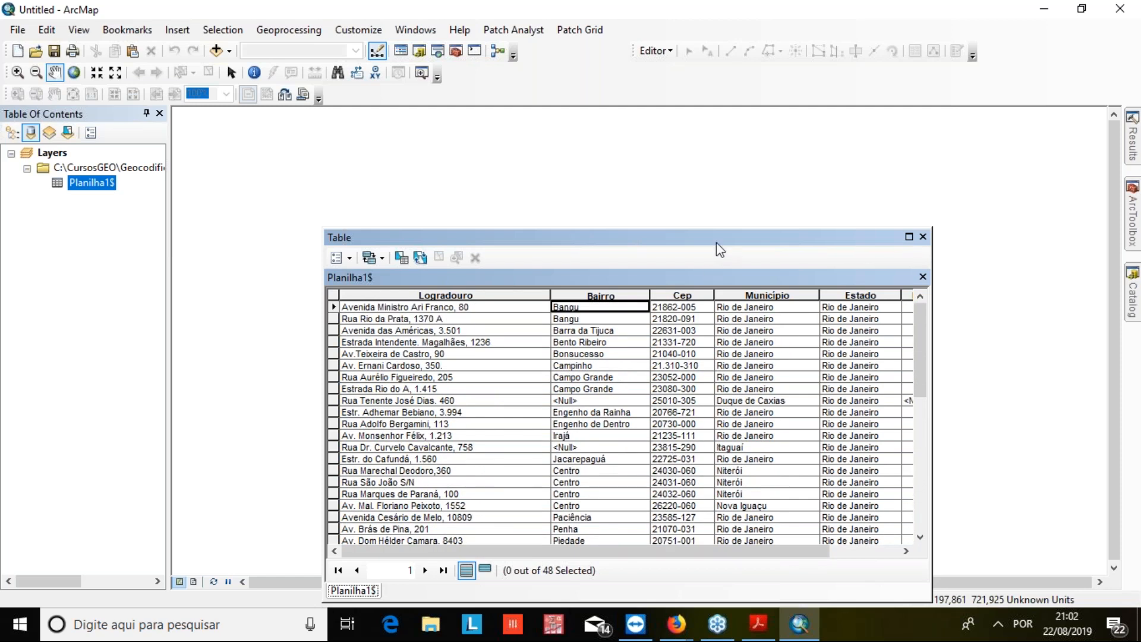
left_click_drag(604, 239, 359, 199)
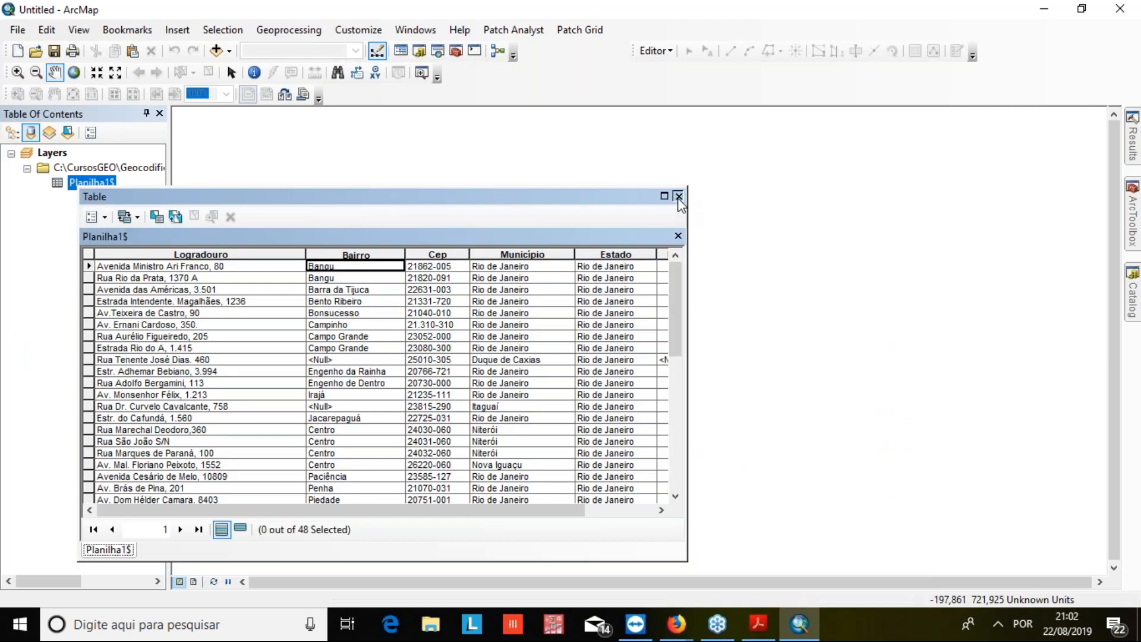
left_click(679, 196)
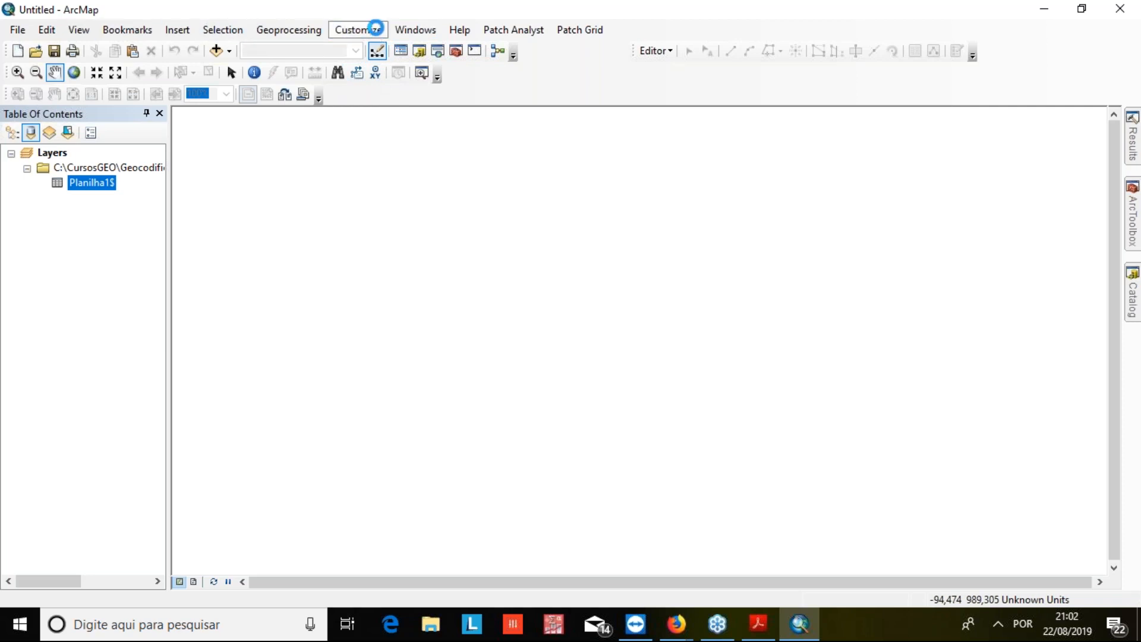
Step: Show the Geocoding toolbar and place it floating over the upper part of the map area
left_click(378, 31)
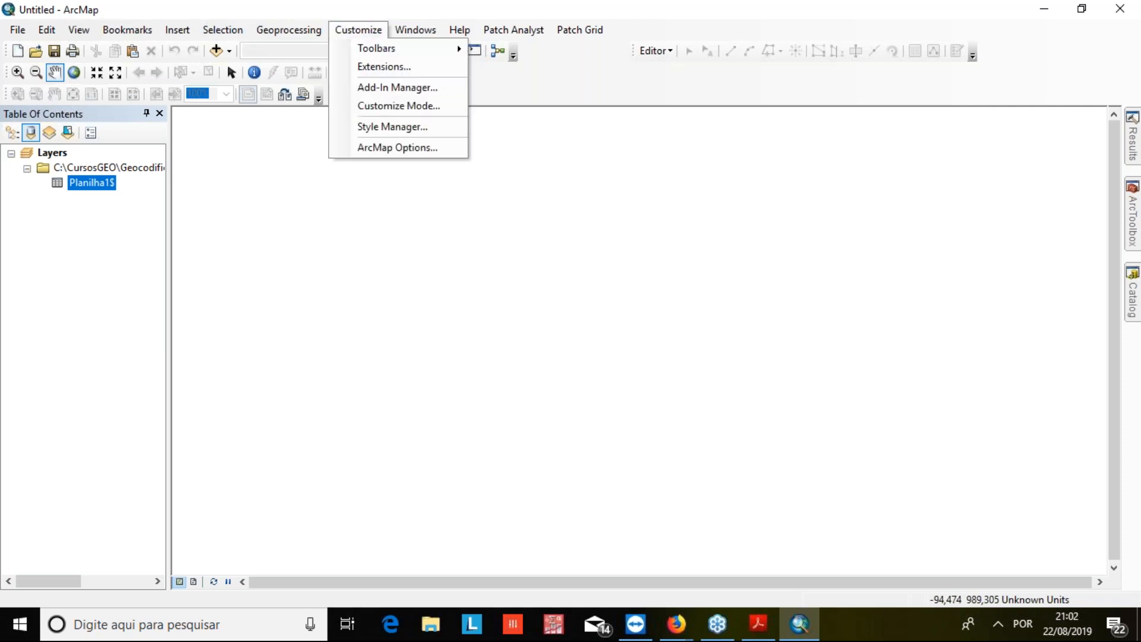
mouse_move(381, 48)
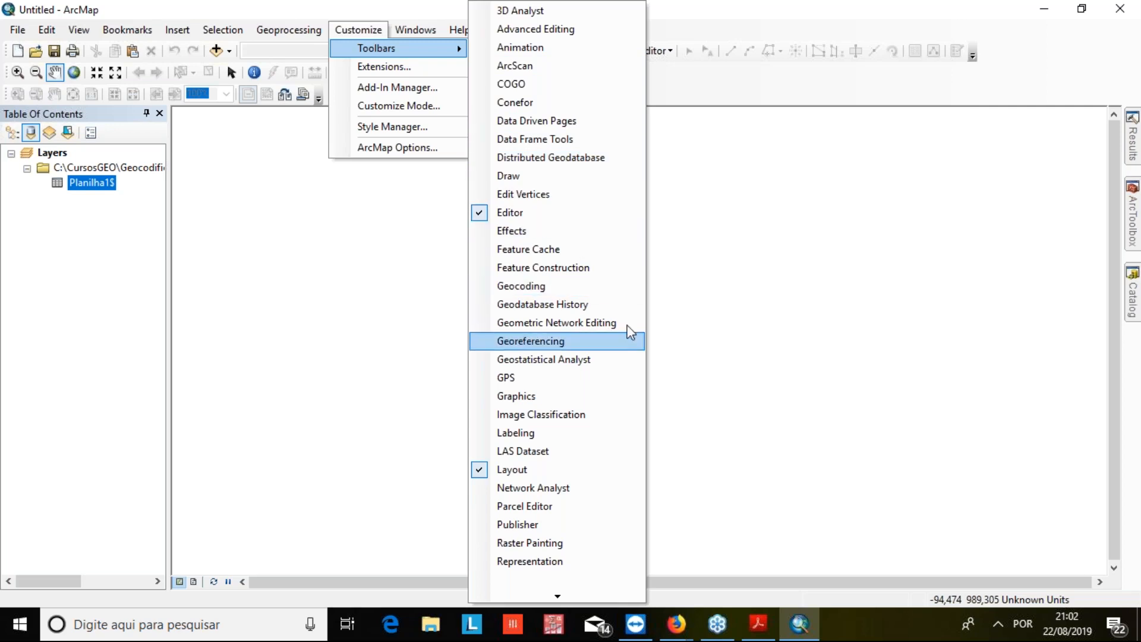
left_click(635, 292)
left_click_drag(595, 137, 502, 138)
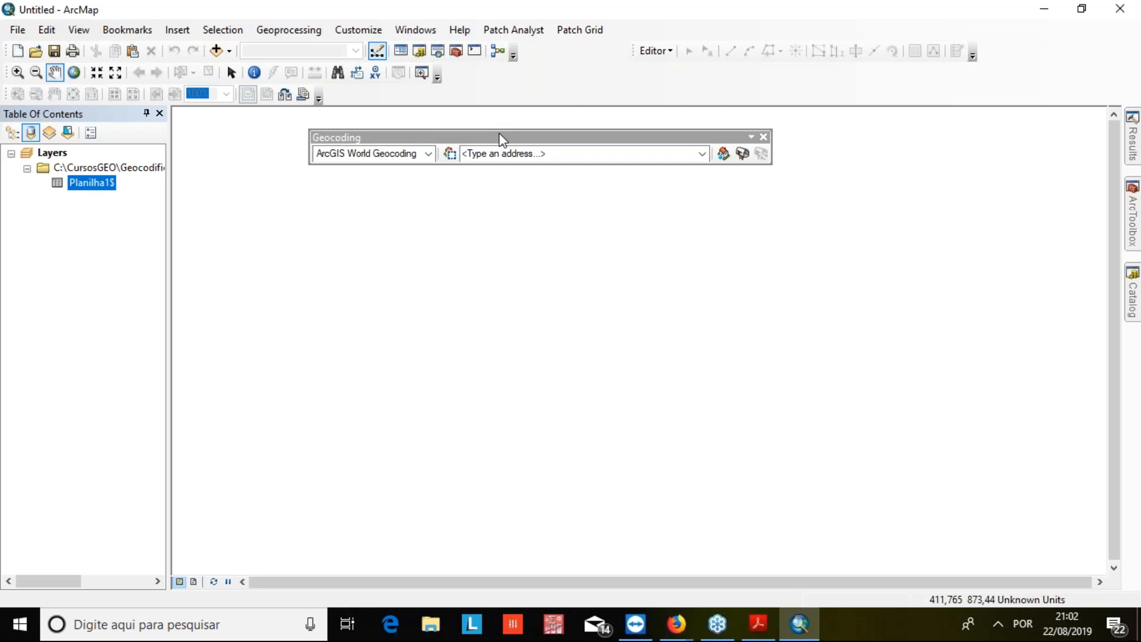
Step: View the available address locators in the Address Locator Manager and close it
left_click(428, 154)
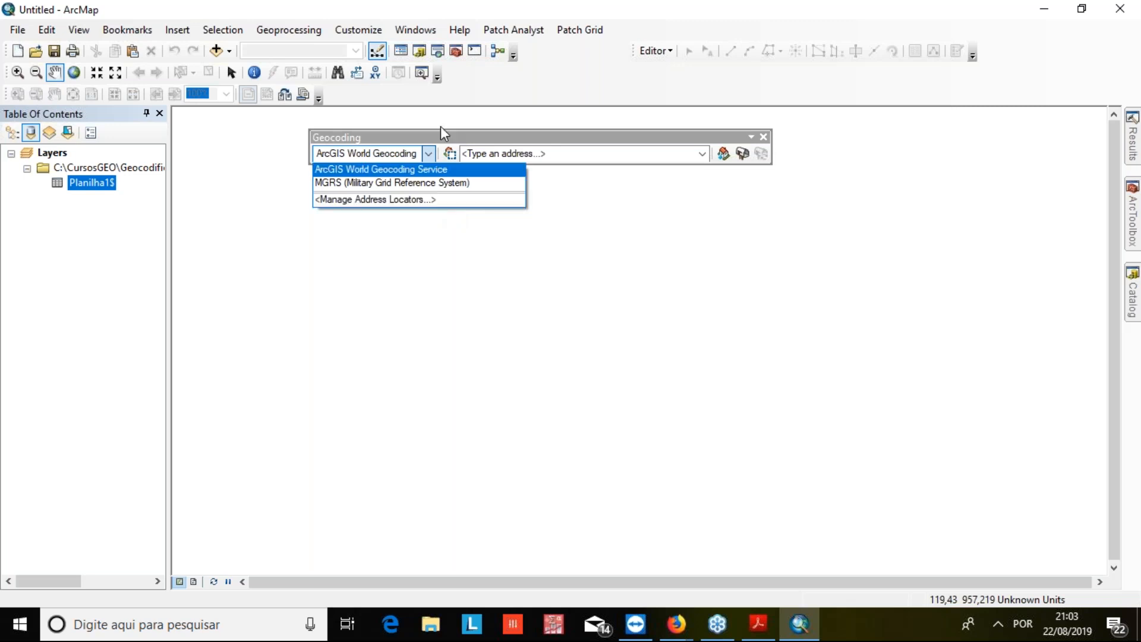
left_click(439, 198)
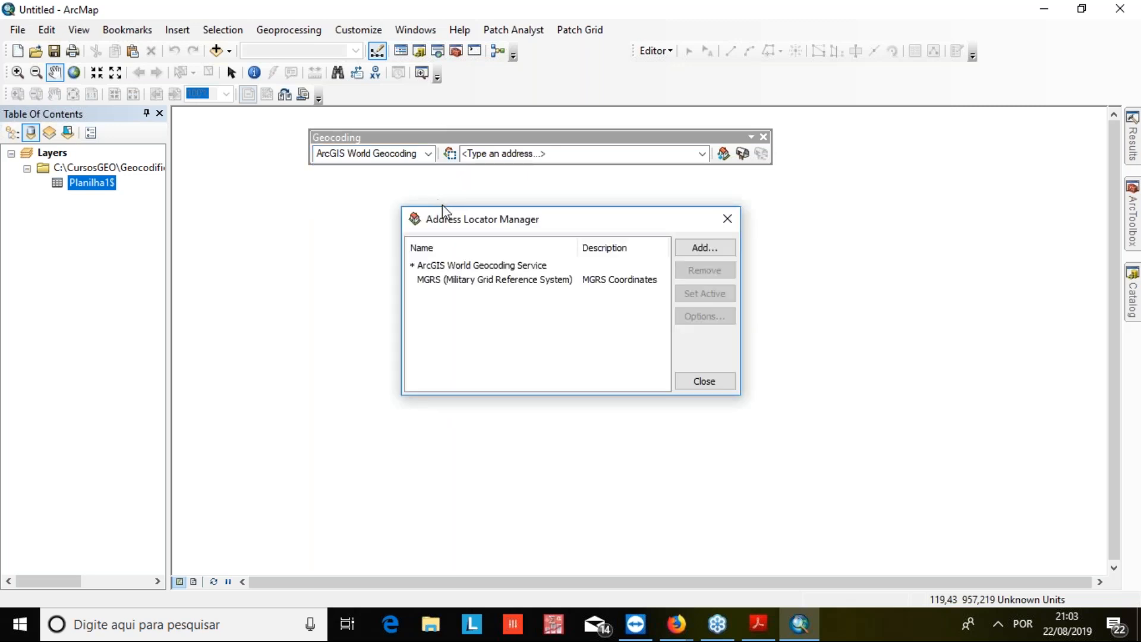
left_click(728, 219)
Step: Browse the GIS Servers for an address locator to add, select arcgis on pgeo3.rio.rj.gov.br (user), and close the dialogs without adding it
left_click(428, 155)
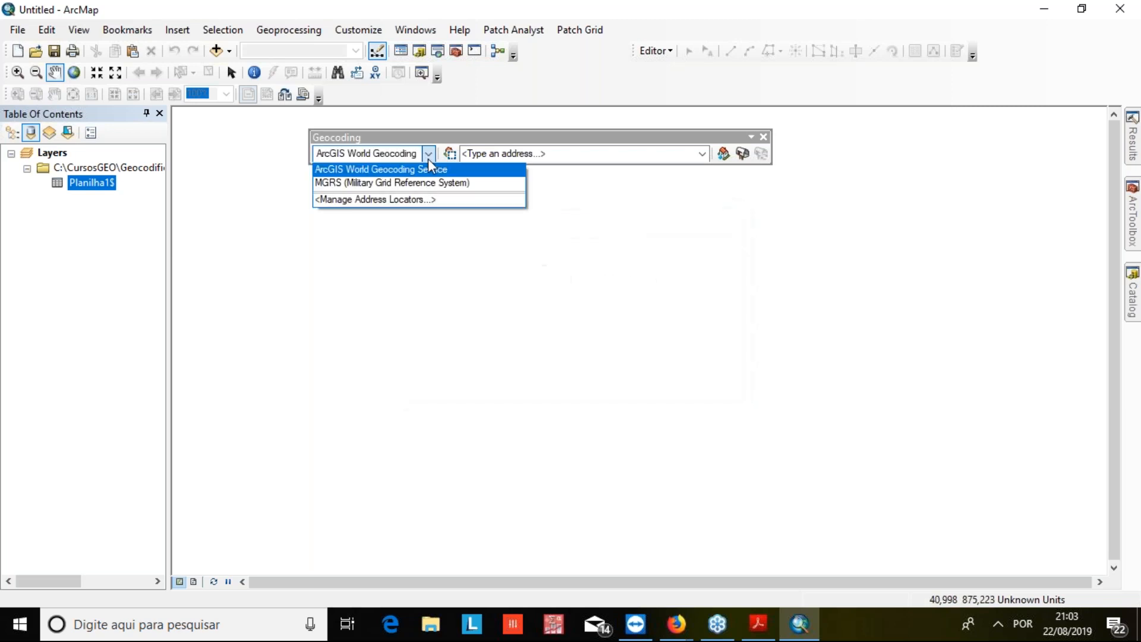
left_click(452, 202)
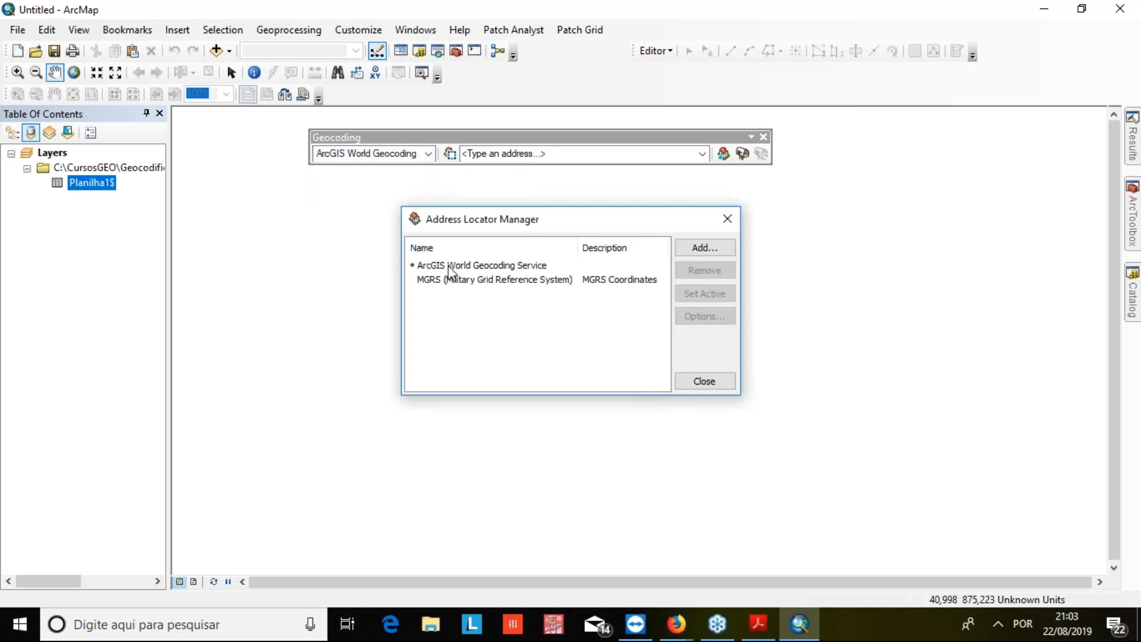
left_click(708, 246)
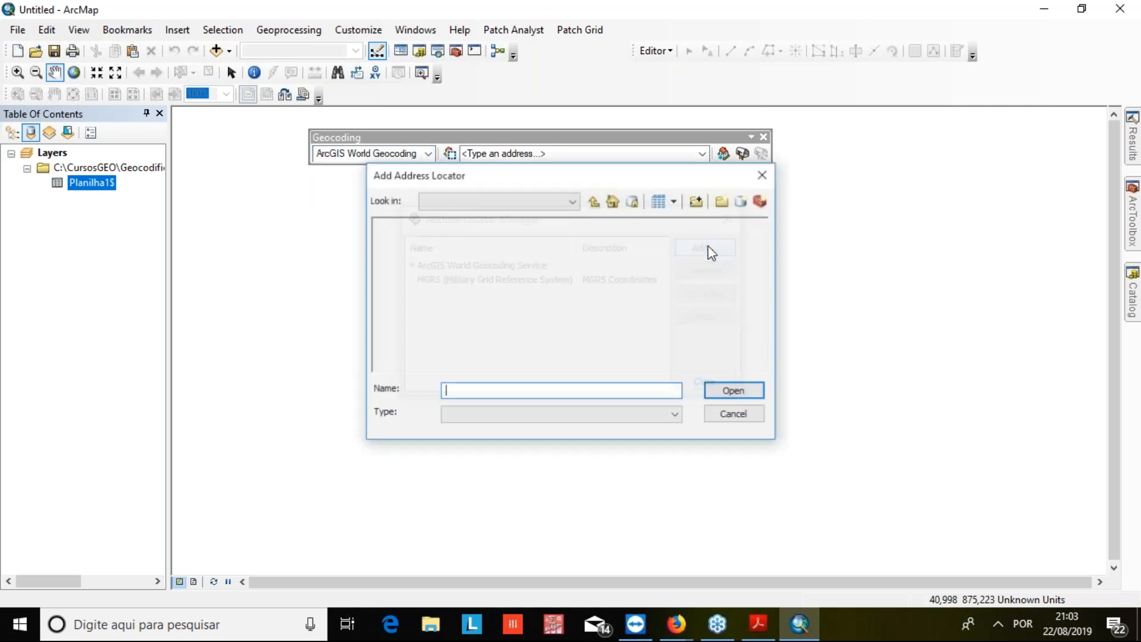
left_click_drag(585, 175, 502, 123)
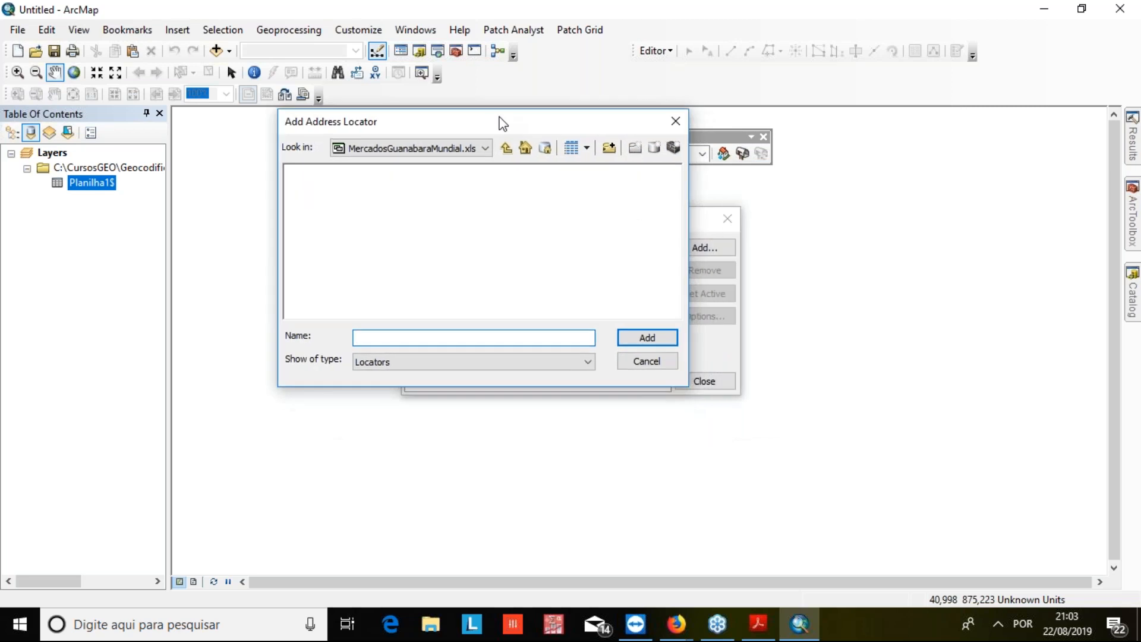
left_click(480, 148)
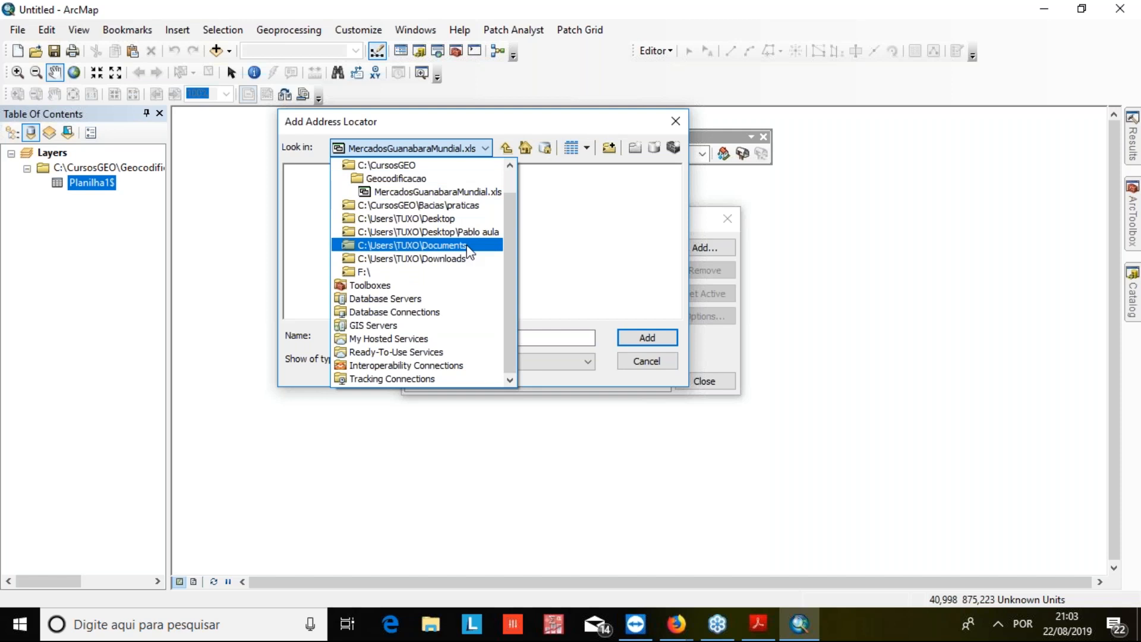
left_click(437, 326)
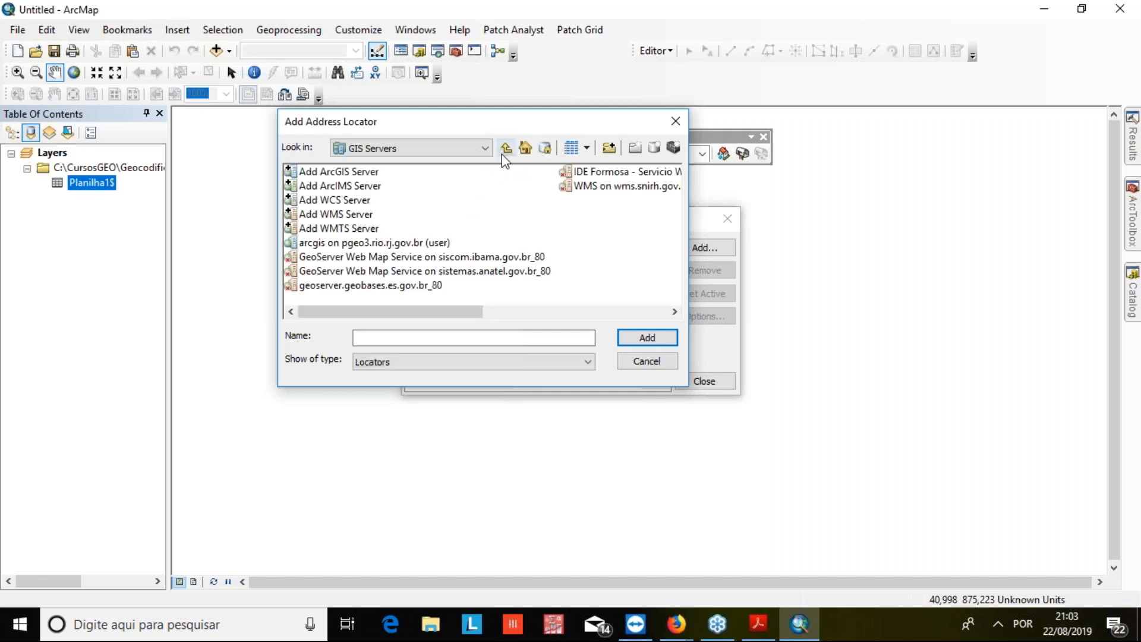
left_click(374, 247)
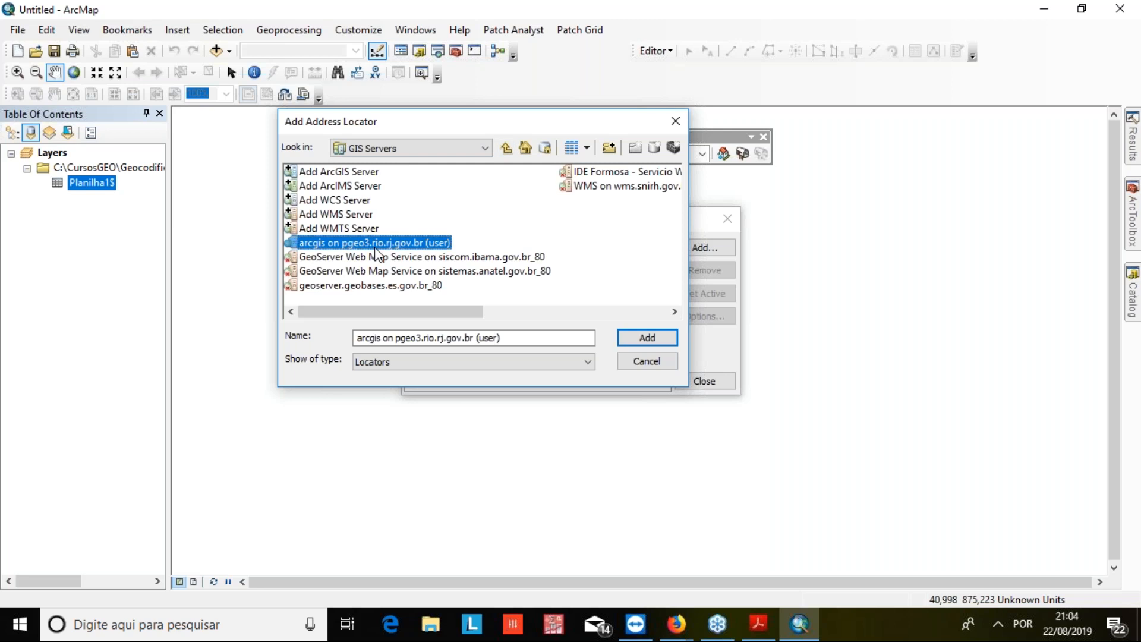
left_click(972, 424)
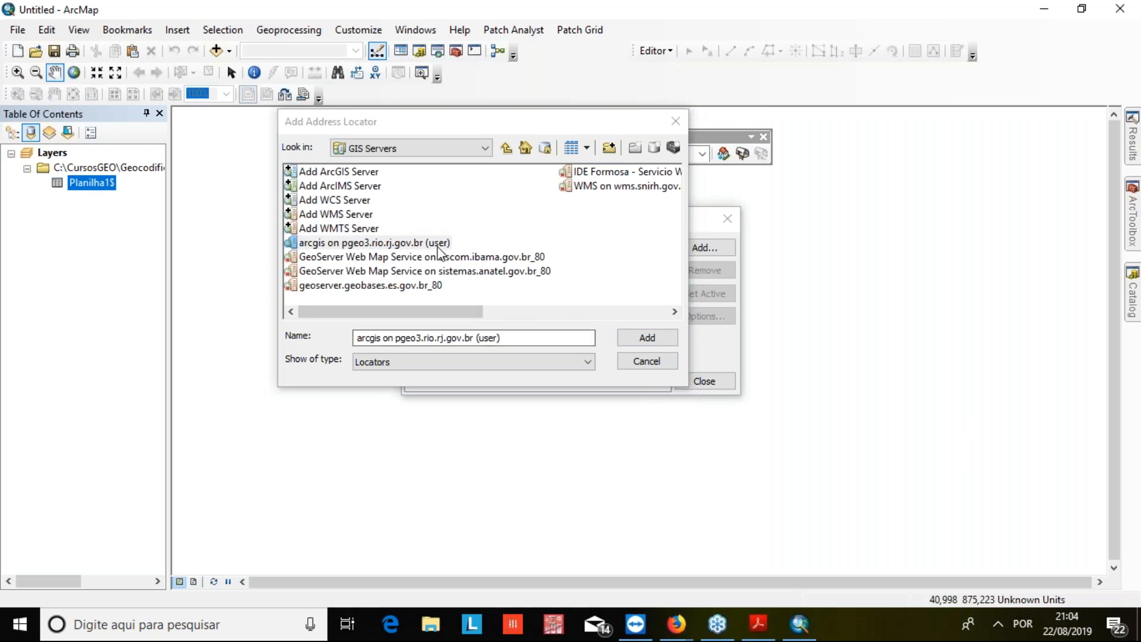
key("F2")
left_click(1016, 430)
key("Escape")
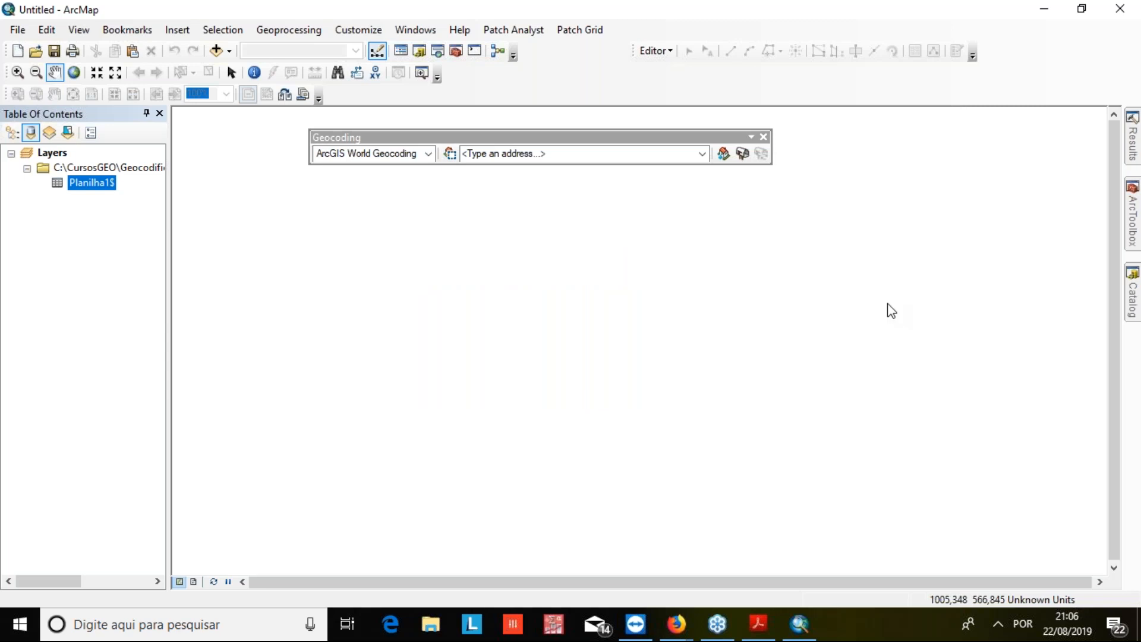
left_click(1134, 277)
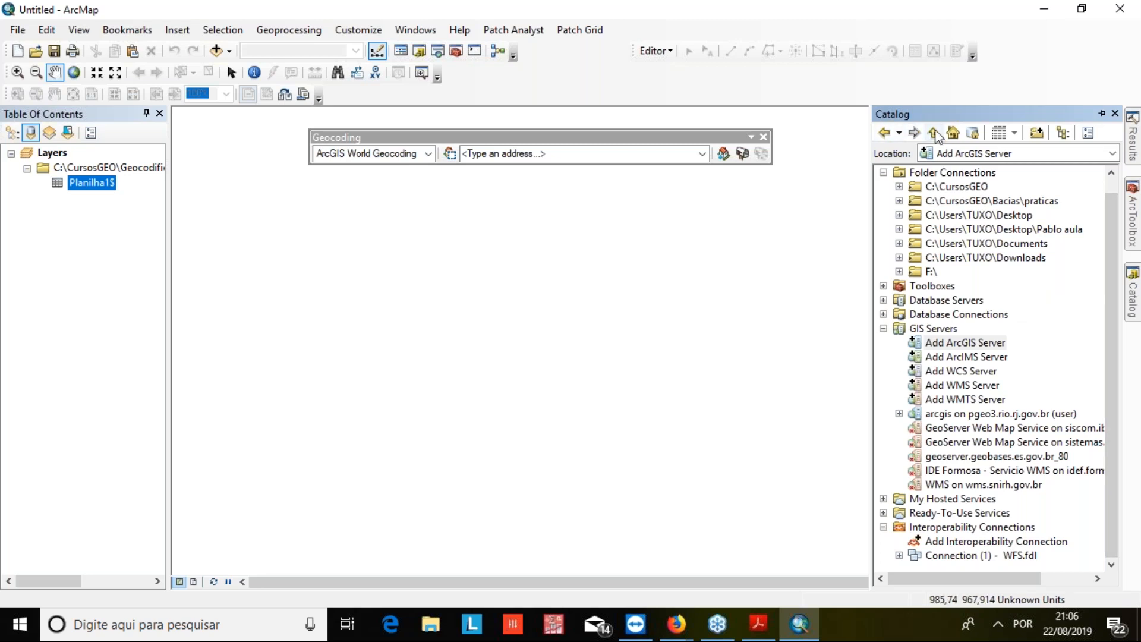
left_click(950, 328)
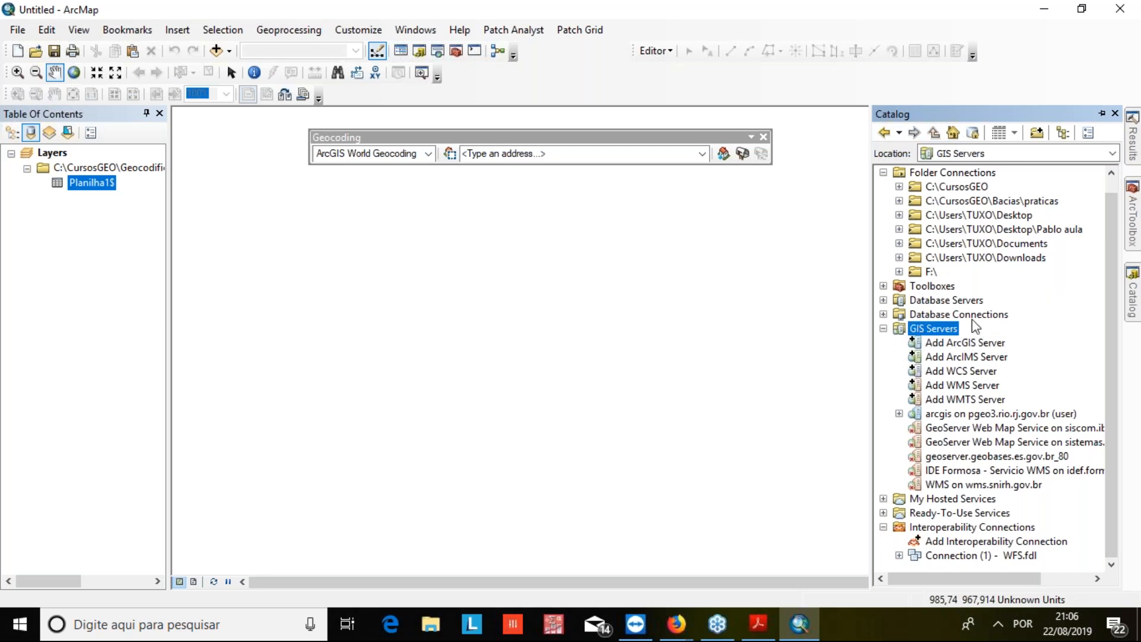
left_click(933, 344)
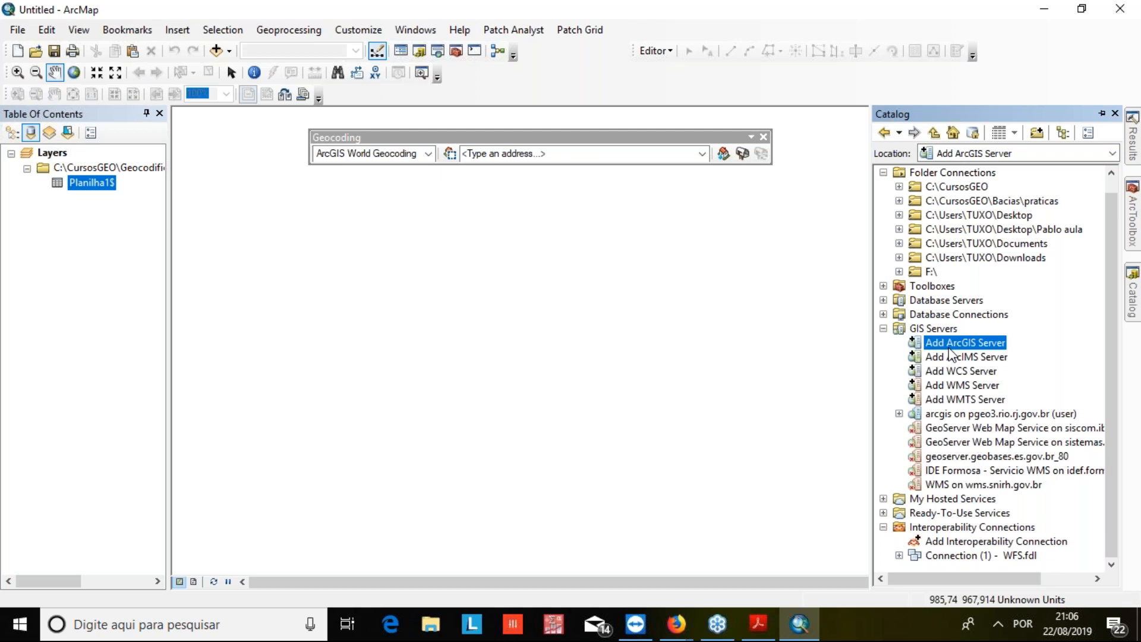
double_click(943, 342)
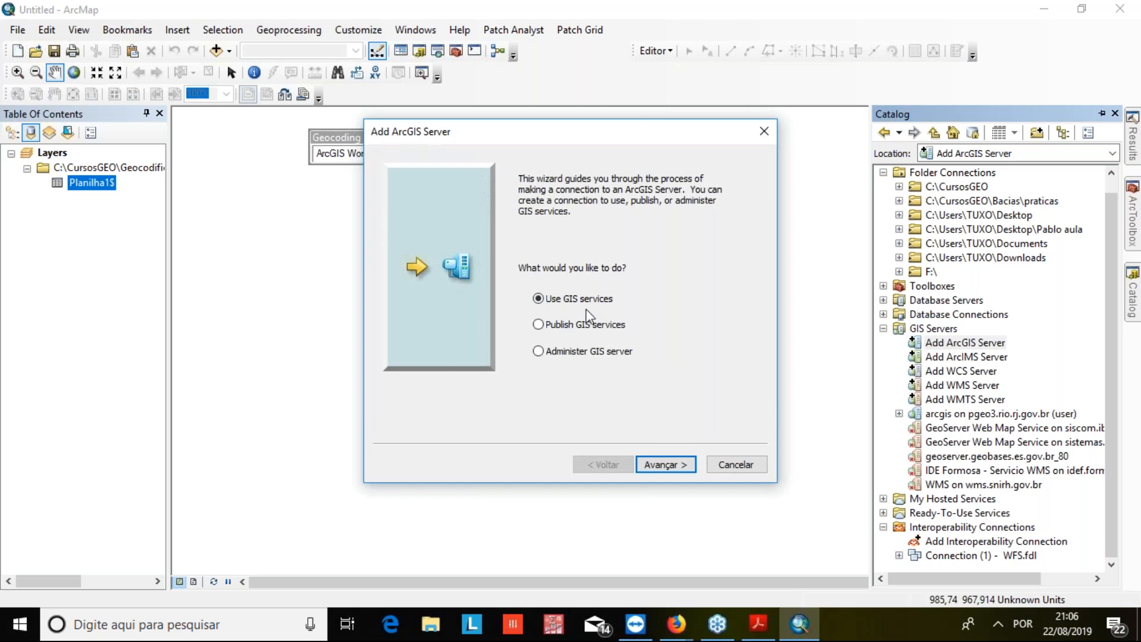
left_click(683, 470)
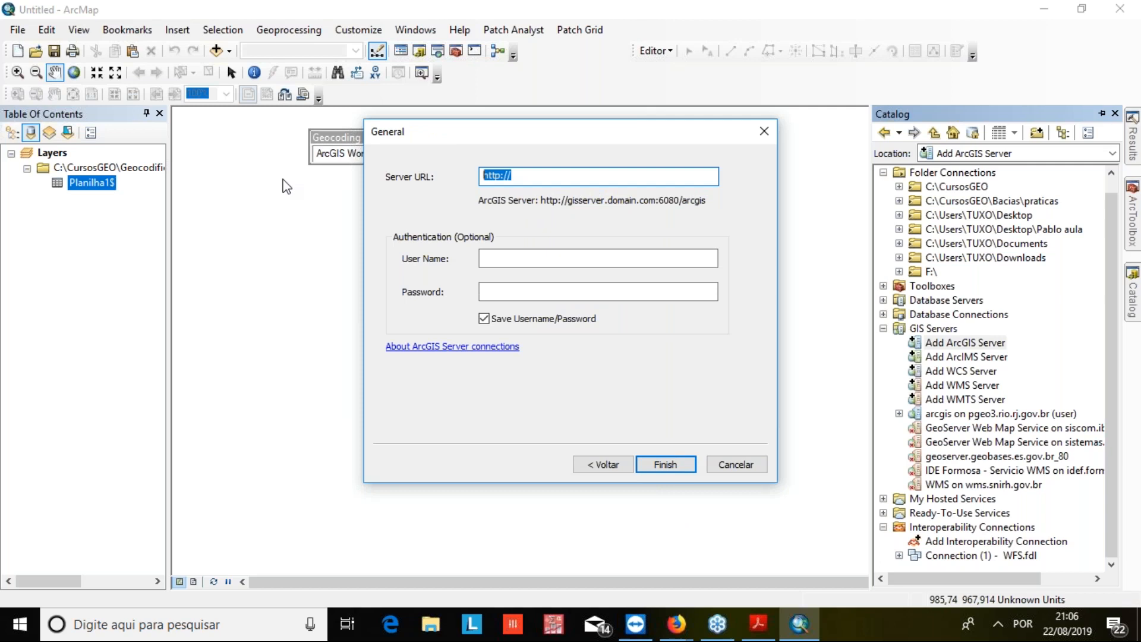
type("http://pgeo3.rio.rj.gov.br/arcgis/services")
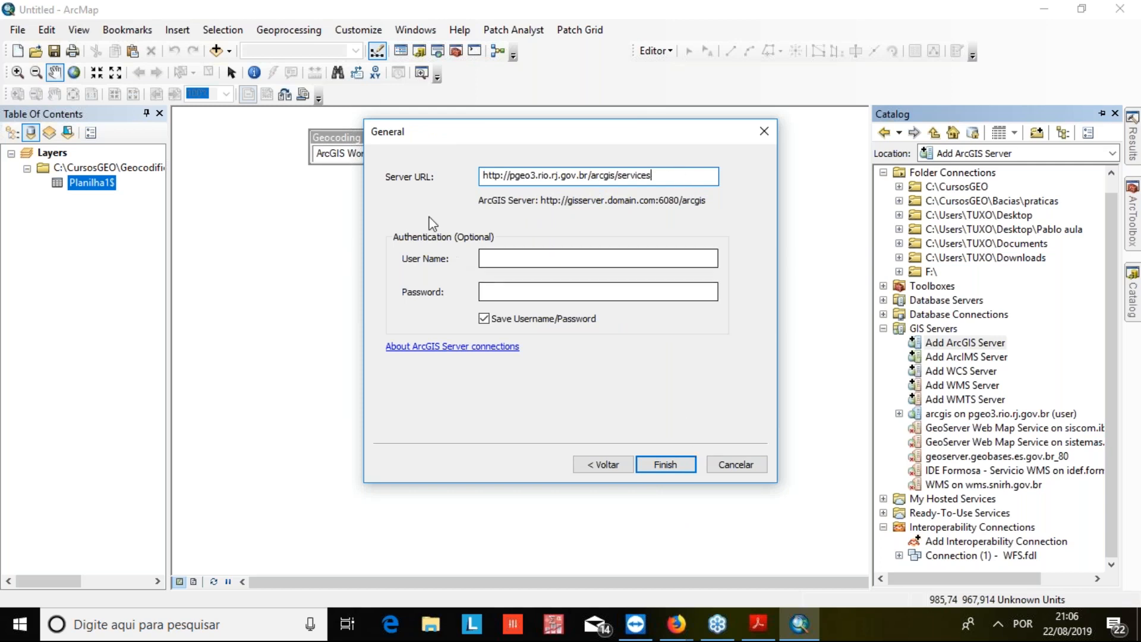
left_click(666, 464)
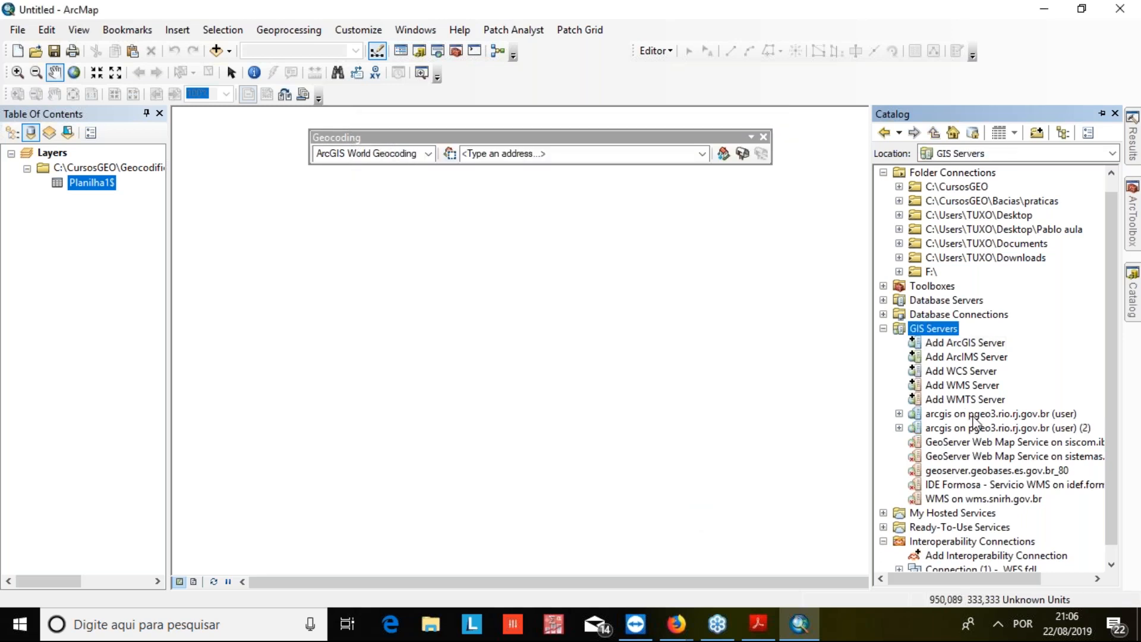
left_click(971, 429)
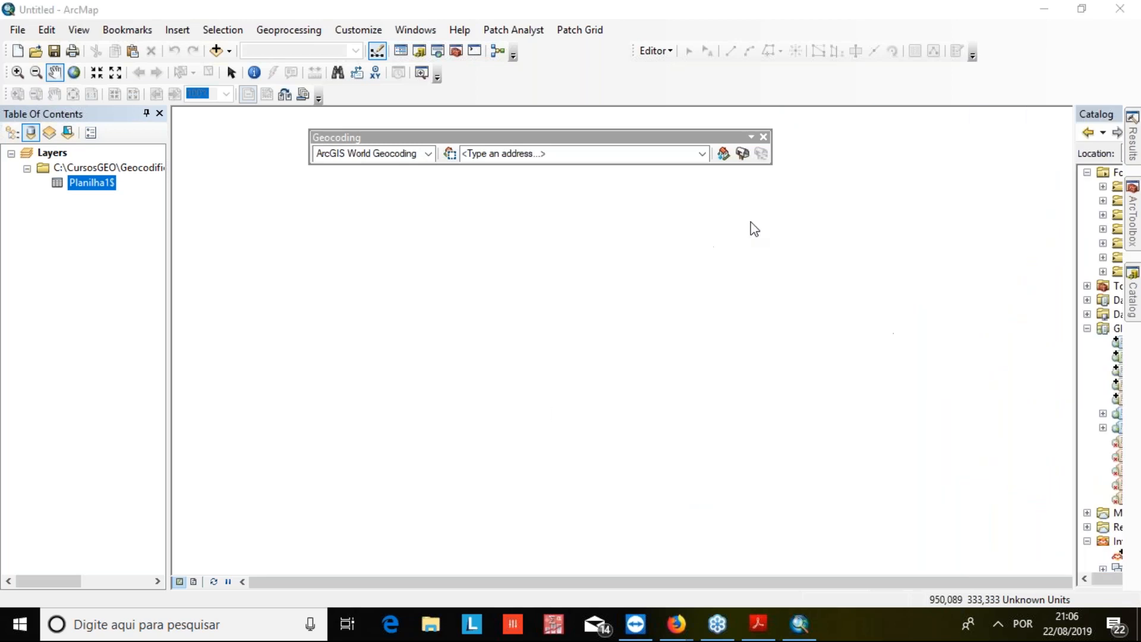
Step: Examine the service folders of arcgis on pgeo3.rio.rj.gov.br (user) in the Catalog, including Censo, and collapse the connection and the Catalog window
mouse_move(1133, 288)
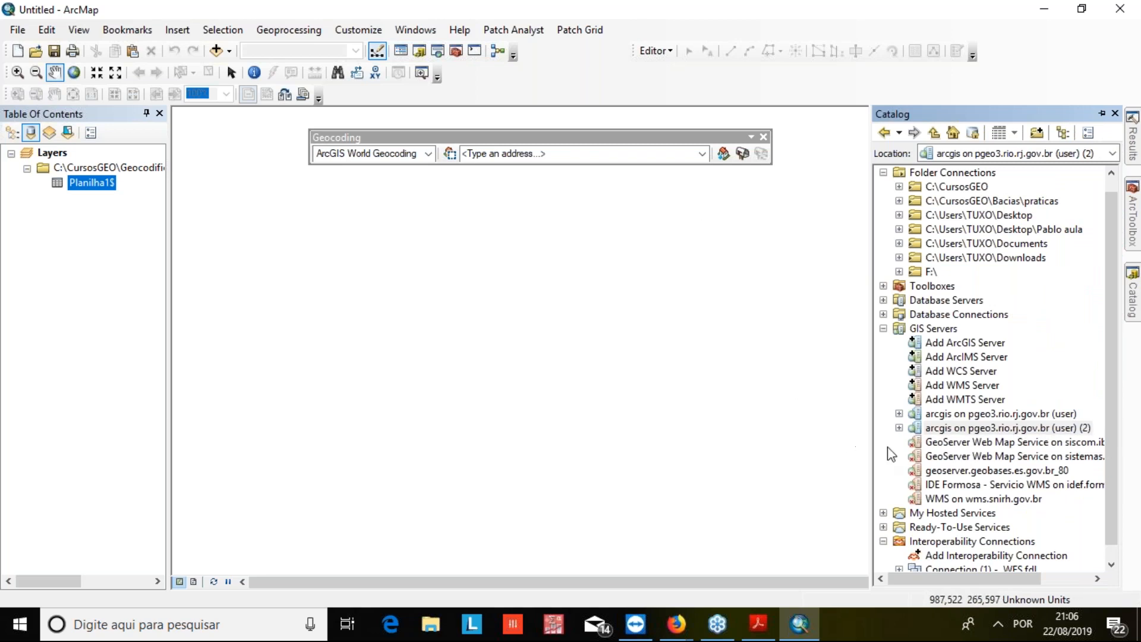
left_click(899, 413)
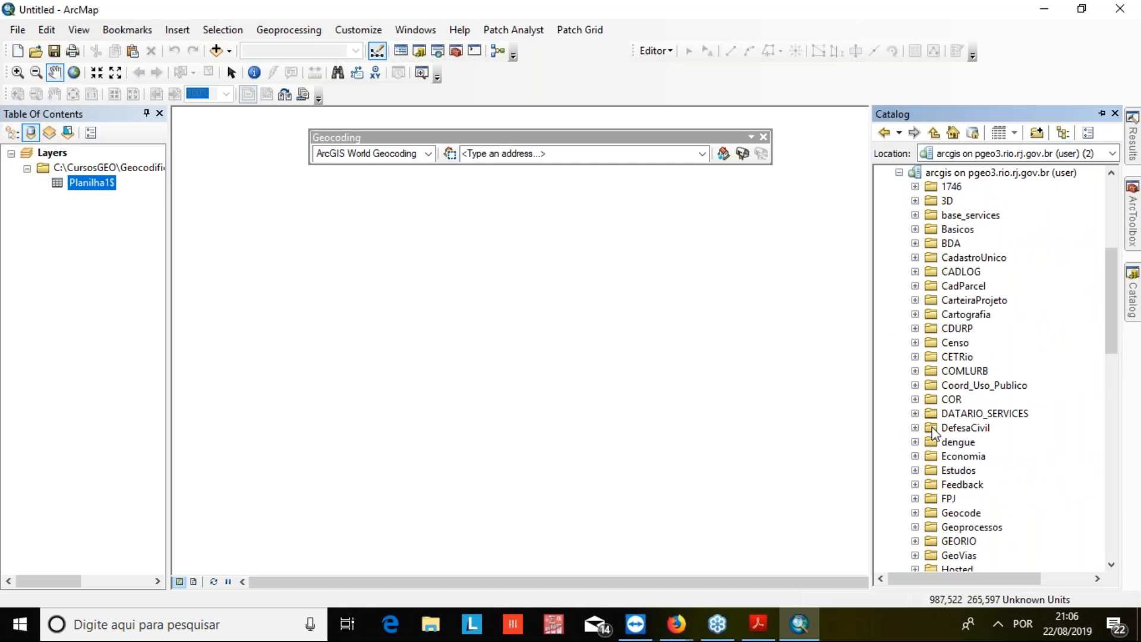
scroll(949, 318, "up", 3)
scroll(946, 327, "down", 2)
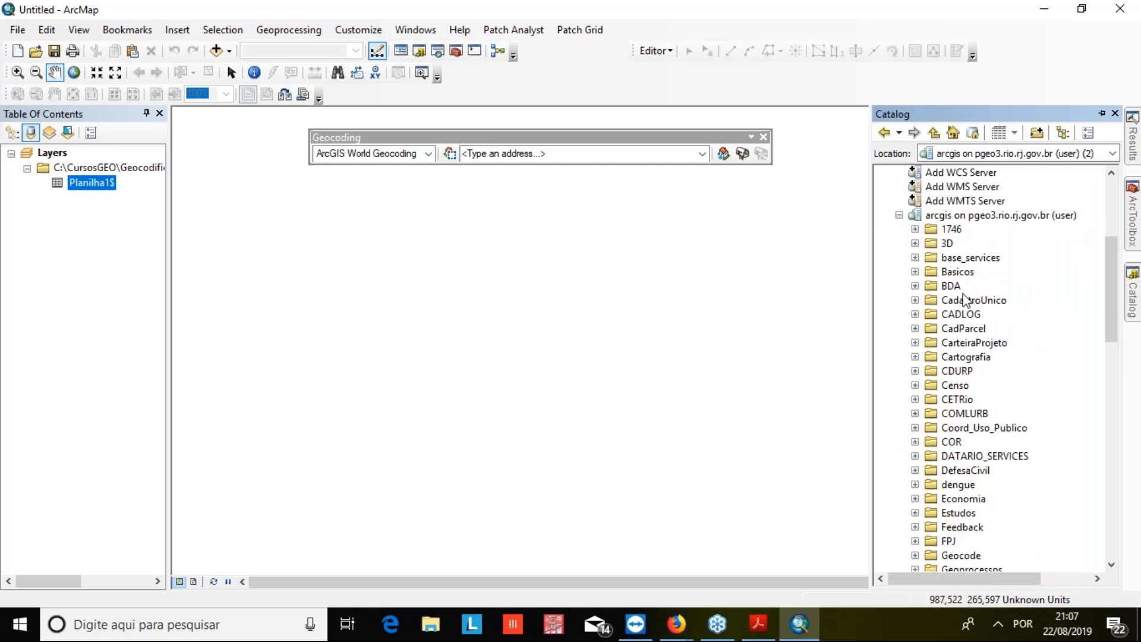
scroll(958, 277, "down", 2)
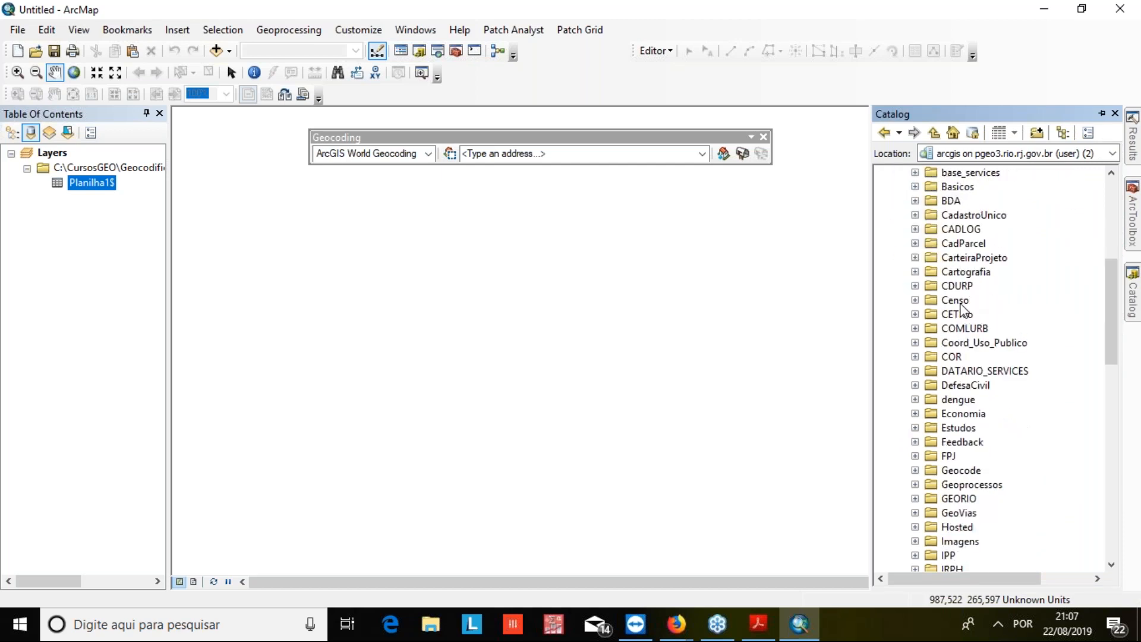
double_click(958, 301)
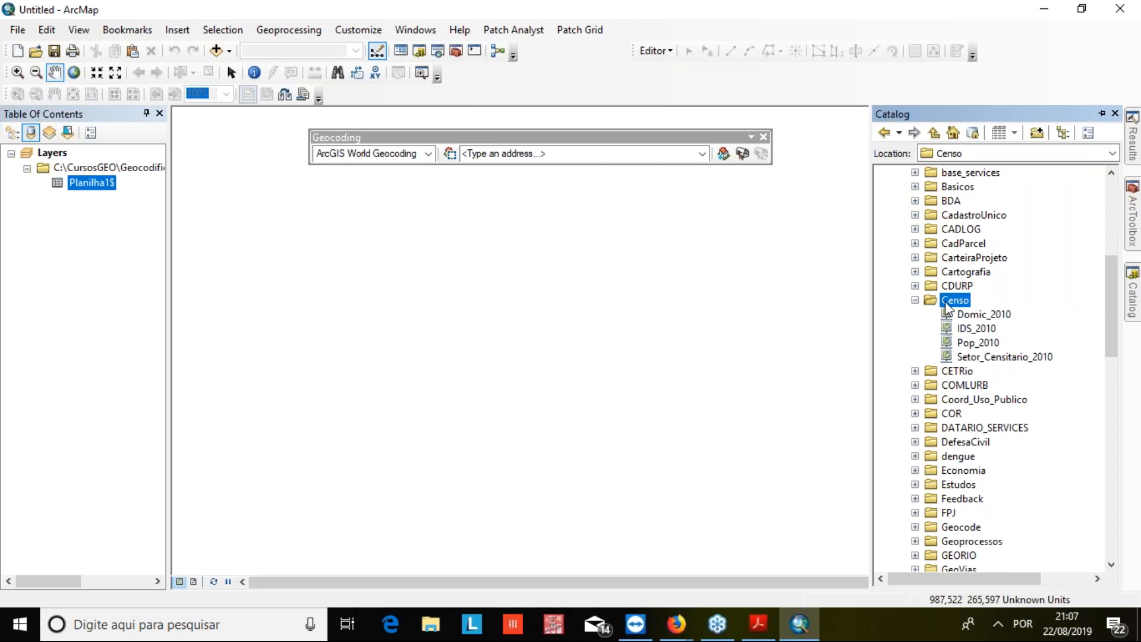
double_click(951, 302)
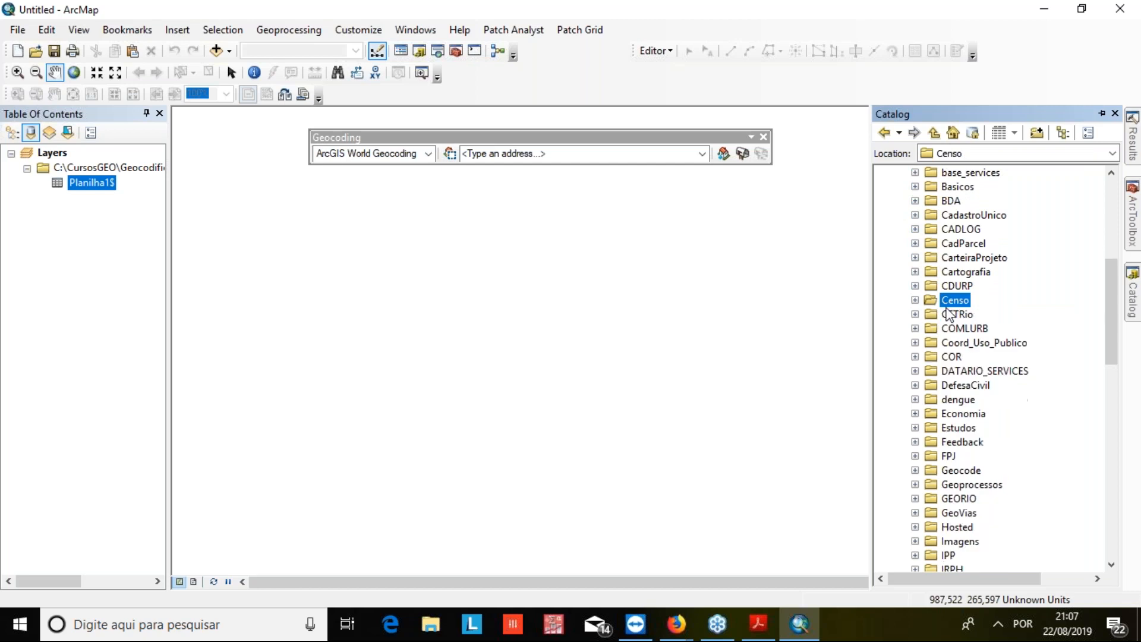
left_click(956, 400)
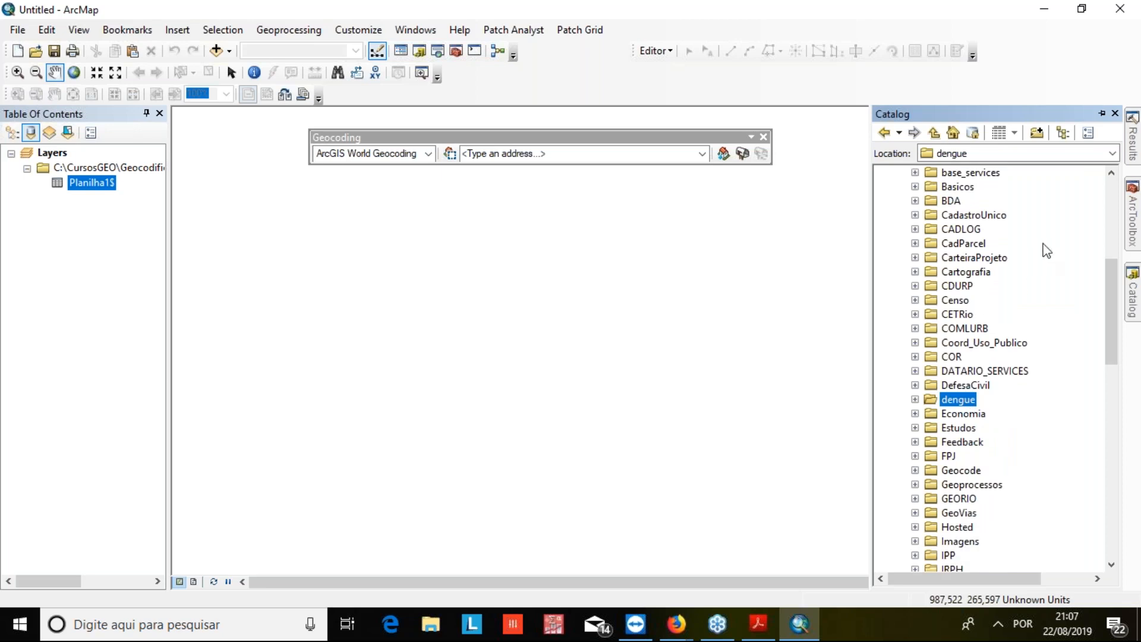
scroll(1047, 247, "up", 3)
left_click(1023, 257)
scroll(1022, 257, "up", 4)
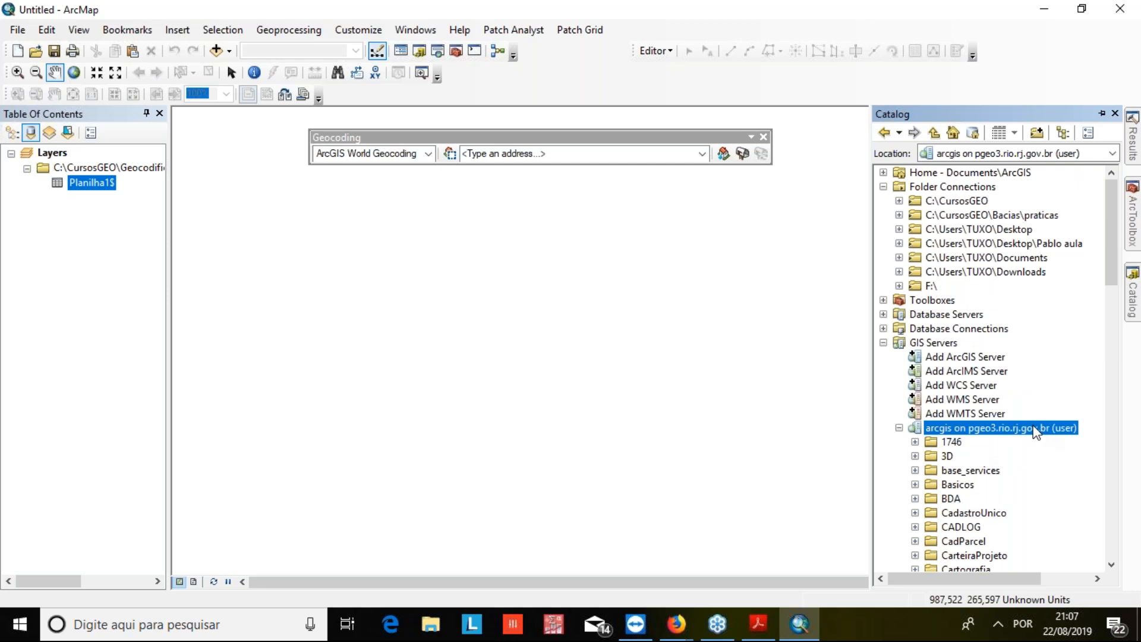
left_click(900, 428)
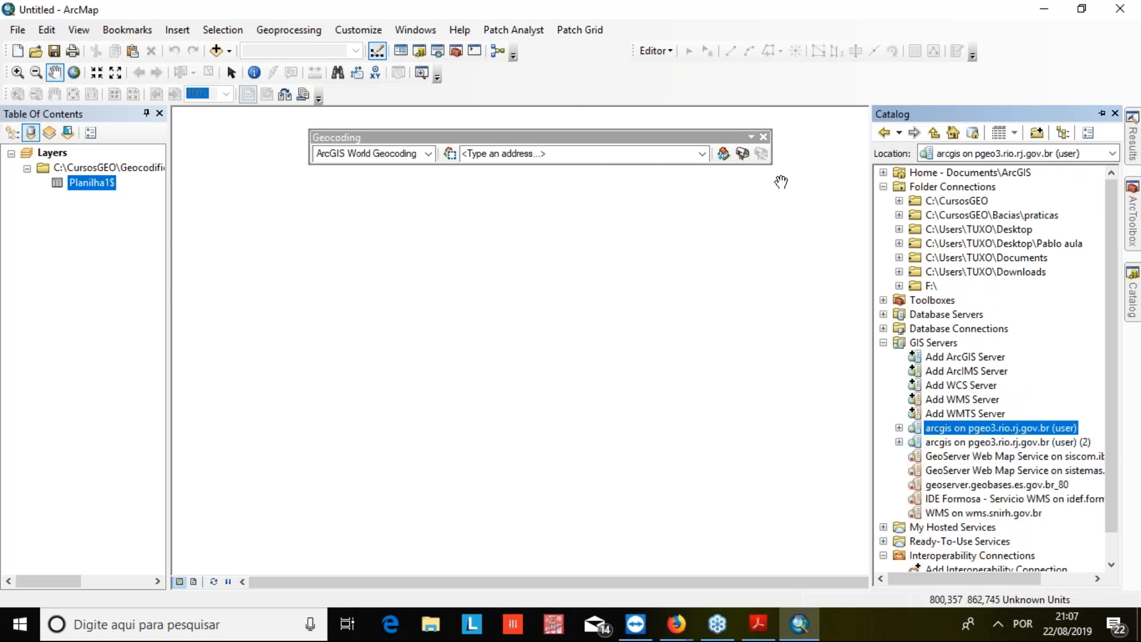
left_click(1102, 115)
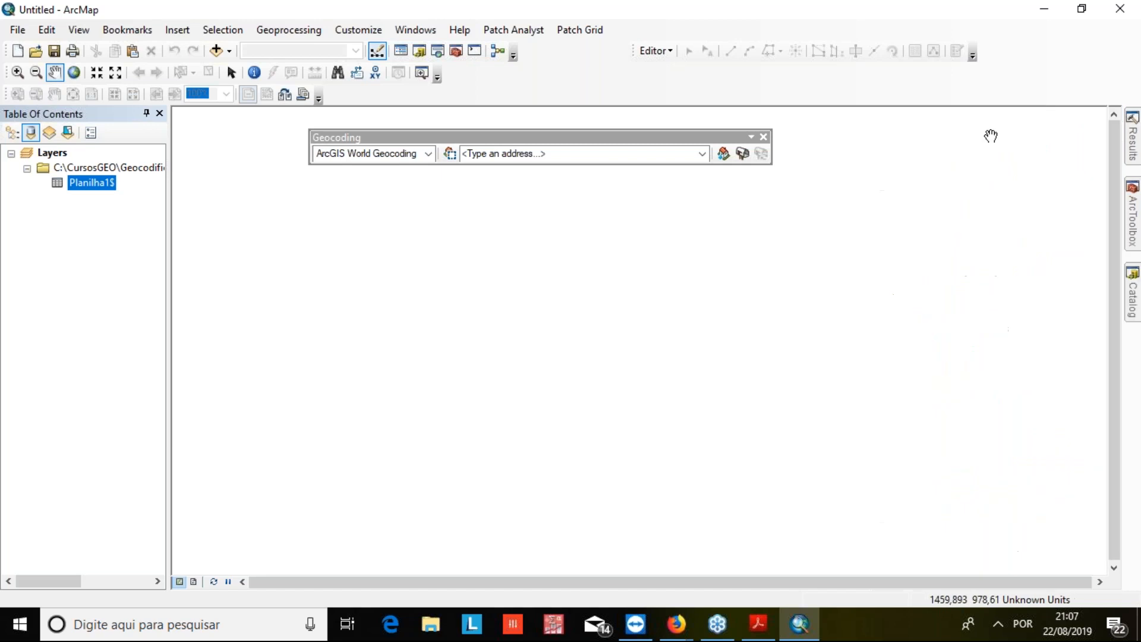
Step: Start adding an address locator from the Address Locator Manager and browse into arcgis on pgeo3.rio.rj.gov.br (user)
left_click(429, 154)
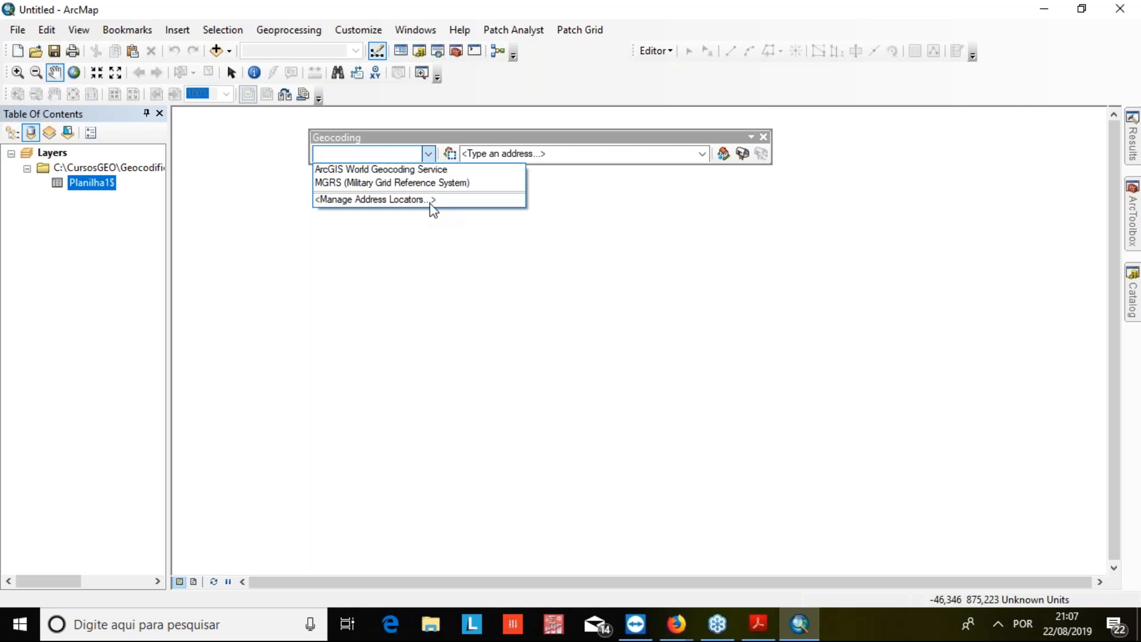
left_click(431, 202)
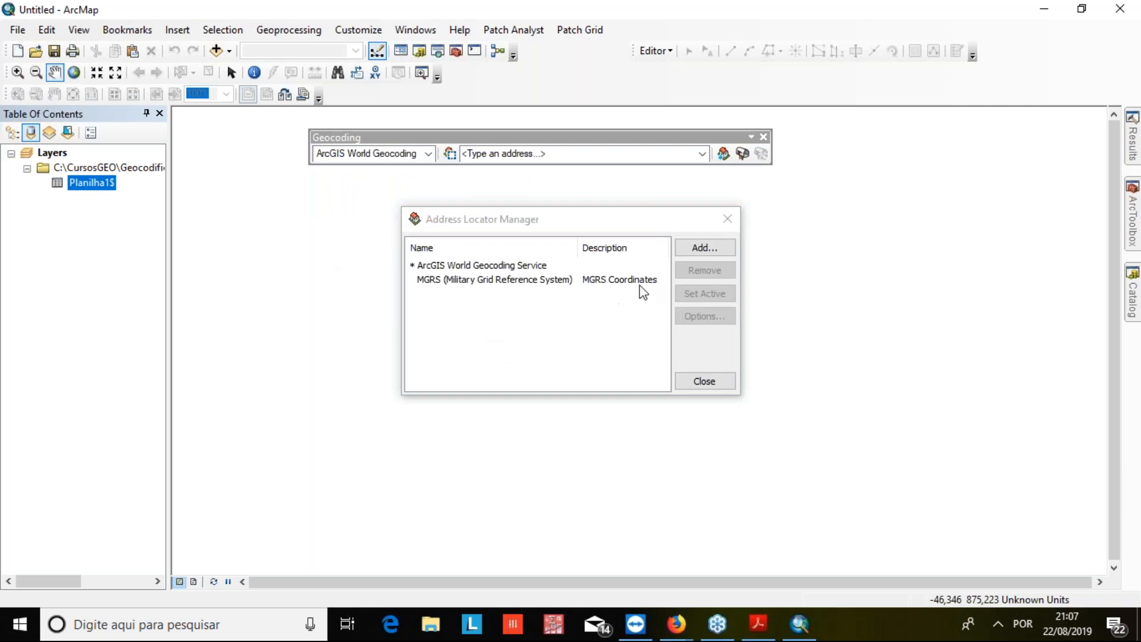
left_click(709, 247)
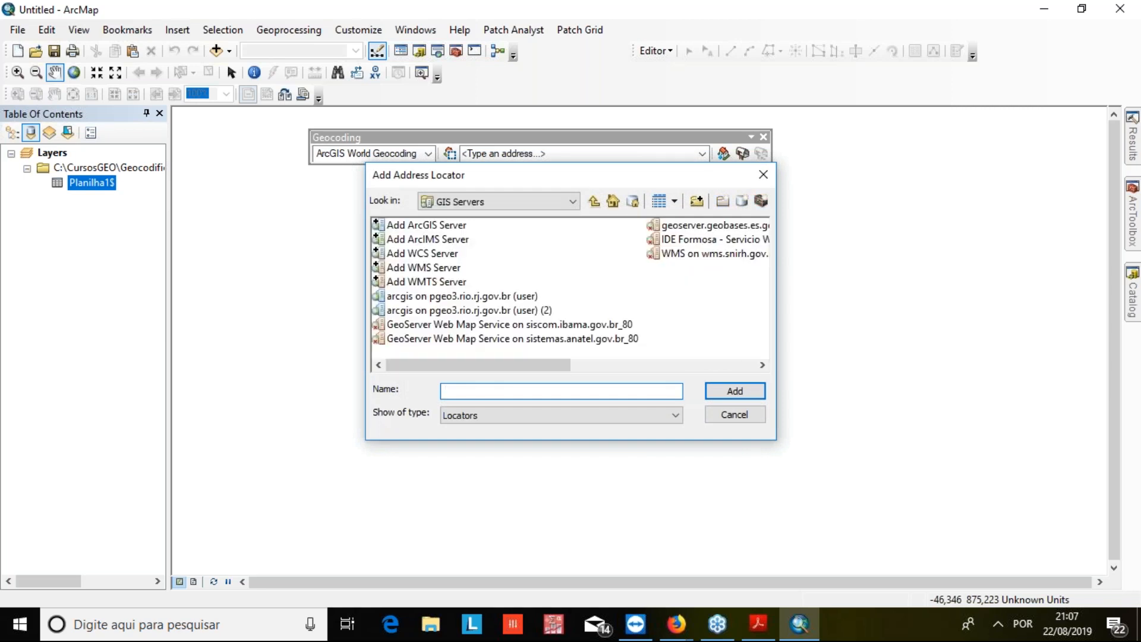
left_click(494, 299)
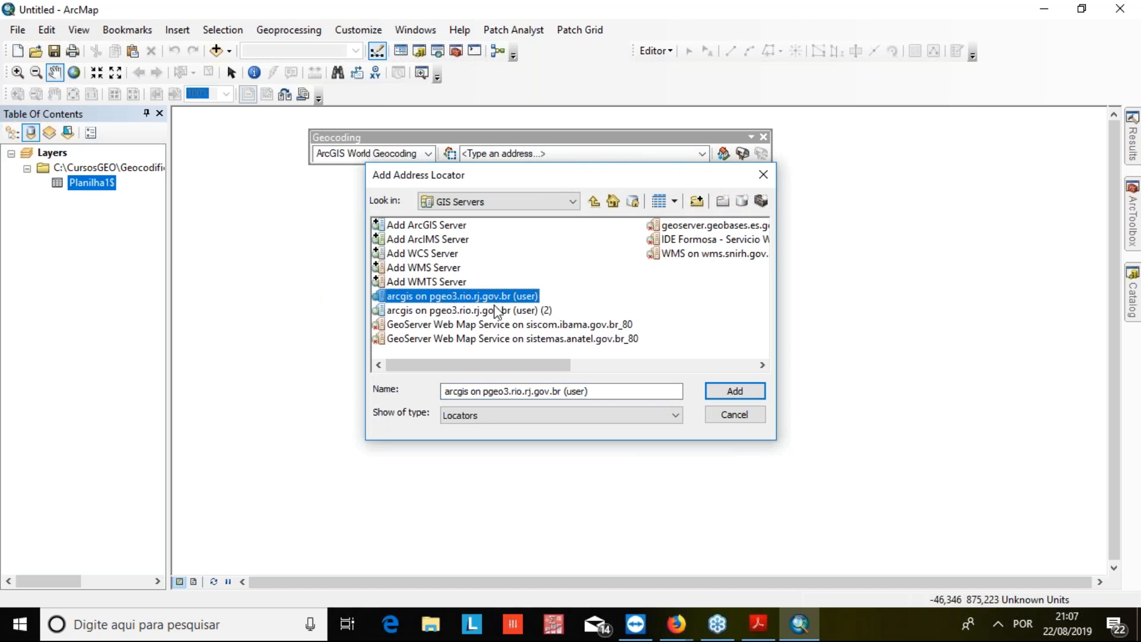
double_click(495, 306)
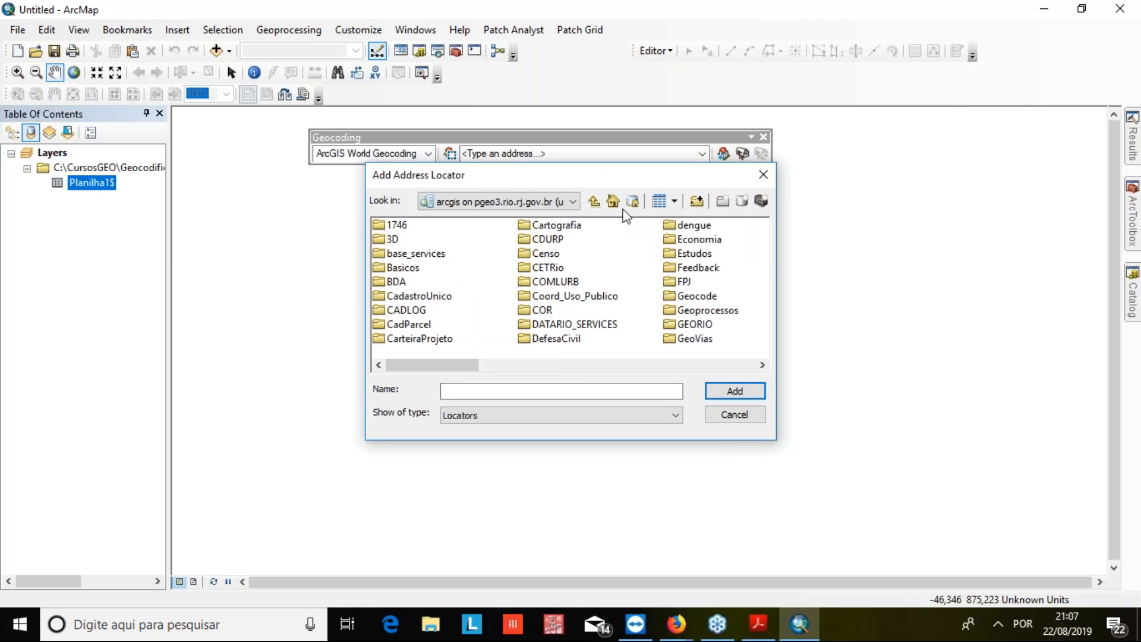
Step: Compare the folders of the second connection, arcgis on pgeo3.rio.rj.gov.br (user) (2), and return to the GIS Servers list
left_click(594, 201)
left_click(517, 311)
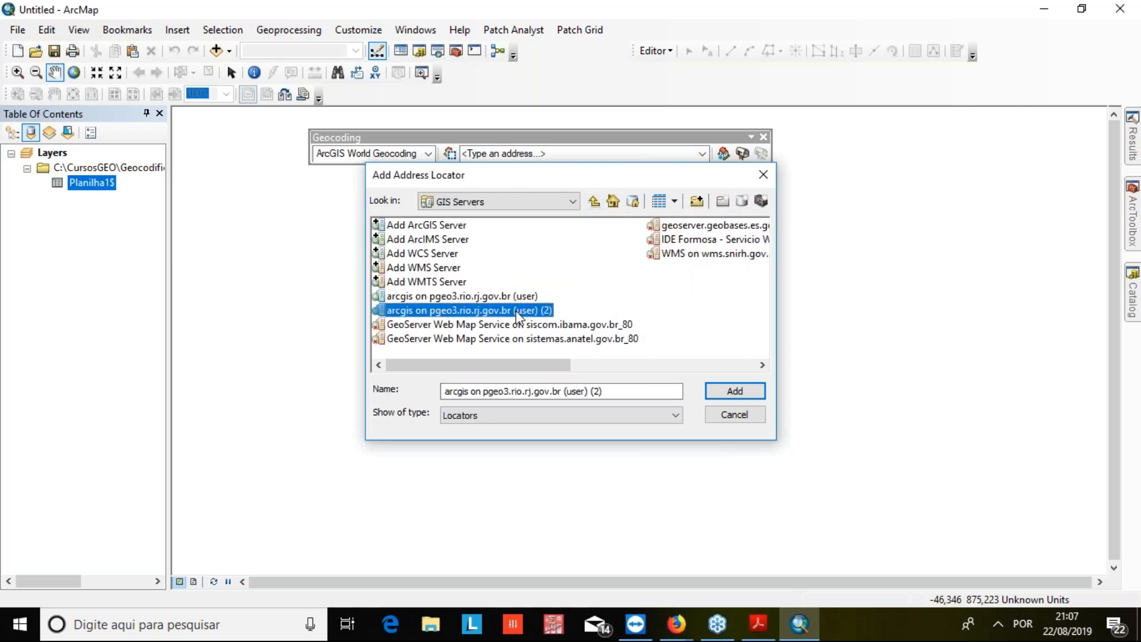
double_click(498, 306)
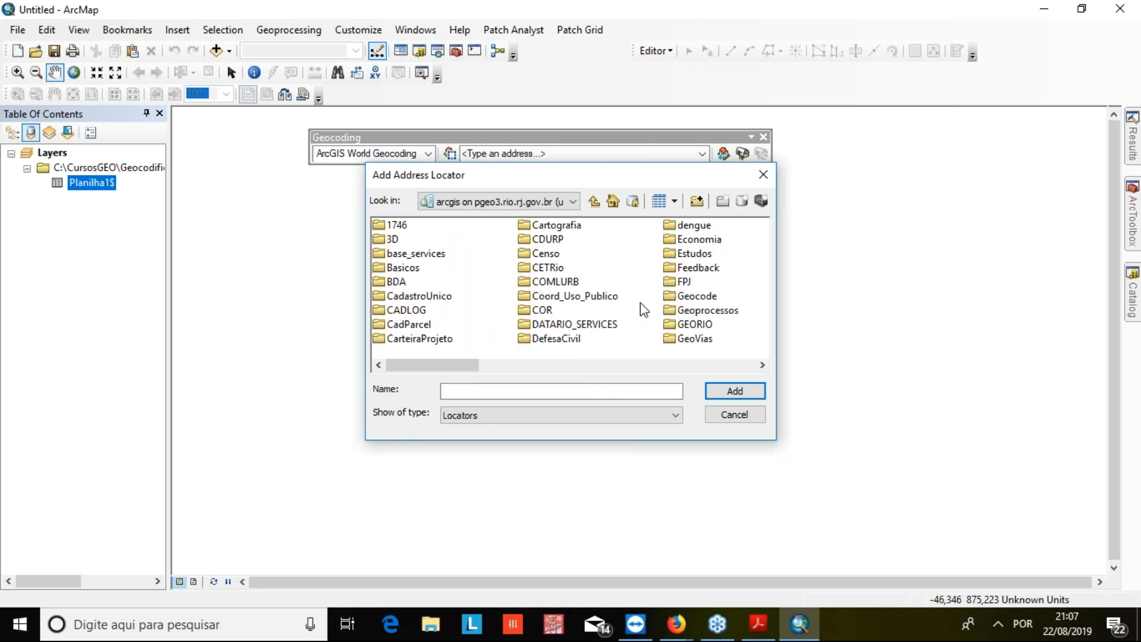
left_click(594, 201)
left_click(593, 202)
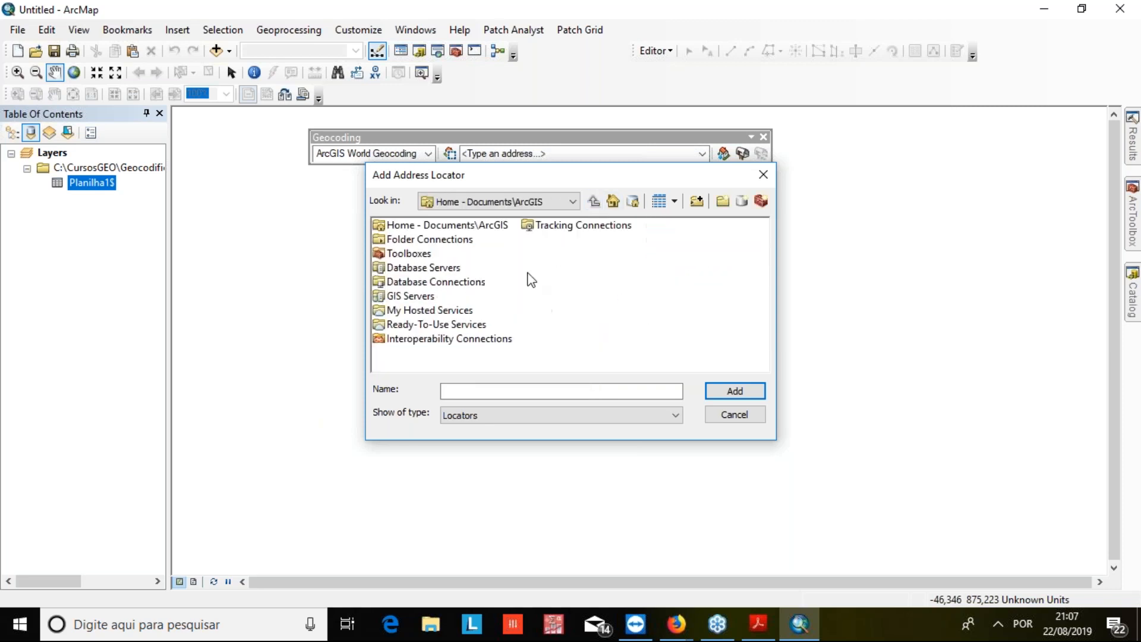
double_click(426, 297)
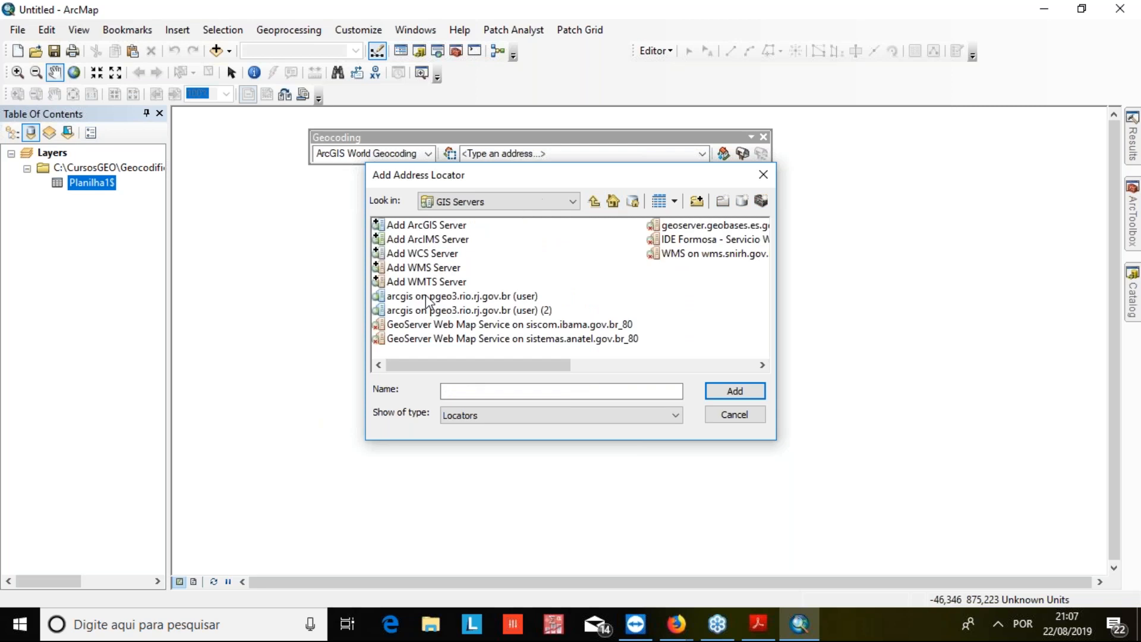
double_click(482, 310)
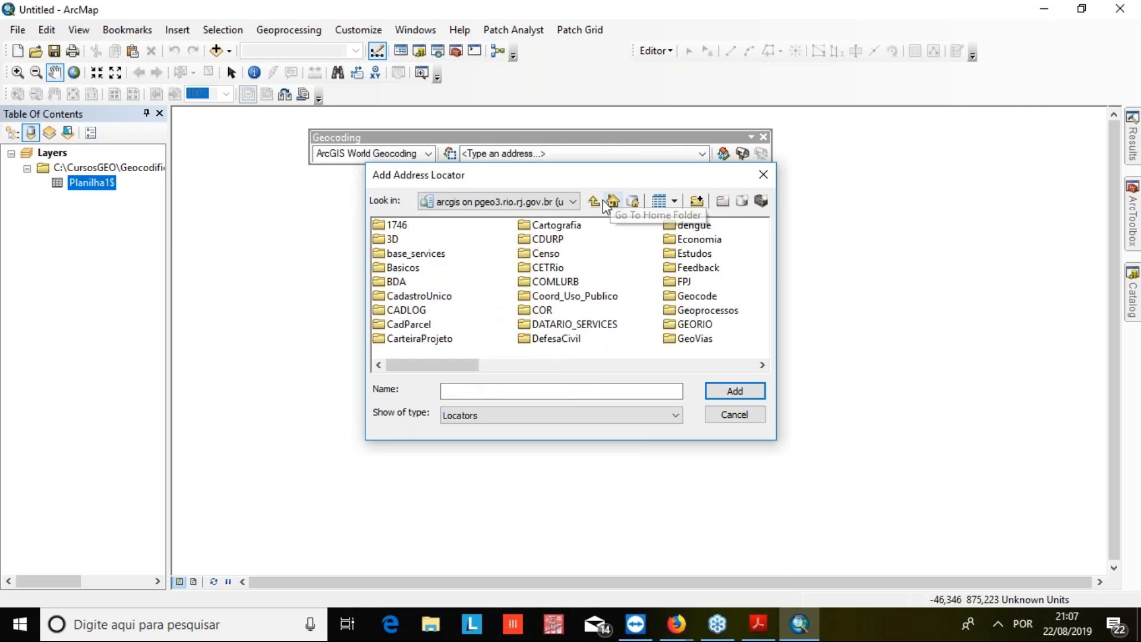
left_click(594, 201)
Step: Add the Composite_logradouros address locator from the Geocode folder of arcgis on pgeo3.rio.rj.gov.br (user)
left_click(464, 297)
double_click(464, 297)
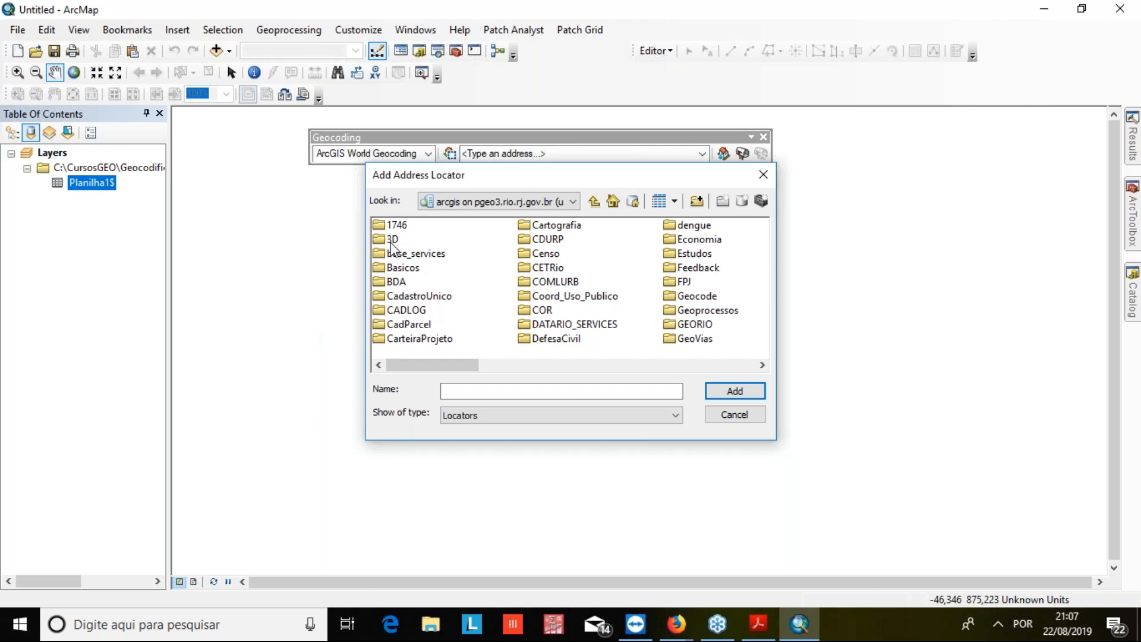
left_click(712, 302)
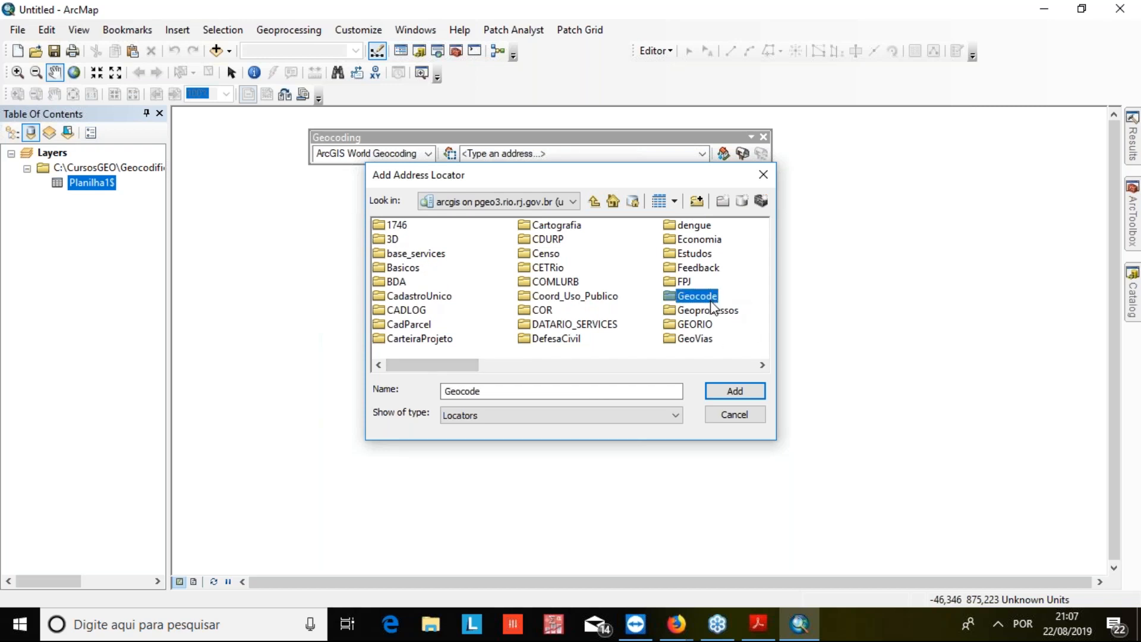
double_click(712, 300)
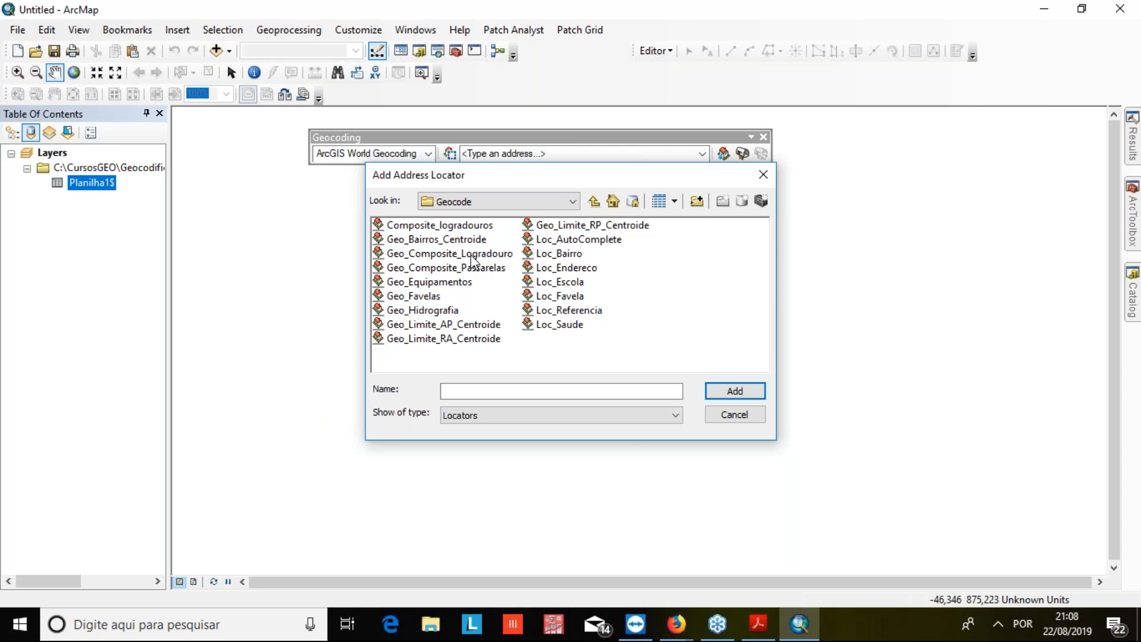
left_click(455, 228)
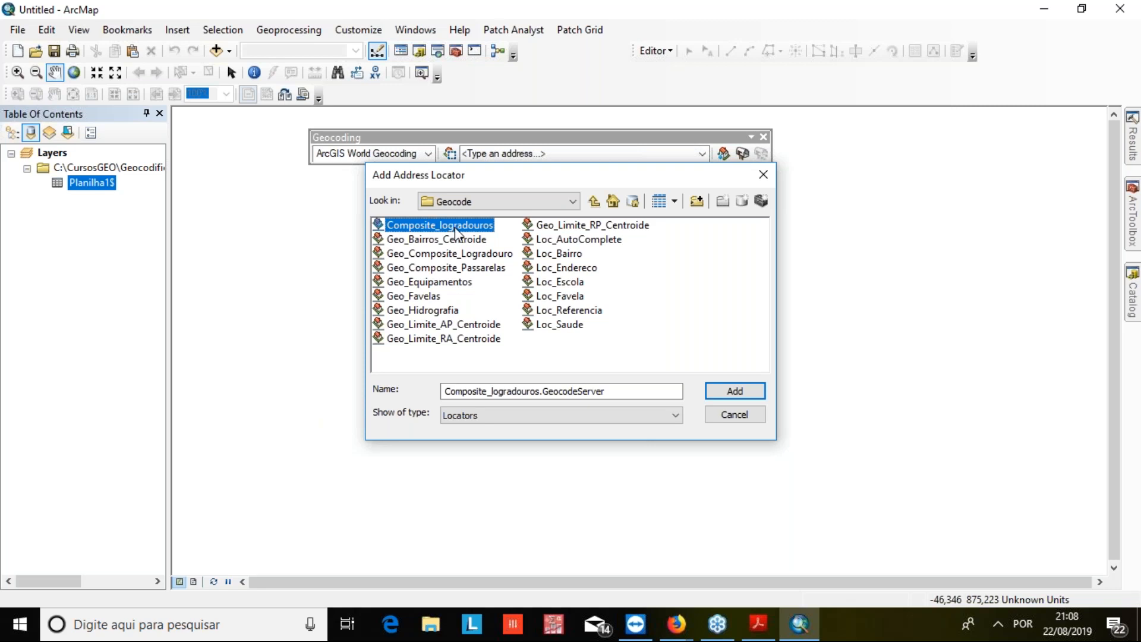
left_click(740, 394)
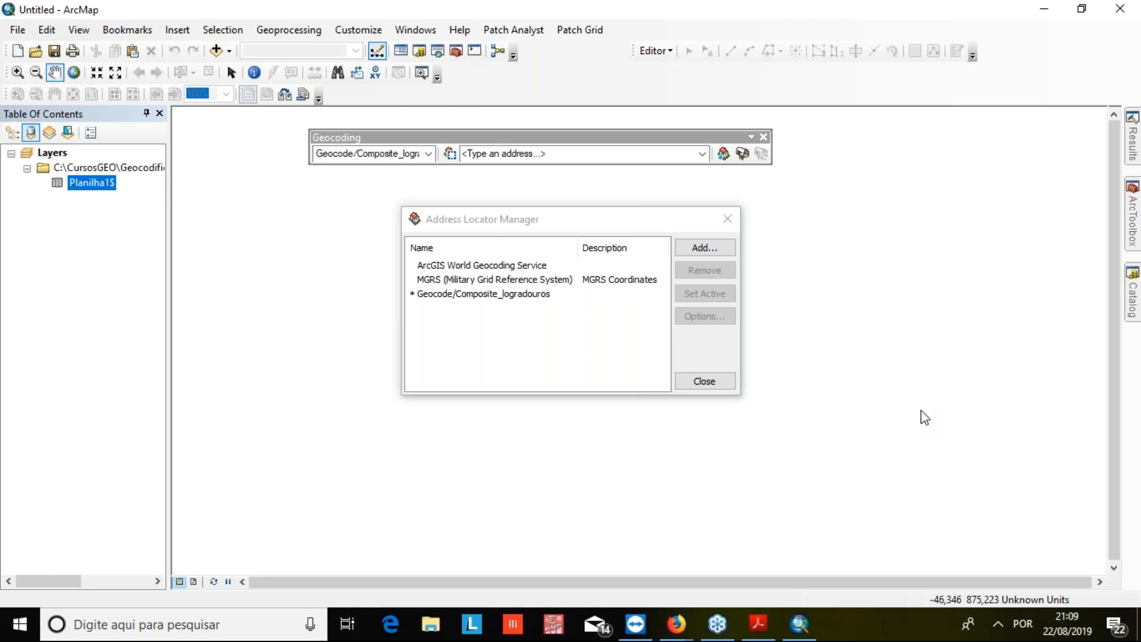
Step: Check the Geocode/Composite_logradouros entry, close the Address Locator Manager, and activate address entry on the Geocoding toolbar
left_click(471, 297)
left_click(469, 297)
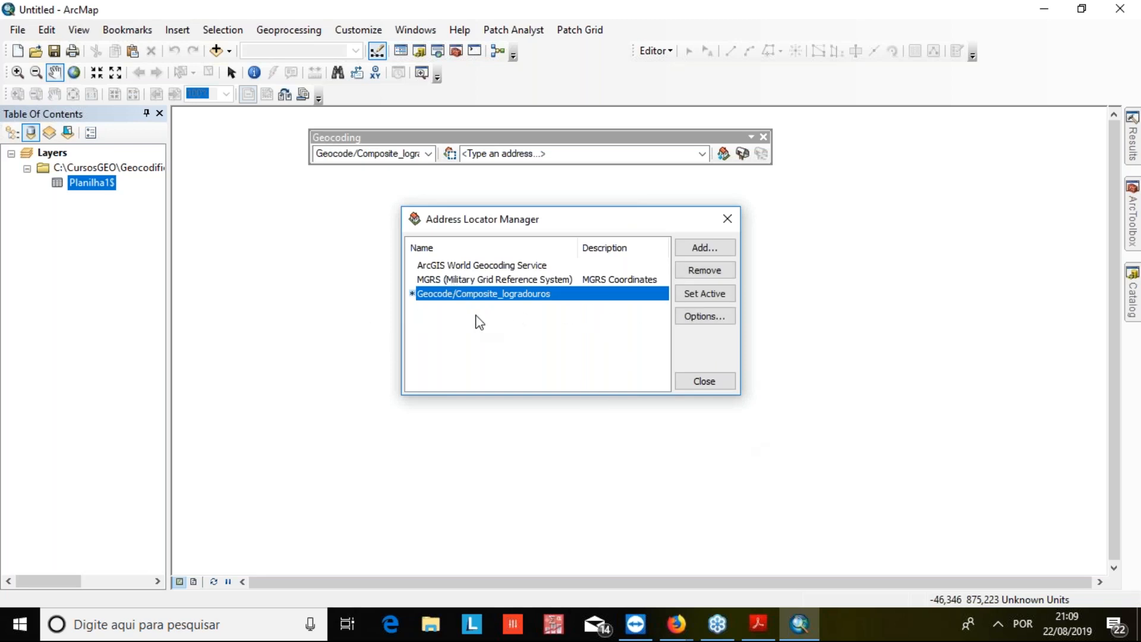
left_click(702, 384)
left_click(543, 153)
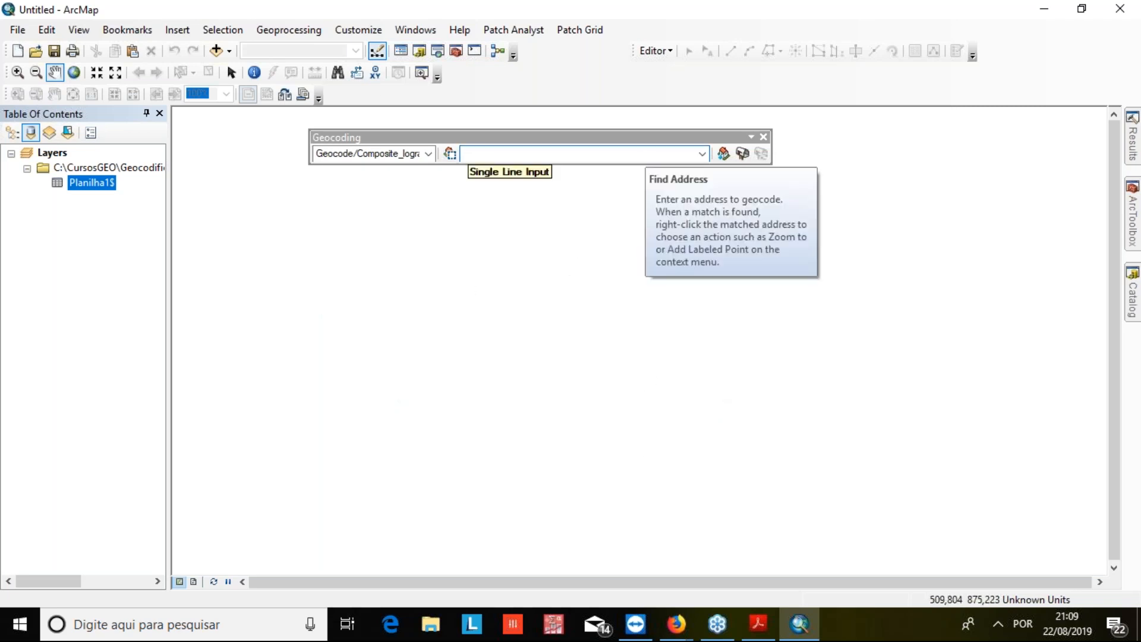
Step: Enter a street name and house number as the single-line address to geocode, and activate the Address Inspector
type("Rua São Francisco Xavier, 524")
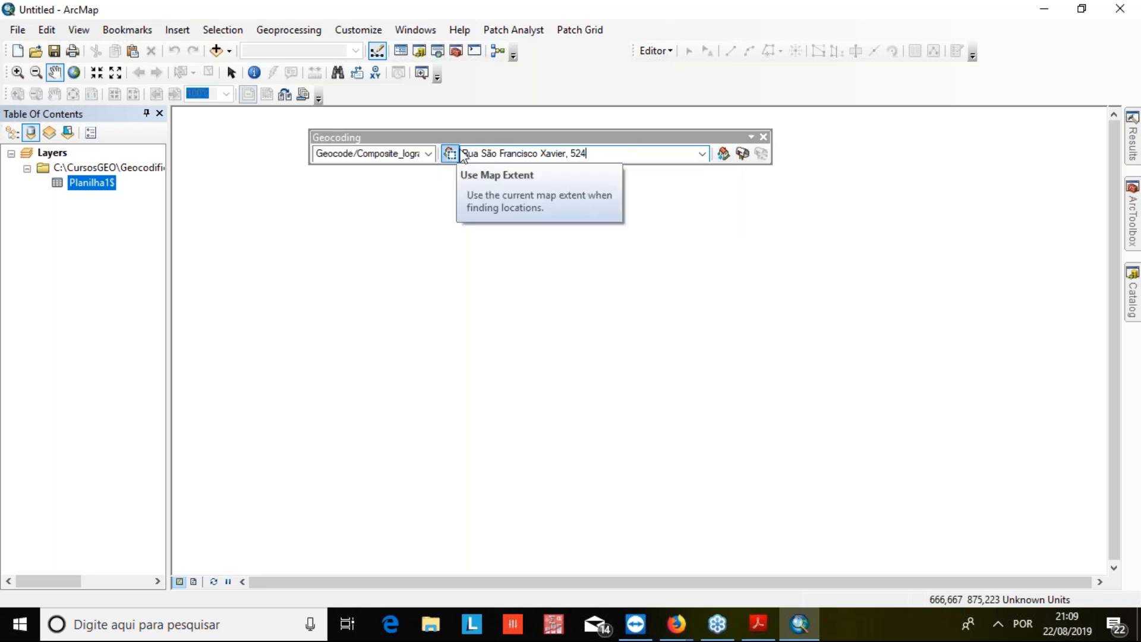
left_click(723, 152)
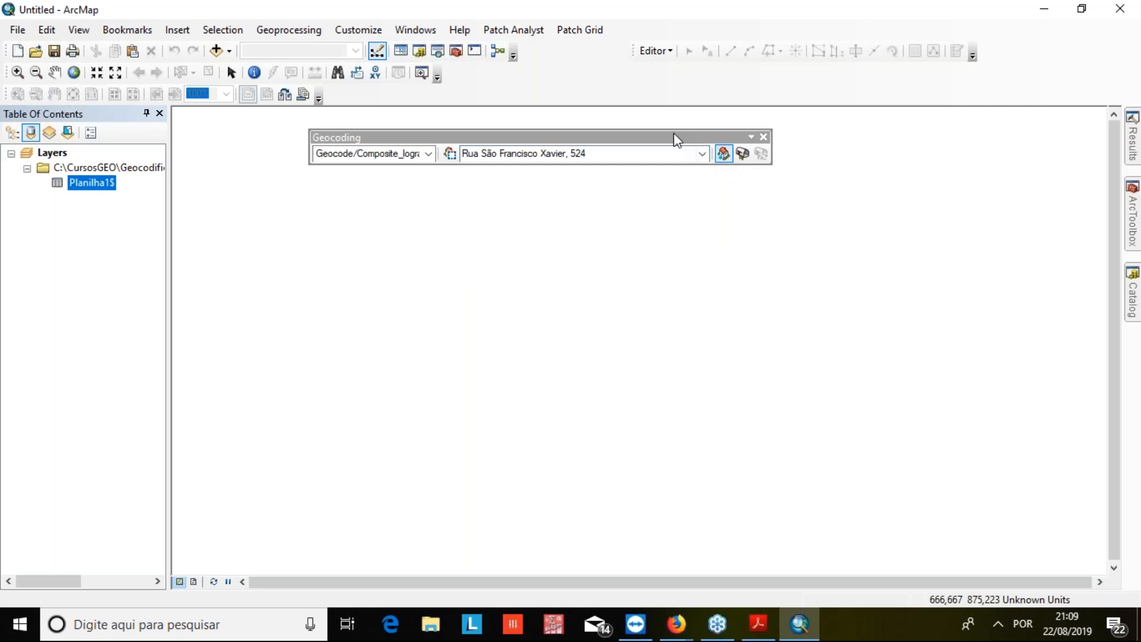
Step: Check the address history list and try the Use Map Extent option for the address search, switching it back off
left_click(702, 154)
left_click(702, 154)
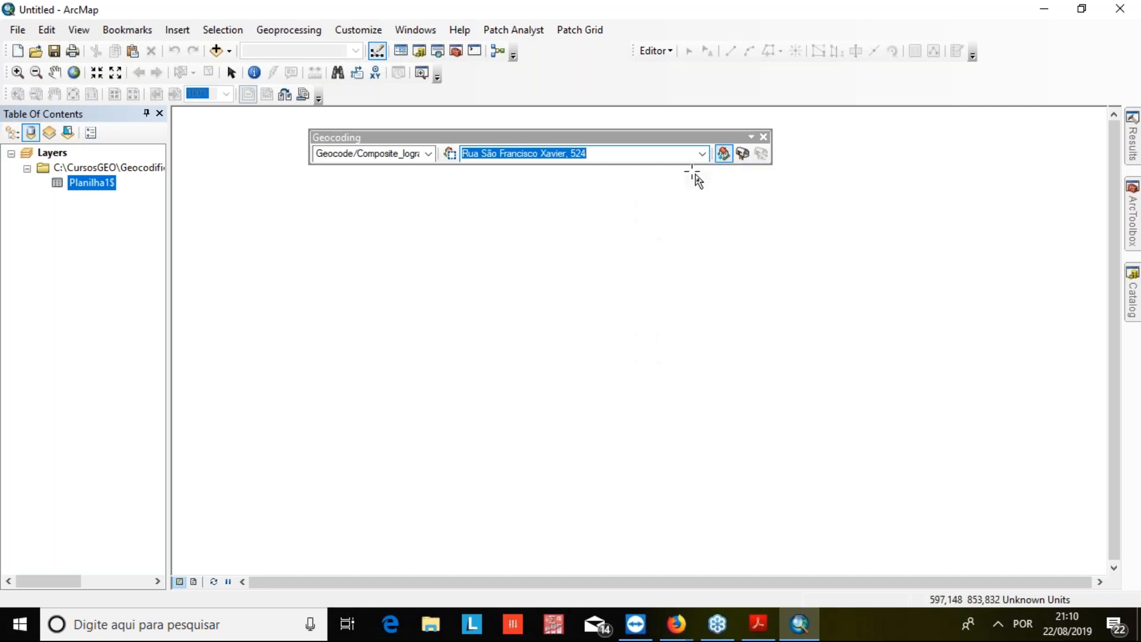
left_click(703, 154)
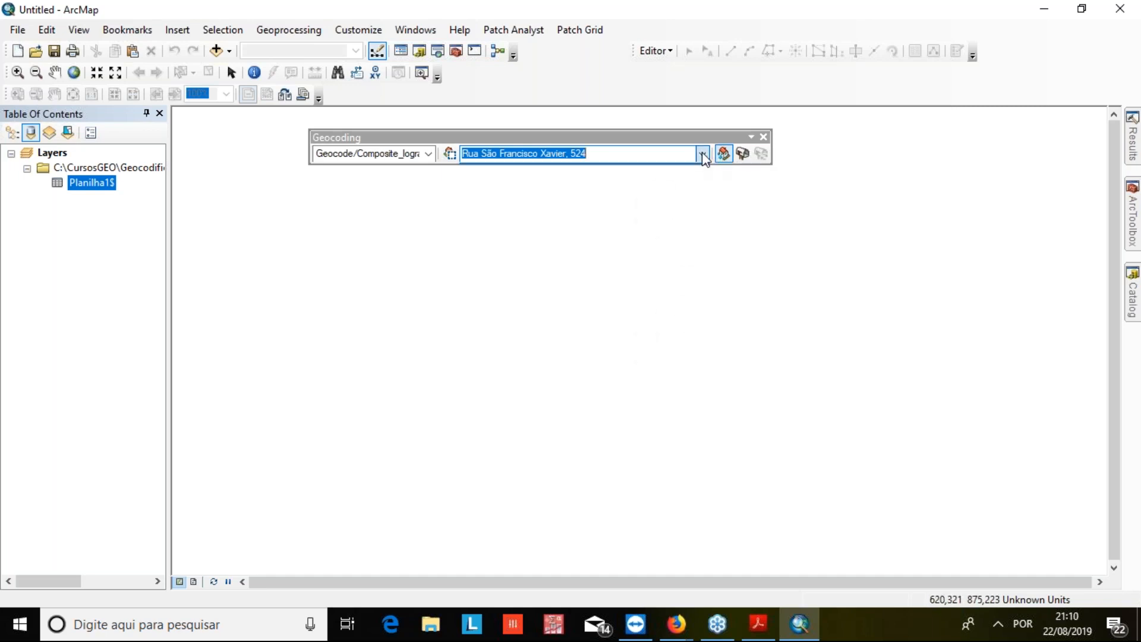
left_click(450, 156)
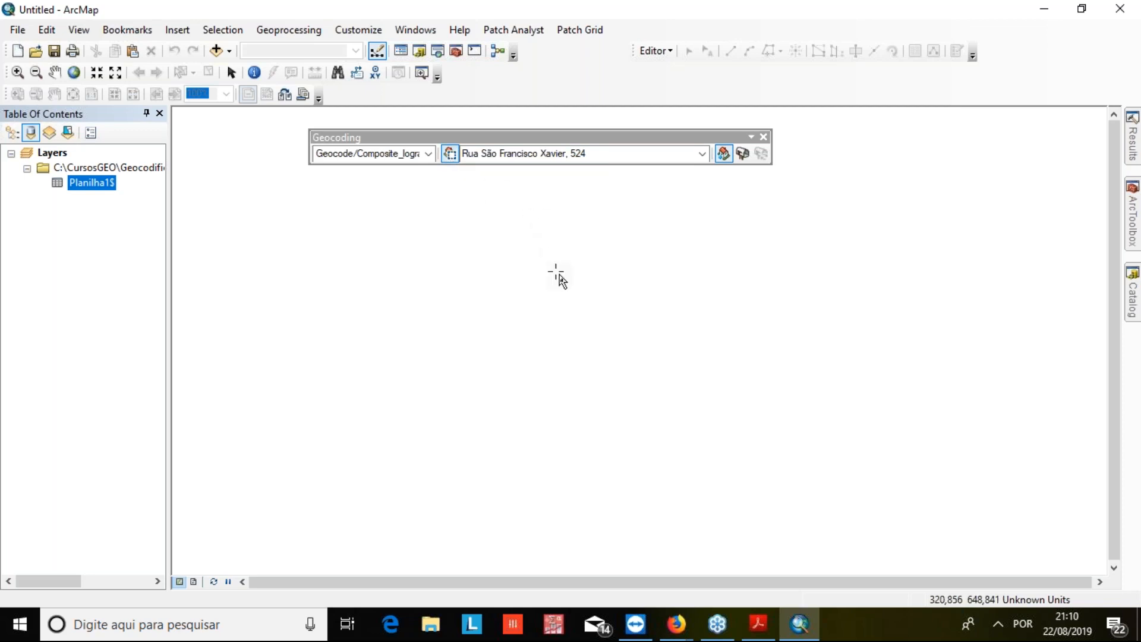
left_click(450, 154)
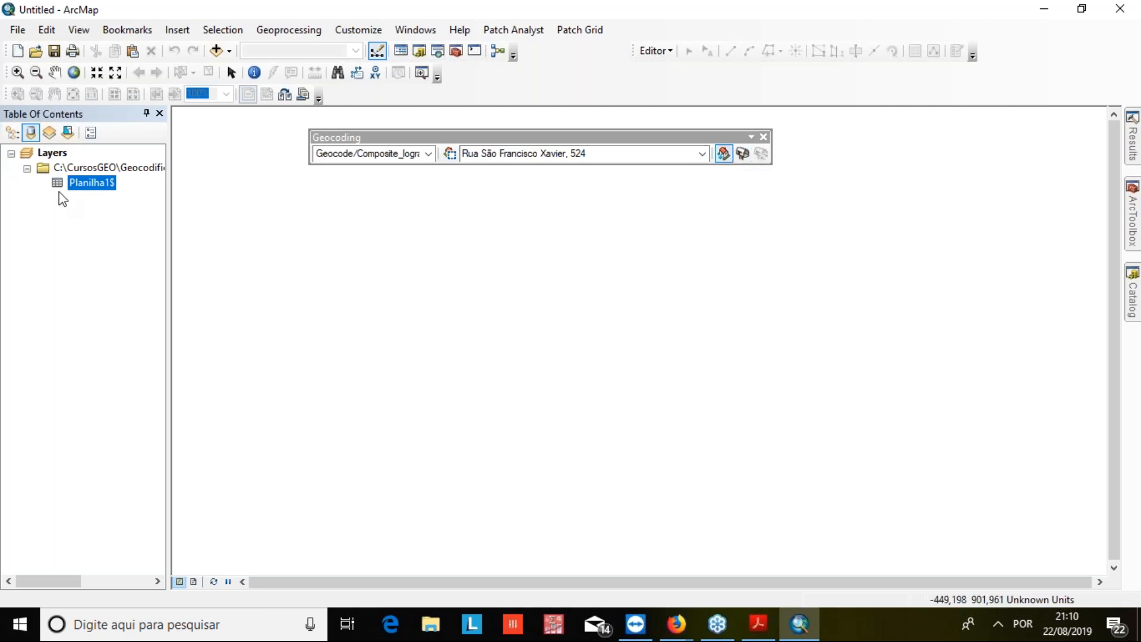
left_click(719, 156)
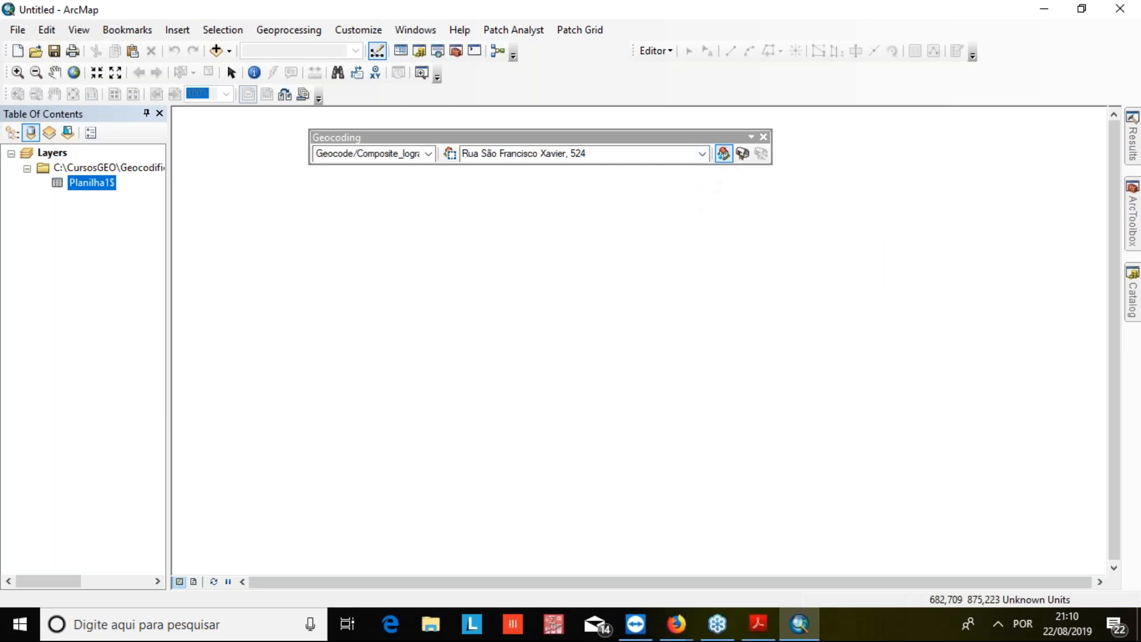
Step: Start geocoding a table of addresses with the Geocode/Composite_logradouros address locator
left_click(744, 156)
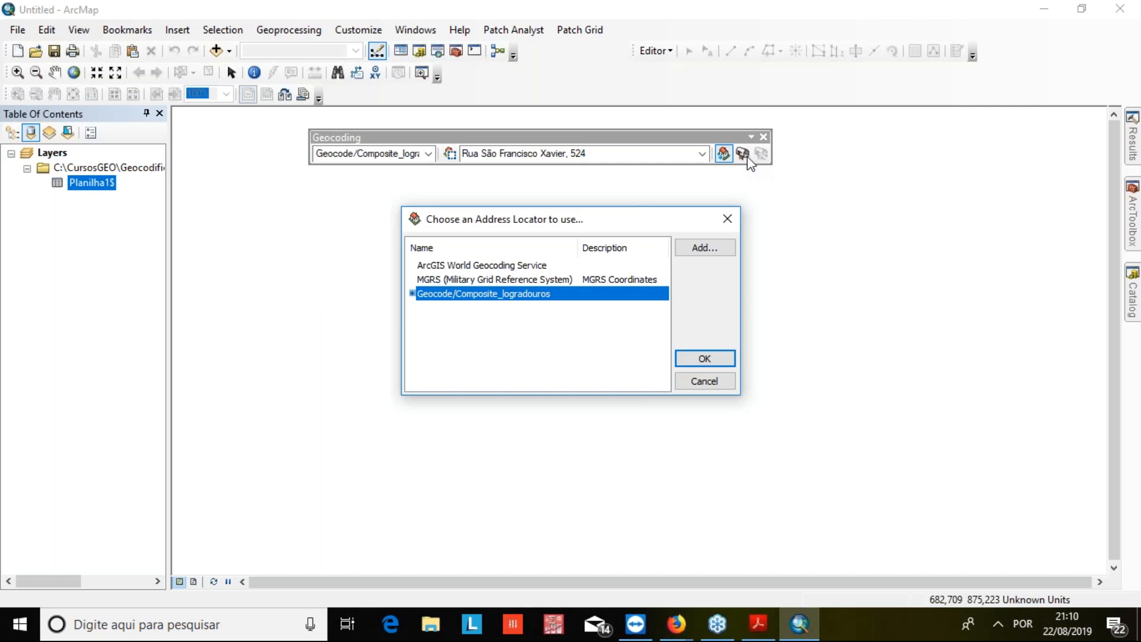
left_click(727, 218)
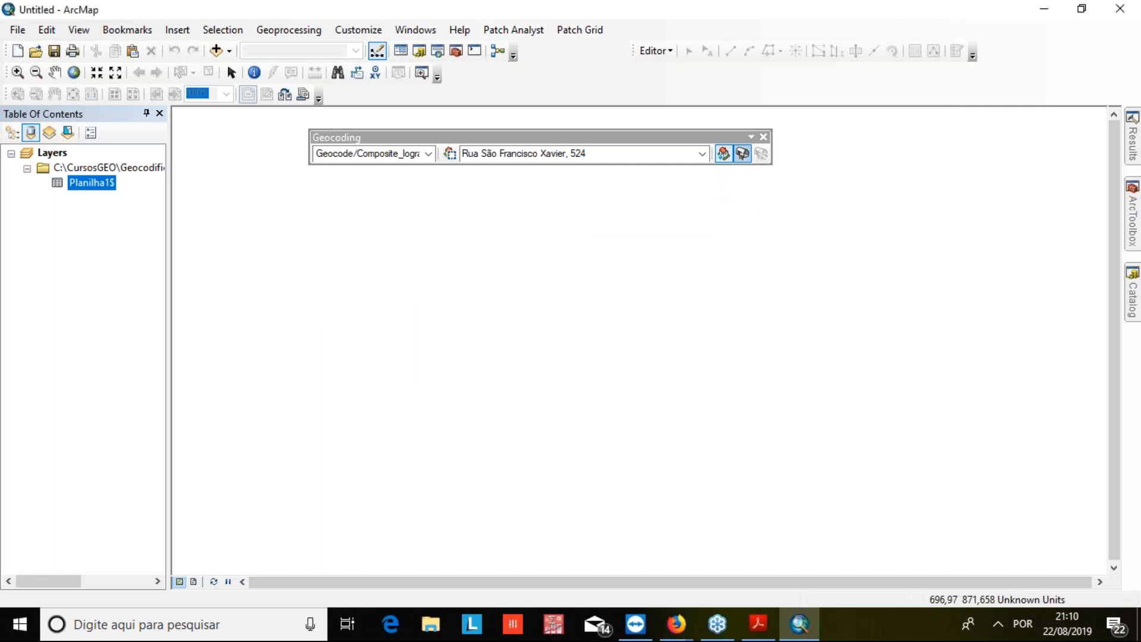
left_click(743, 156)
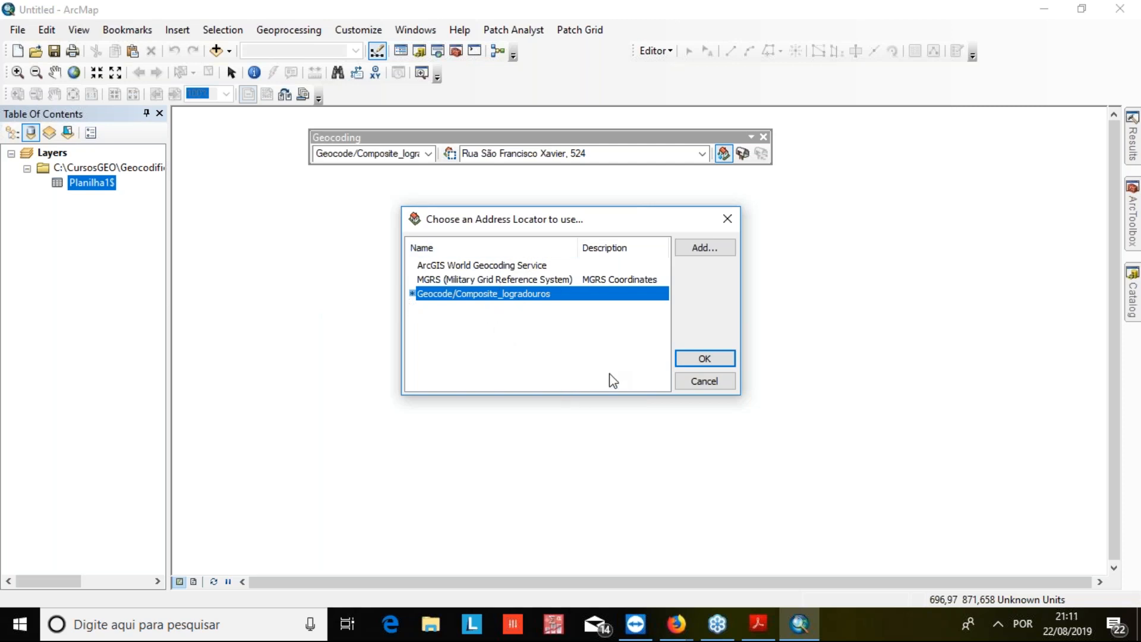
left_click(536, 265)
left_click(535, 293)
left_click(724, 362)
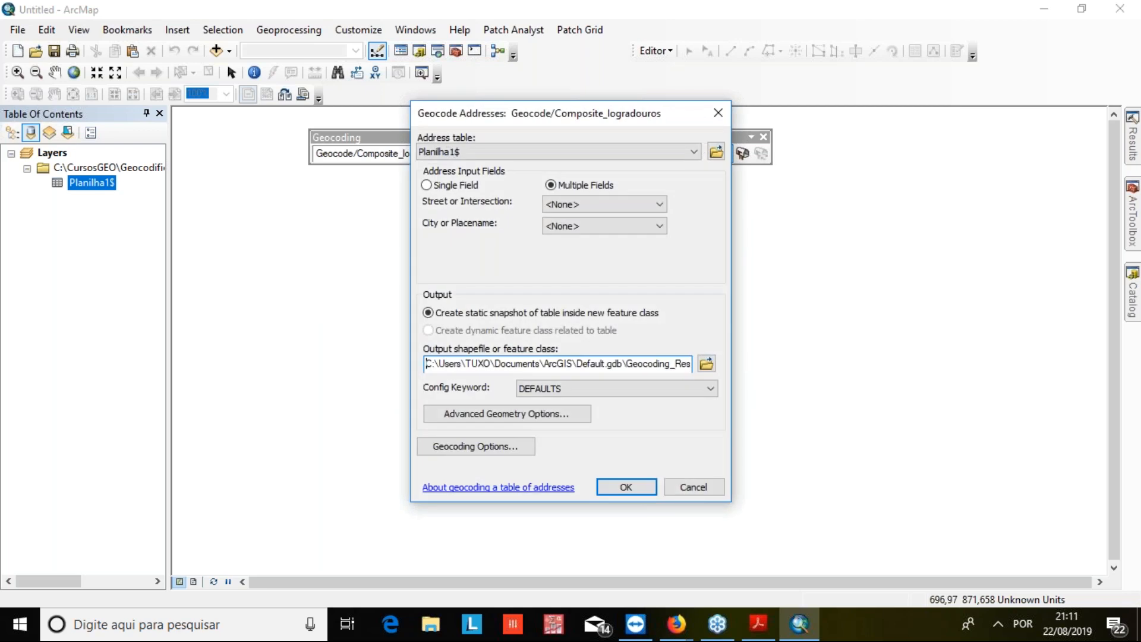
Step: Use Planilha1$ as the address table and choose Multiple Fields for the address input
left_click(891, 543)
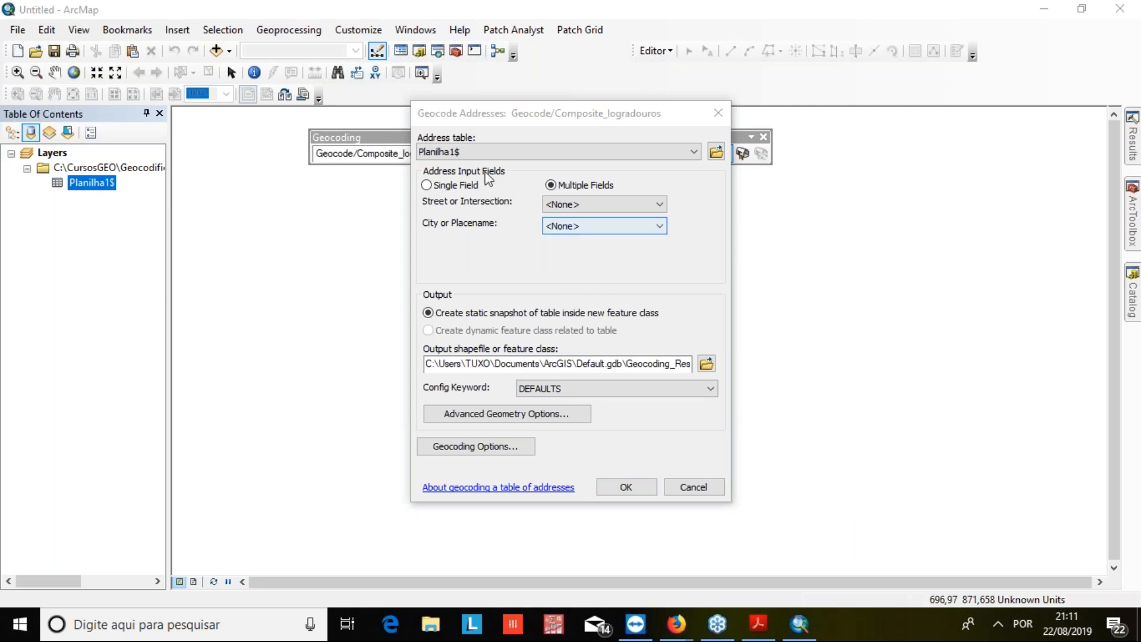
left_click(537, 153)
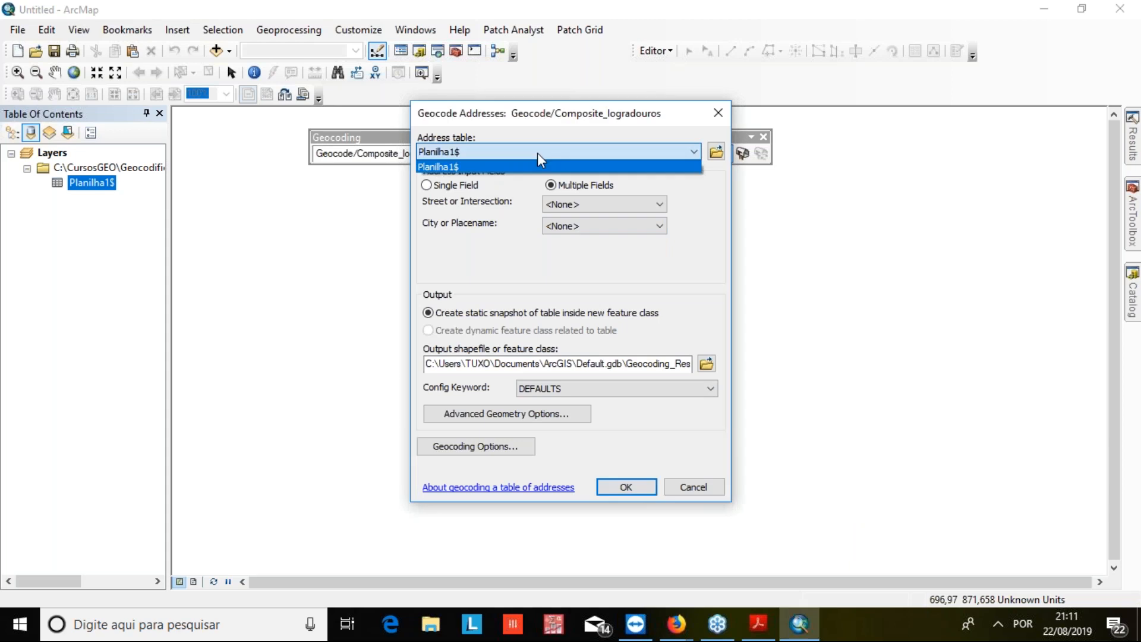
left_click(568, 168)
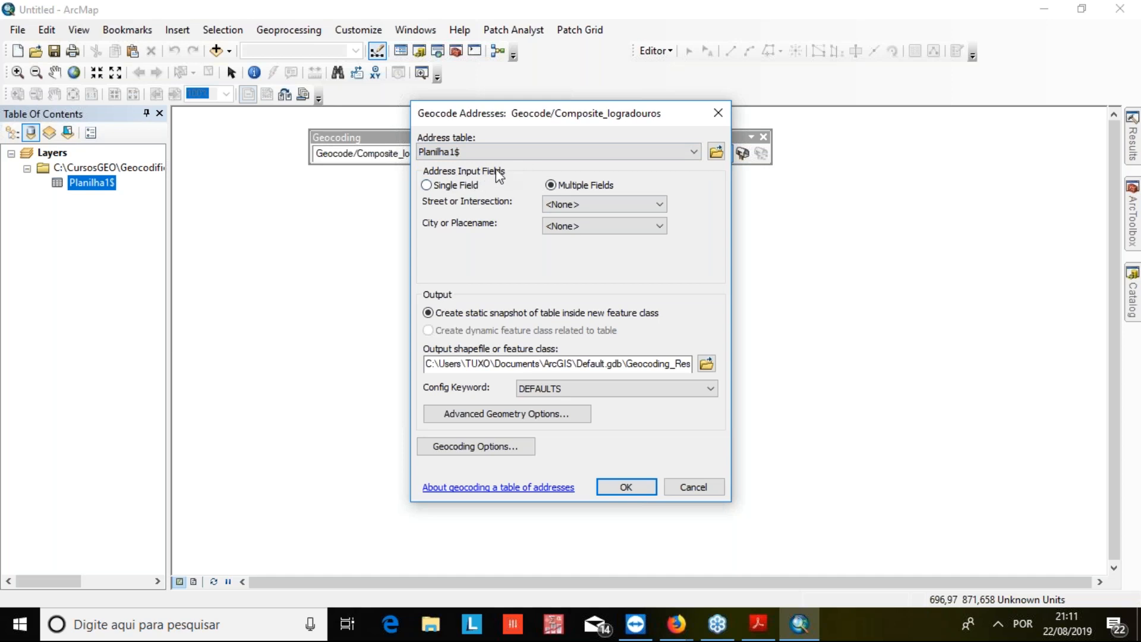
left_click(464, 186)
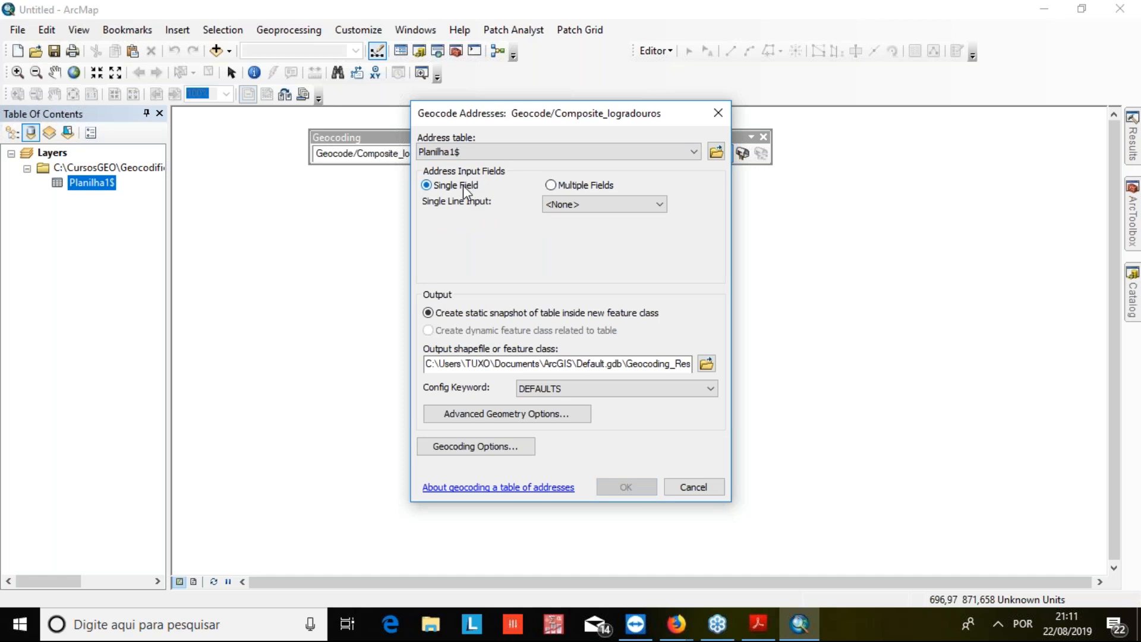
left_click(582, 187)
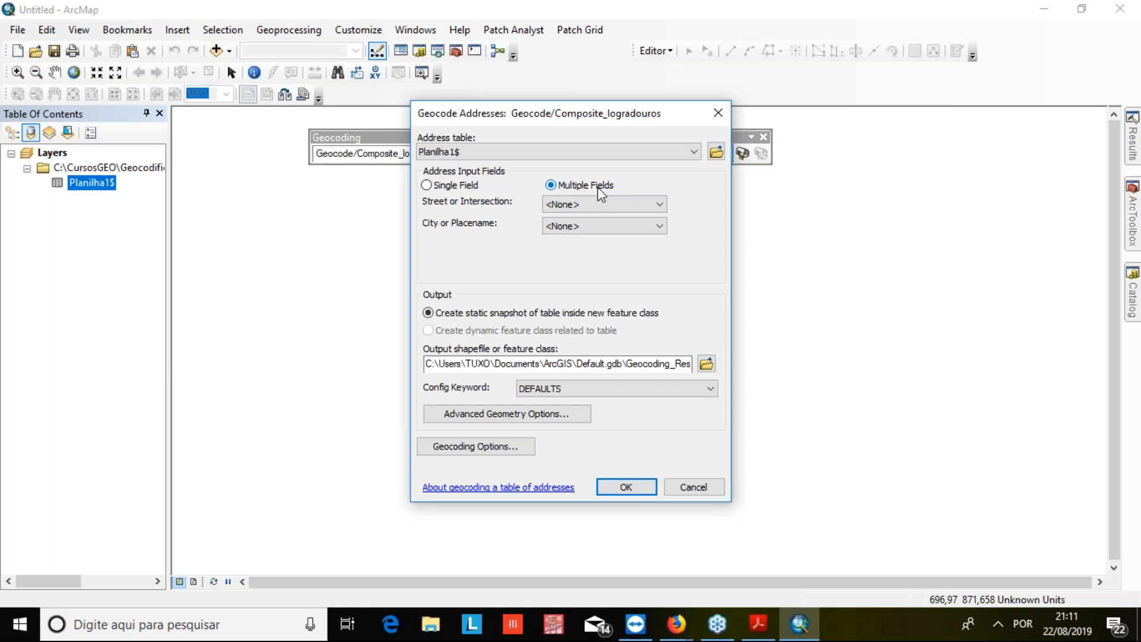
left_click(898, 542)
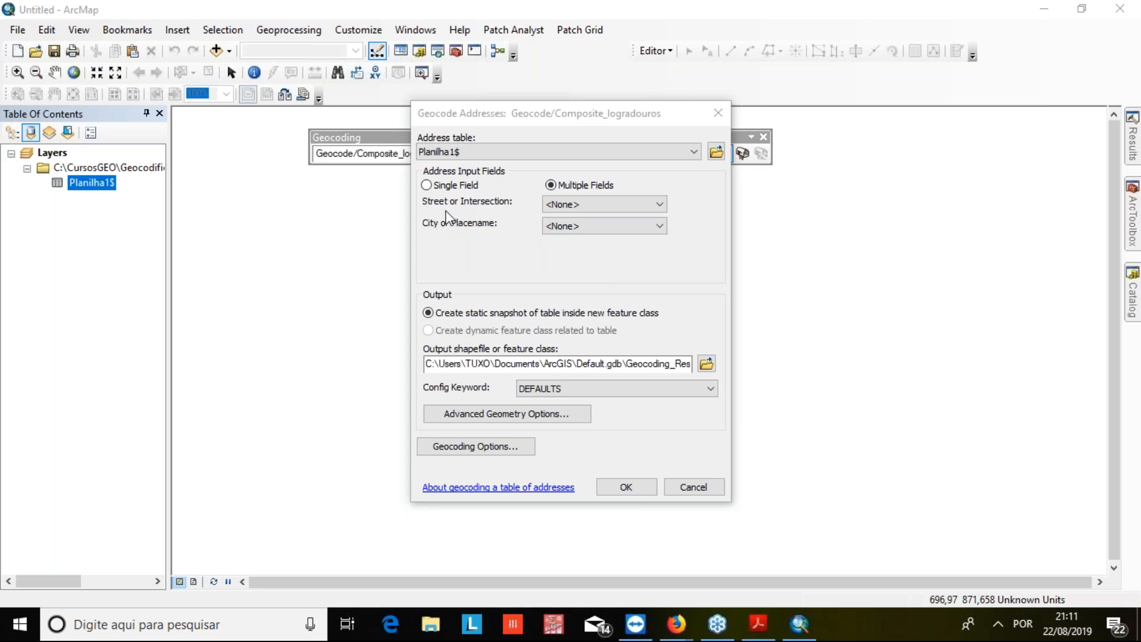
Step: Assign the Logradouro field to Street or Intersection and the Bairro field to City or Placename
left_click(660, 205)
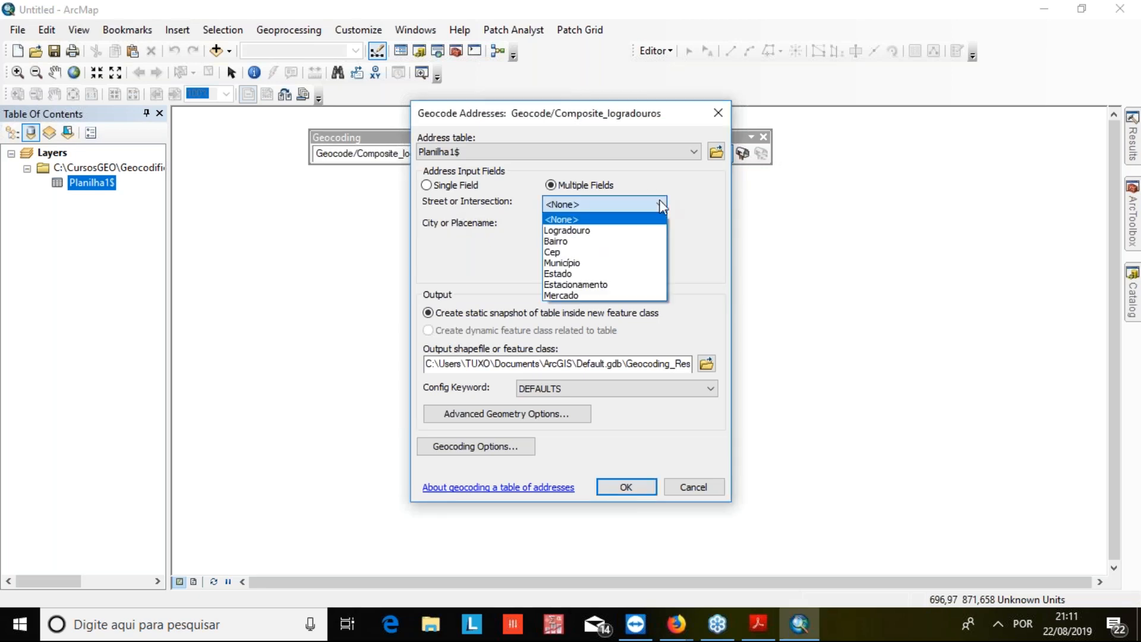
left_click(636, 233)
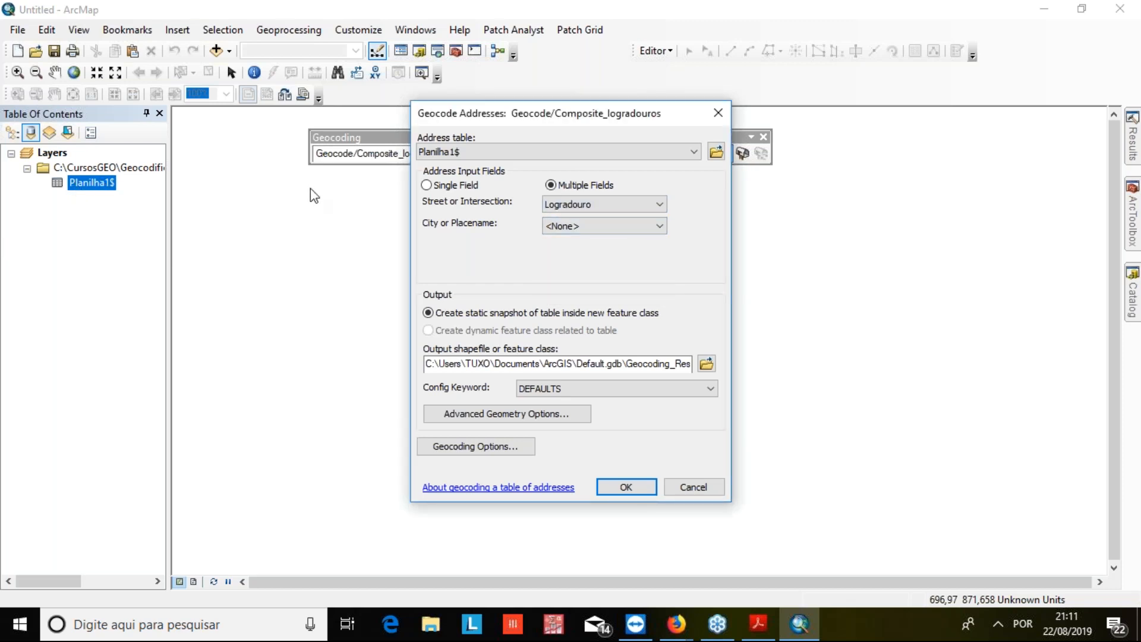
left_click(654, 227)
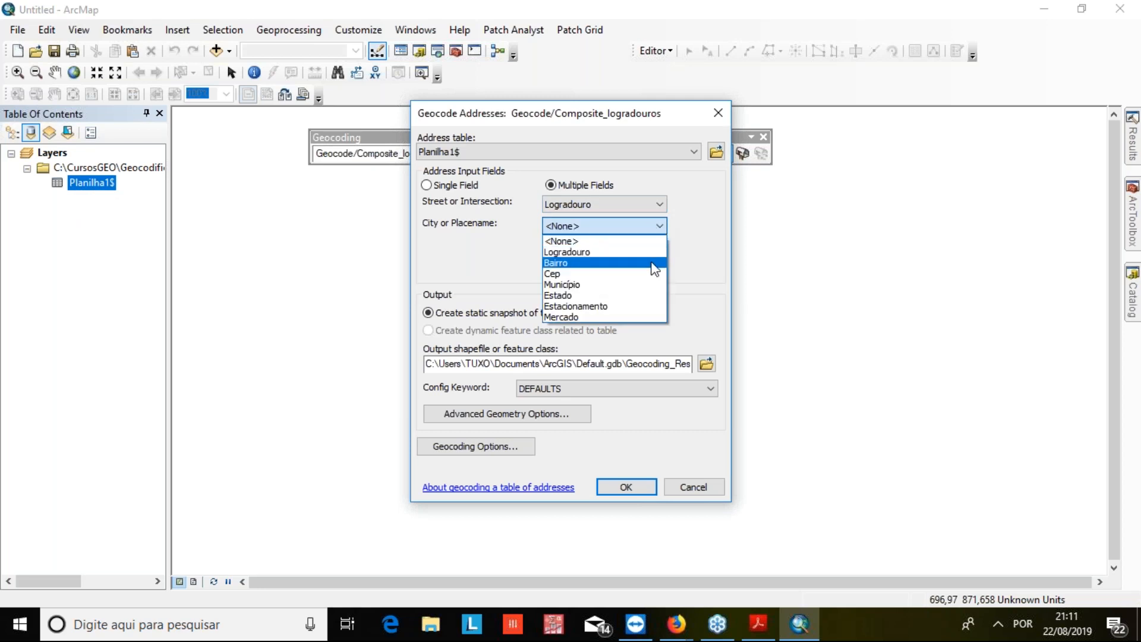
left_click(651, 265)
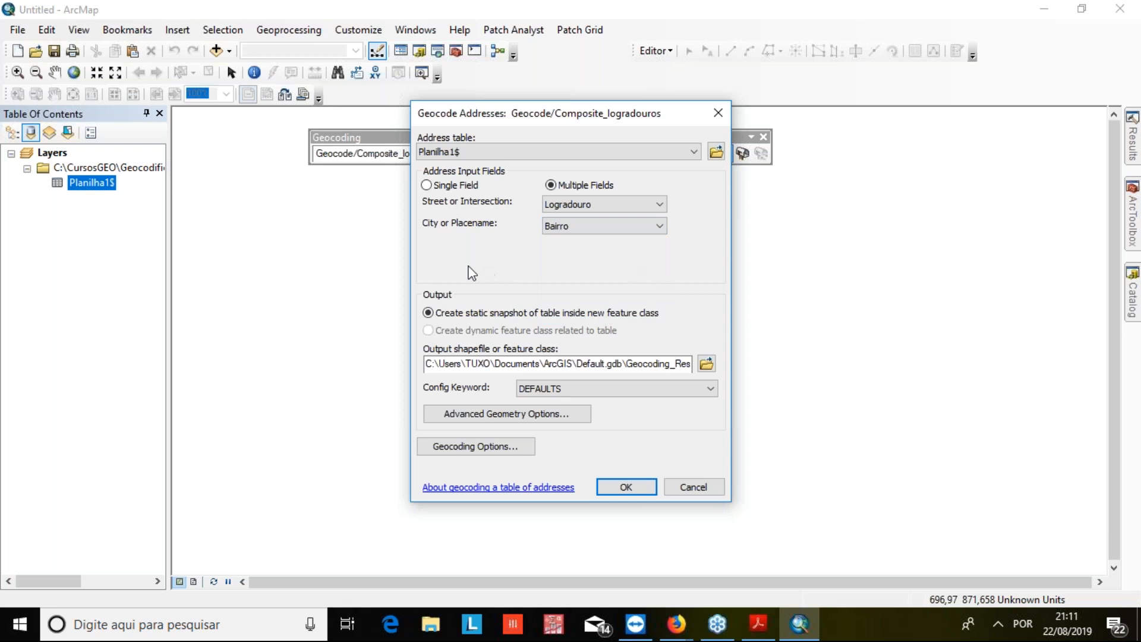
left_click(654, 227)
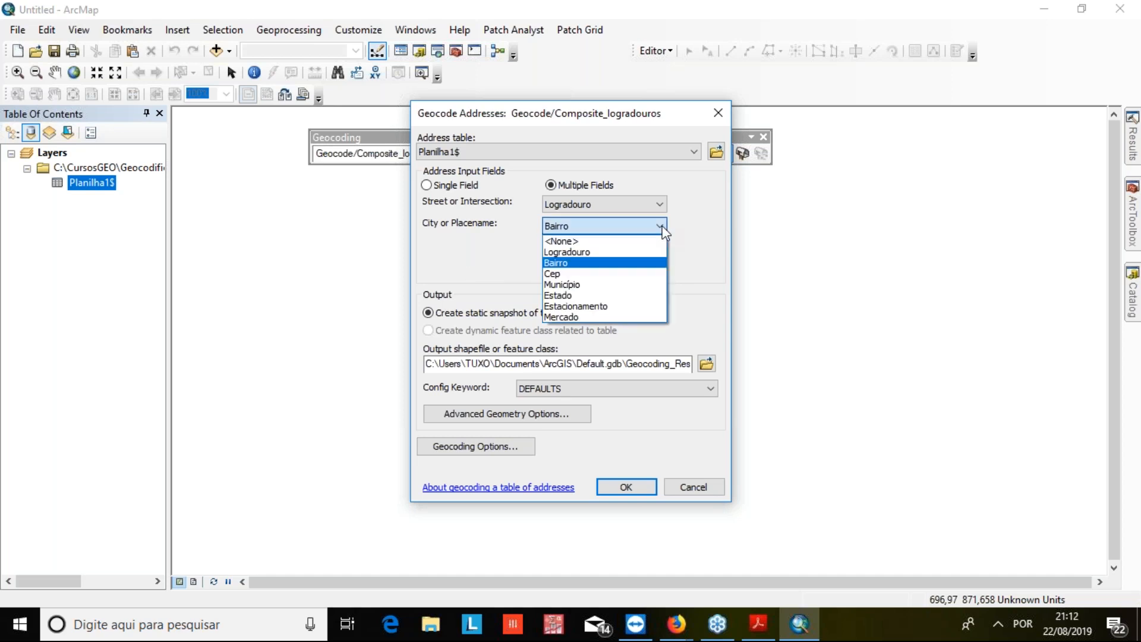
left_click(606, 285)
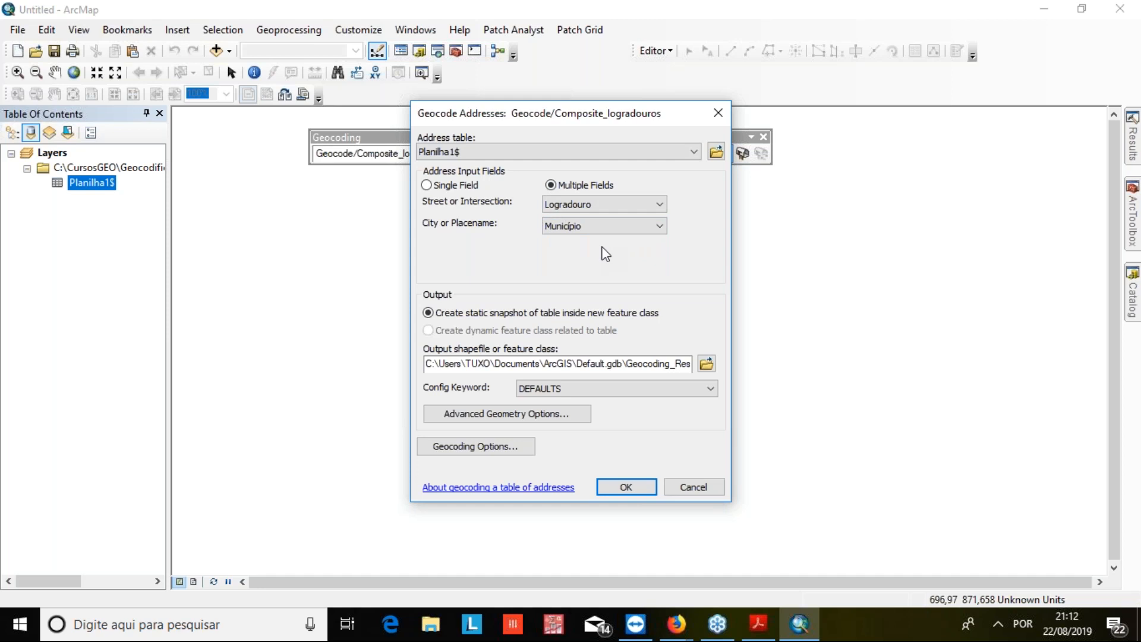
left_click(601, 226)
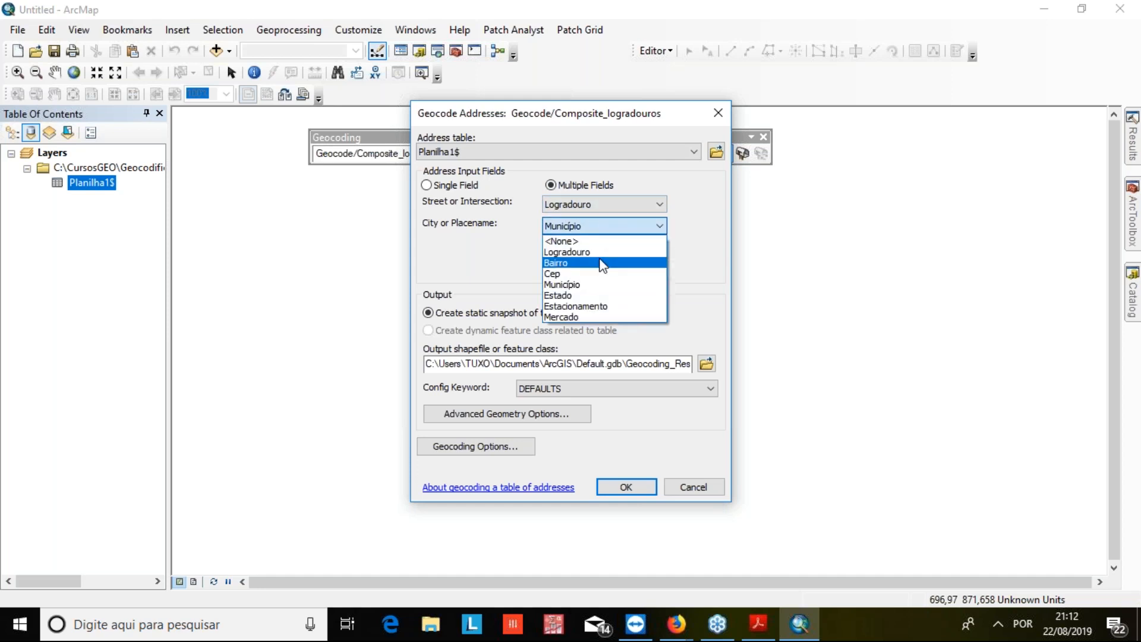
left_click(602, 265)
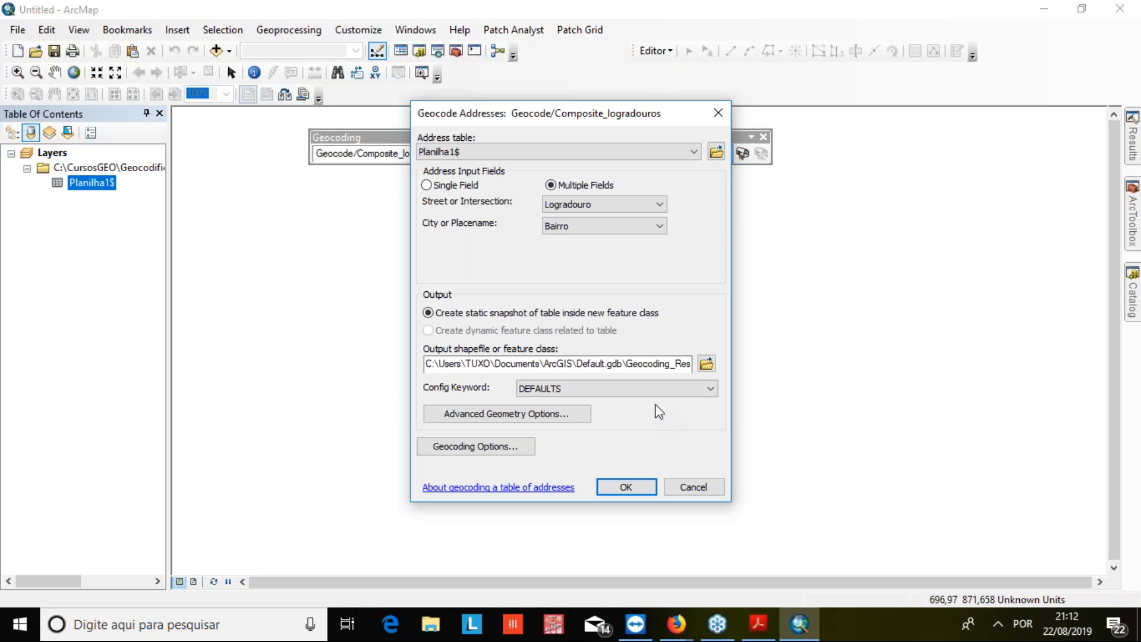
Step: Review the output's spatial reference in the Advanced Geometry Options and the locator choices and match scores in the Geocoding Options
left_click(553, 427)
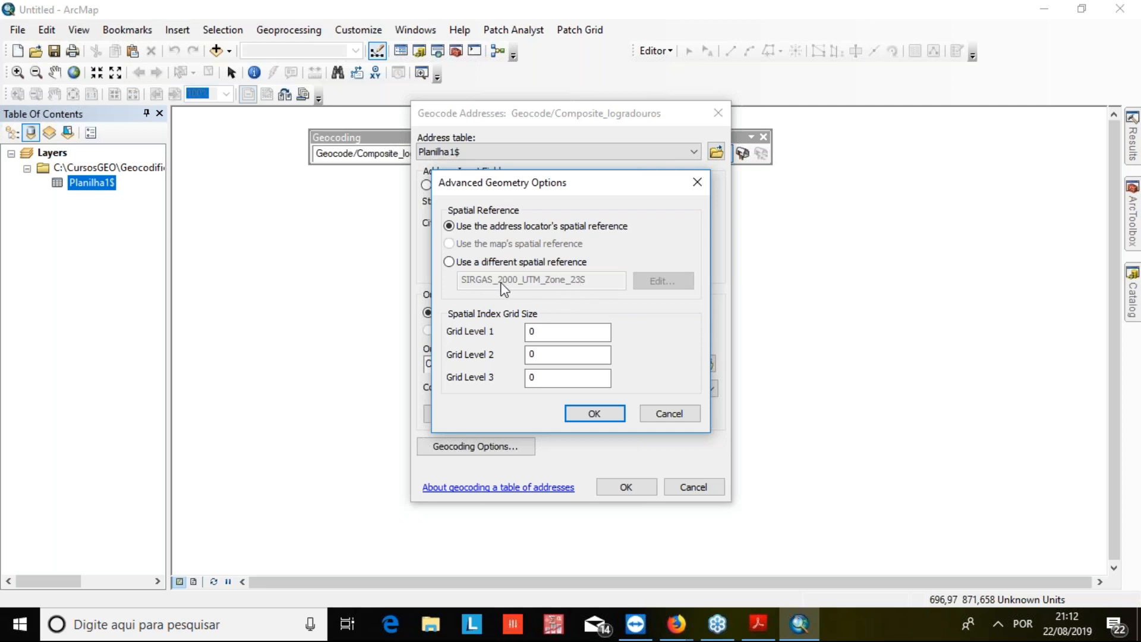
left_click(698, 182)
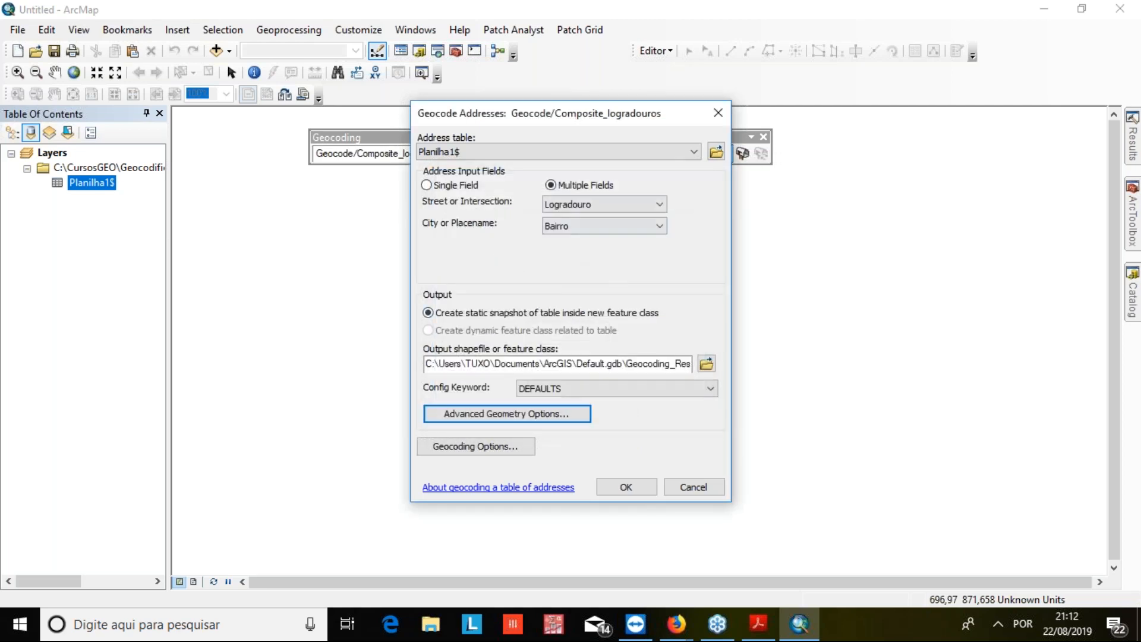
left_click(502, 447)
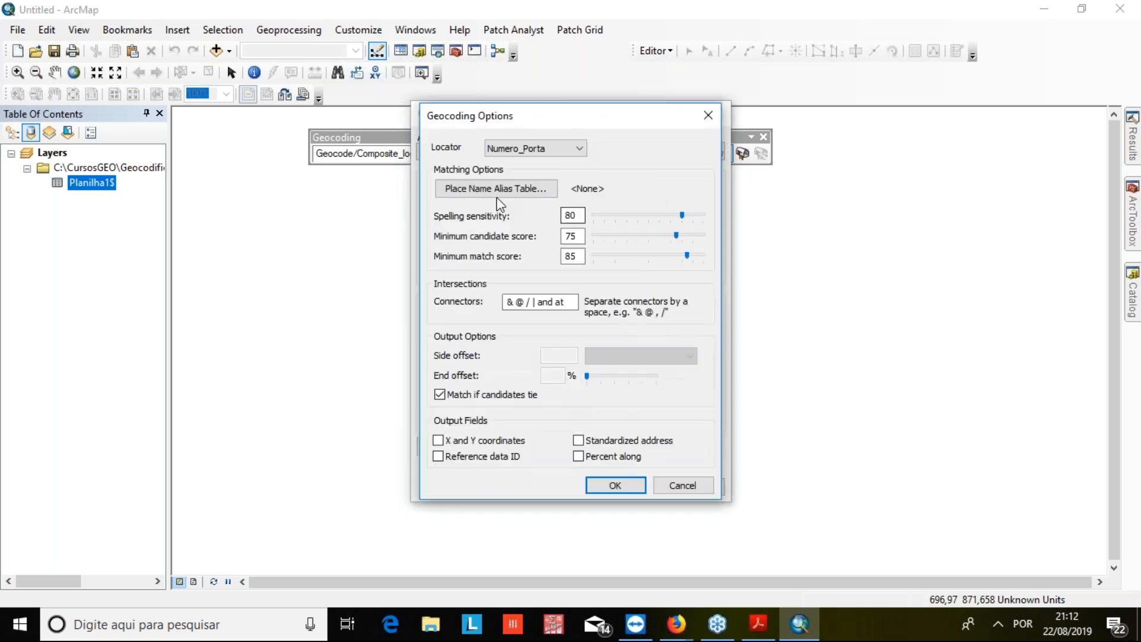
left_click(540, 148)
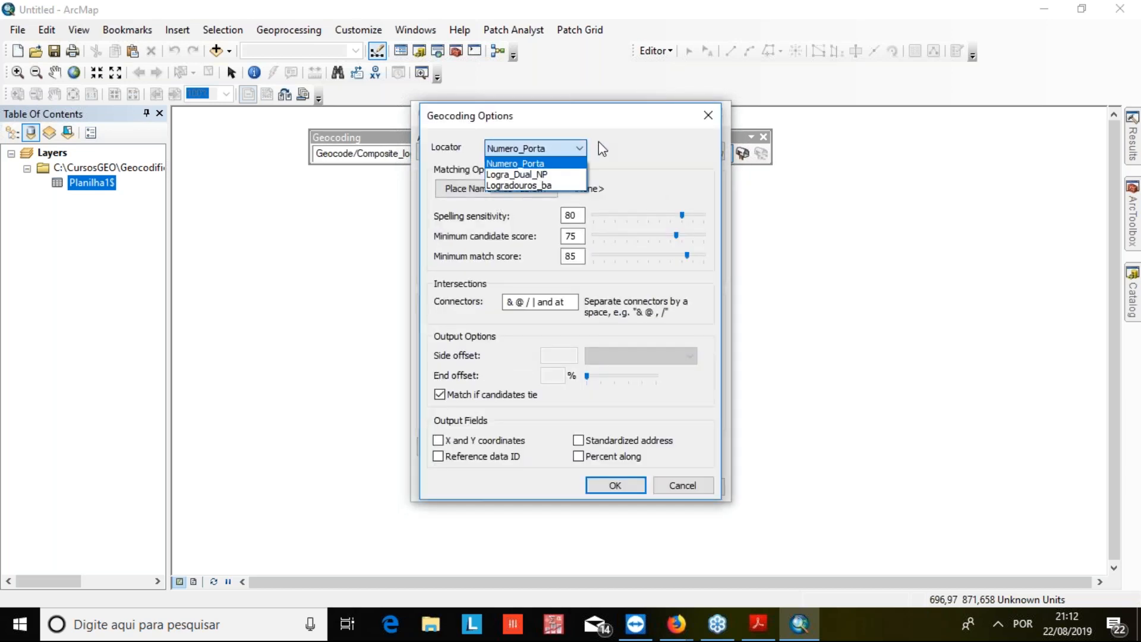
left_click(601, 145)
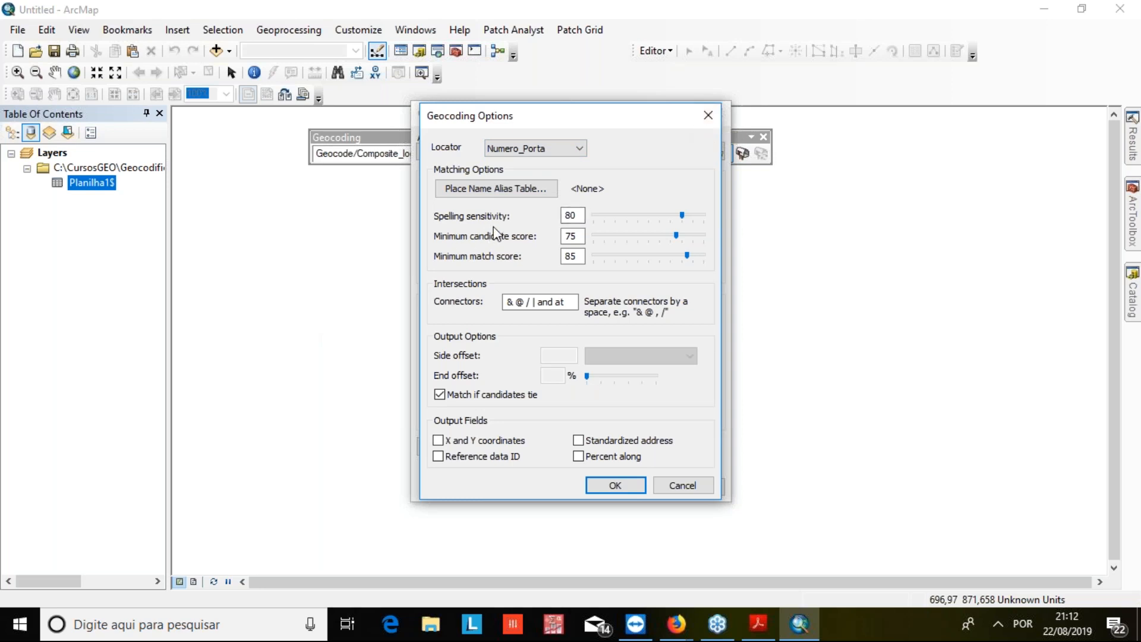
left_click(708, 116)
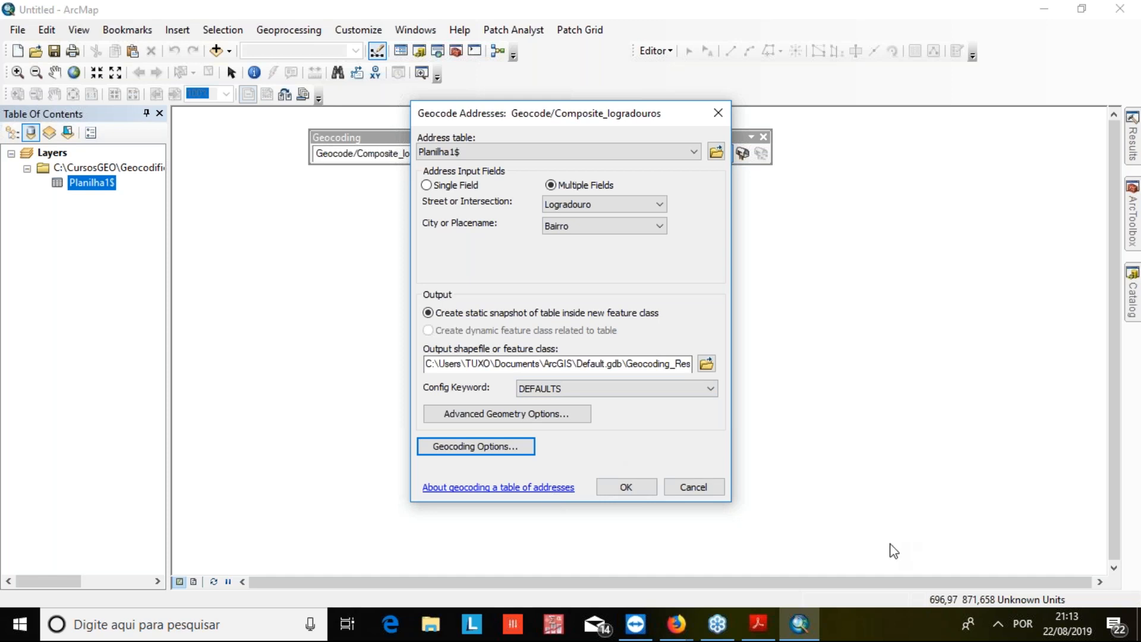
left_click(891, 544)
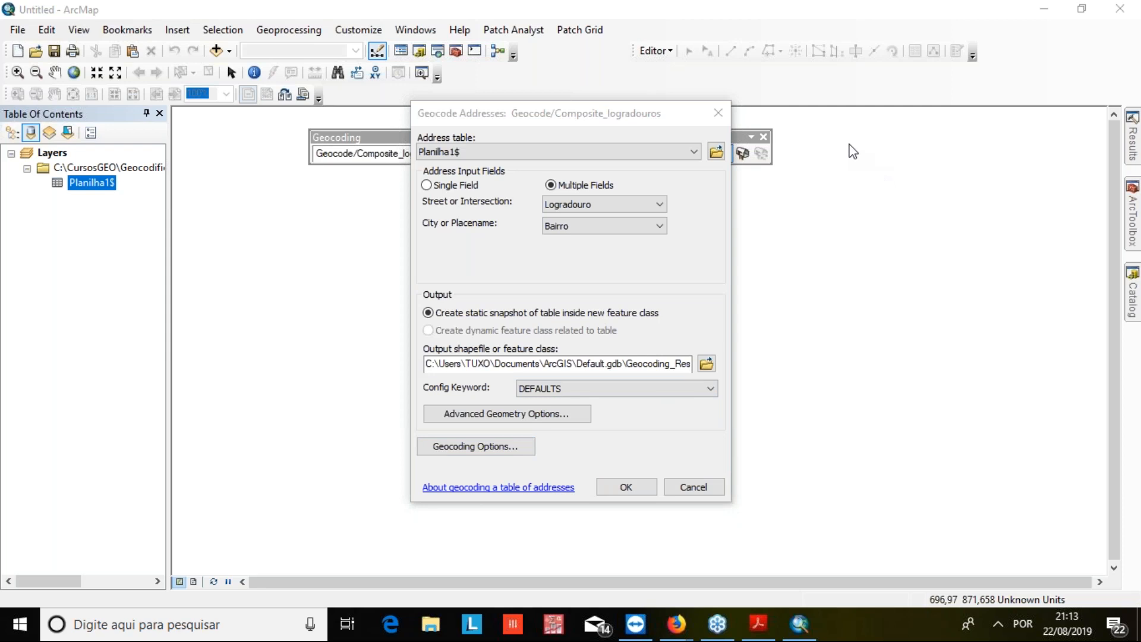
Step: Browse for the output feature class location and open the Geocodificacao folder under C:\CursosGEO
left_click(711, 365)
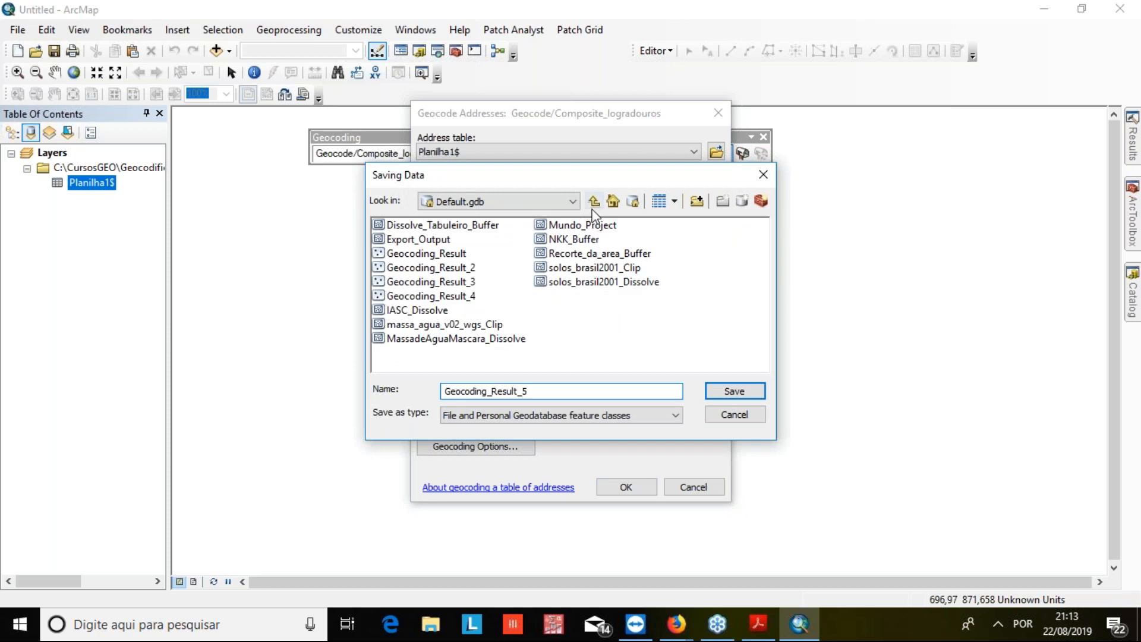
left_click(566, 203)
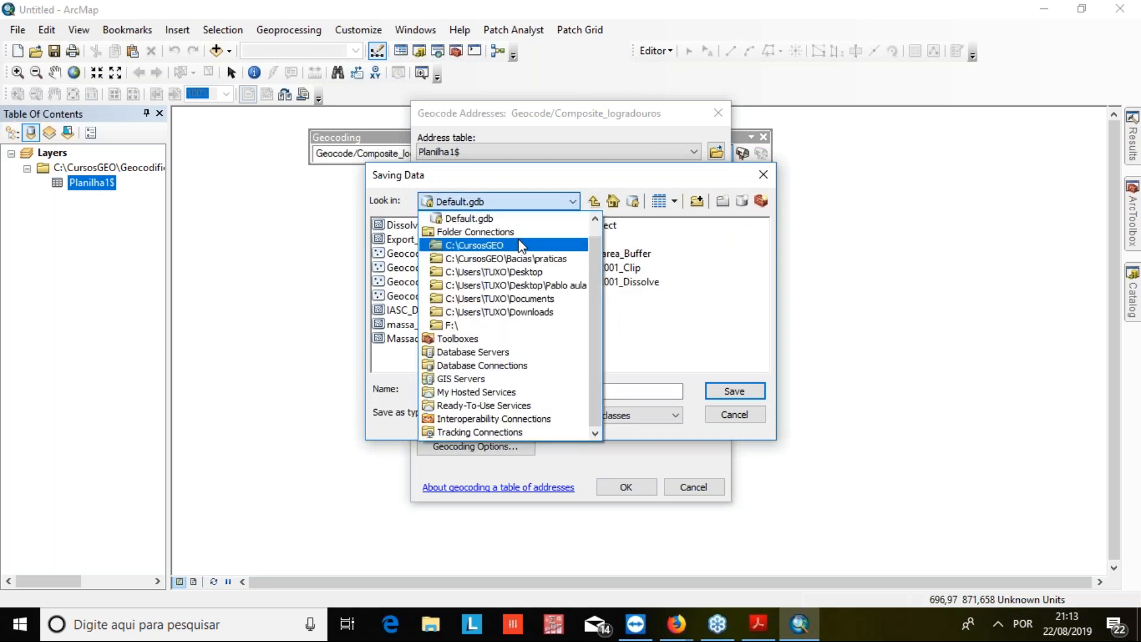
left_click(506, 245)
double_click(425, 296)
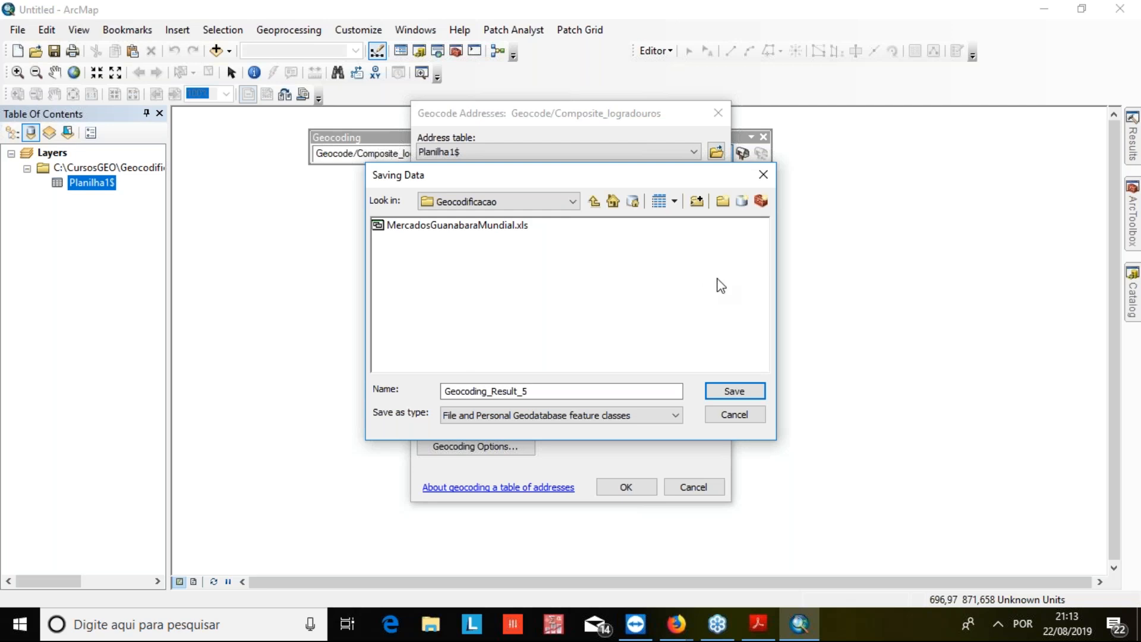
left_click(896, 542)
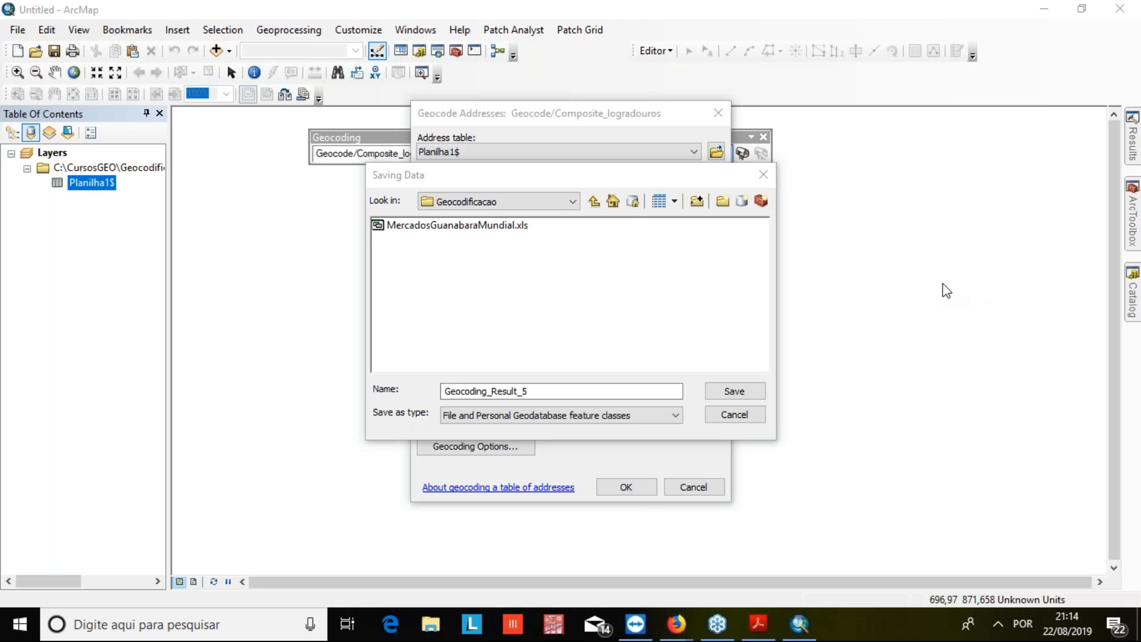
Step: Switch to Firefox and read the introduction and the good and bad sides of Shapefile on switchfromshapefile.org
key("alt+Tab")
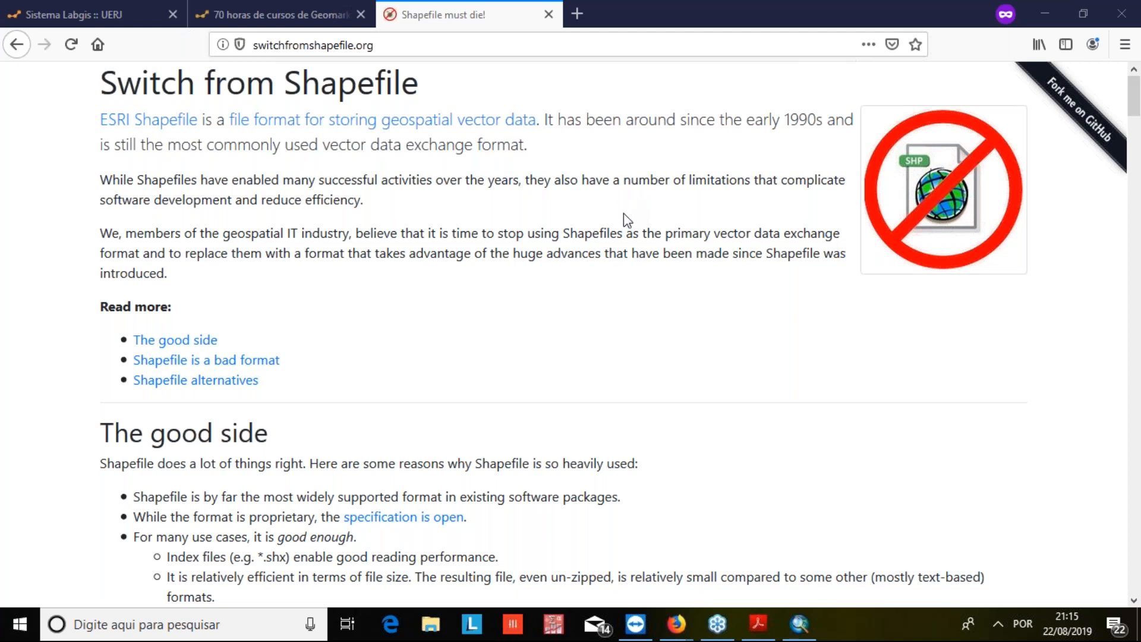
scroll(636, 216, "down", 4)
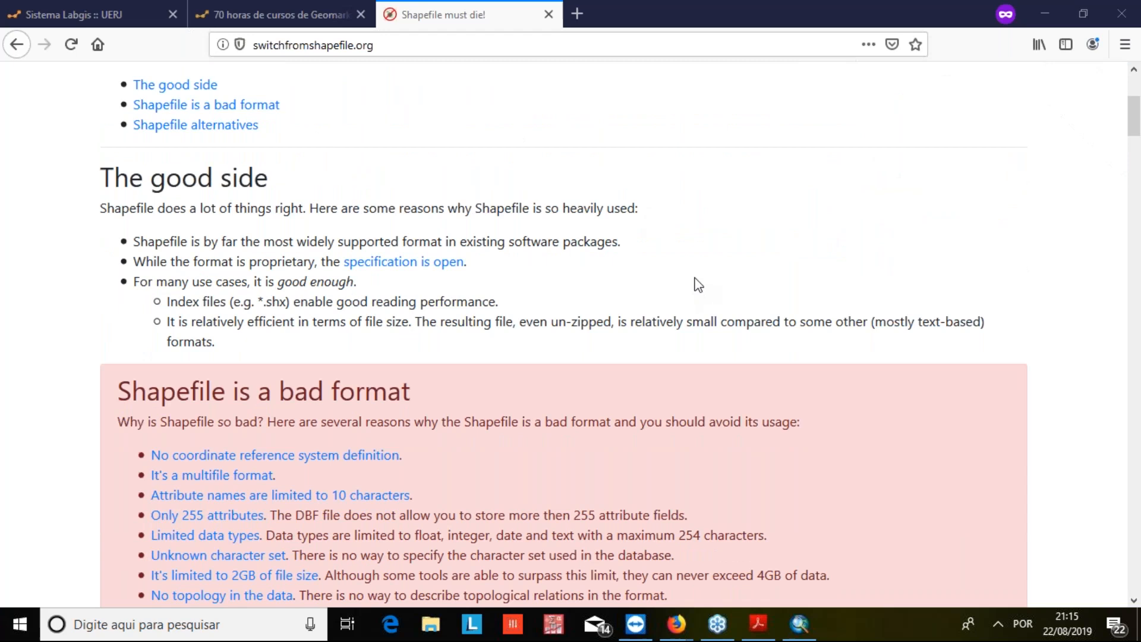
scroll(662, 245, "up", 4)
left_click(397, 52)
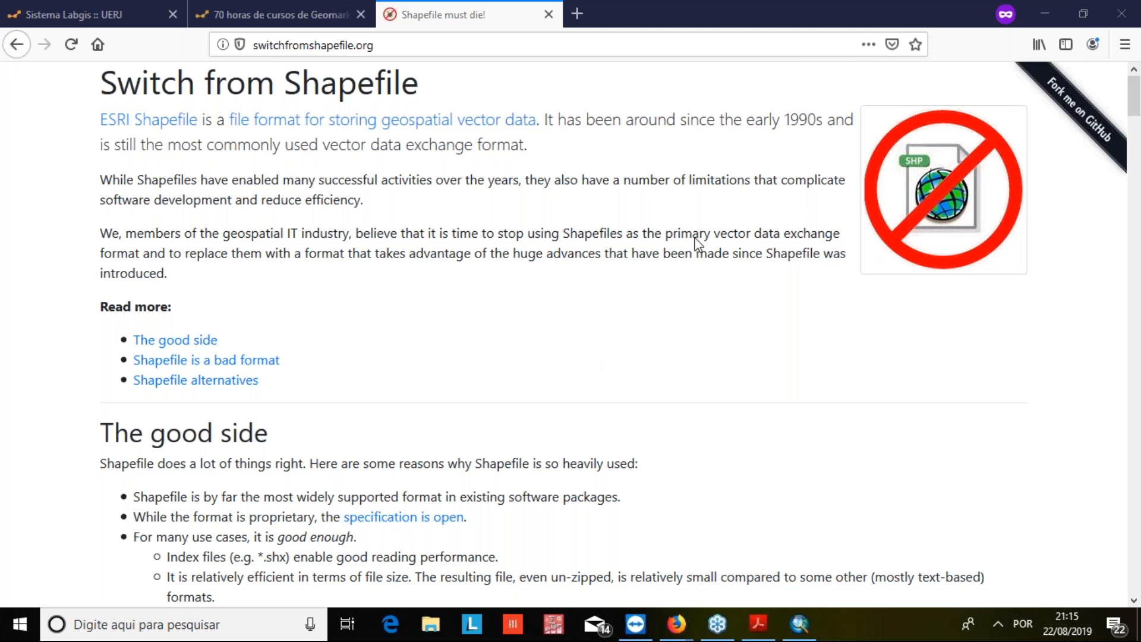
scroll(517, 197, "down", 3)
scroll(517, 196, "down", 4)
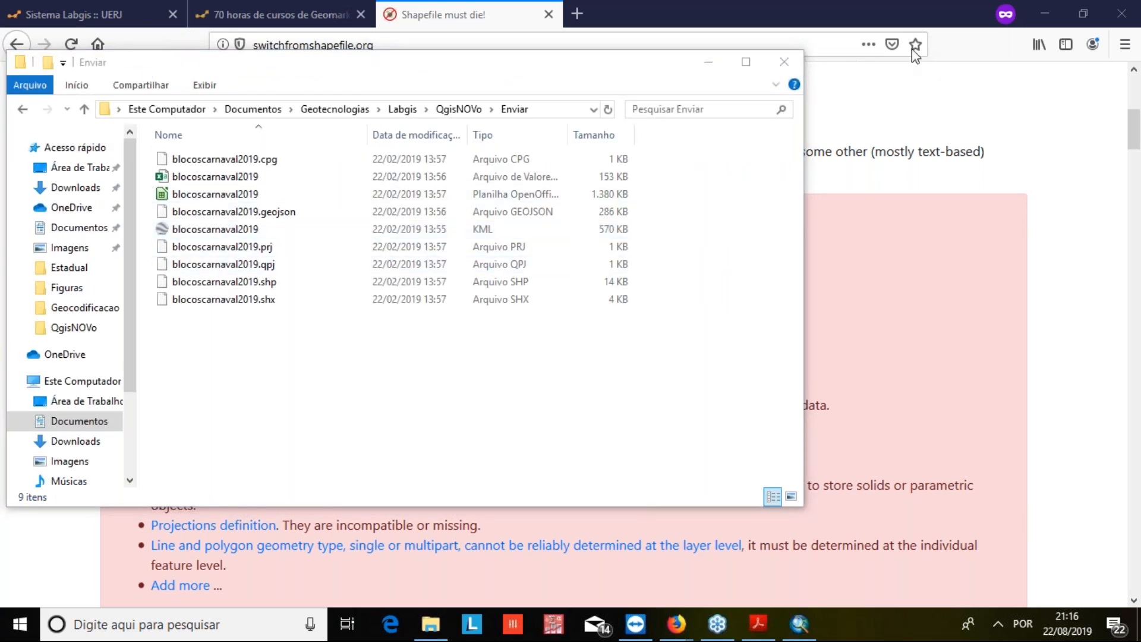
Step: In File Explorer's Enviar folder, examine the blocoscarnaval2019 files in KML, GeoJSON, spreadsheet and shapefile formats, including the .shp, .shx and .prj components
left_click(268, 252)
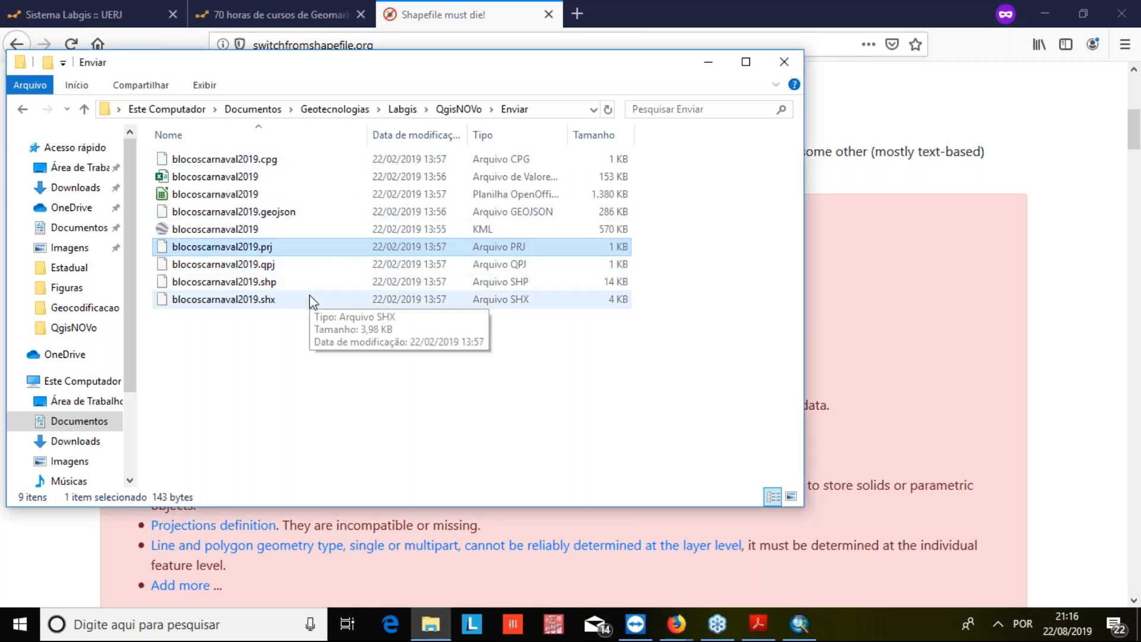
left_click(258, 231)
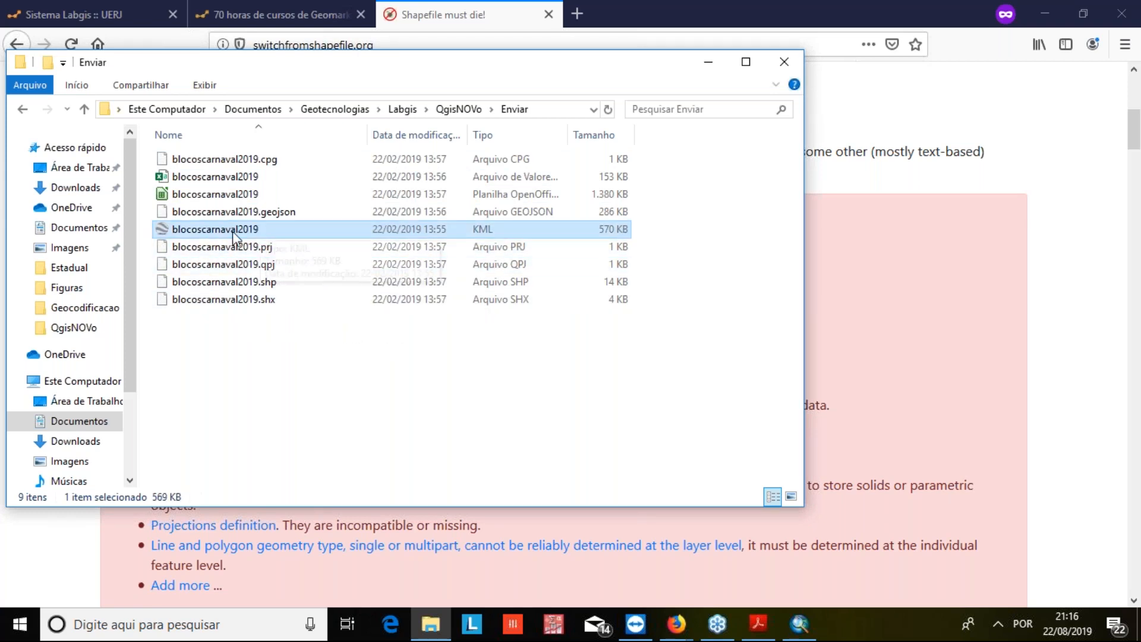
left_click(290, 213, "ctrl")
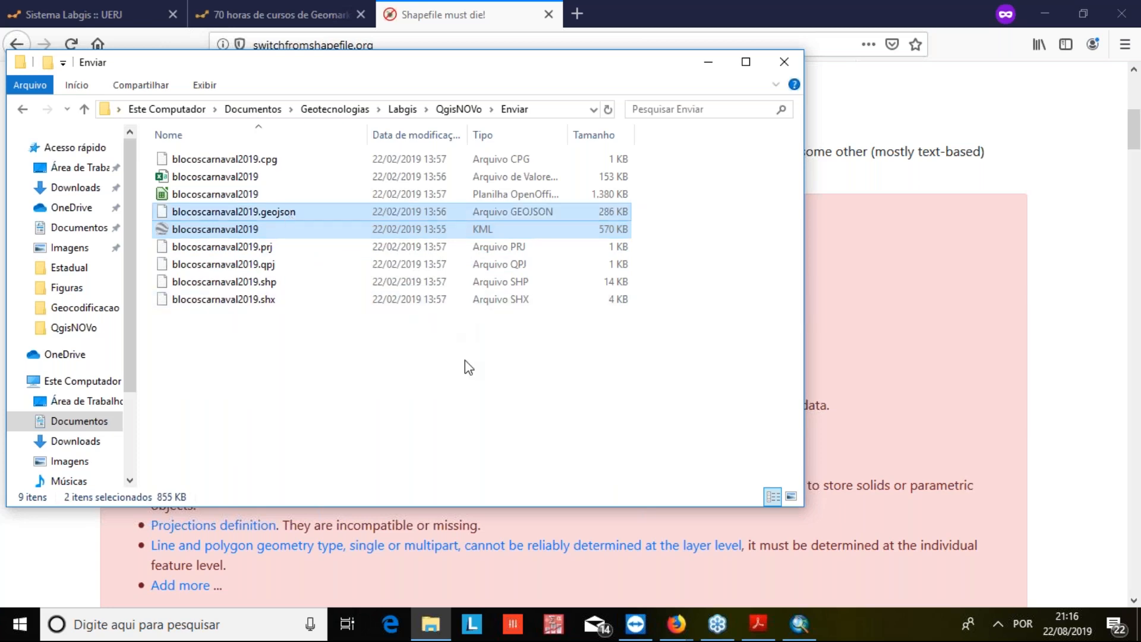
left_click(285, 178, "ctrl")
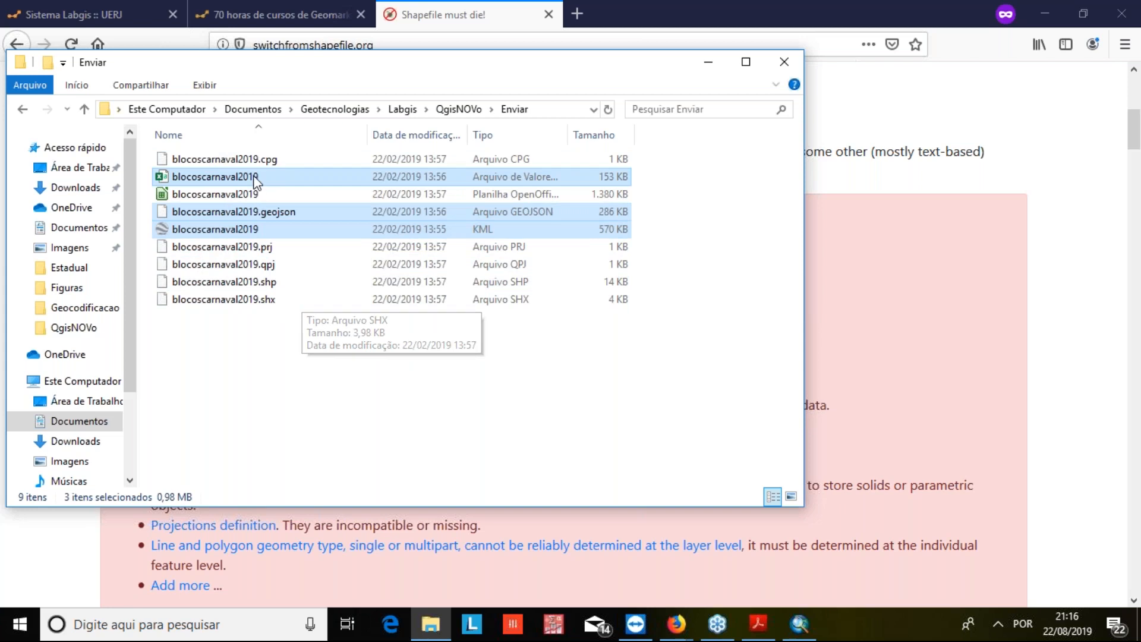
left_click(288, 194)
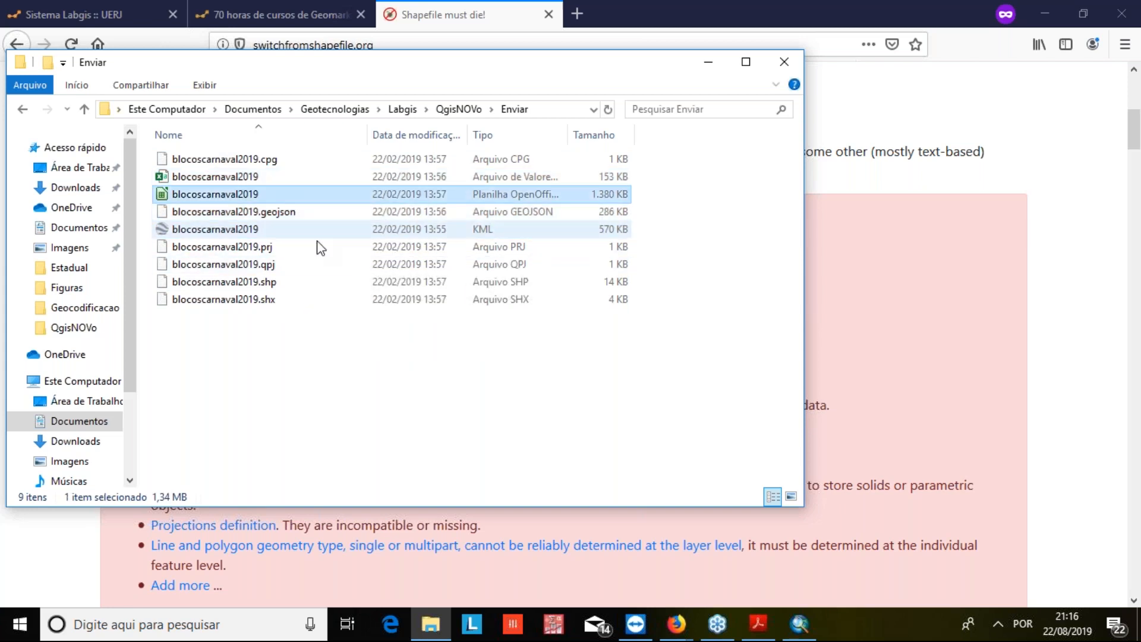
left_click(310, 300, "ctrl")
left_click(302, 282, "ctrl")
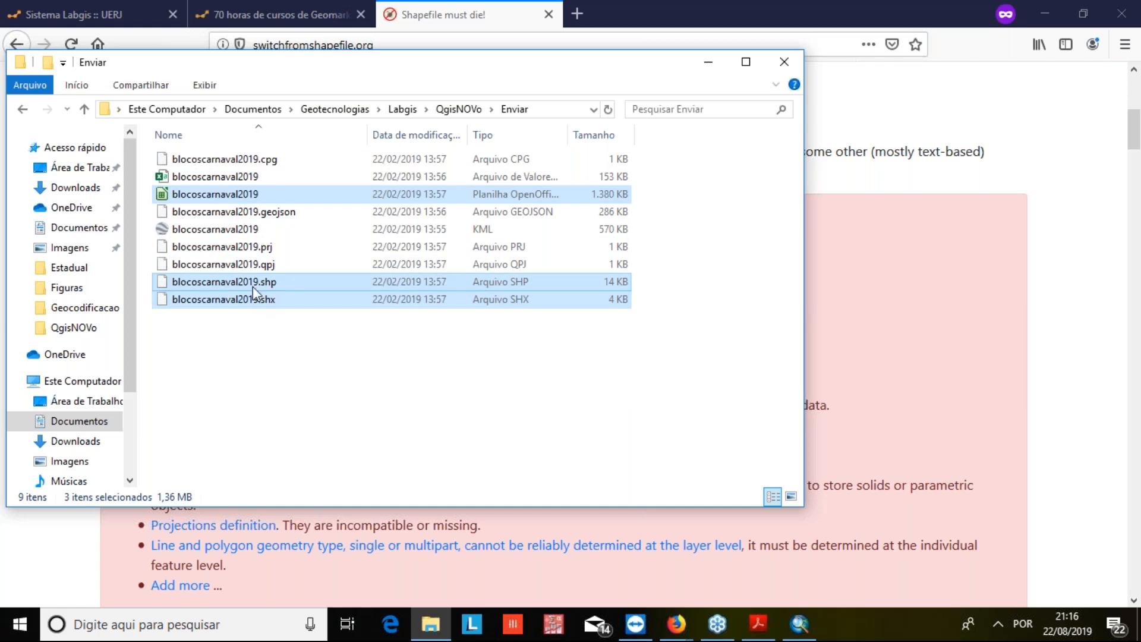
left_click(265, 248)
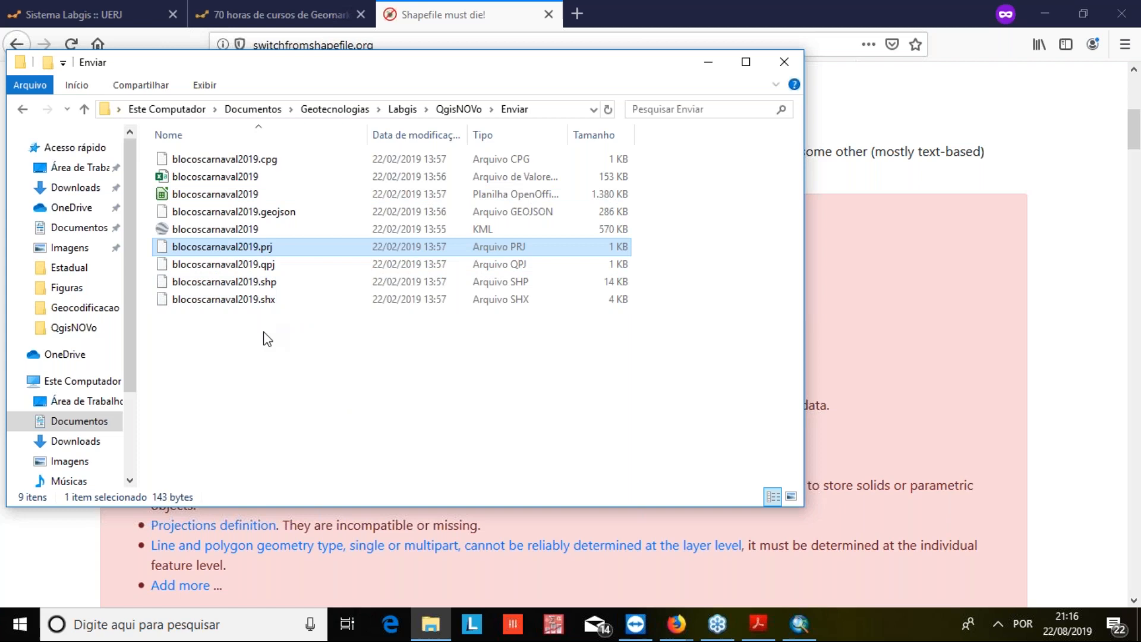
Step: Open blocoscarnaval2019.prj in Notepad++, examine its coordinate system definition, and close the editor and the Enviar folder
right_click(243, 253)
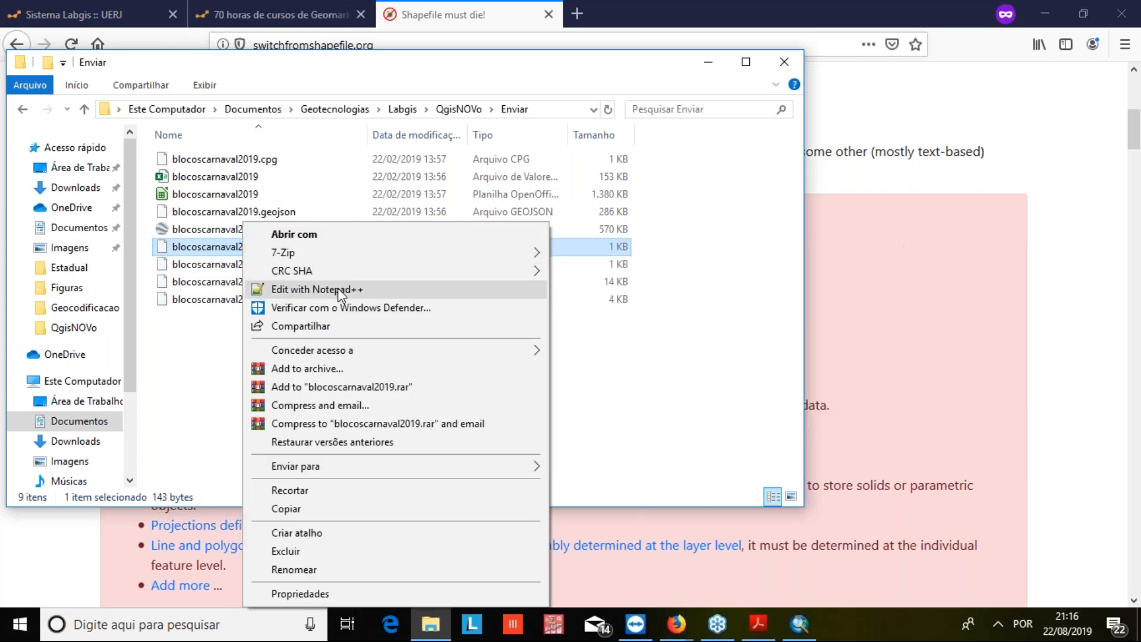
left_click(337, 289)
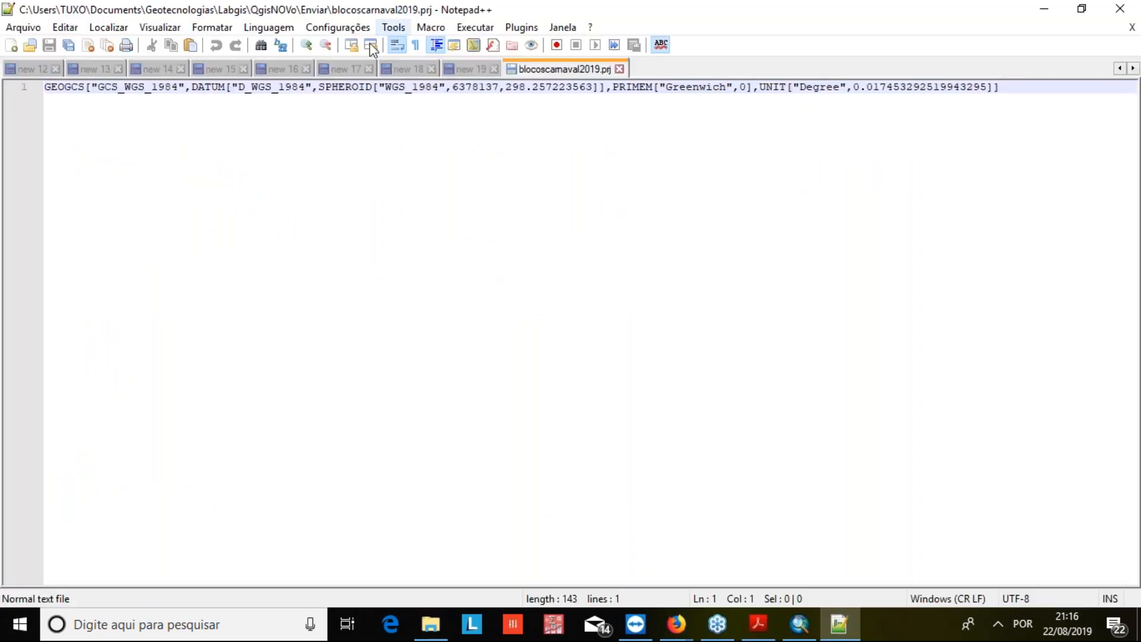
left_click(113, 98)
left_click_drag(66, 88, 279, 88)
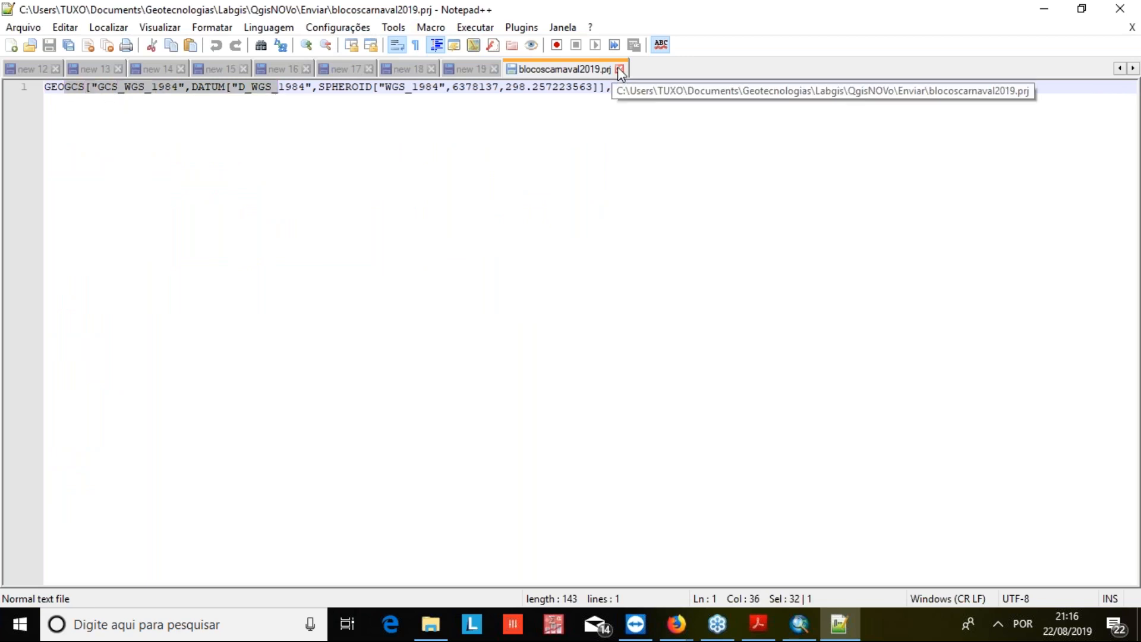
left_click(1120, 8)
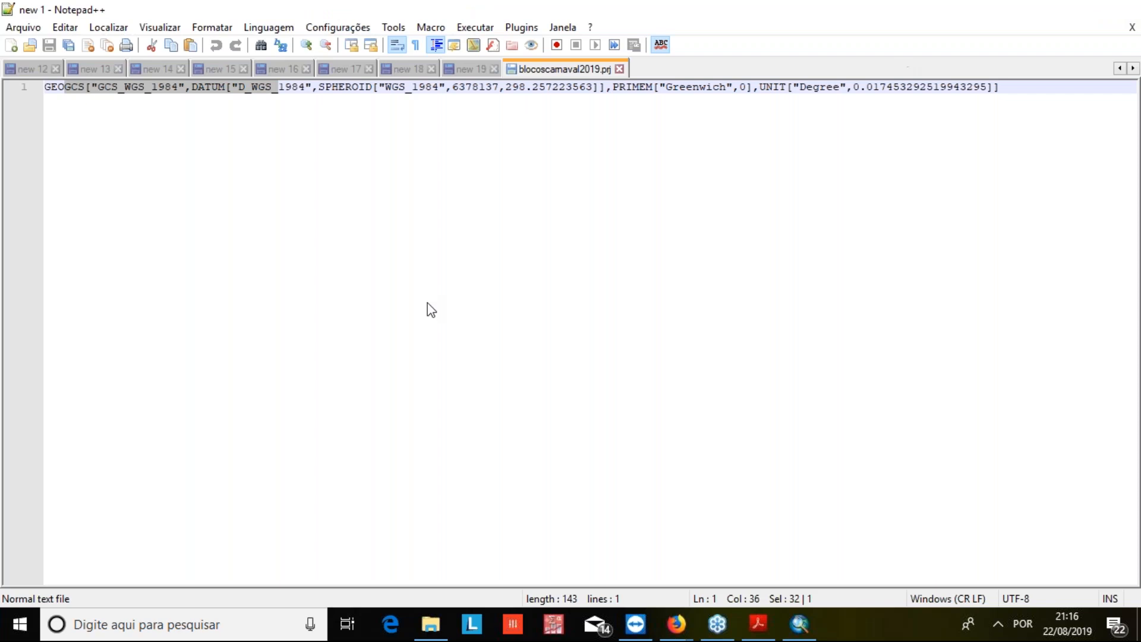
left_click(782, 61)
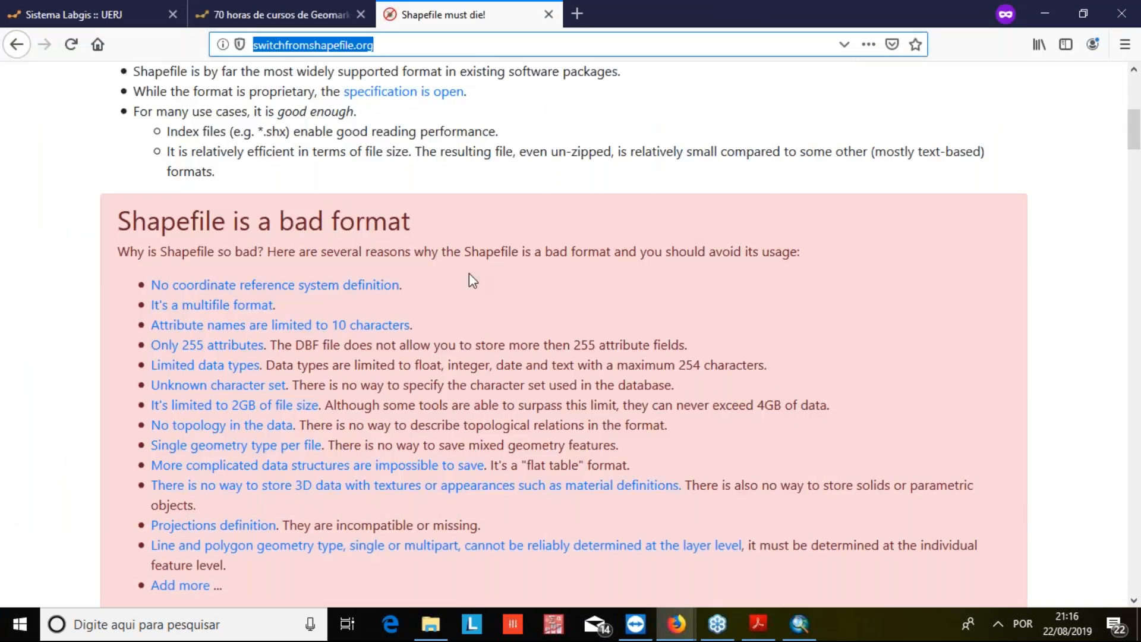
Step: Examine the web page's list of Shapefile drawbacks, focusing on the attribute name limit and the integer, date and text data types
scroll(484, 275, "down", 3)
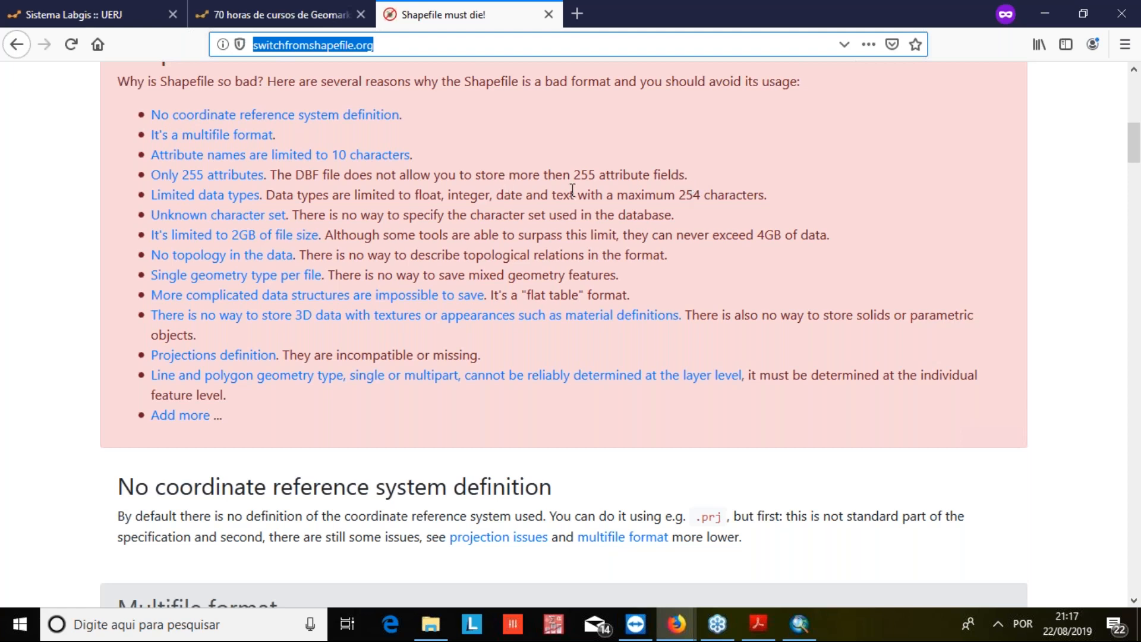
left_click_drag(421, 168, 457, 159)
left_click(458, 157)
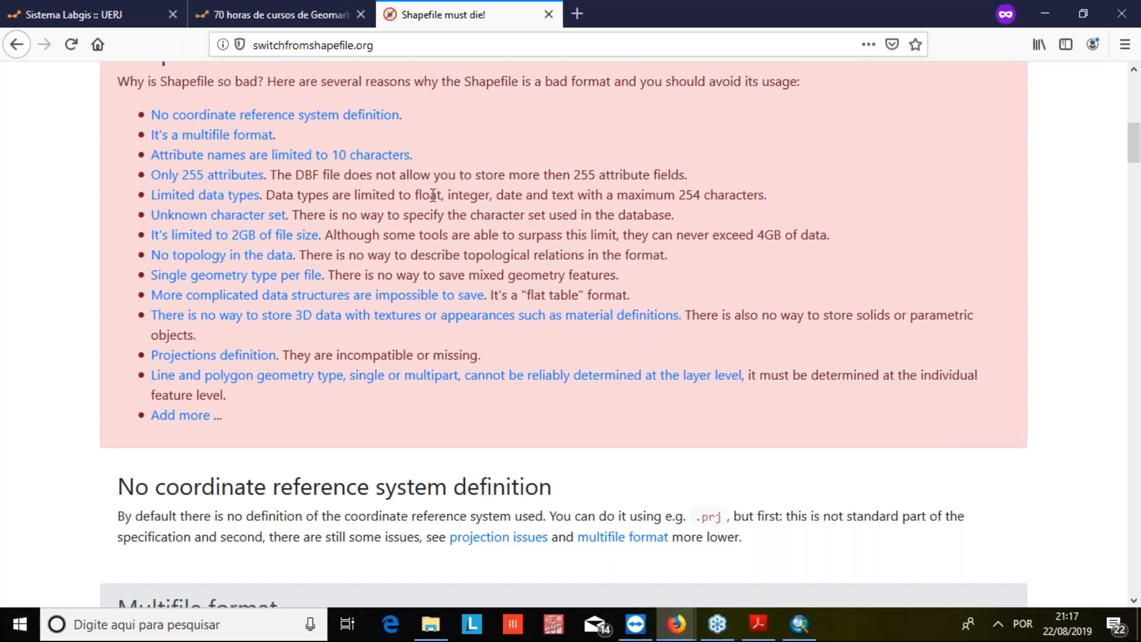
double_click(467, 196)
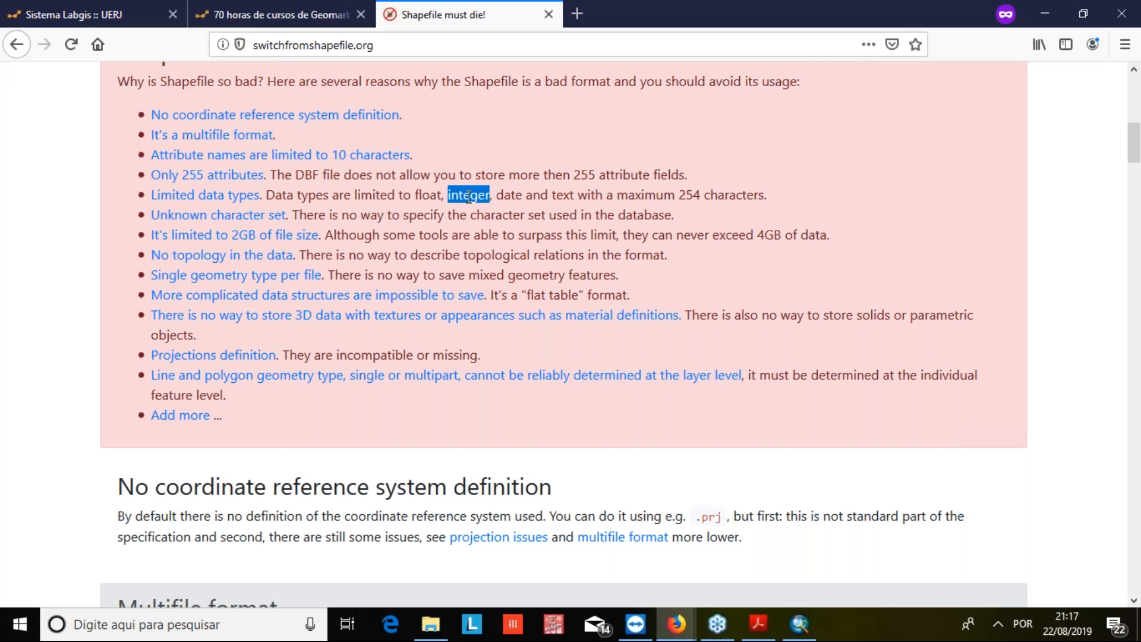
double_click(510, 195)
double_click(563, 195)
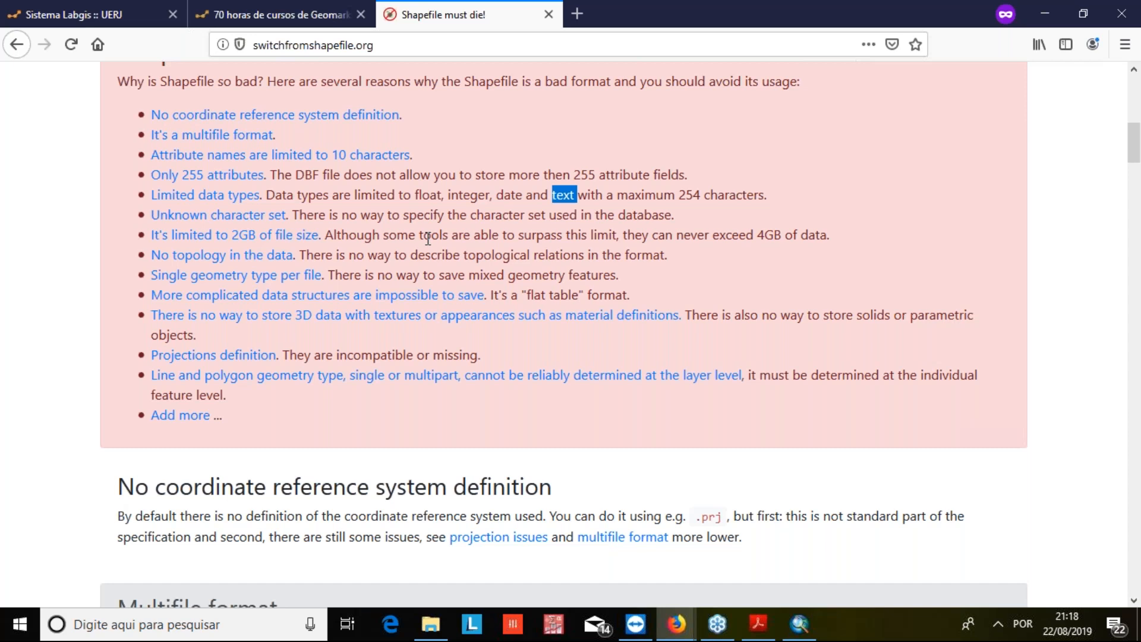
Step: Read through the detailed sections on Shapefile limitations down to the Alternatives section
scroll(428, 238, "down", 5)
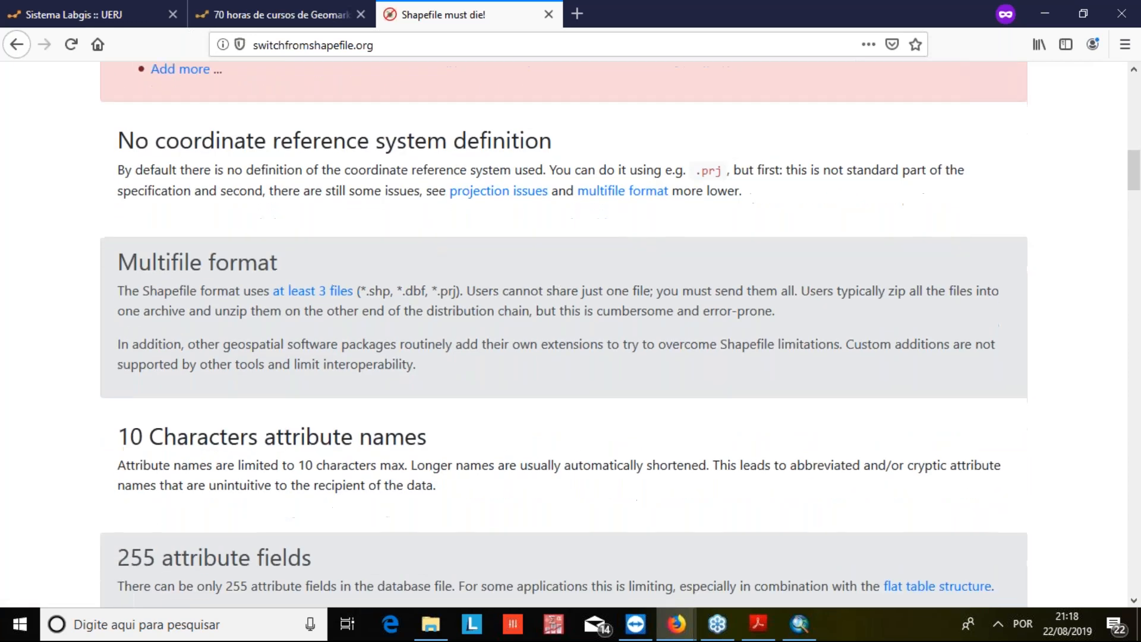
scroll(420, 252, "down", 8)
scroll(436, 278, "down", 3)
scroll(436, 277, "down", 20)
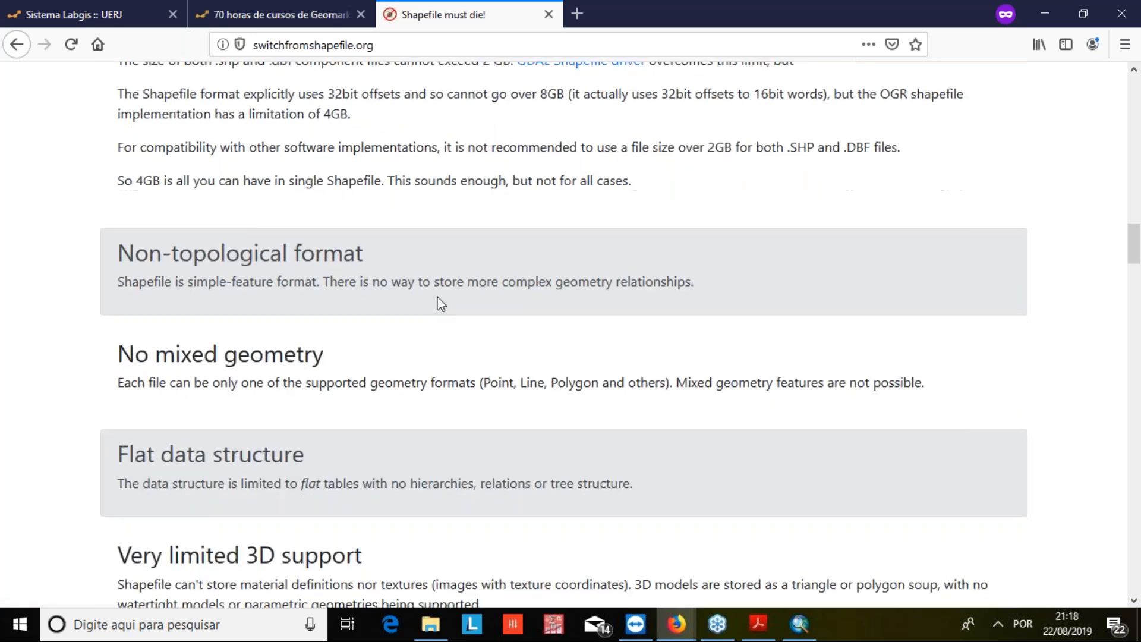
scroll(441, 287, "down", 4)
scroll(163, 321, "up", 5)
scroll(295, 365, "down", 4)
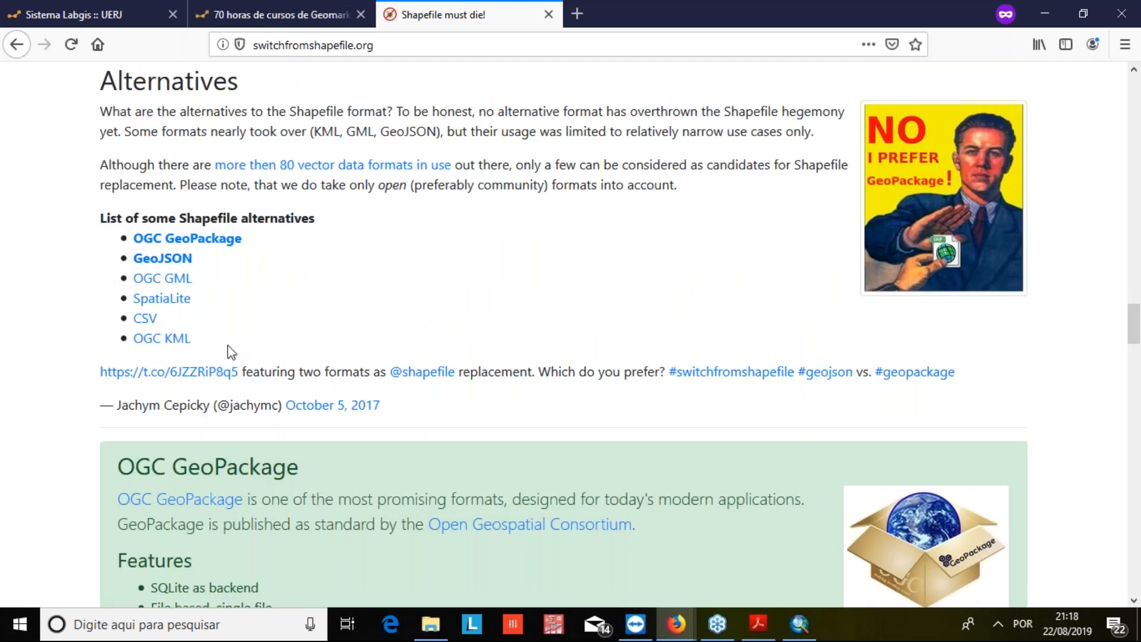
Step: Review the listed Shapefile alternatives from OGC KML up to OGC GeoPackage, and read the GeoPackage features and description
left_click_drag(232, 352, 130, 337)
left_click_drag(206, 320, 127, 318)
left_click_drag(226, 302, 109, 309)
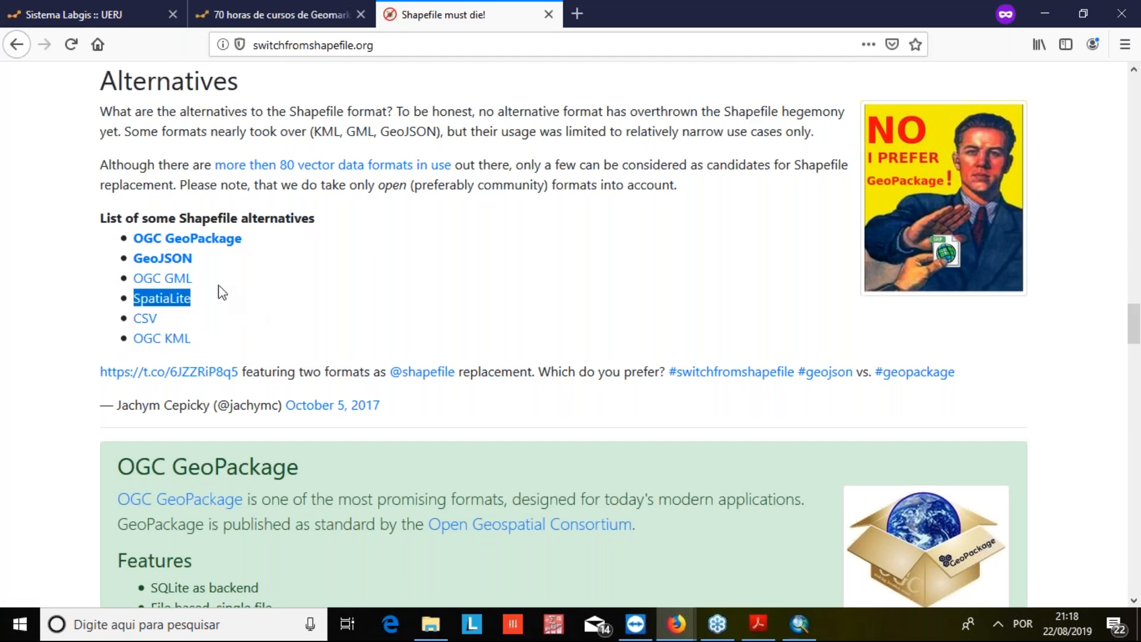
left_click_drag(217, 278, 57, 277)
left_click_drag(229, 260, 67, 267)
left_click_drag(324, 248, 112, 237)
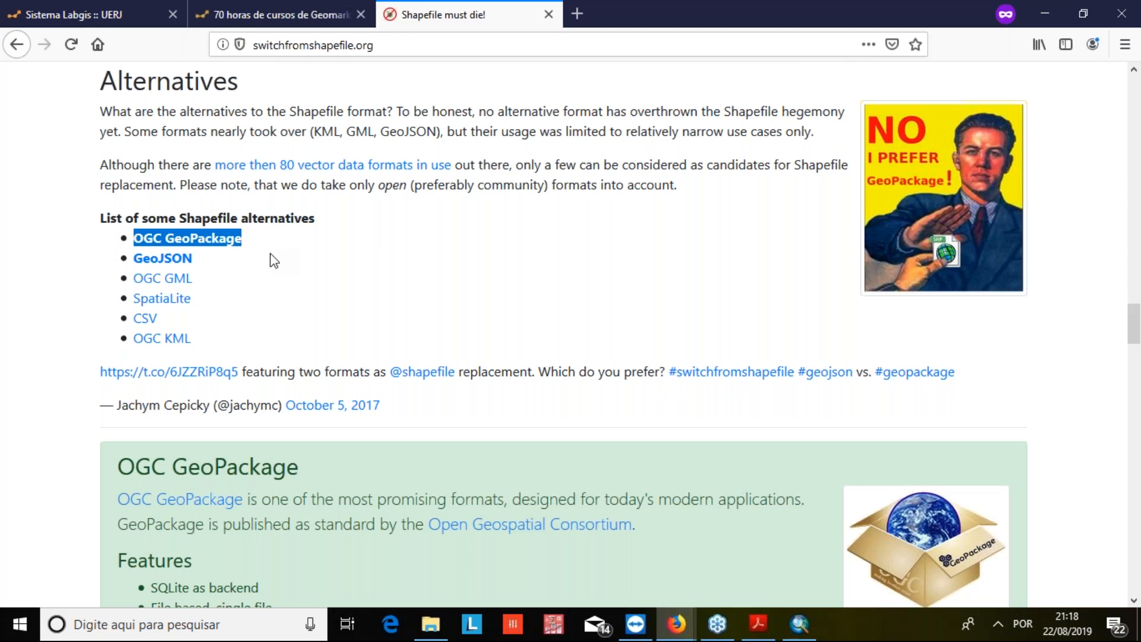
scroll(357, 298, "down", 4)
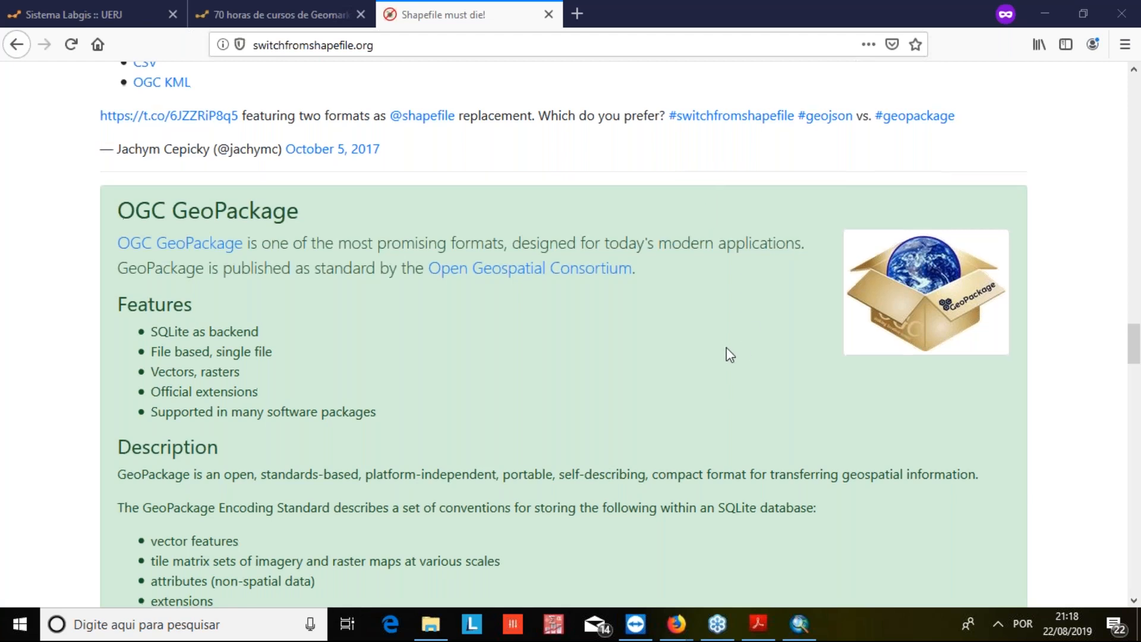
scroll(720, 280, "down", 4)
scroll(721, 277, "up", 7)
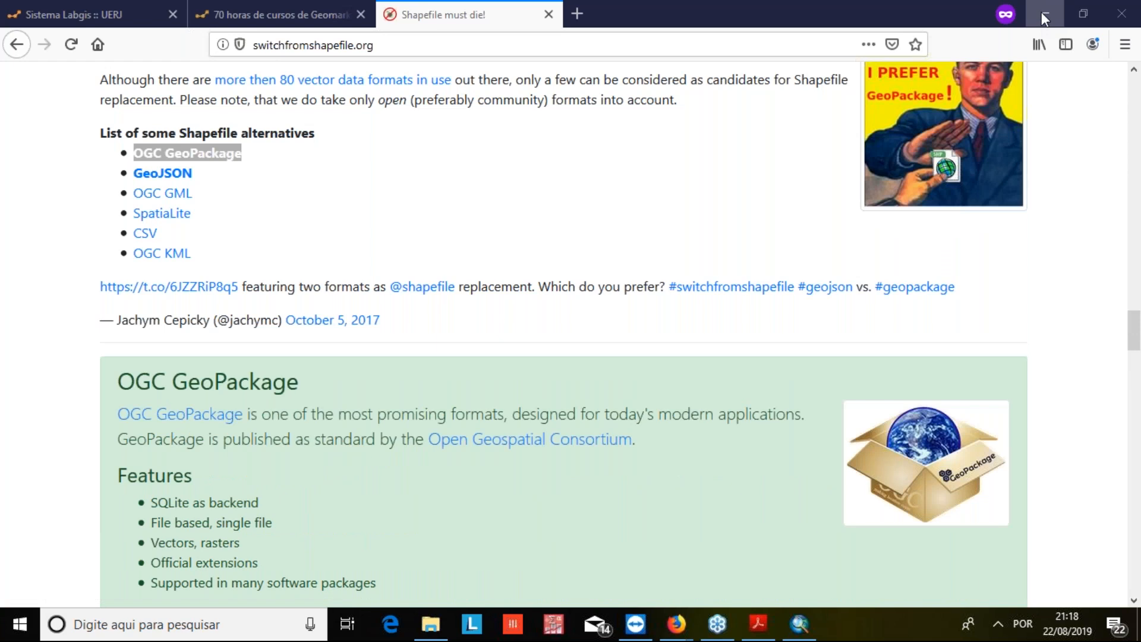
Step: Return to ArcMap and create a new file geodatabase with the default name in the Geocodificacao folder
left_click(1044, 13)
left_click(722, 67)
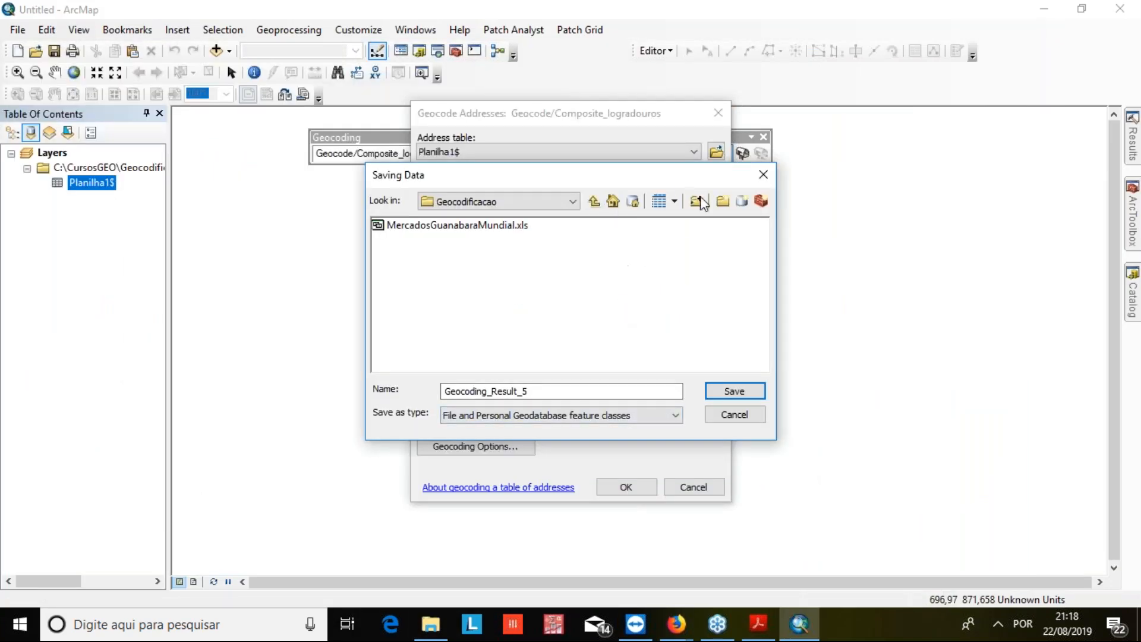
left_click(739, 200)
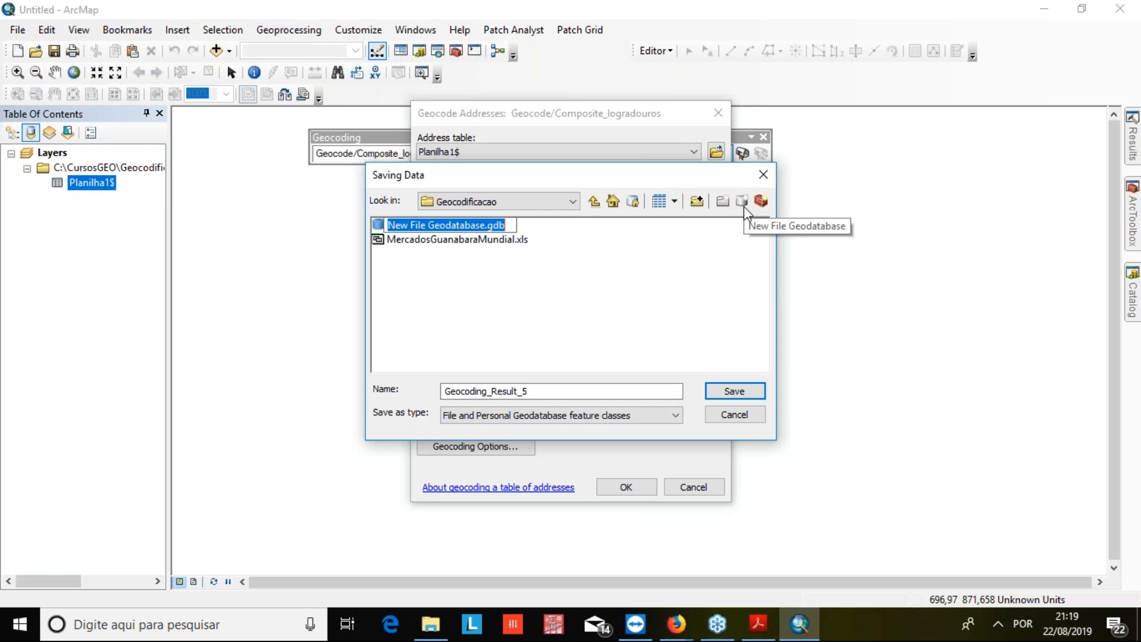
left_click(614, 257)
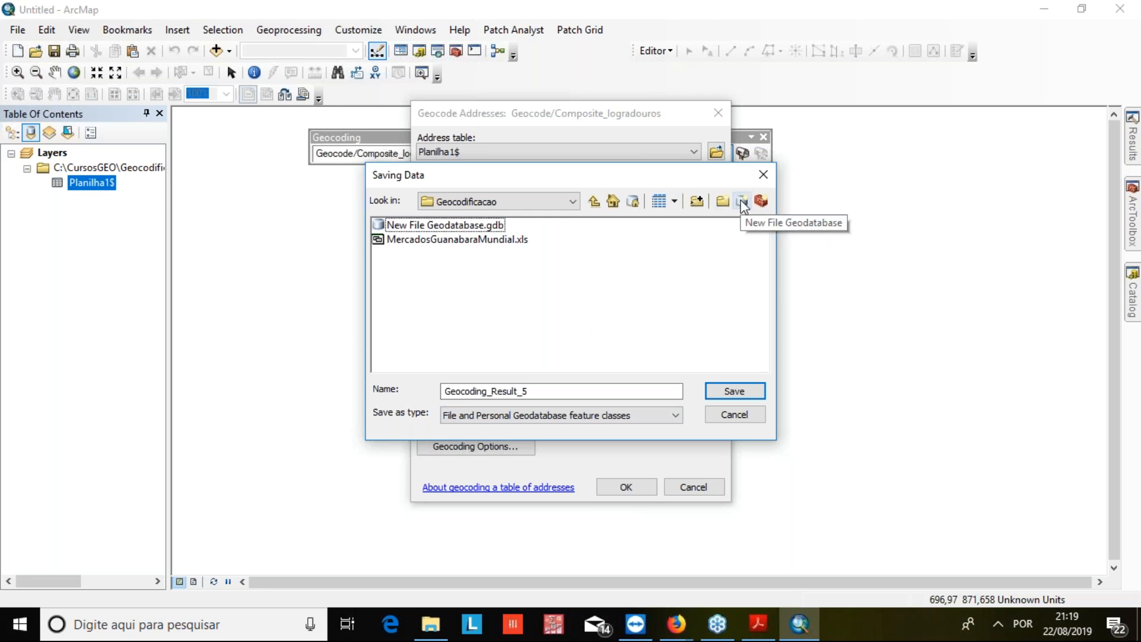
left_click(887, 535)
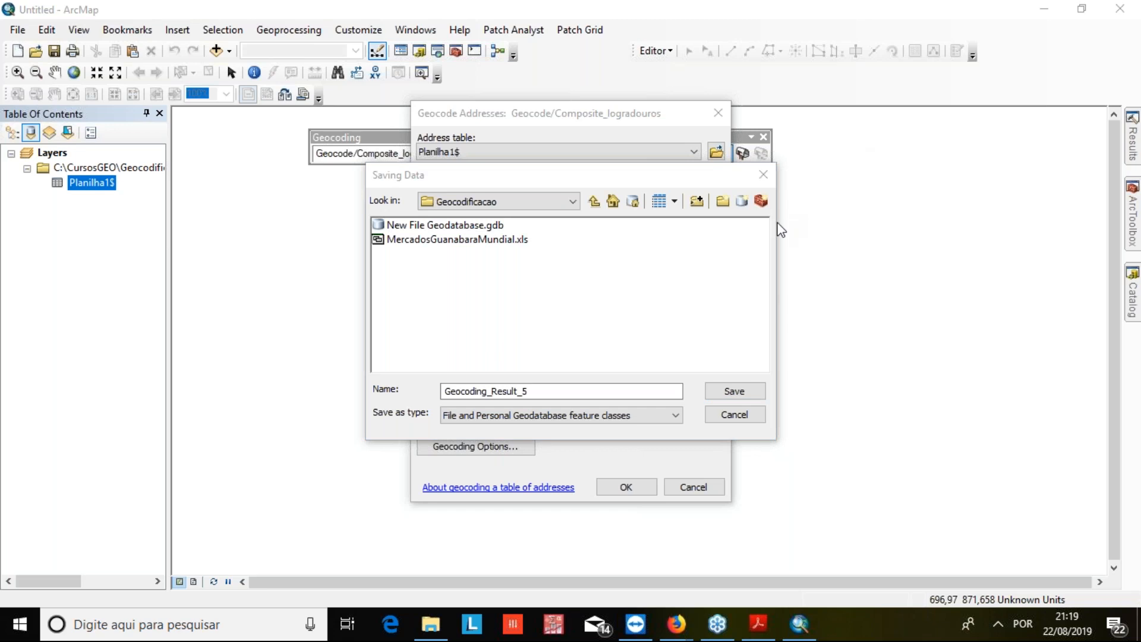
Step: Rename the new file geodatabase in the Geocodificacao folder as Geocodificacao
left_click(469, 224)
left_click(469, 225)
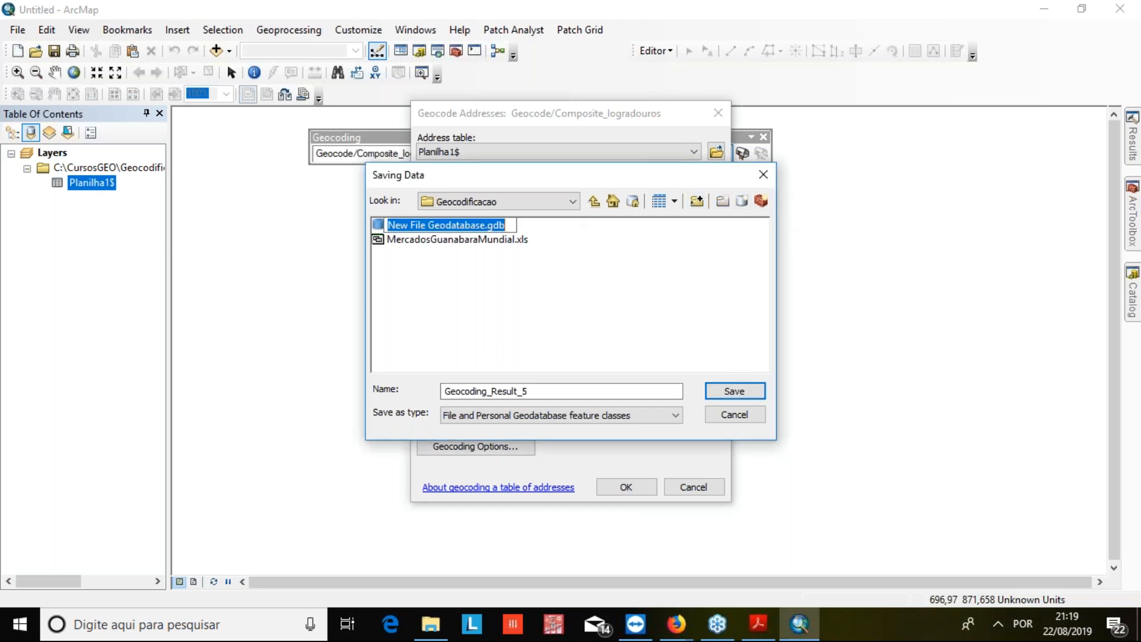
type("Geoc")
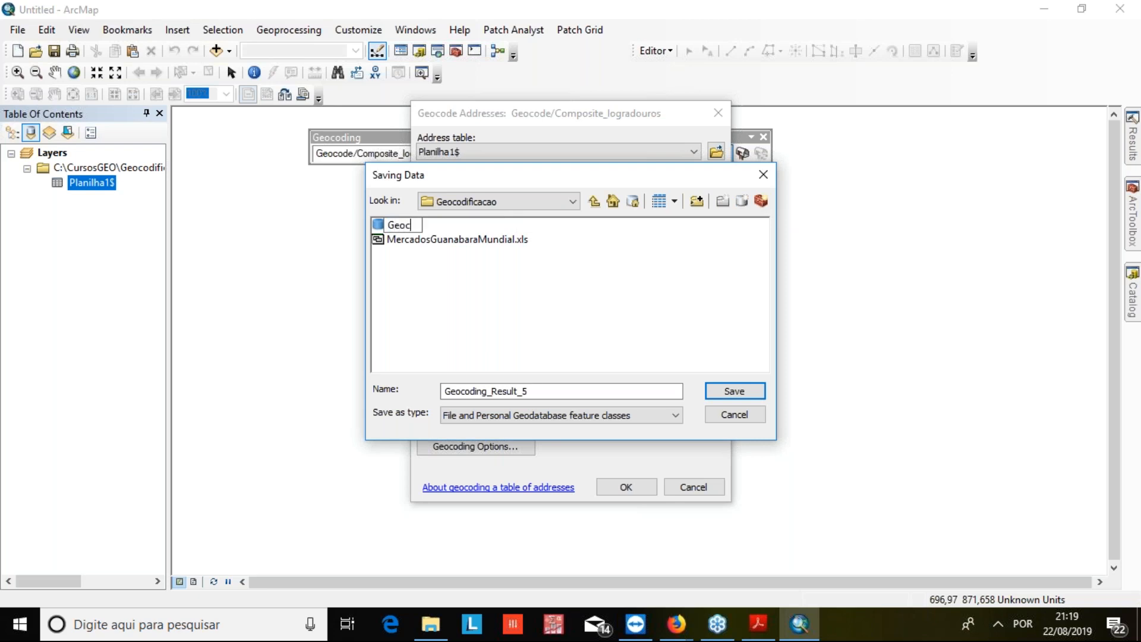
type("odificacao")
key("Return")
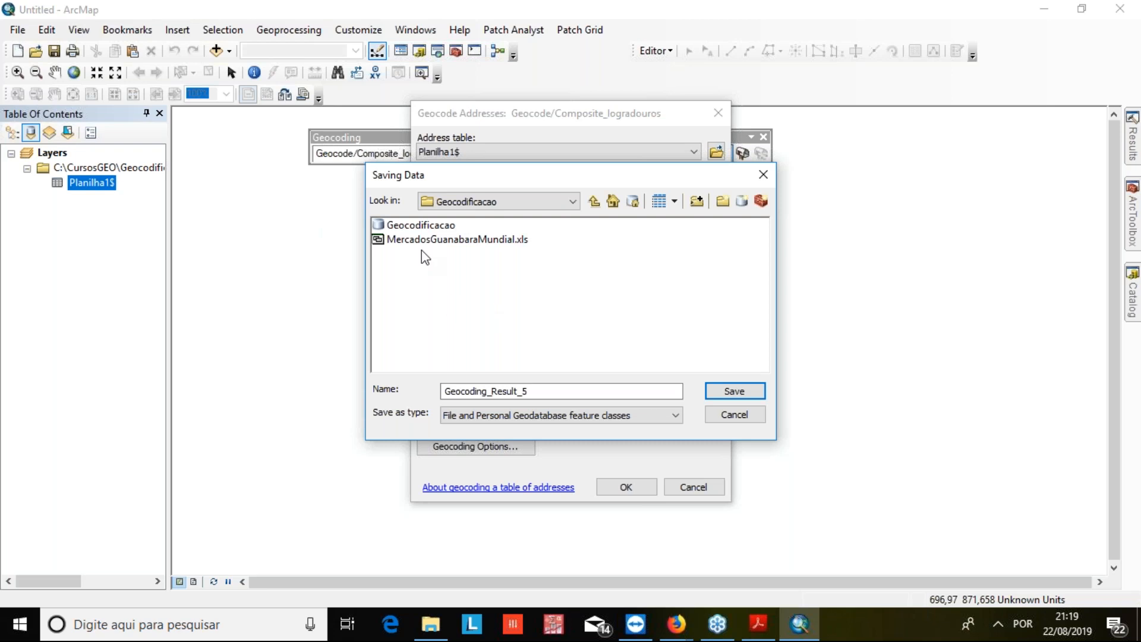
Step: Name the geocoding output Supermercados and try to save it as a geodatabase feature class
left_click_drag(580, 391, 208, 401)
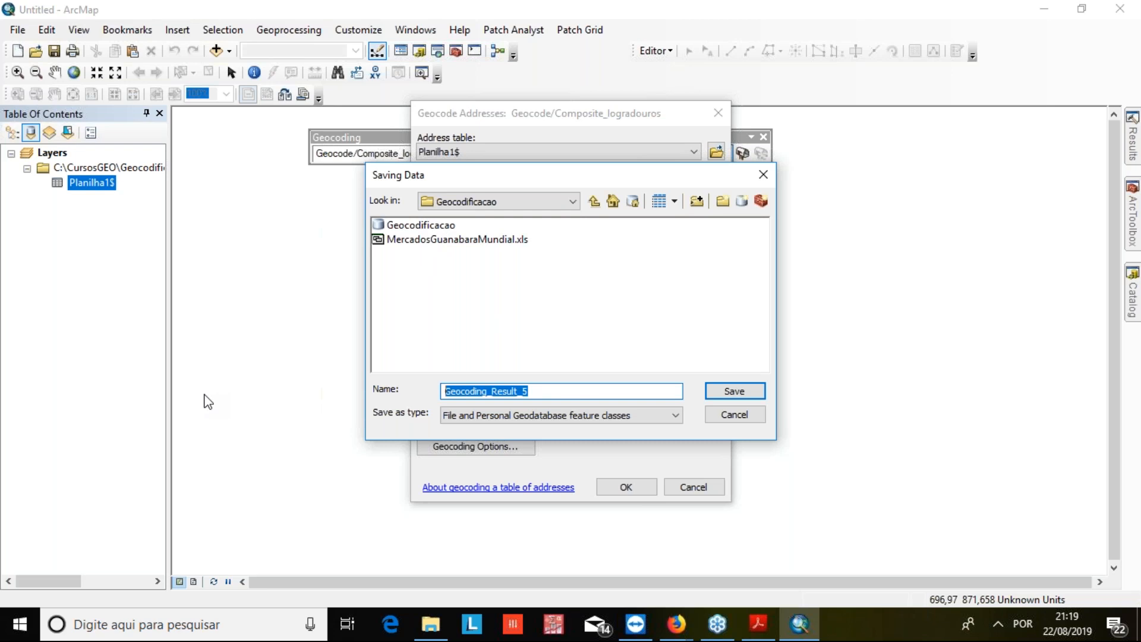
type("Sup")
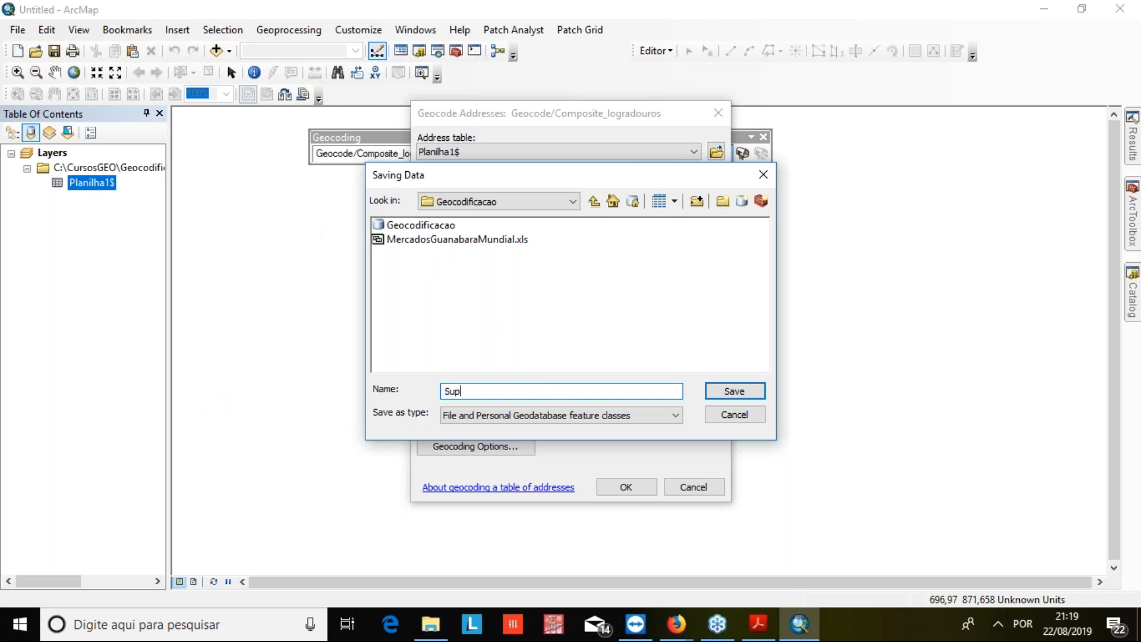
type("ermerados")
left_click(484, 391)
type("c")
left_click(727, 391)
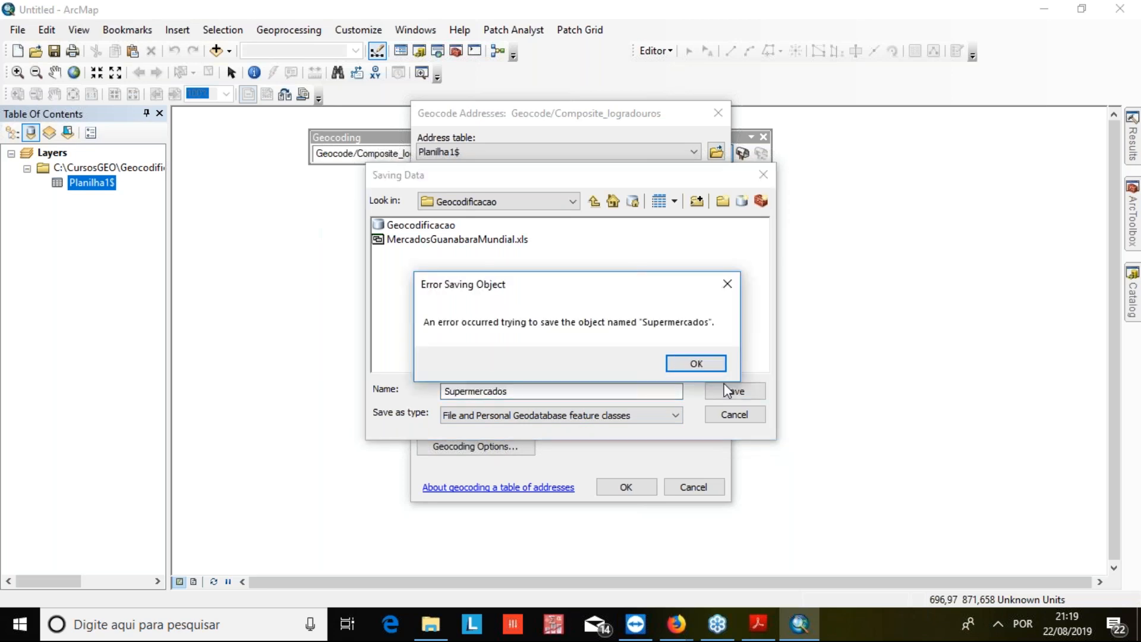
left_click(704, 364)
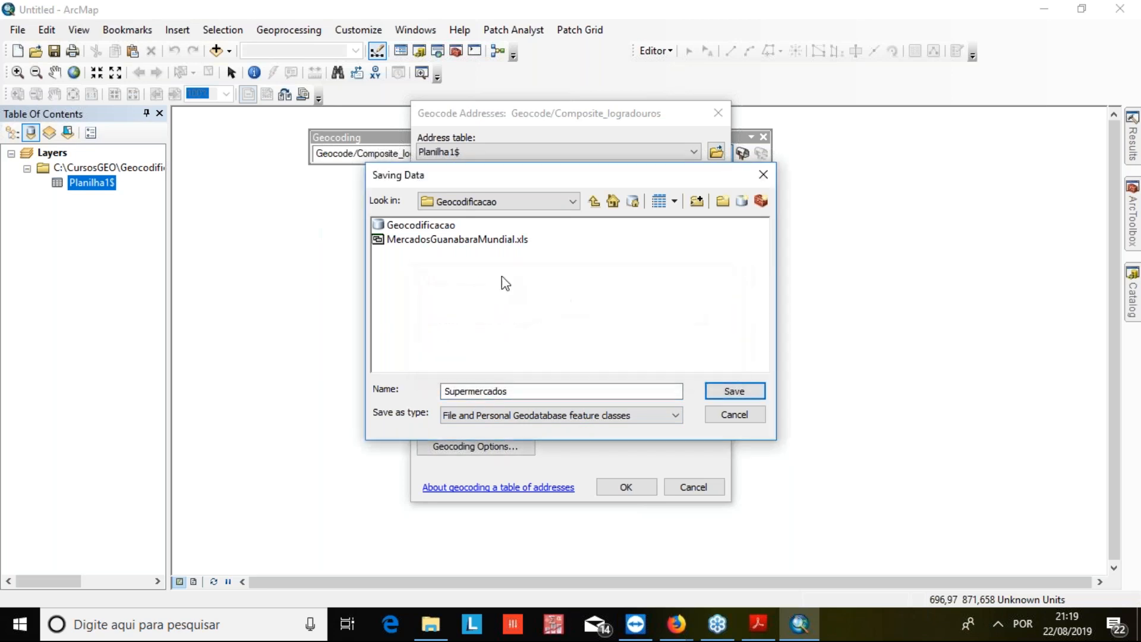
Step: Refresh the listing of the Geocodificacao geodatabase by switching the output type to Database feature classes and back to File and Personal Geodatabase feature classes
left_click(433, 230)
left_click(559, 416)
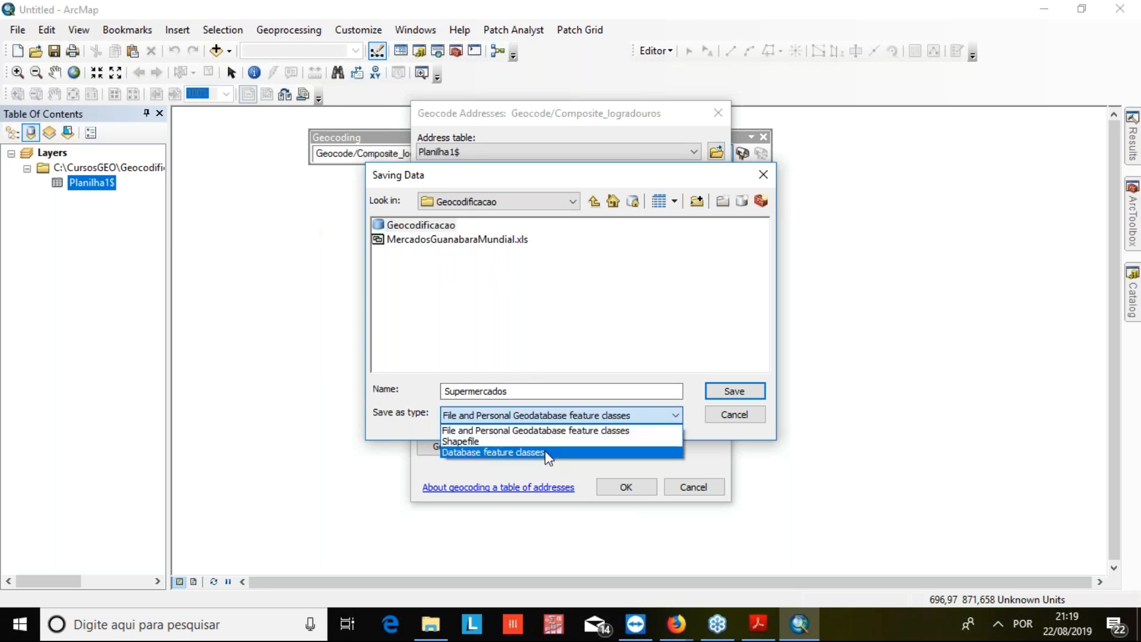
left_click(547, 454)
left_click(565, 416)
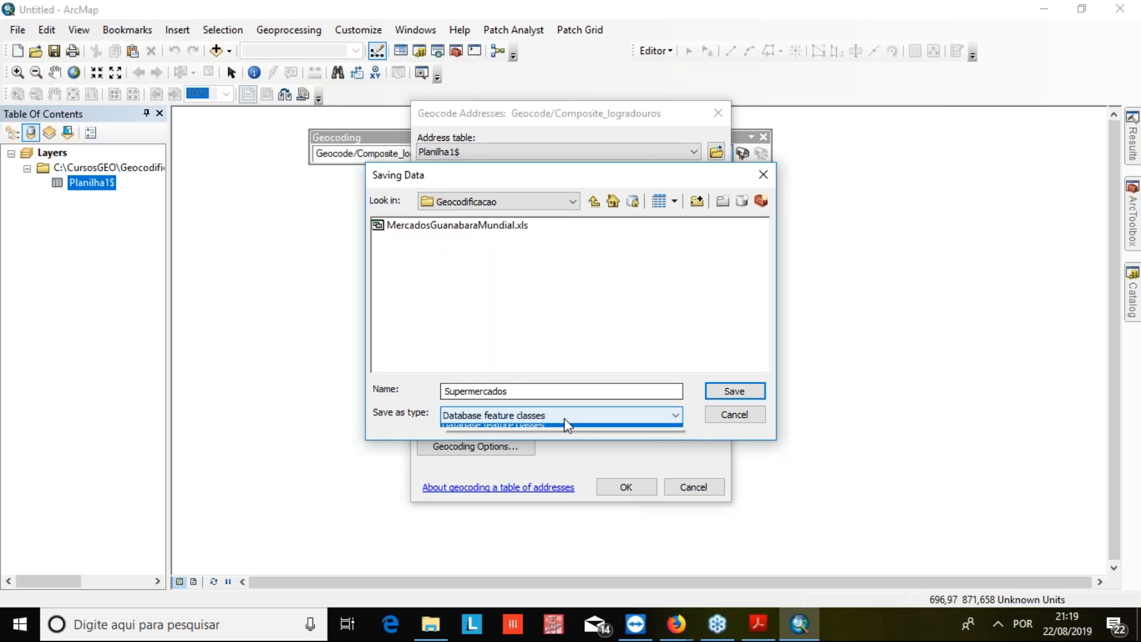
left_click(556, 443)
left_click(550, 416)
left_click(523, 430)
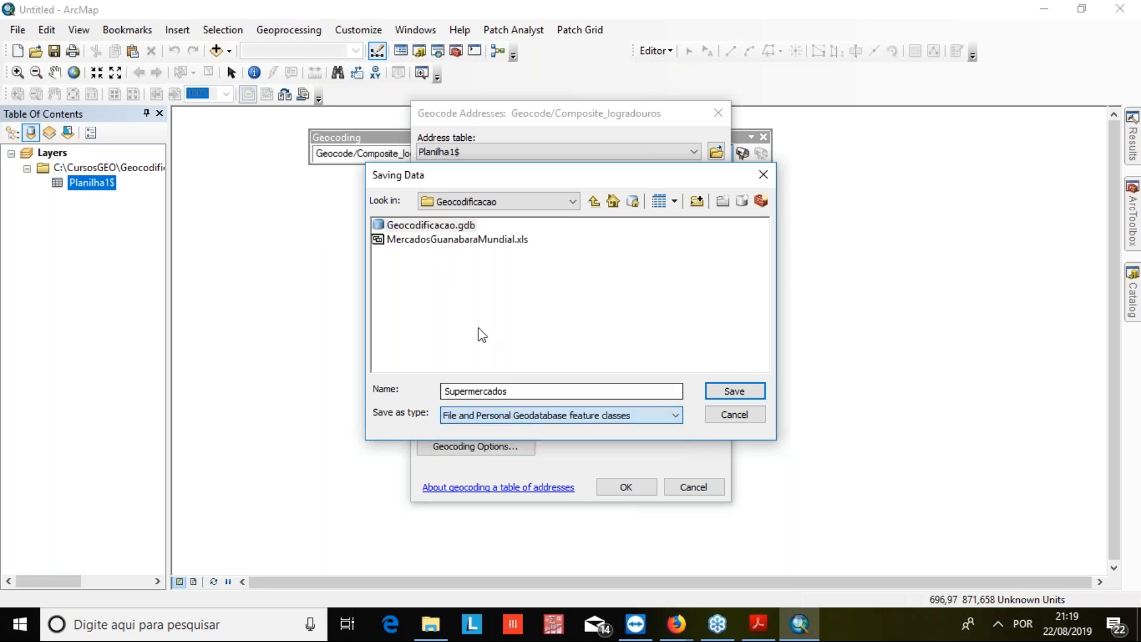
Step: Save the Supermercados output in Geocodificacao.gdb and run the geocoding of the Planilha1$ address table
left_click(748, 393)
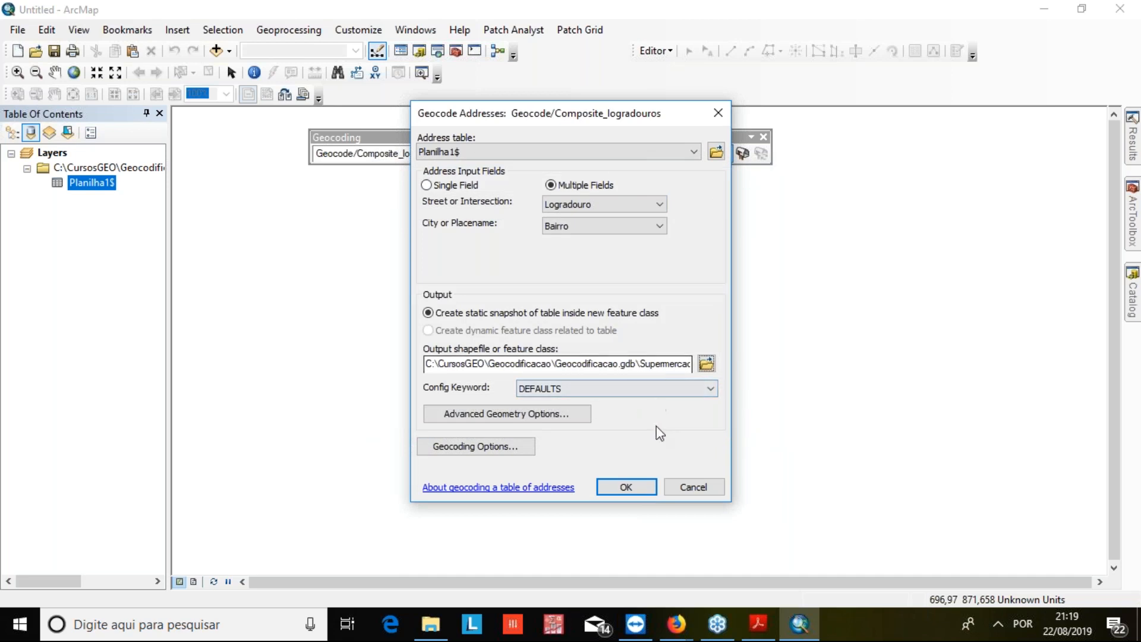
left_click(626, 487)
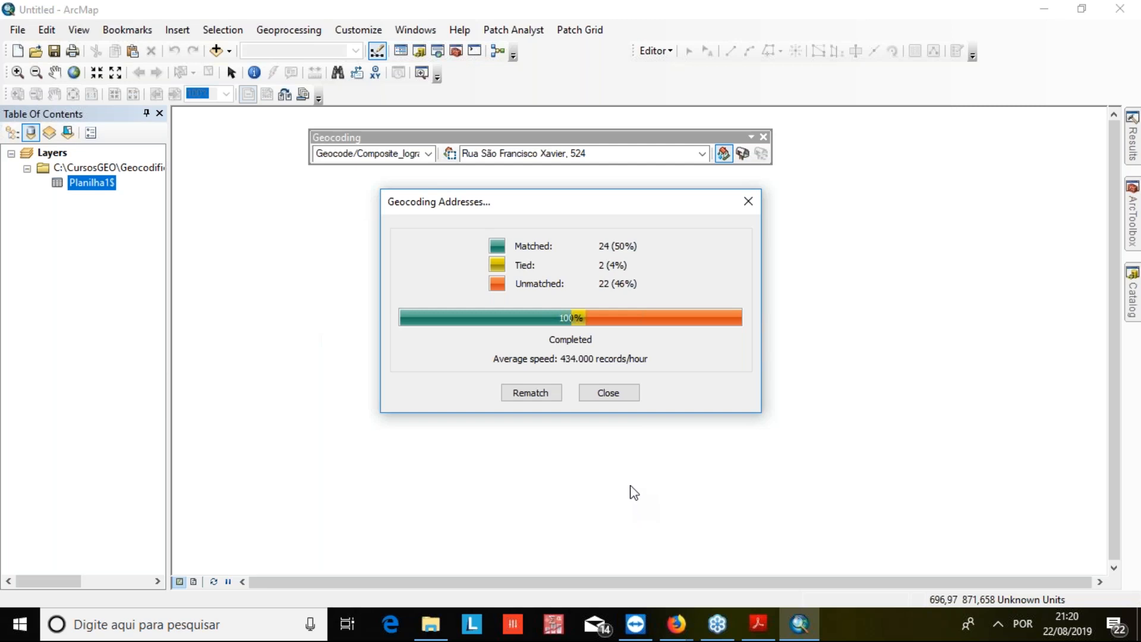
Step: Open the interactive rematch, minimize it, and add the Imagery with Labels basemap beneath the geocoded points
left_click(538, 394)
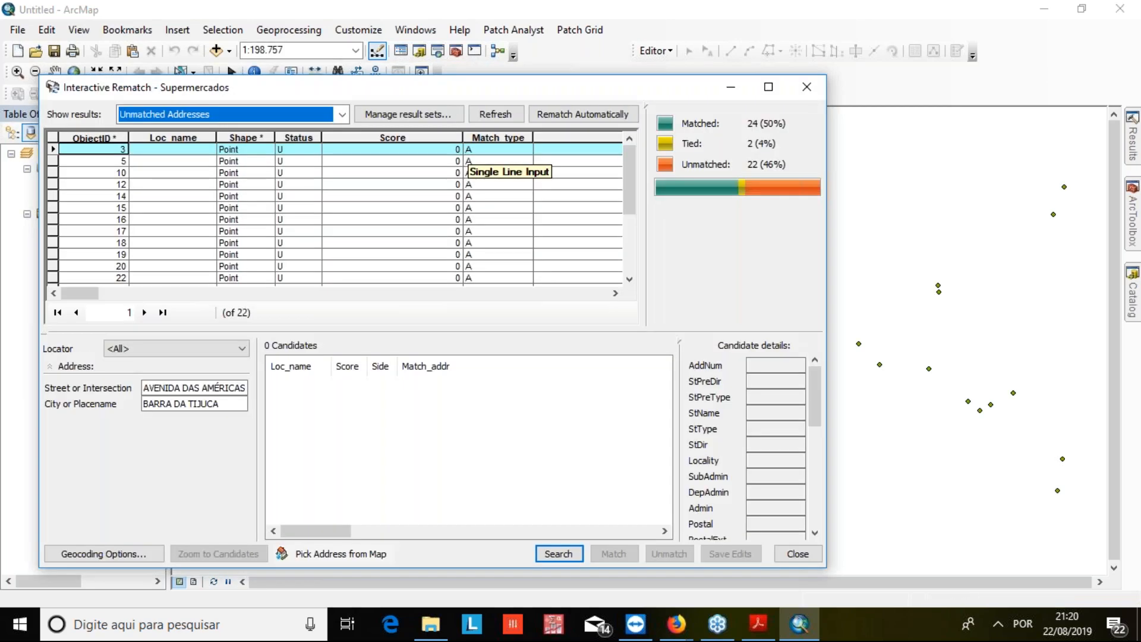
left_click(731, 88)
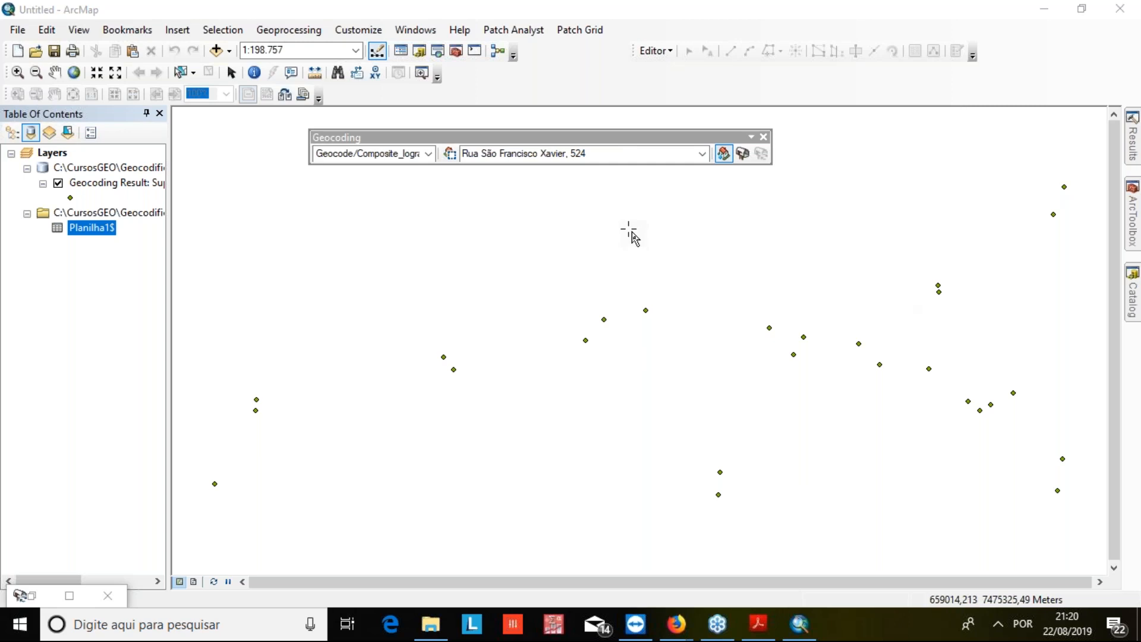
left_click(229, 51)
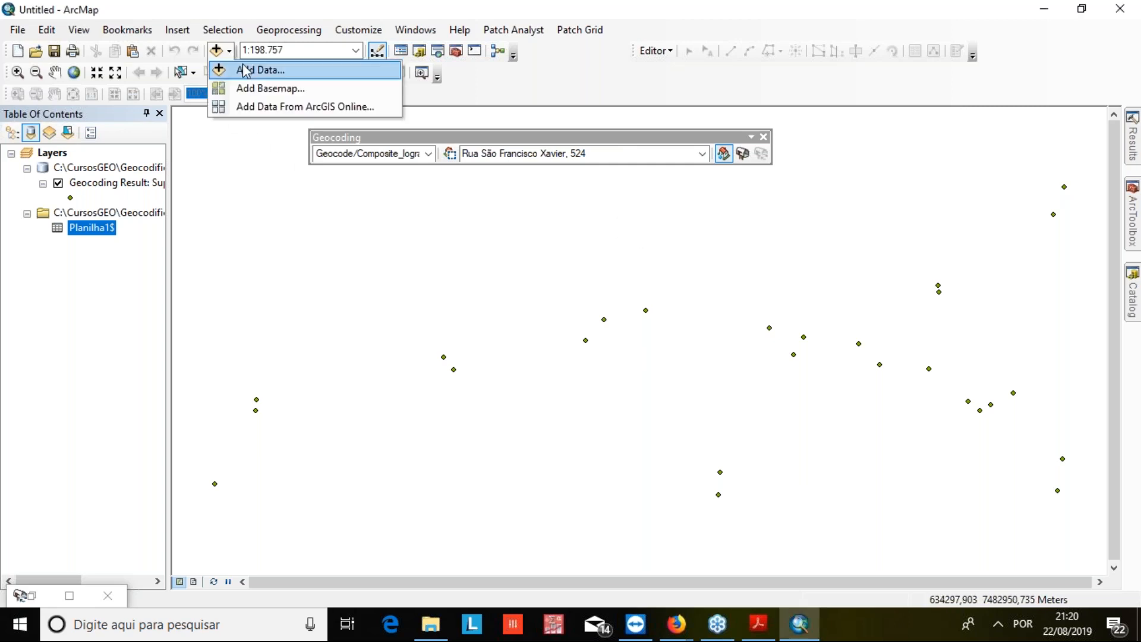
left_click(264, 88)
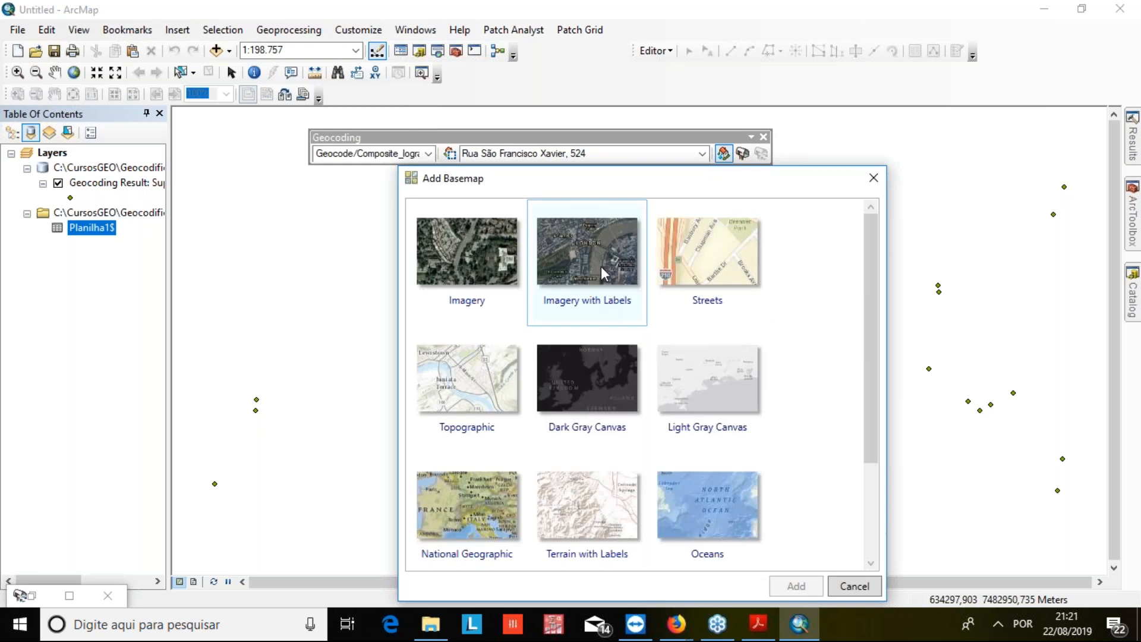
double_click(598, 269)
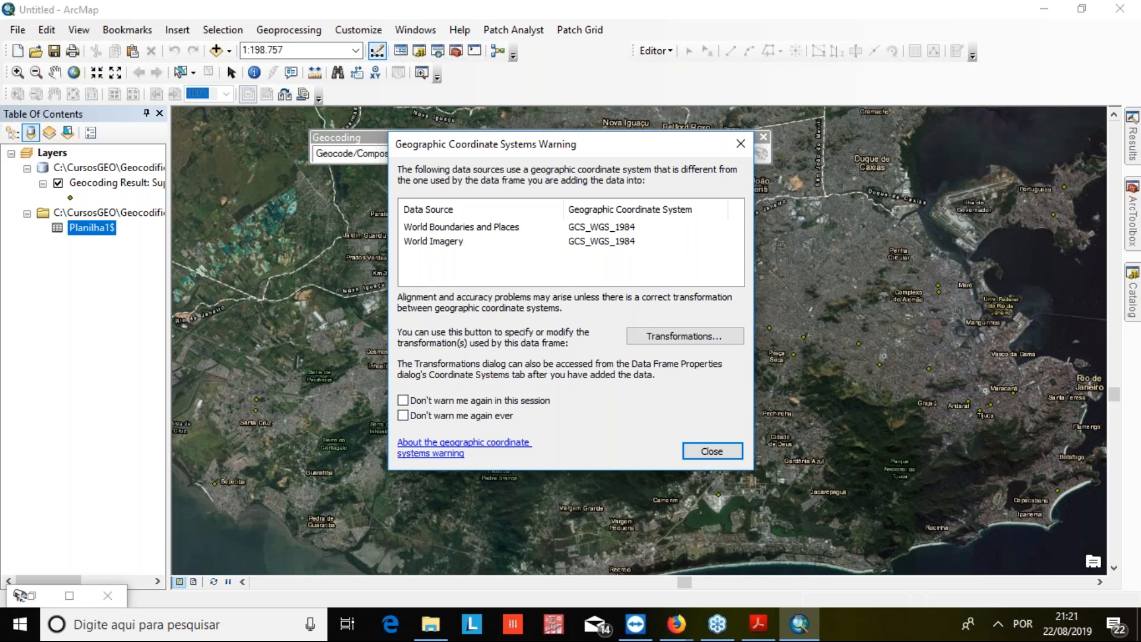
left_click(711, 452)
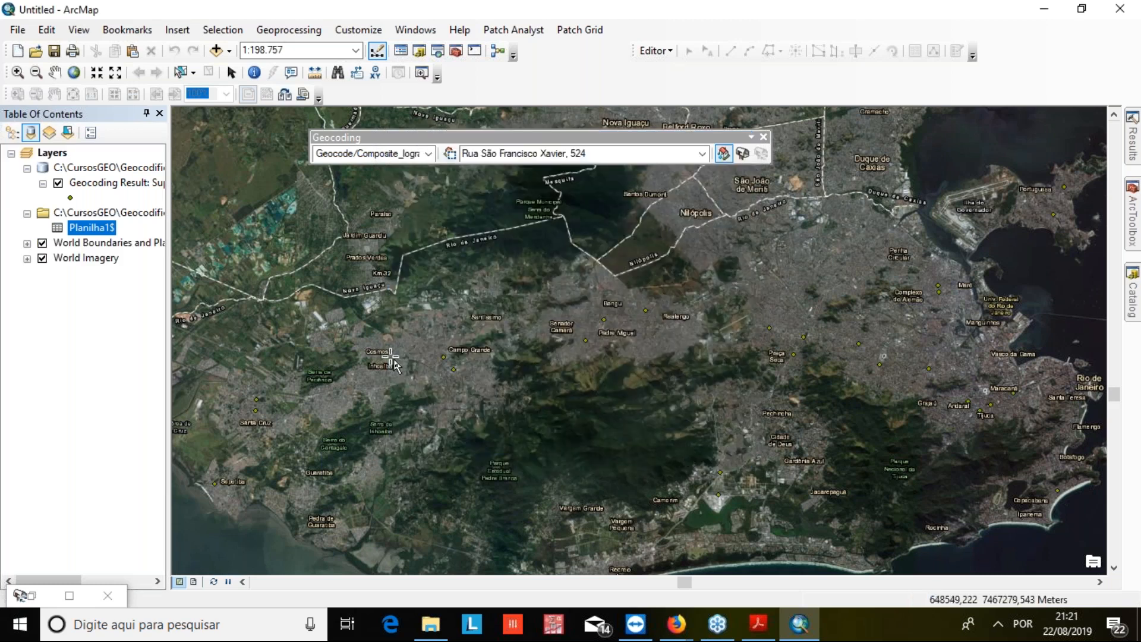
Step: Examine the projected and geographic coordinate systems in the geocoding result layer's source properties without changing anything
left_click(78, 183)
right_click(79, 182)
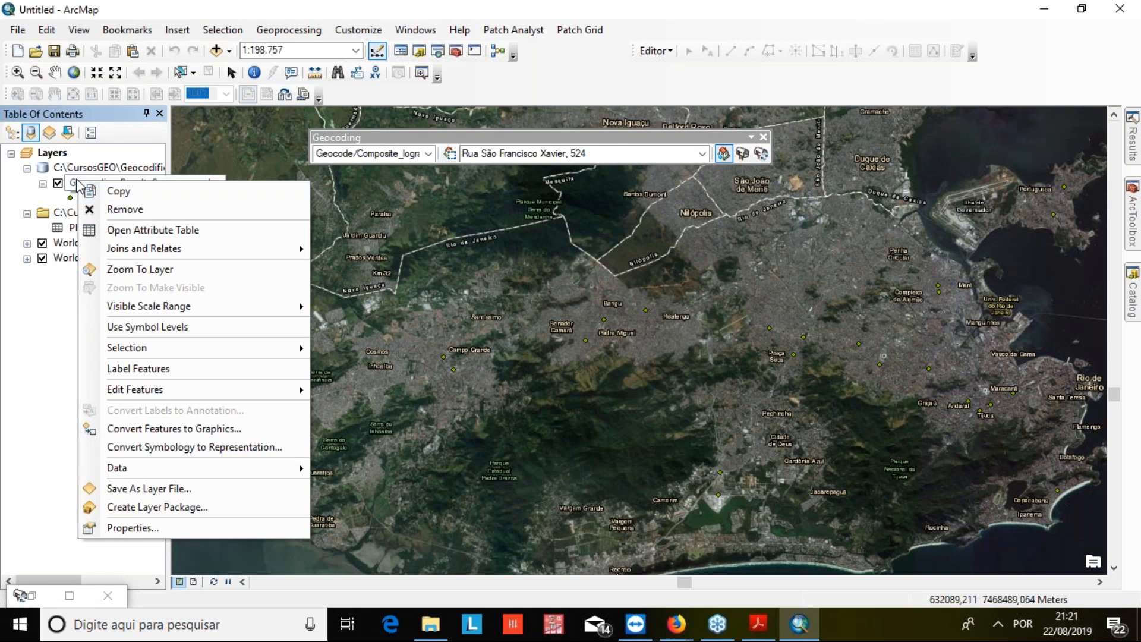
left_click(216, 529)
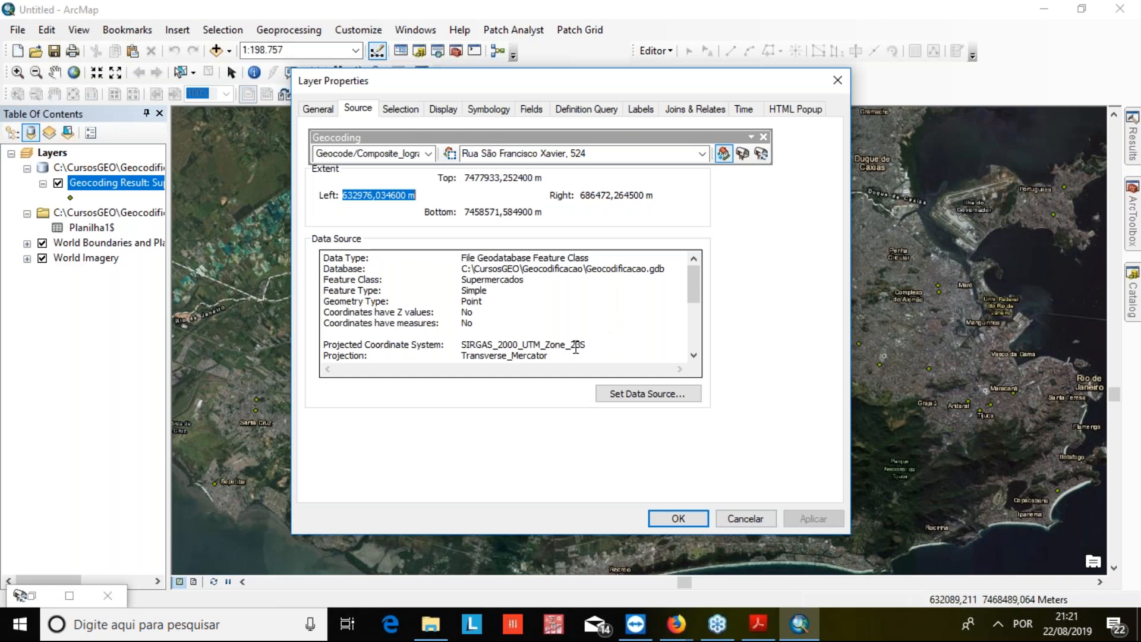
left_click_drag(694, 291, 694, 339)
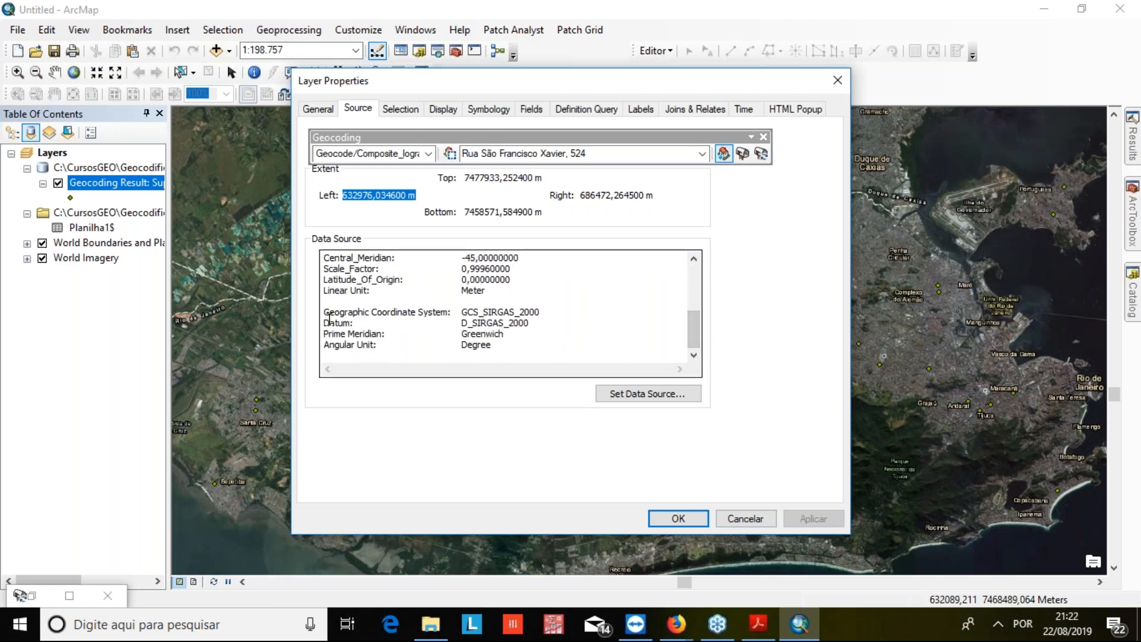
left_click_drag(326, 316, 531, 322)
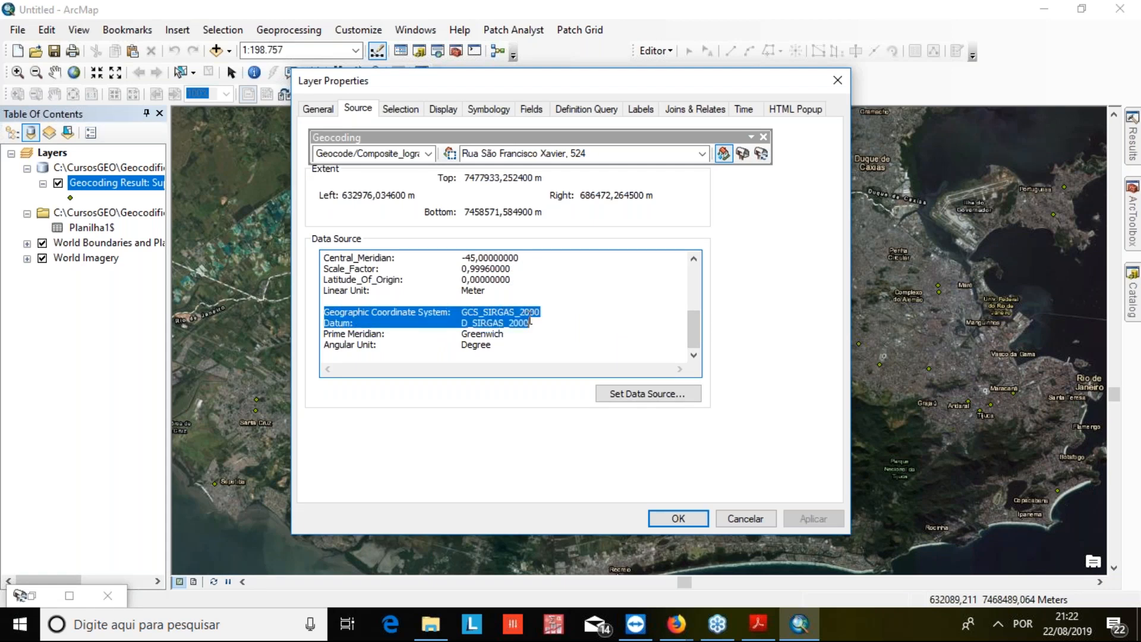
scroll(543, 341, "up", 2)
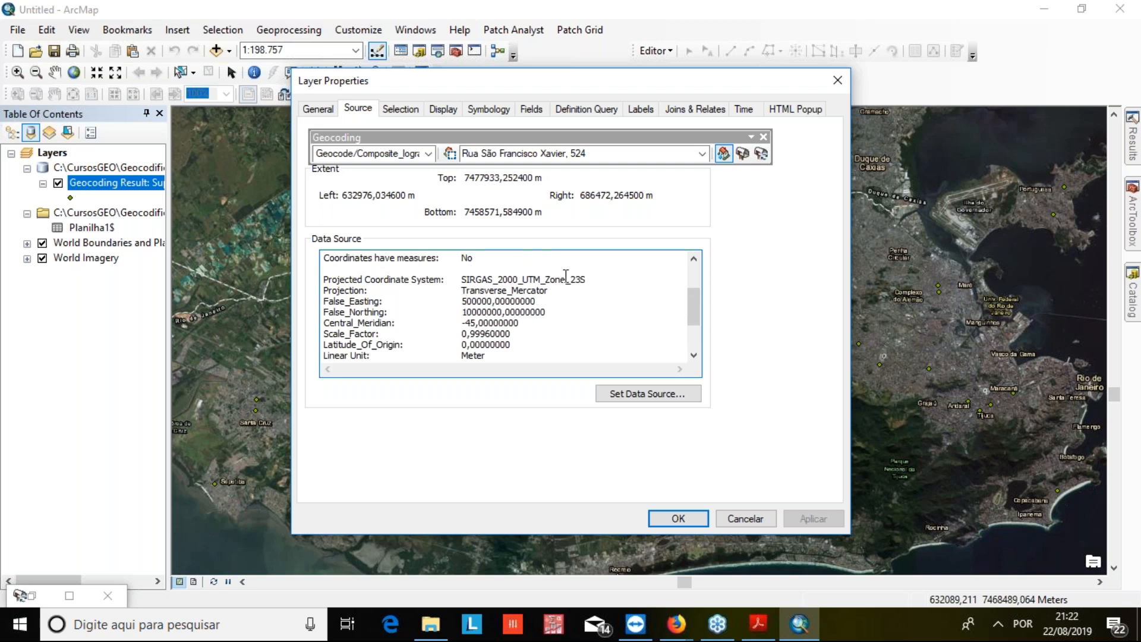
left_click_drag(514, 279, 609, 290)
left_click(587, 302)
left_click(746, 519)
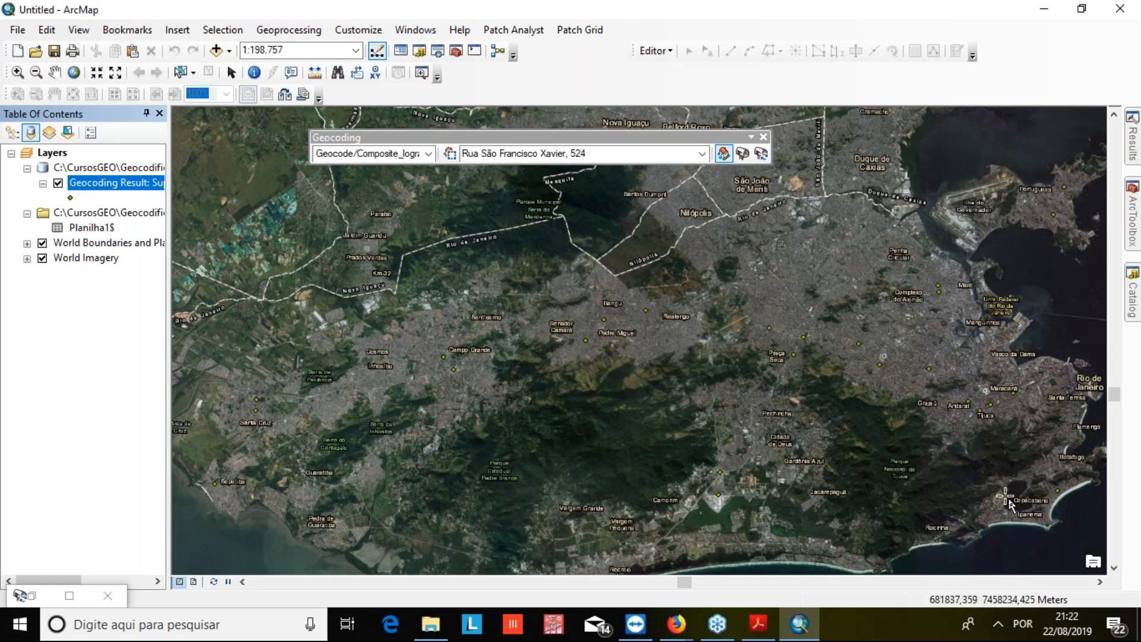
Step: Recolour the geocoding result layer's point symbol to bright yellow
left_click(70, 198)
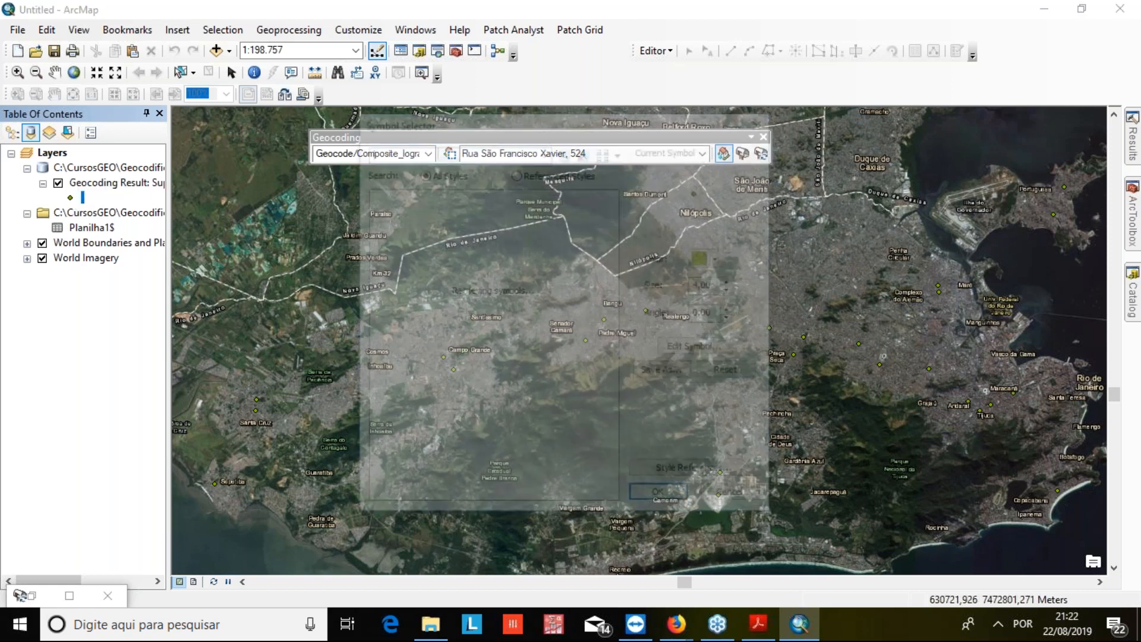
left_click(716, 257)
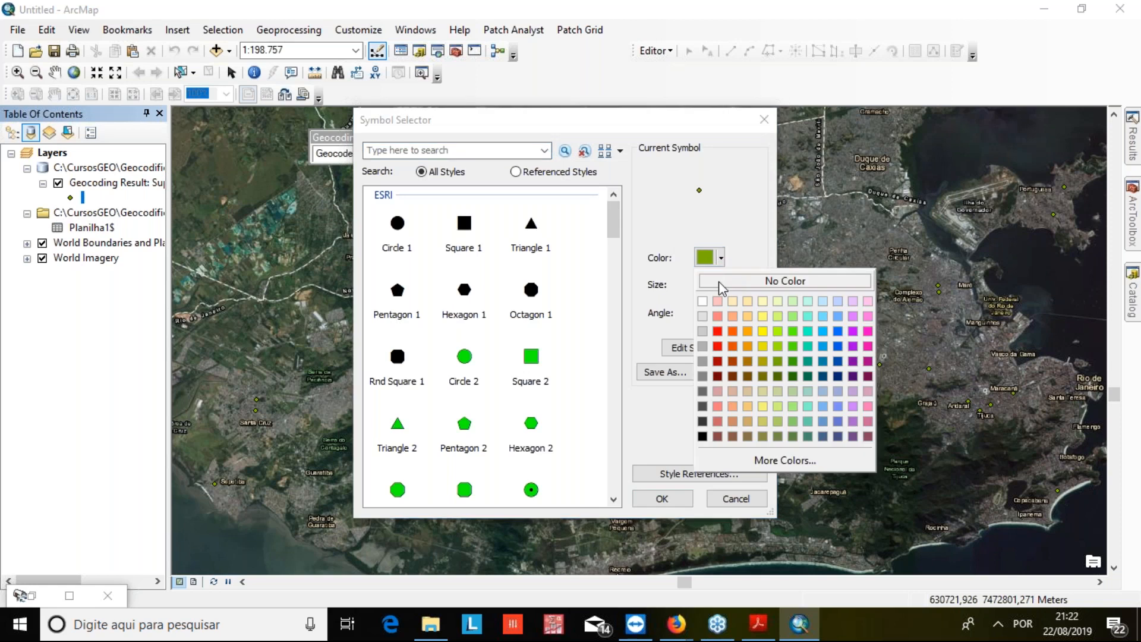
left_click(762, 331)
left_click(662, 499)
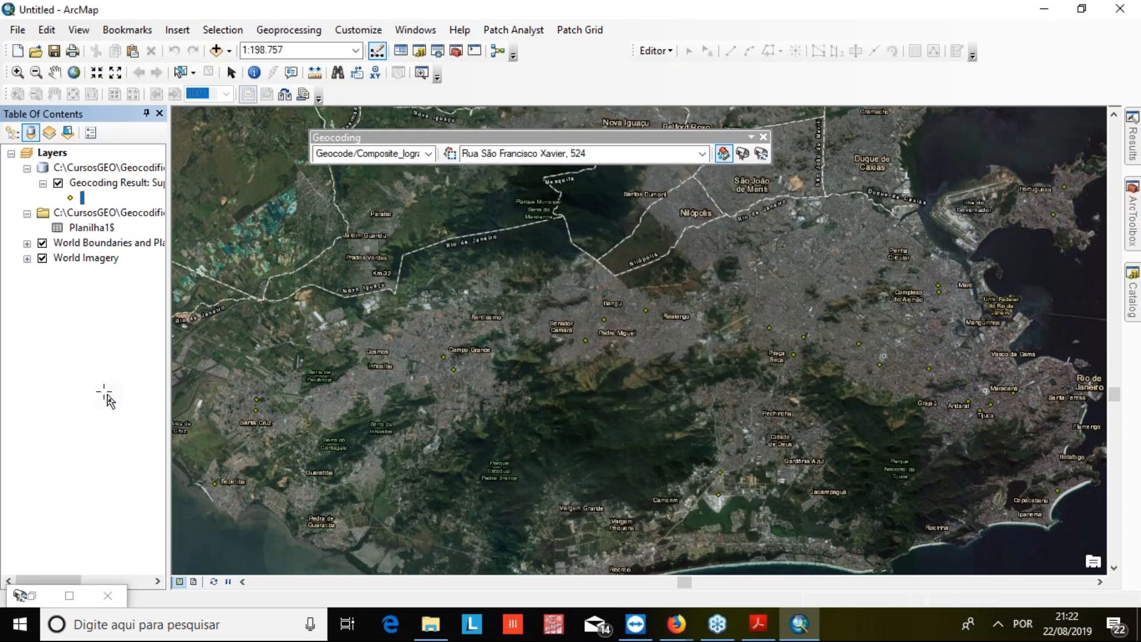
Step: Enlarge the geocoding result layer's point symbol so the supermarkets stand out against the imagery
left_click(71, 197)
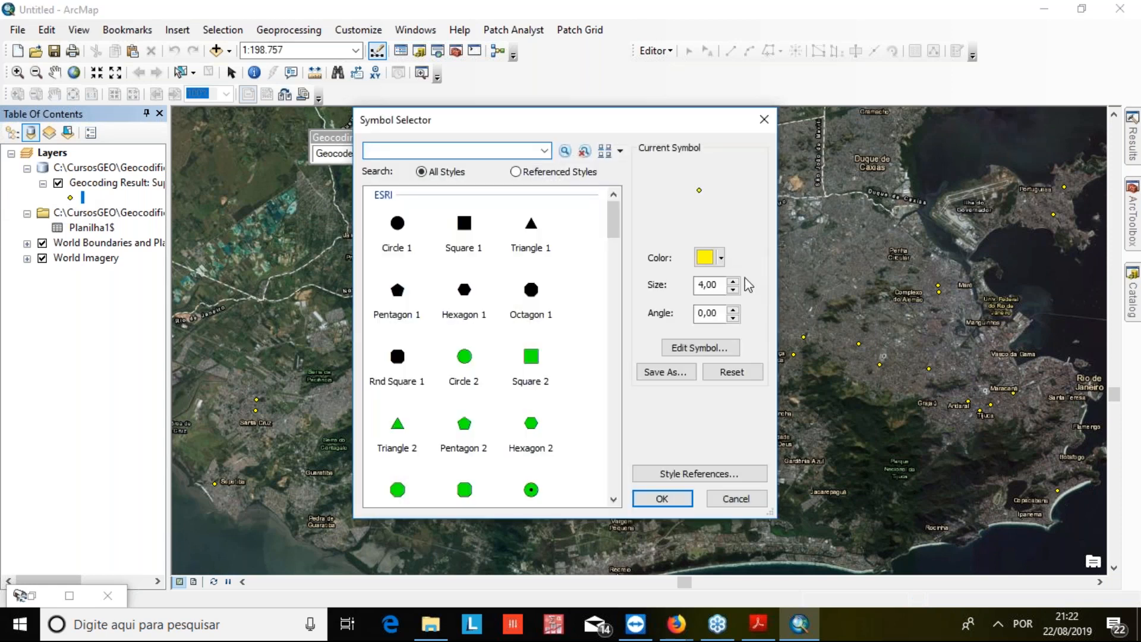
left_click(720, 284)
left_click(733, 280)
left_click(734, 282)
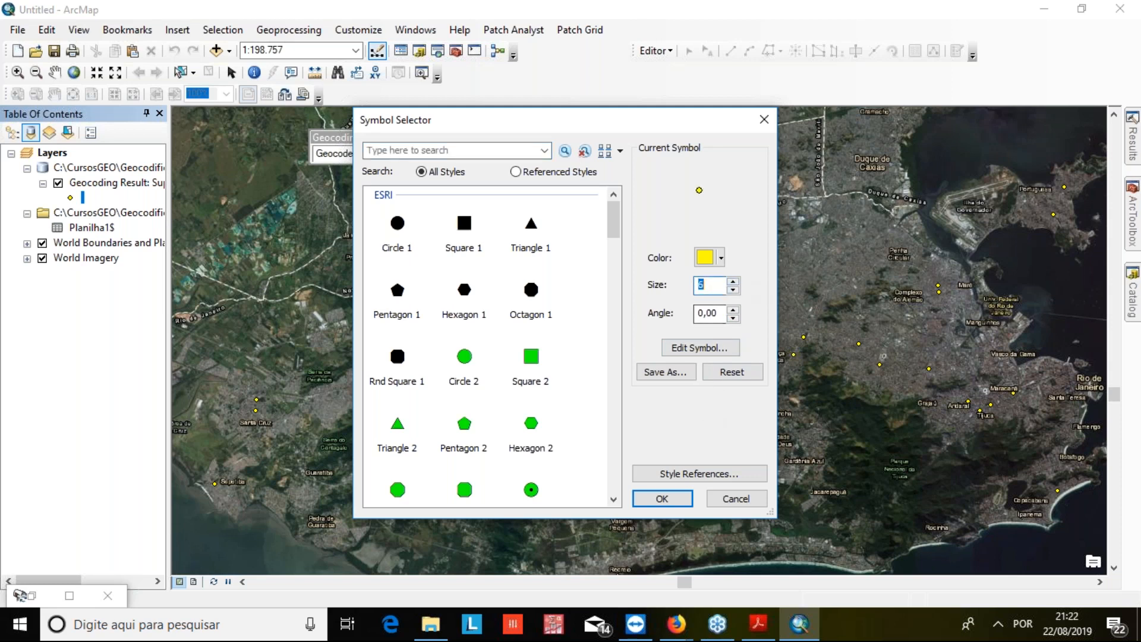
left_click(735, 283)
left_click(661, 498)
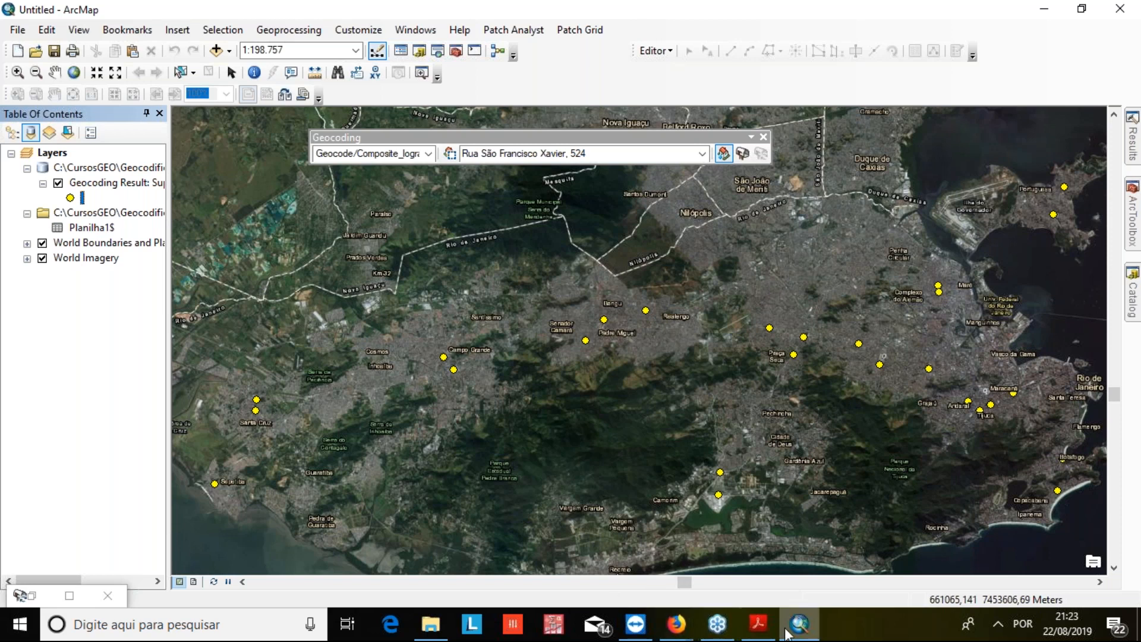
Step: Restore the Interactive Rematch window, enlarge its record table and move the window across the map
left_click(800, 624)
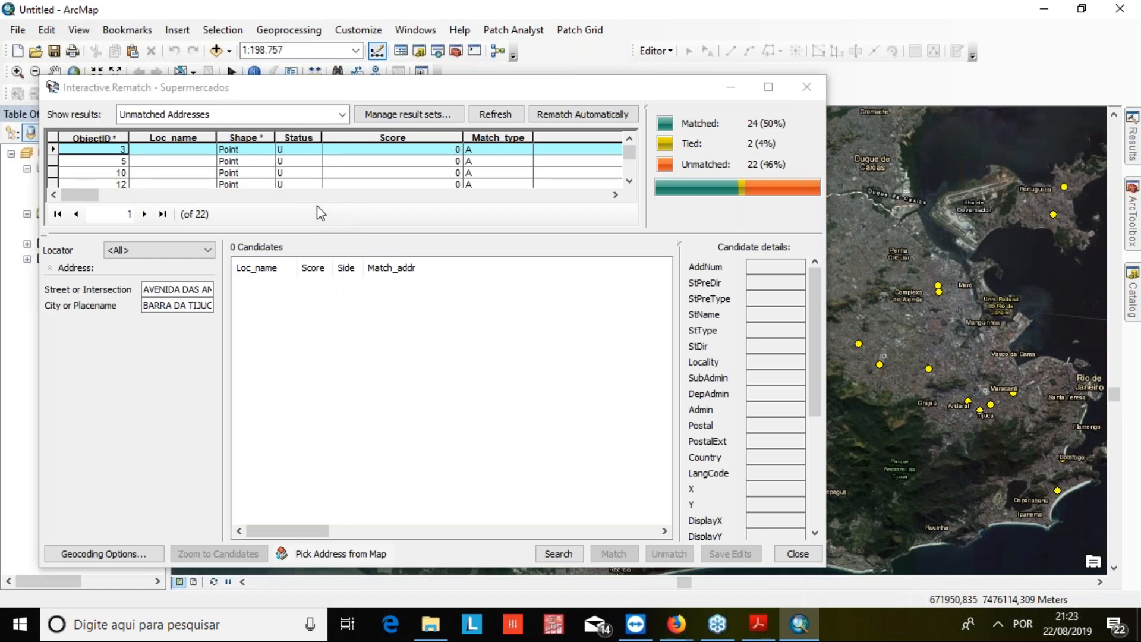
left_click_drag(319, 232, 326, 365)
left_click_drag(386, 91, 561, 92)
mouse_move(273, 330)
left_mouse_down()
mouse_move(297, 332)
mouse_move(274, 332)
left_mouse_up()
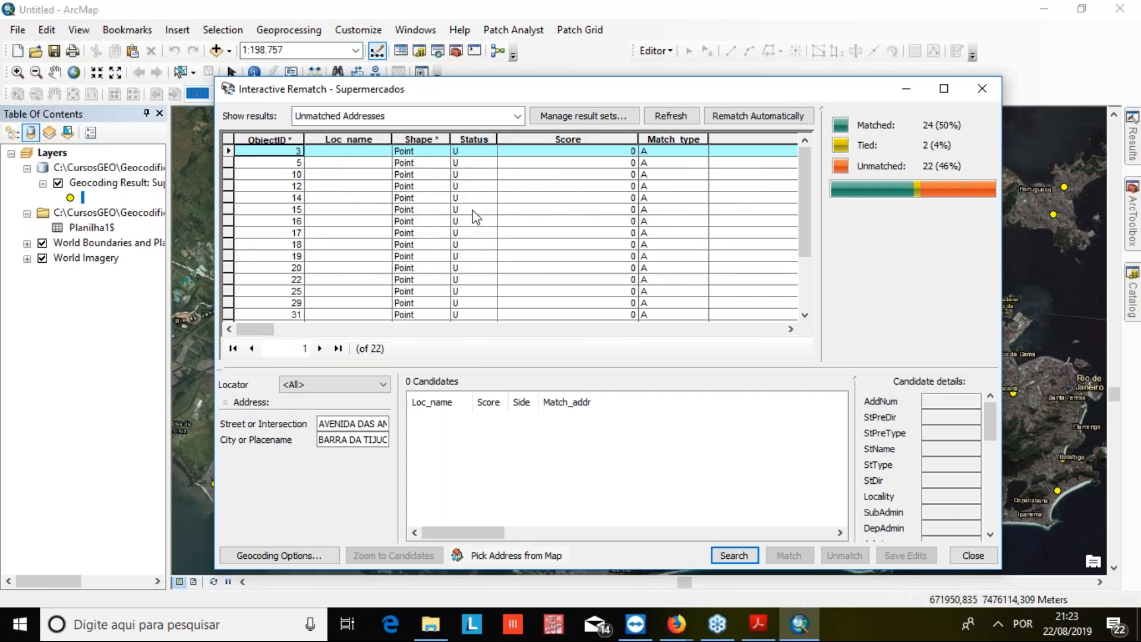
Step: Review the street and district fields of the unmatched supermarket records
scroll(482, 256, "down", 3)
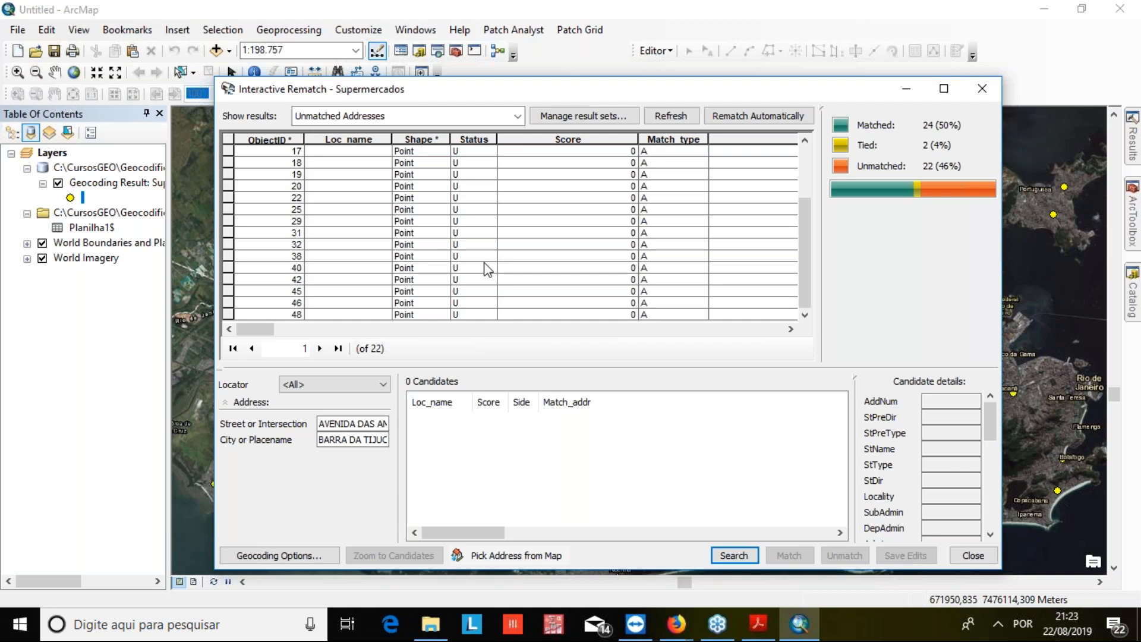
scroll(484, 267, "up", 3)
scroll(458, 273, "down", 3)
left_click_drag(275, 334, 708, 308)
left_click(229, 152)
left_click_drag(276, 331, 725, 344)
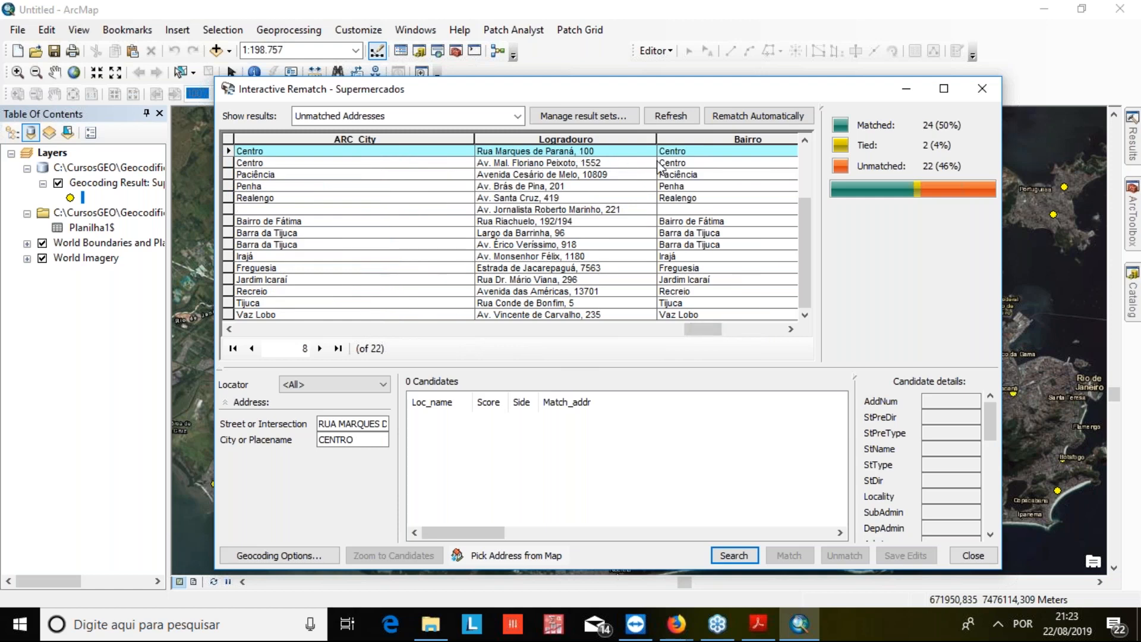
left_click_drag(696, 331, 657, 341)
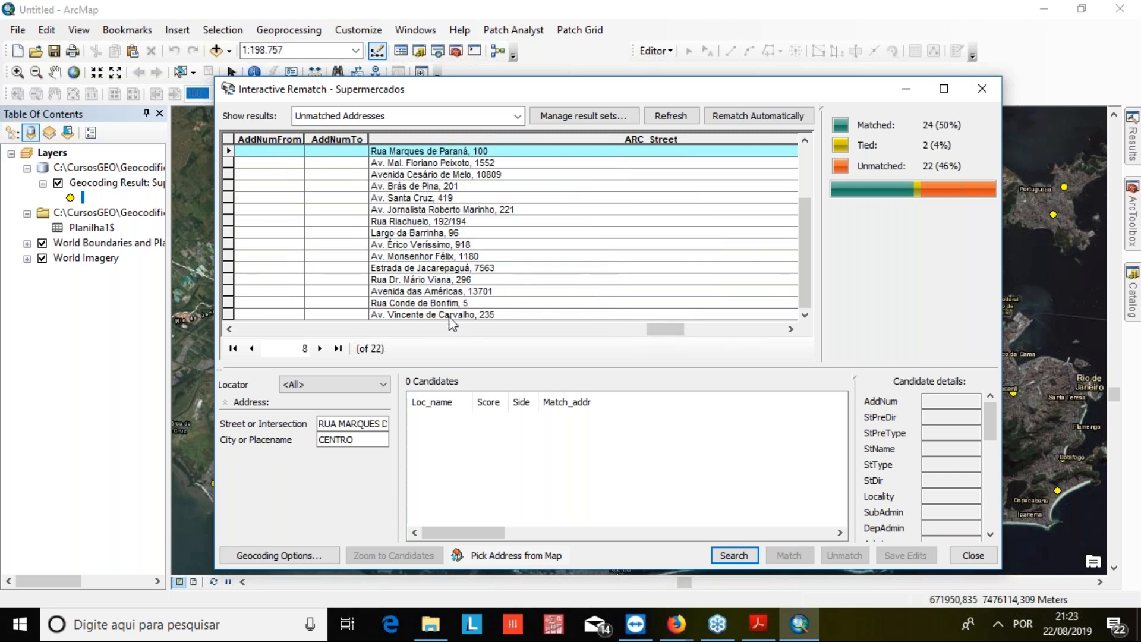
Step: Select the unmatched Rua Riachuelo record and remove the slash and second house number from its street input
left_click(445, 222)
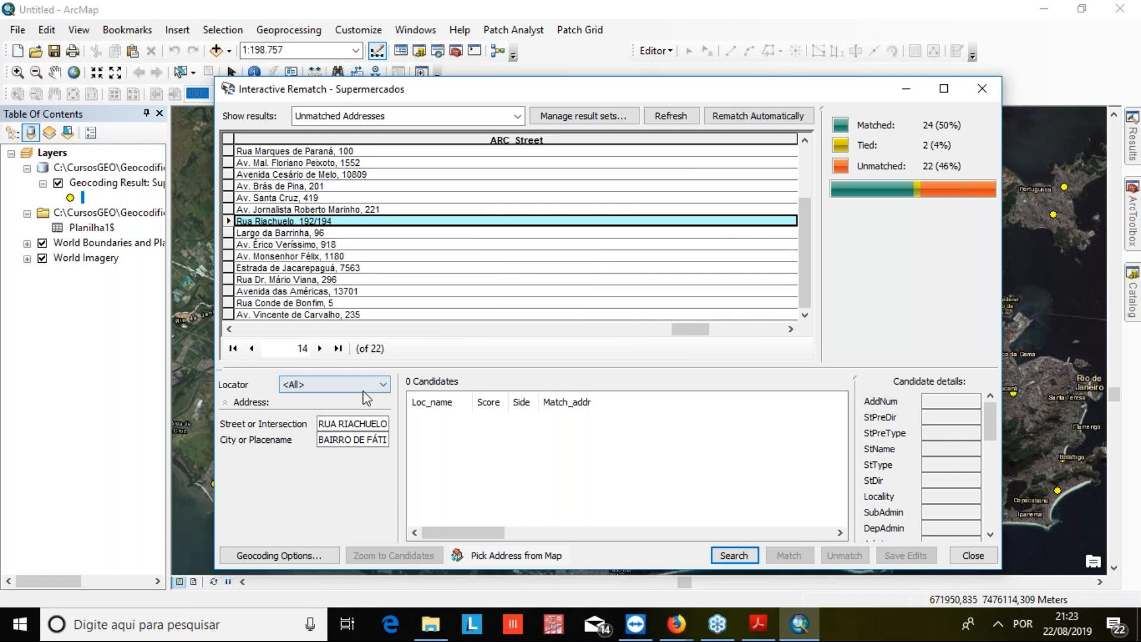
left_click_drag(792, 135, 506, 136)
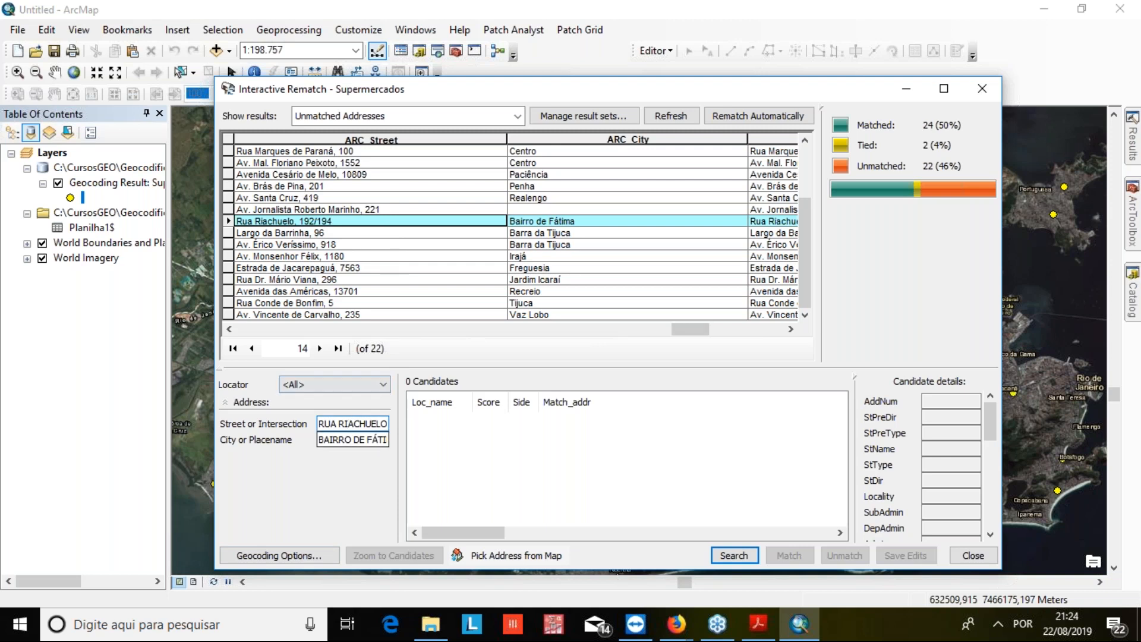
left_click_drag(382, 423, 492, 459)
left_click(382, 425)
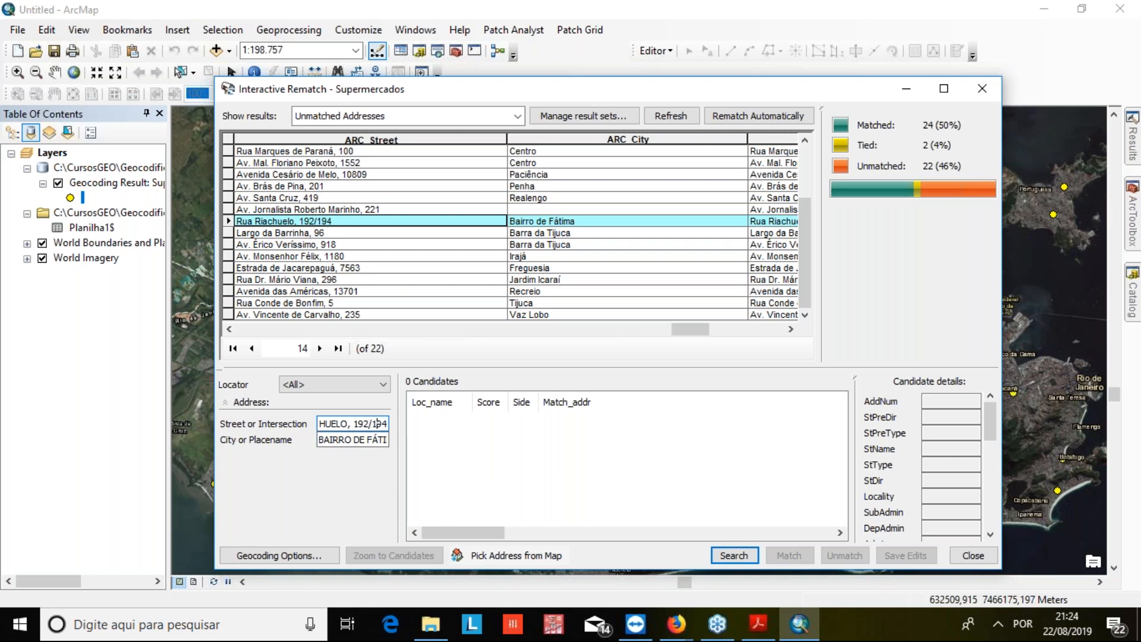
left_click_drag(369, 423, 459, 428)
key("Delete")
left_click_drag(371, 423, 232, 430)
left_click_drag(403, 451, 428, 461)
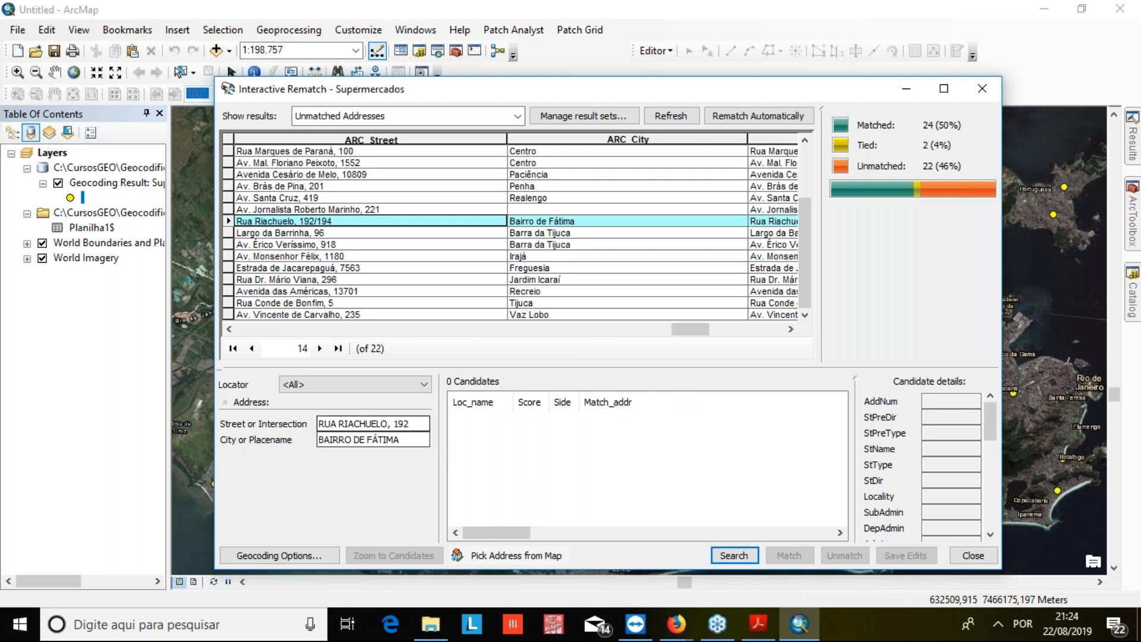
Step: Search for match candidates with the shortened street input and the original Bairro de Fátima district
left_click(745, 560)
left_click(747, 559)
left_click(747, 558)
left_click(746, 559)
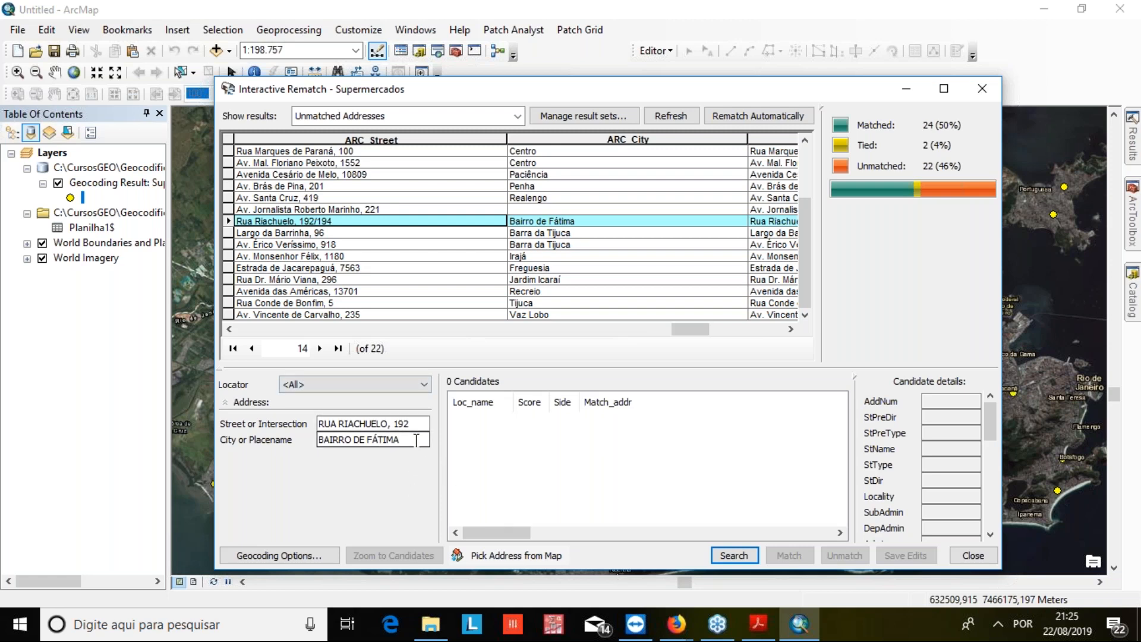
Step: Set the record's City or Placename input to LAPA and search for candidates again
left_click_drag(402, 439, 282, 441)
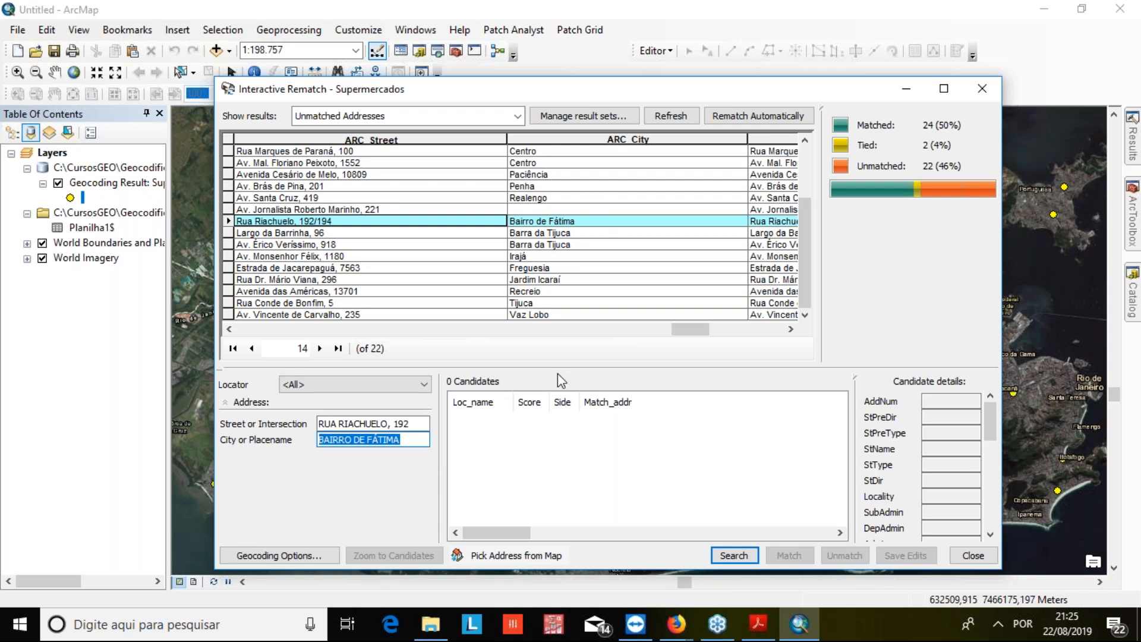
type("LAPA")
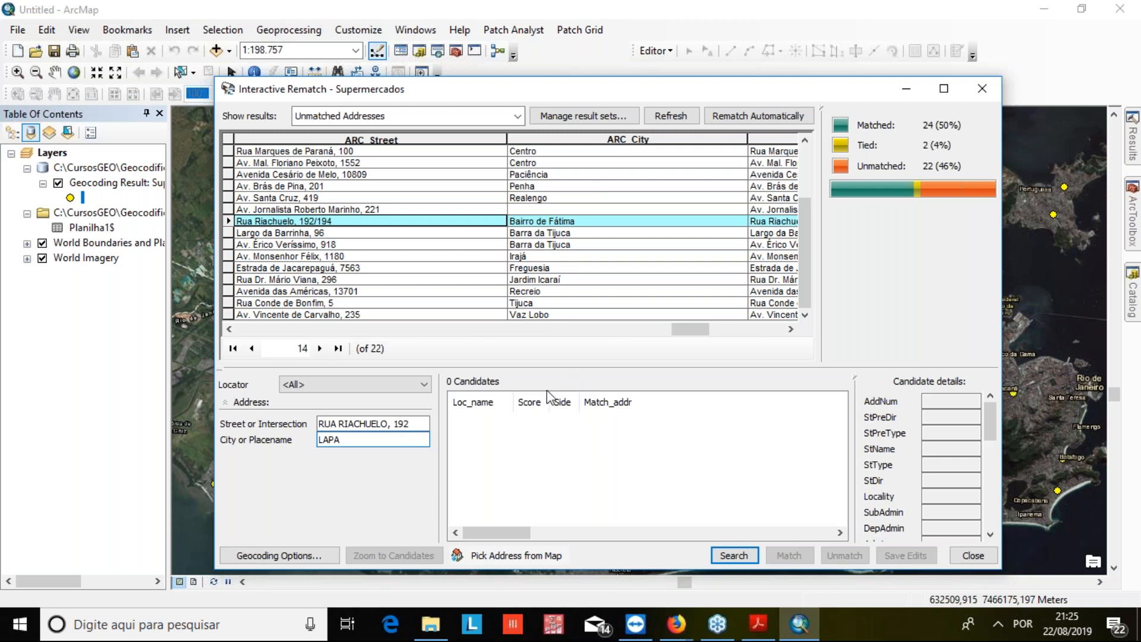
left_click(735, 556)
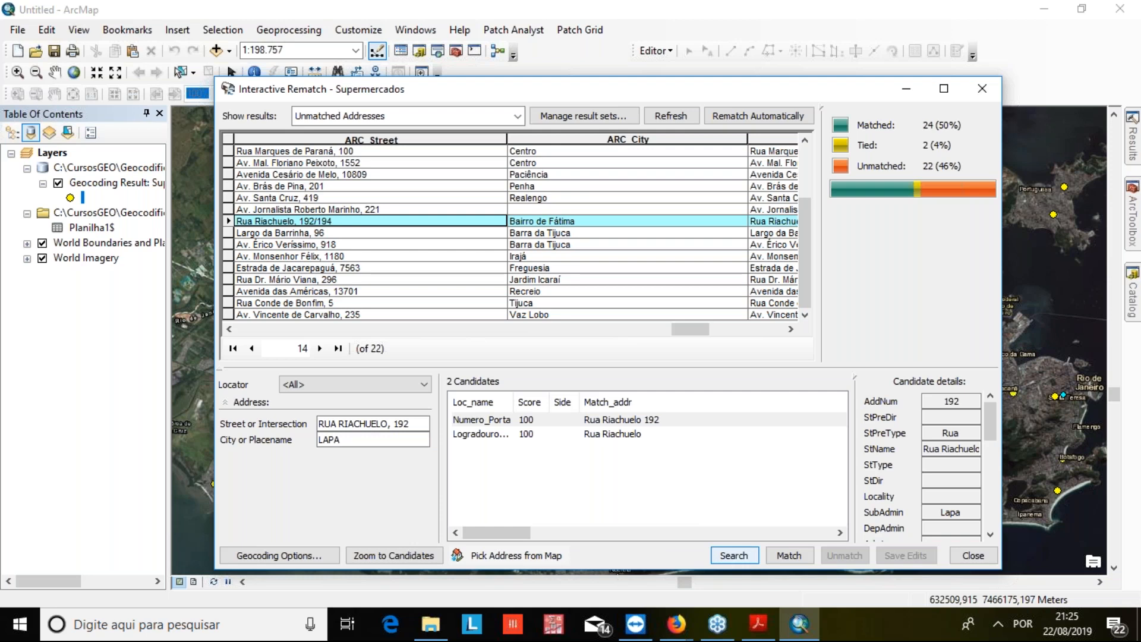
Step: Match the Rua Riachuelo record to the Numero_Porta candidate Rua Riachuelo 192
left_click(463, 424)
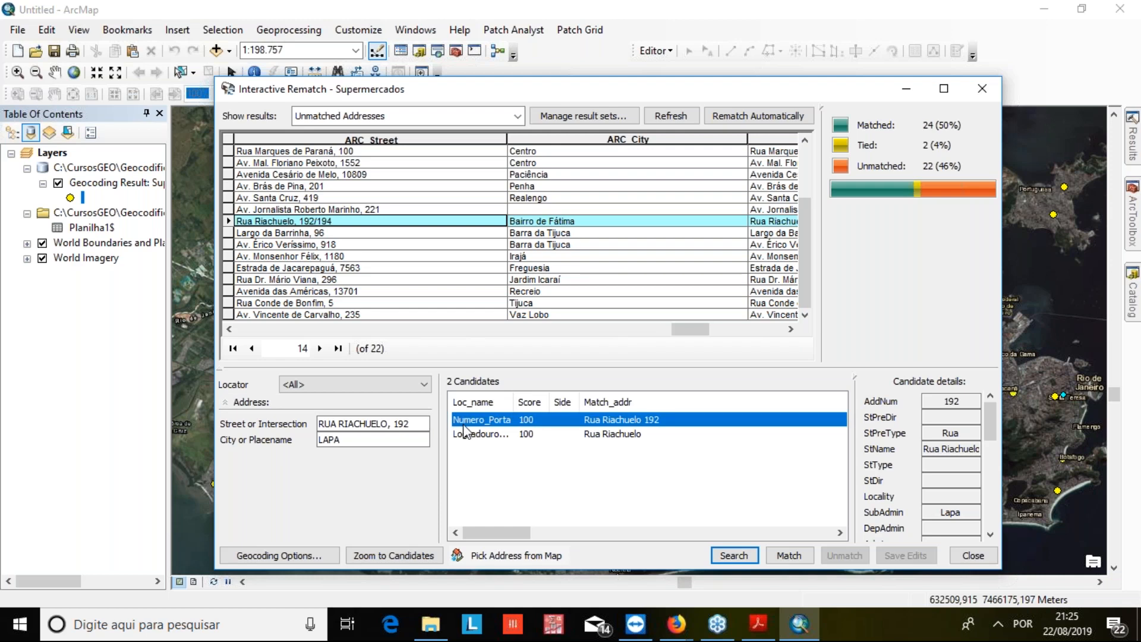
left_click(229, 221)
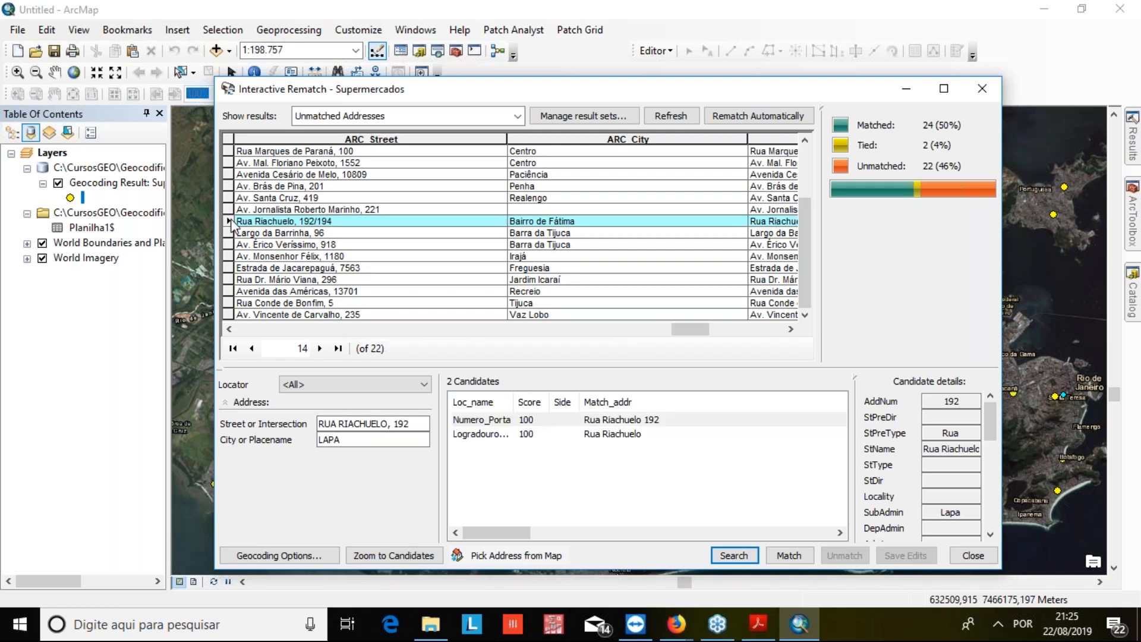
right_click(230, 225)
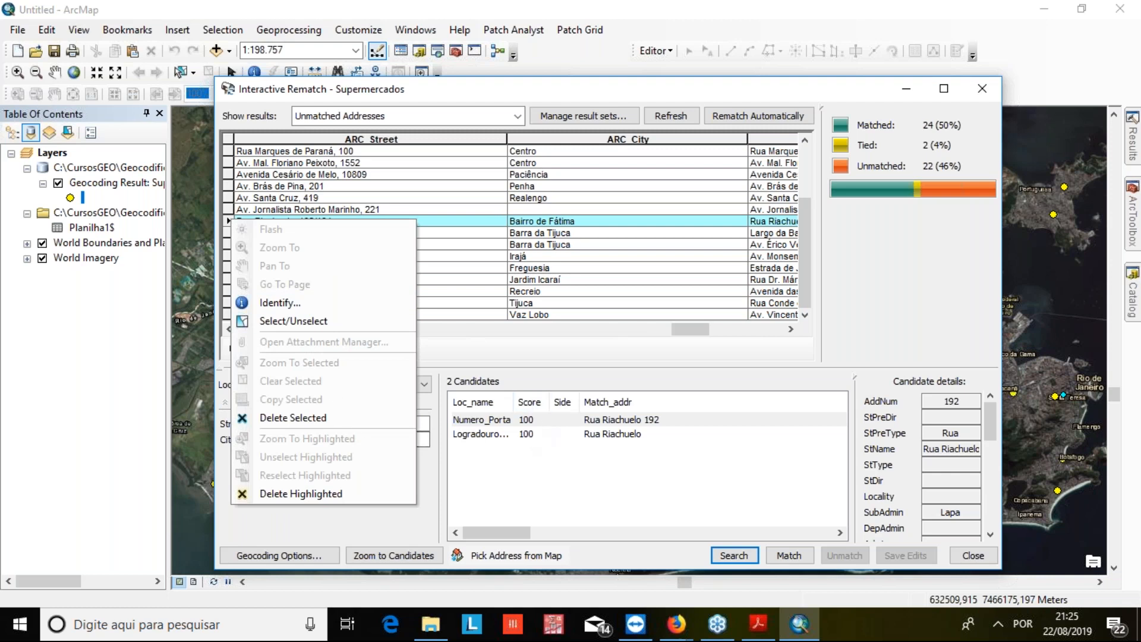
left_click(535, 359)
left_click(482, 420)
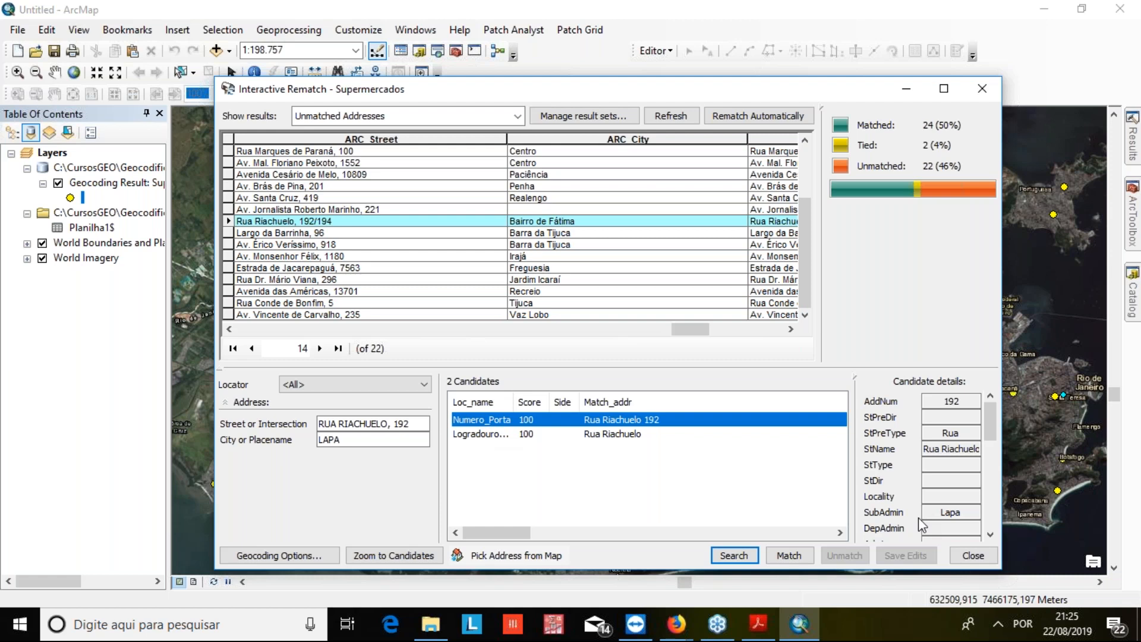
left_click(789, 556)
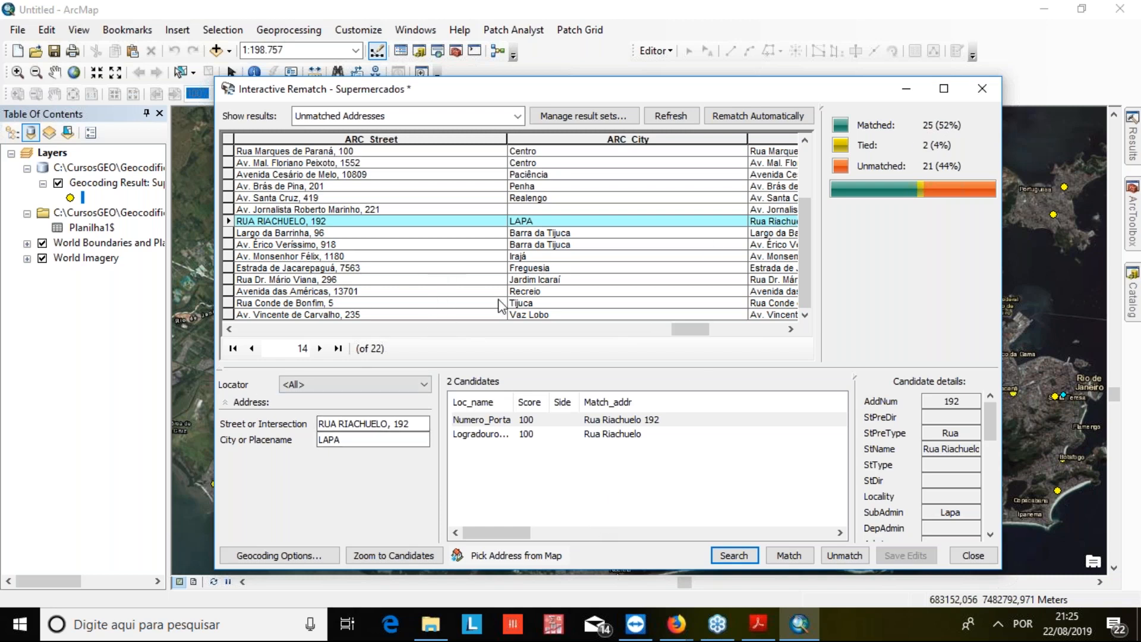
Step: Close the Interactive Rematch window and open the attribute table of the Supermercados geocoding result
scroll(812, 223, "up", 3)
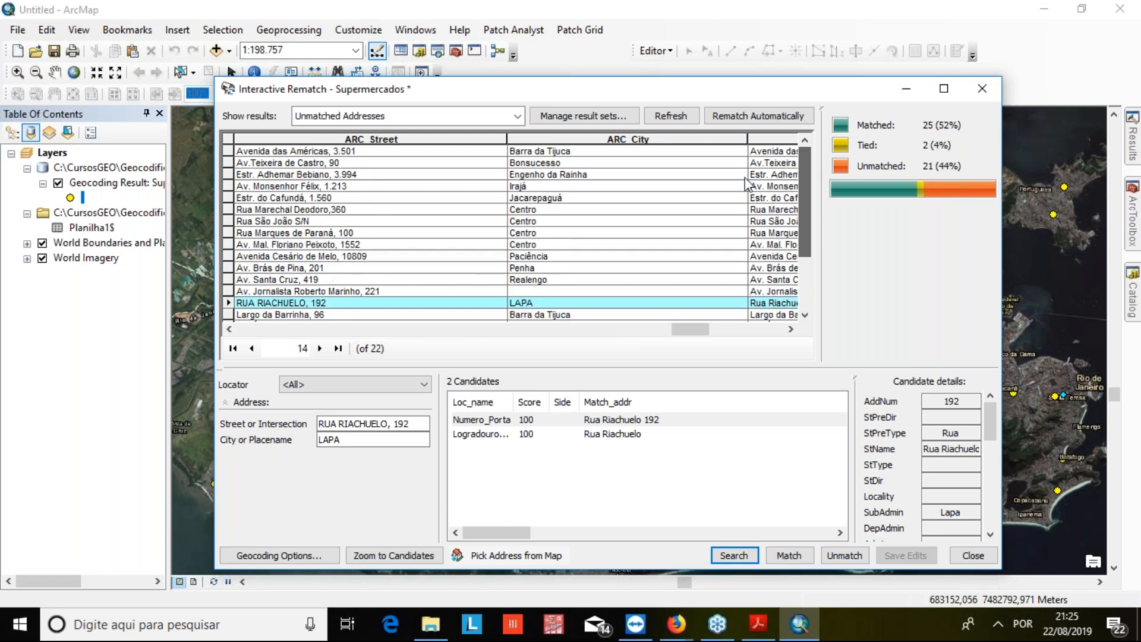
left_click(394, 440)
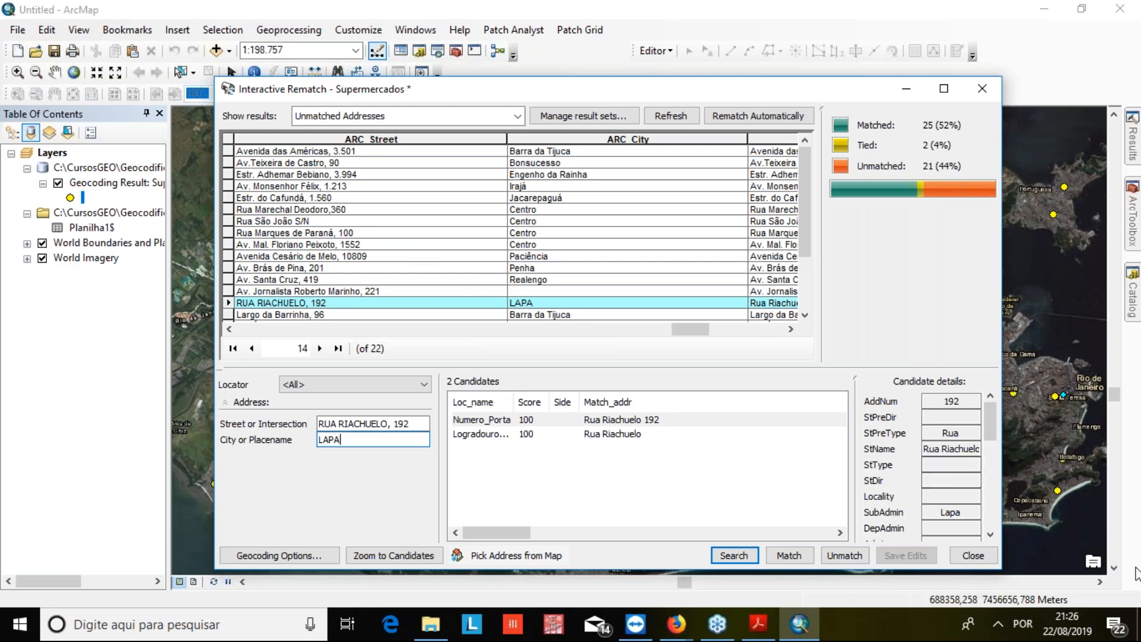
left_click(1132, 541)
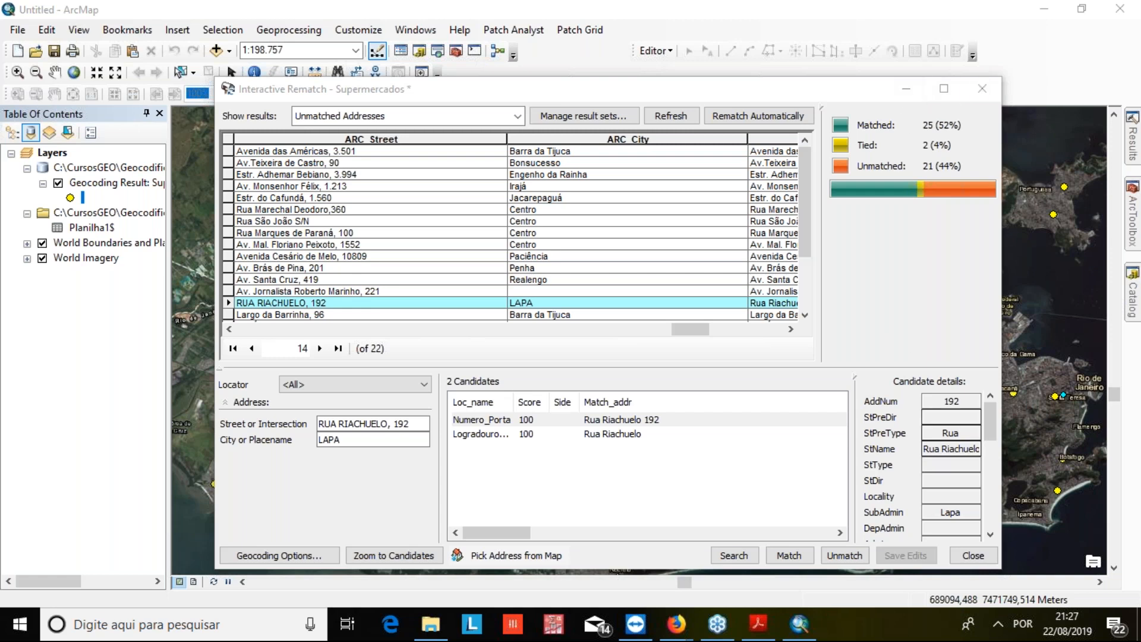
left_click(970, 556)
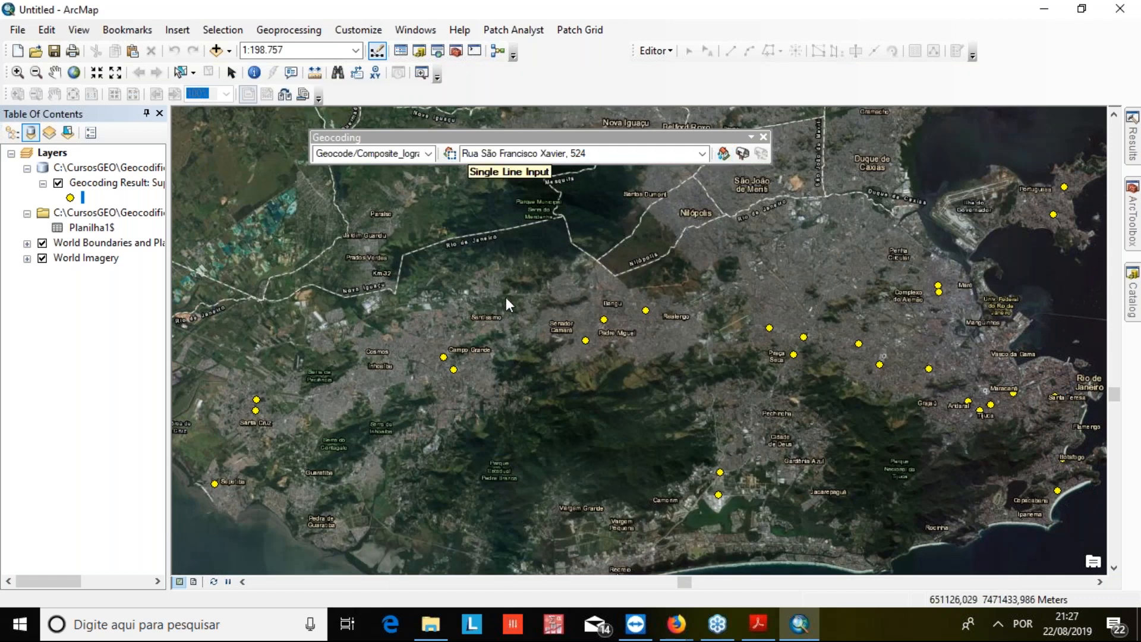
right_click(107, 182)
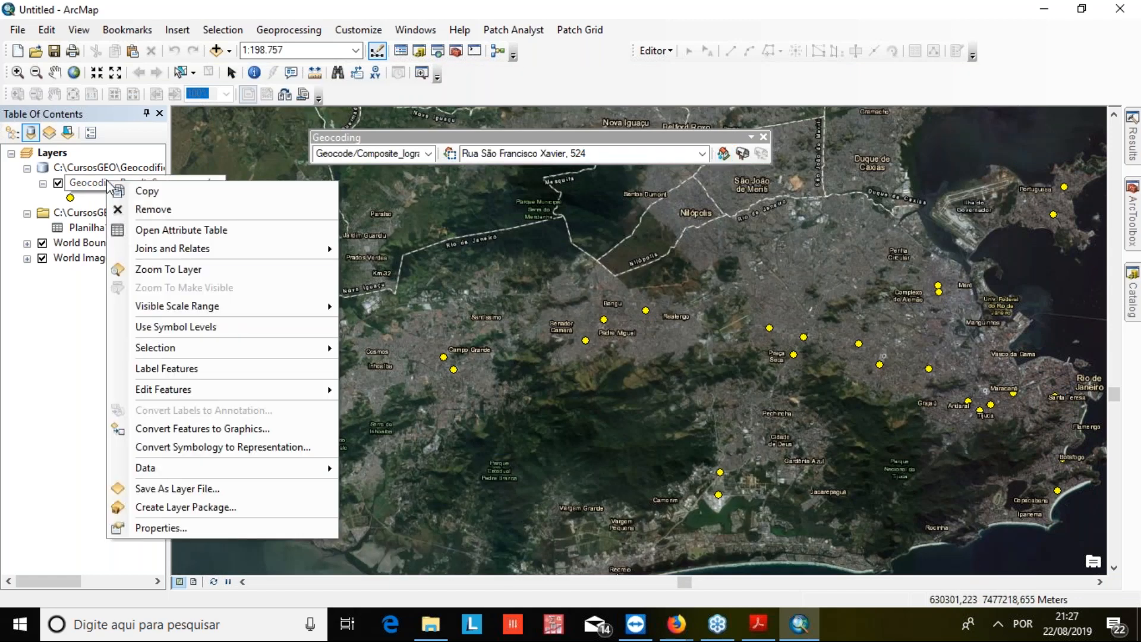
left_click(224, 231)
Step: Examine the coordinate columns and the address input columns of the geocoded supermarket records
left_click_drag(131, 511, 368, 511)
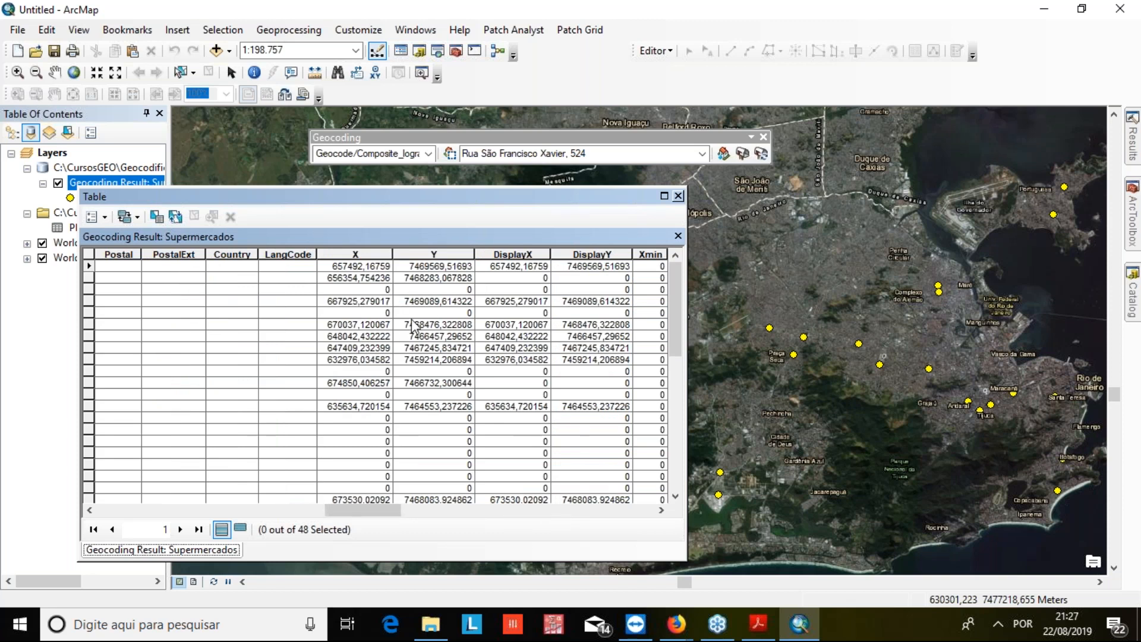
left_click_drag(345, 510, 402, 513)
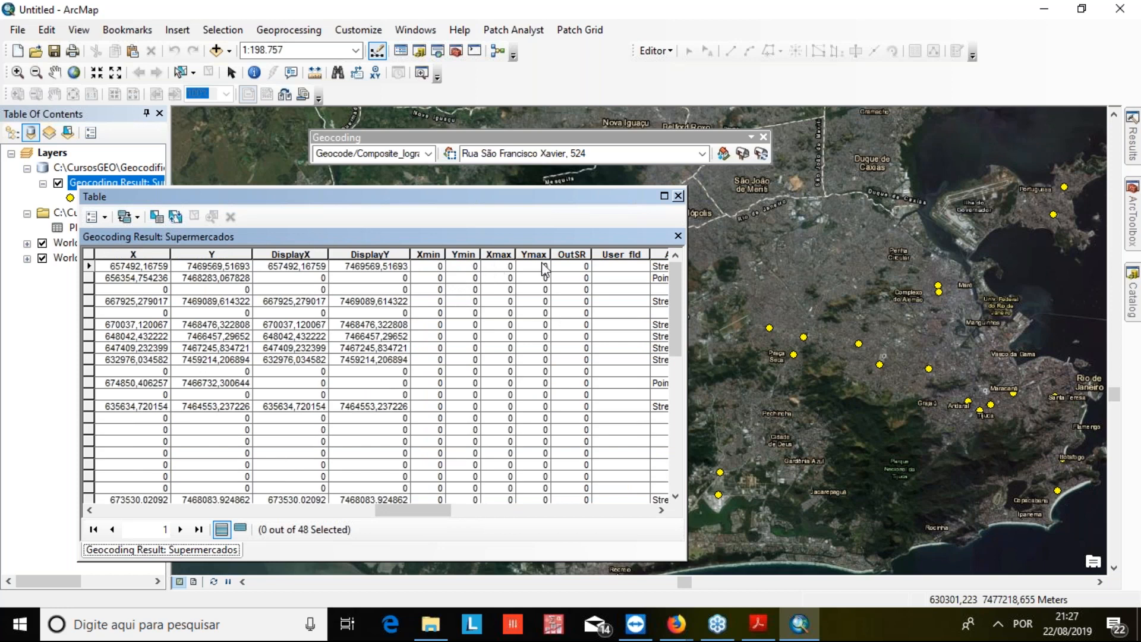
left_click(392, 501)
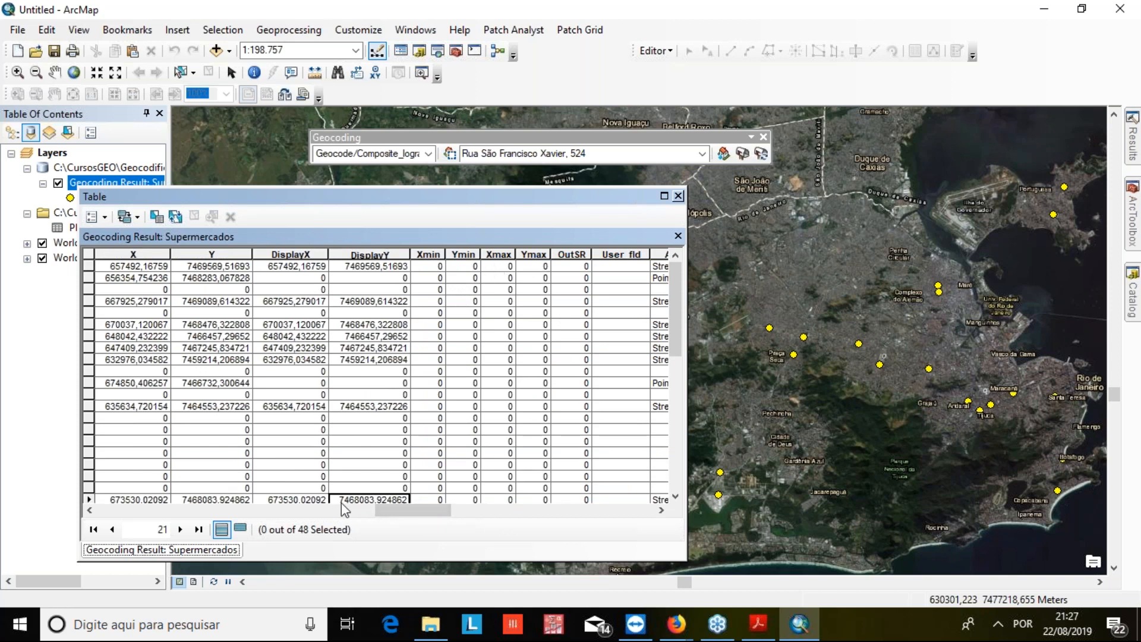
left_click_drag(382, 510, 569, 504)
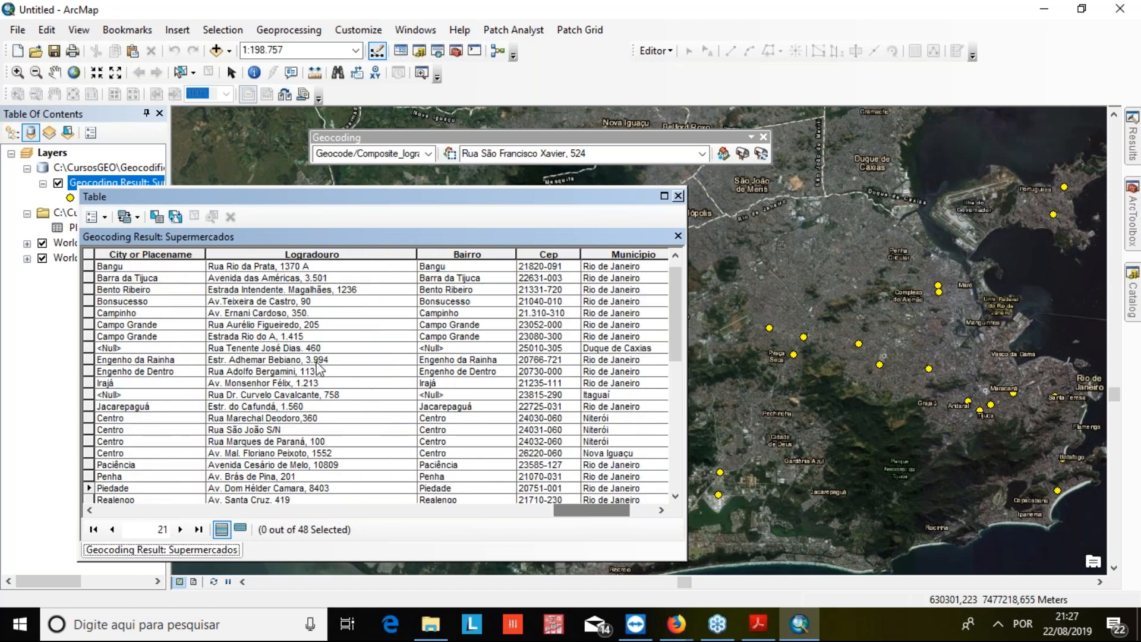
scroll(315, 355, "down", 2)
scroll(345, 349, "down", 1)
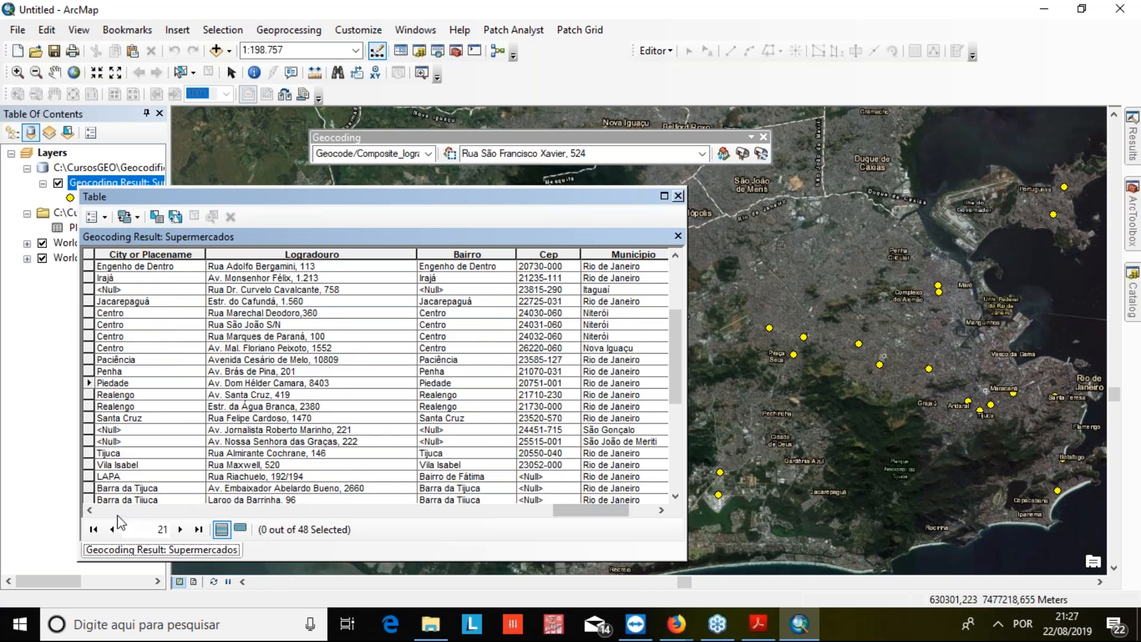
left_click(89, 510)
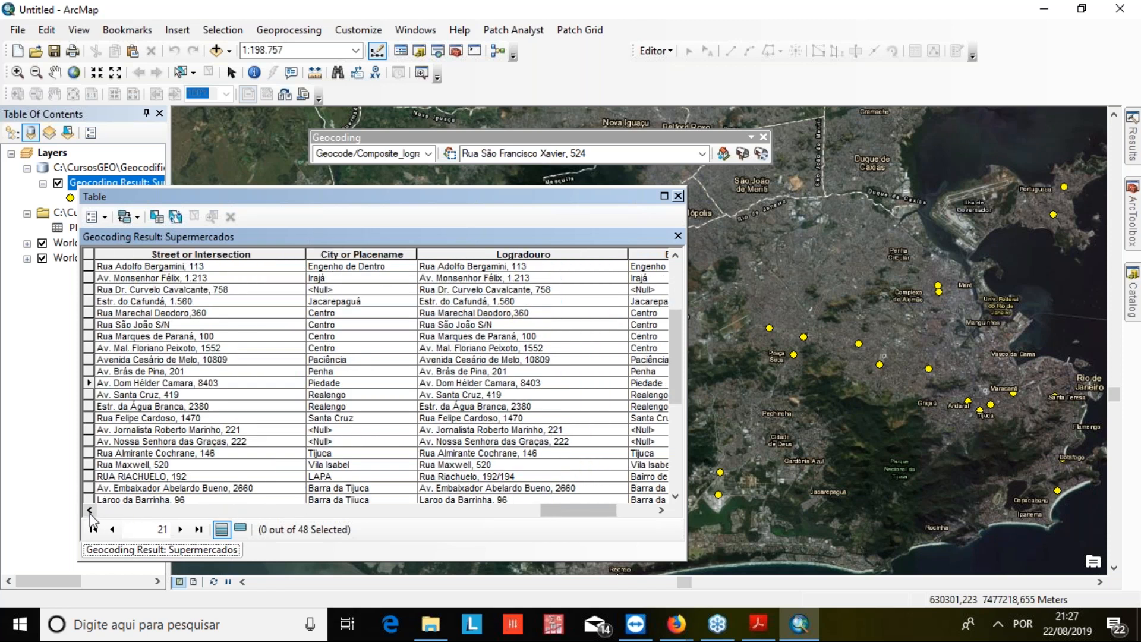
left_click(89, 465)
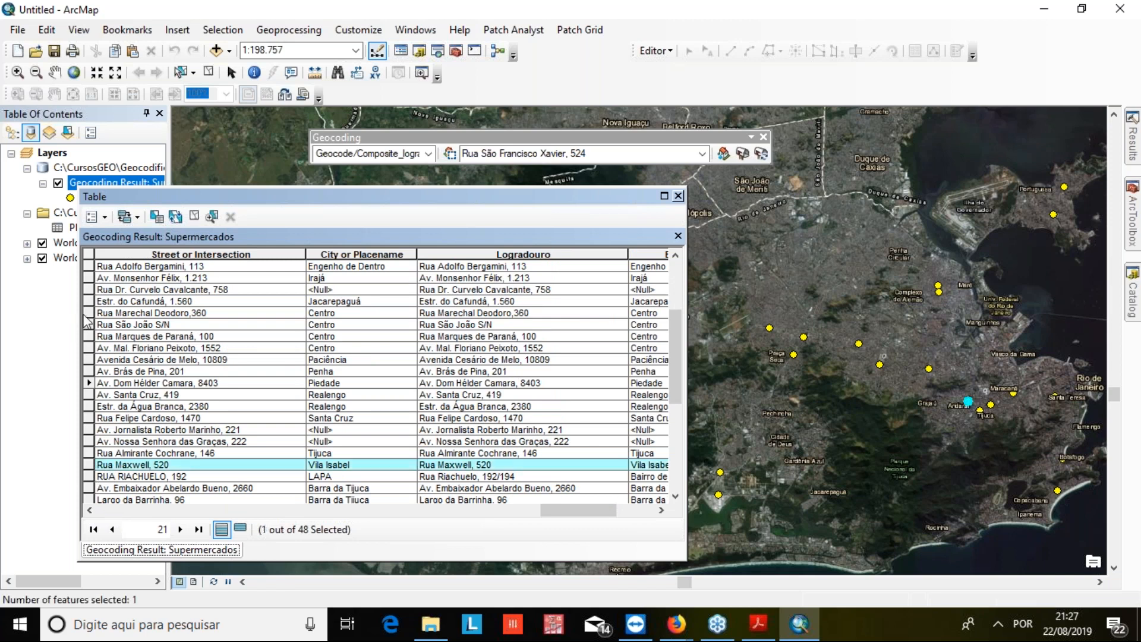
scroll(130, 290, "up", 3)
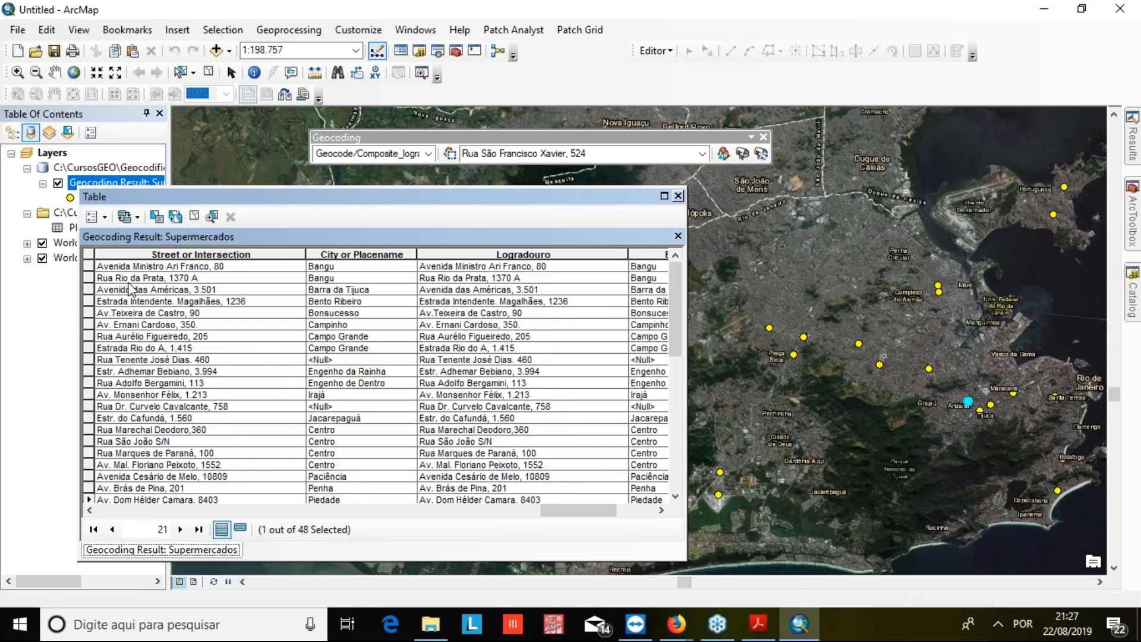
left_click(90, 266, "shift")
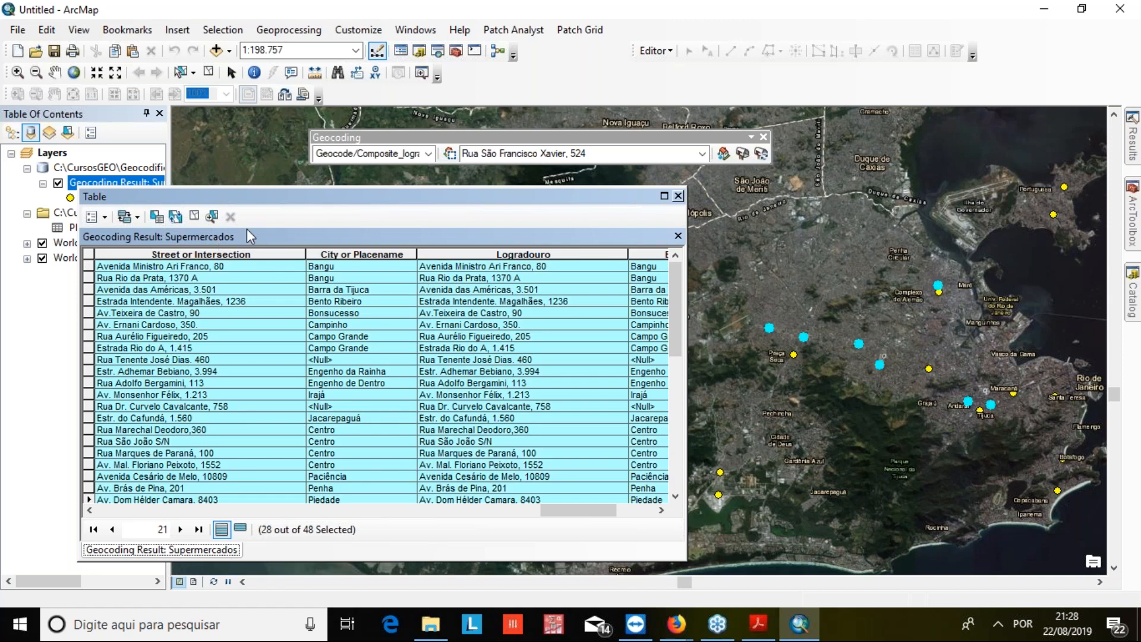
Step: Calculate the Mercado field of the selected records as "Guanabara" with the Field Calculator
left_click_drag(548, 506, 676, 507)
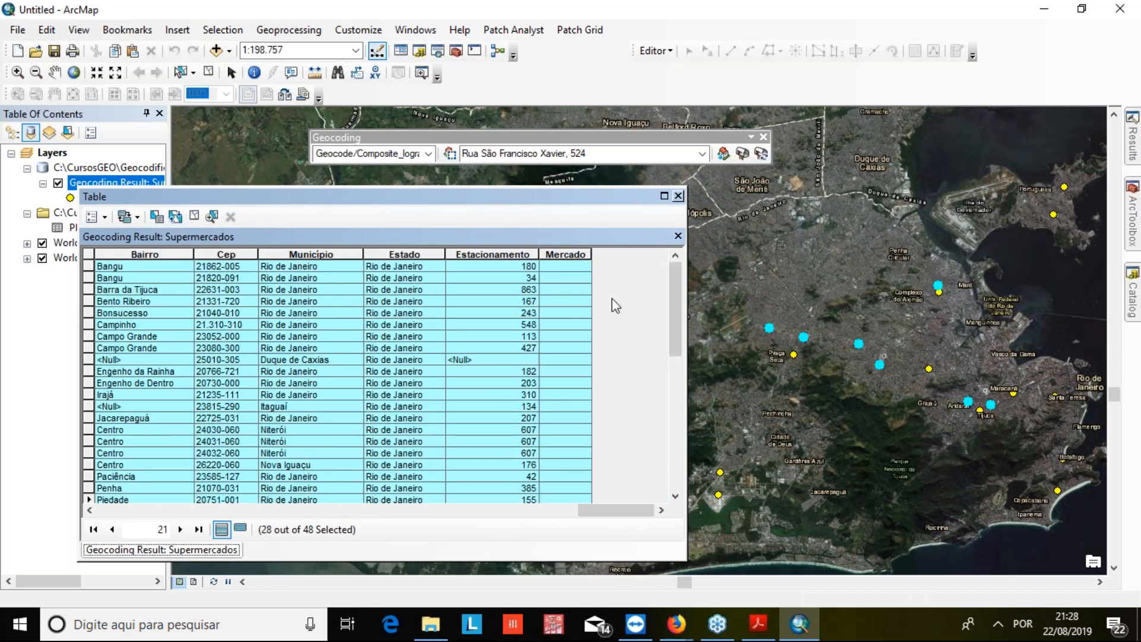
right_click(574, 255)
left_click(651, 361)
left_click(538, 352)
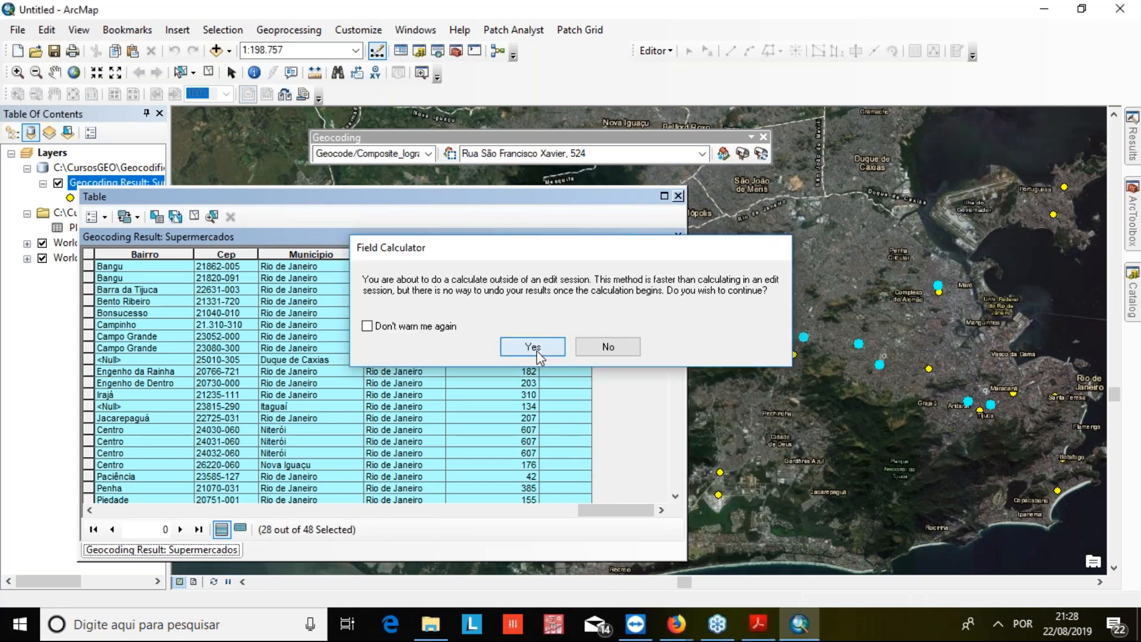
type("\"G")
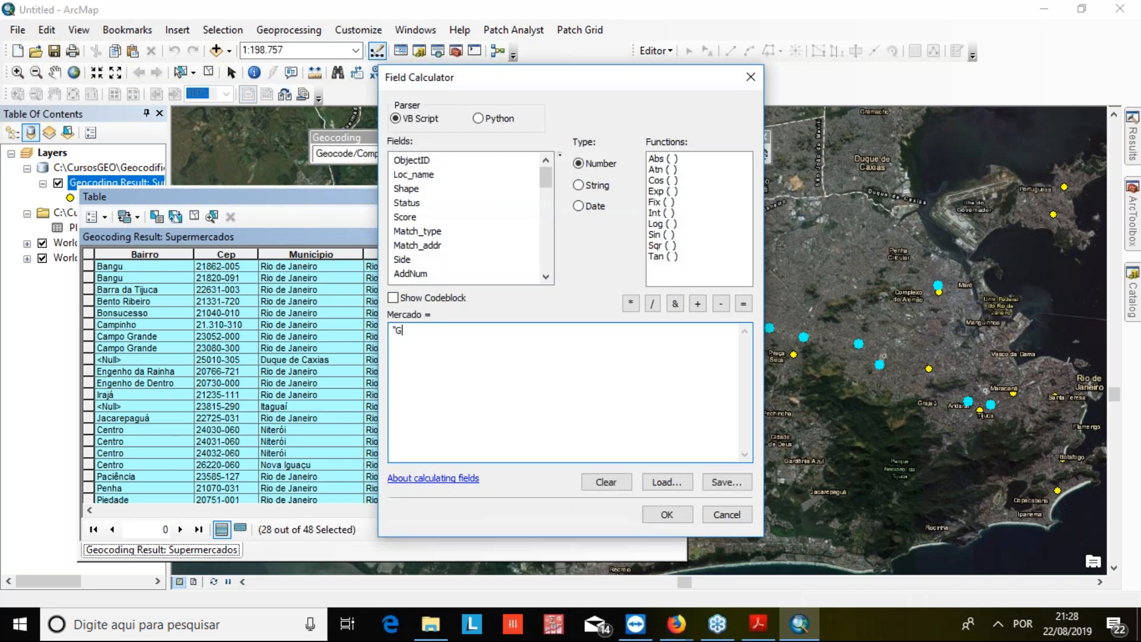
type("uanabara\"")
left_click(666, 514)
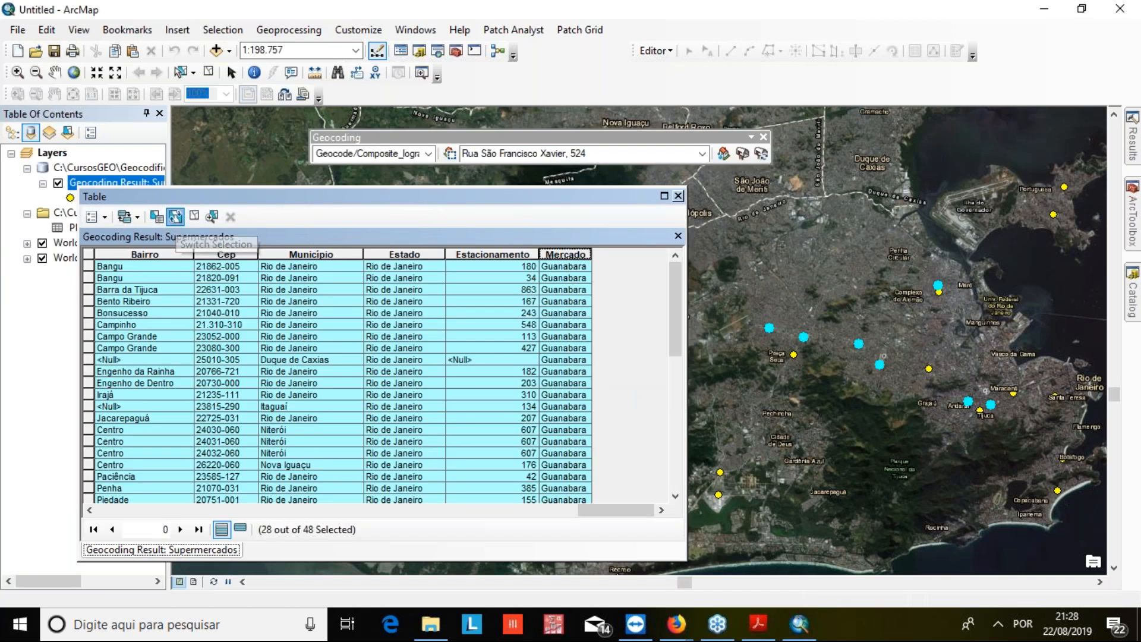
Step: Switch the selection to the remaining records and calculate their Mercado field as "Mundial"
left_click(175, 217)
right_click(564, 254)
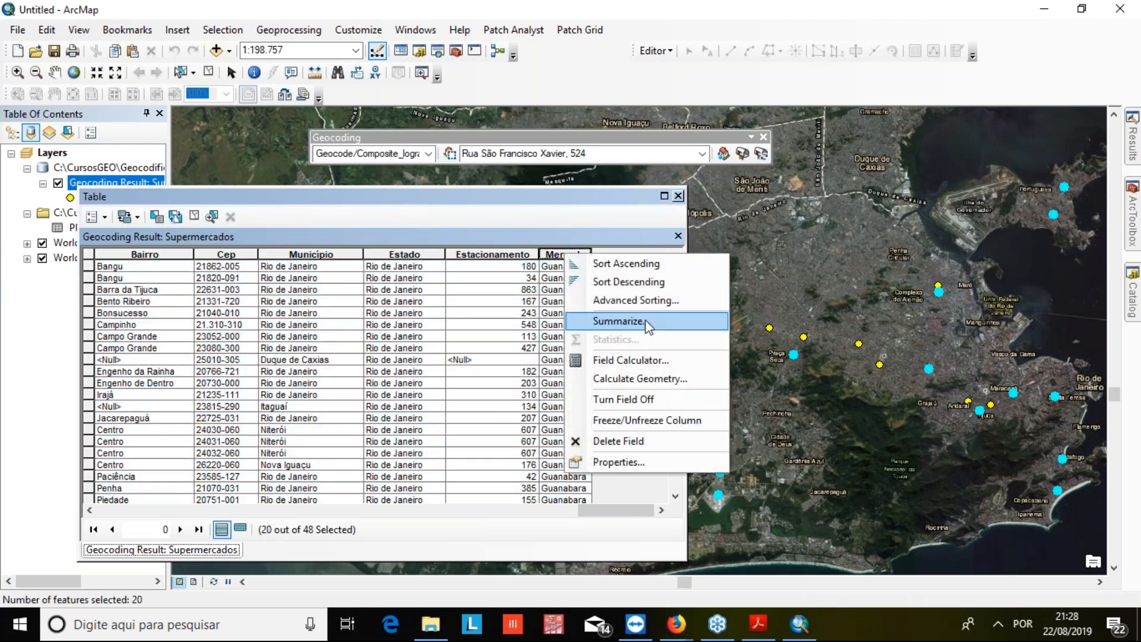
left_click(654, 364)
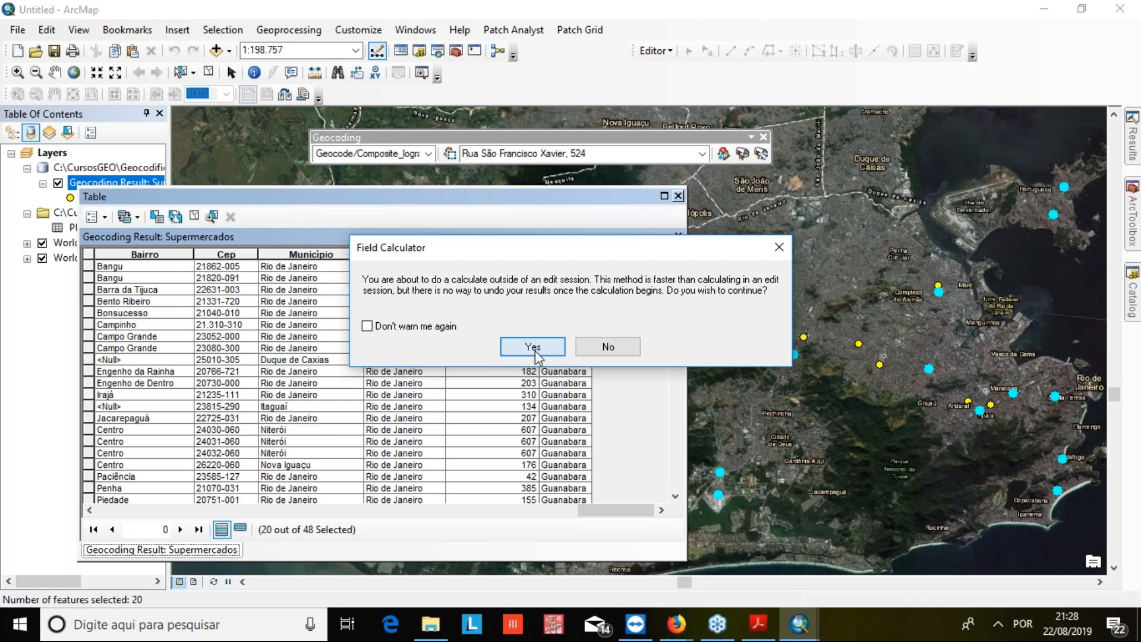
left_click(534, 350)
left_click_drag(442, 331, 400, 335)
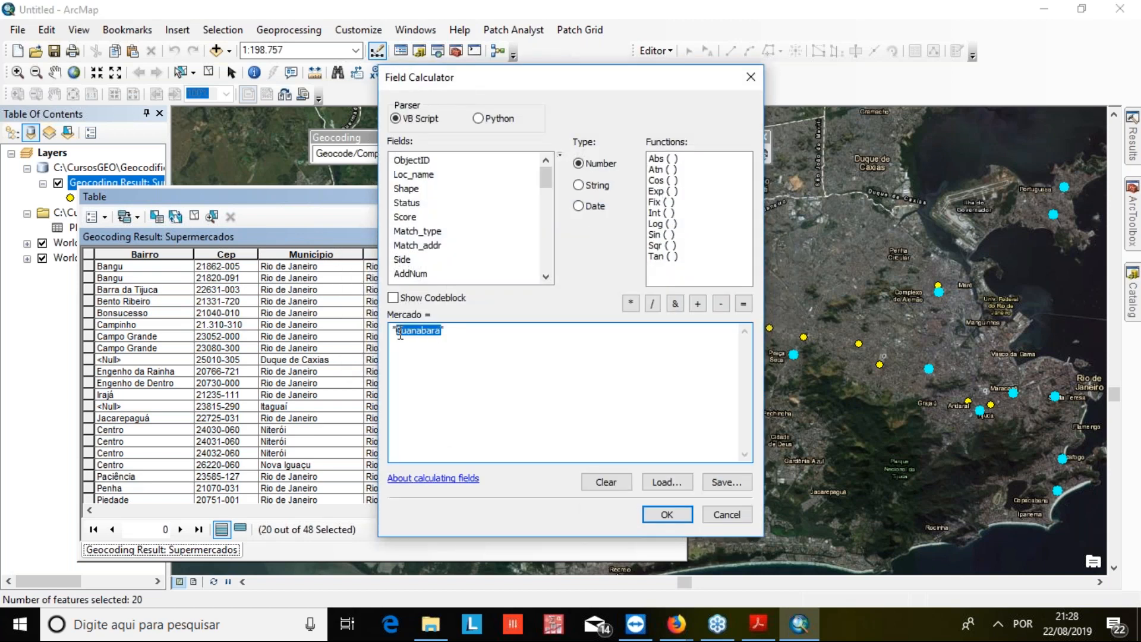
type("Mundial")
left_click(667, 515)
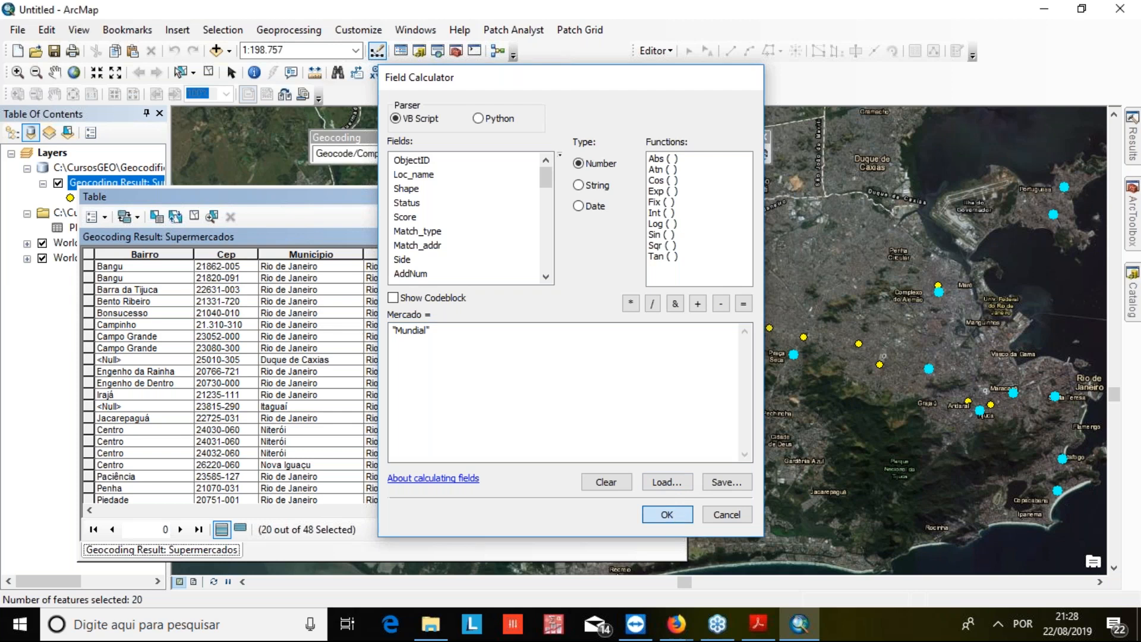
Step: Check the last records' Mercado values, clear the selection and close the attribute table
left_click_drag(673, 298, 681, 430)
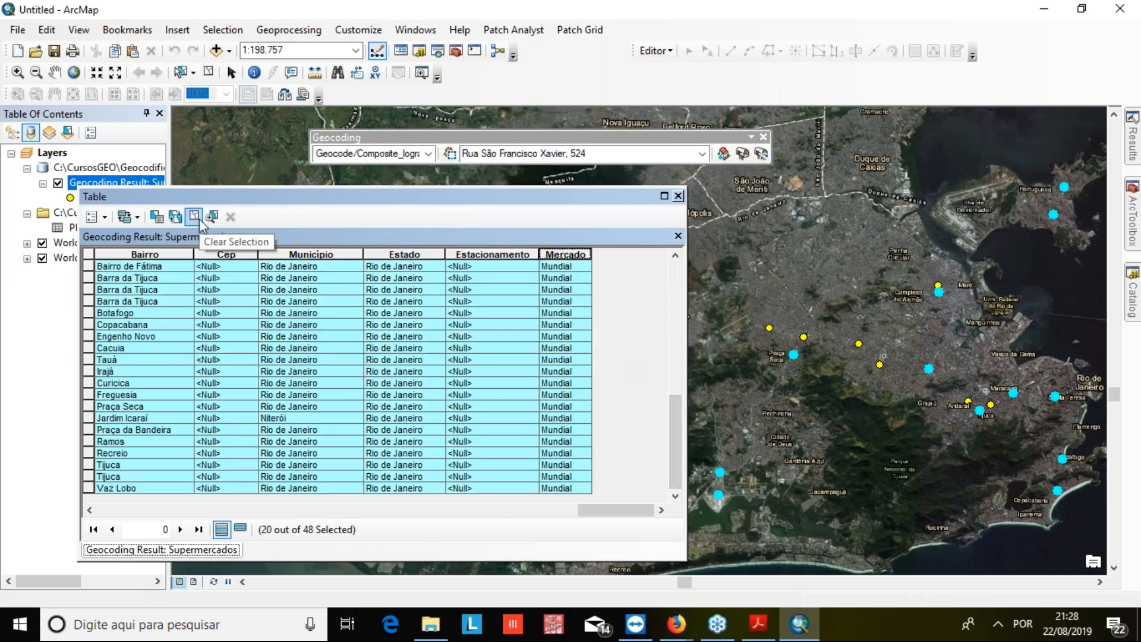
left_click(198, 219)
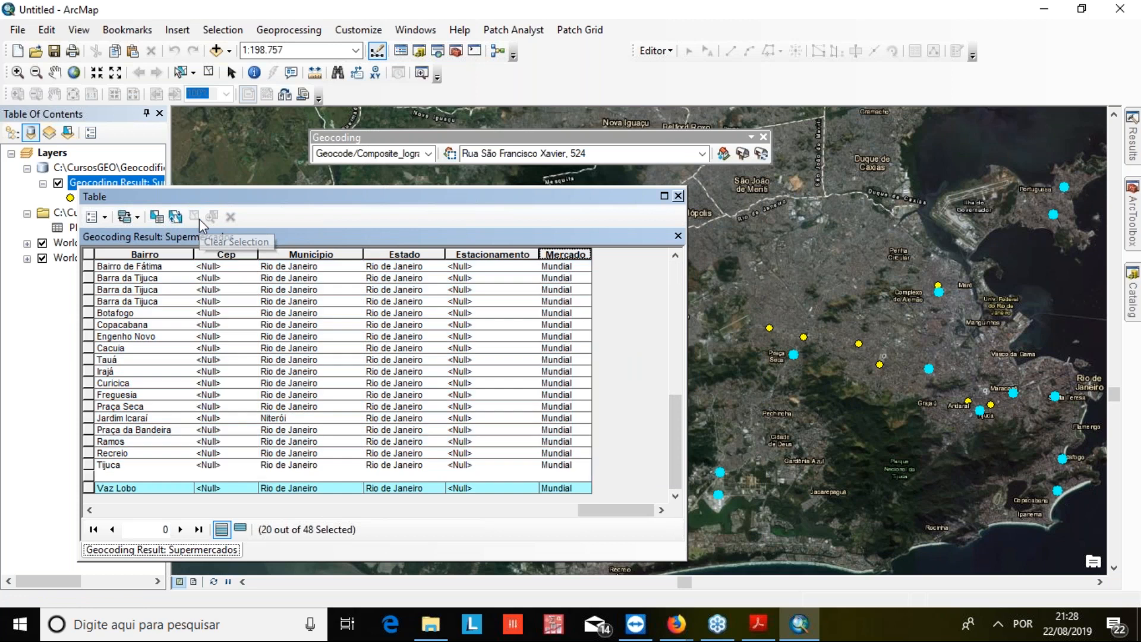
left_click(680, 196)
Step: Symbolize the Supermercados layer by unique values of the Mercado field and add all its values
right_click(136, 184)
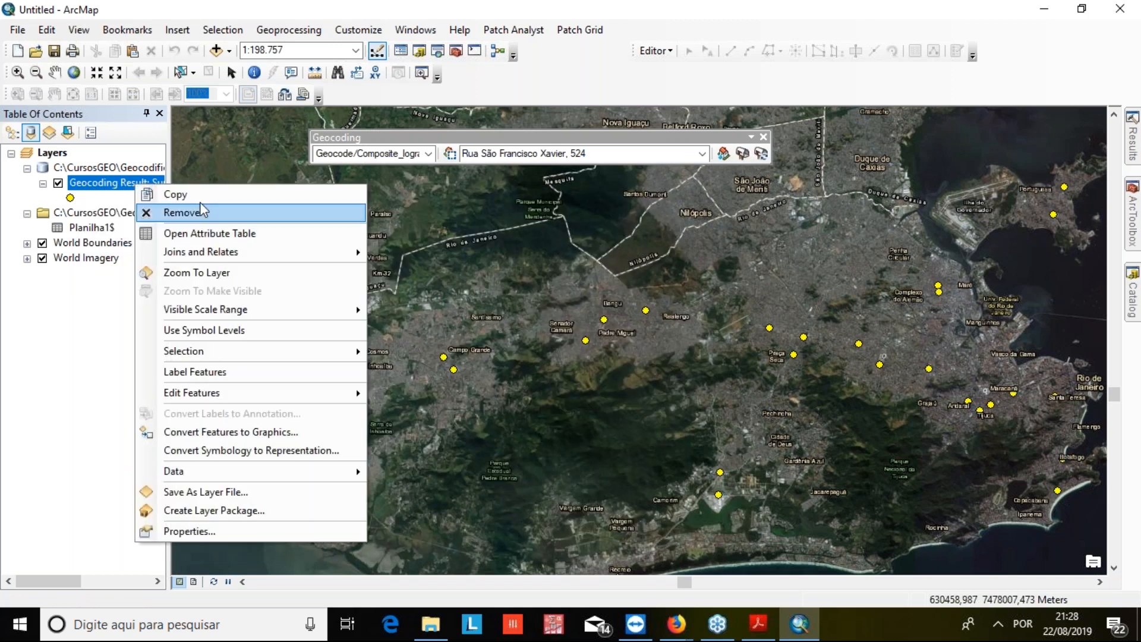
left_click(301, 531)
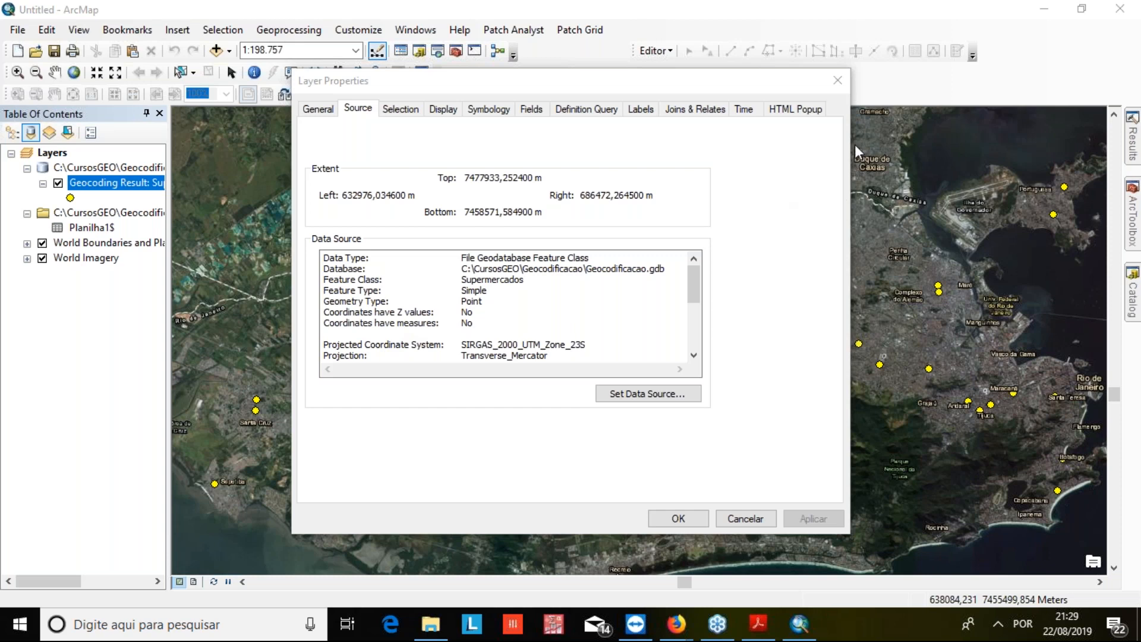
left_click(489, 108)
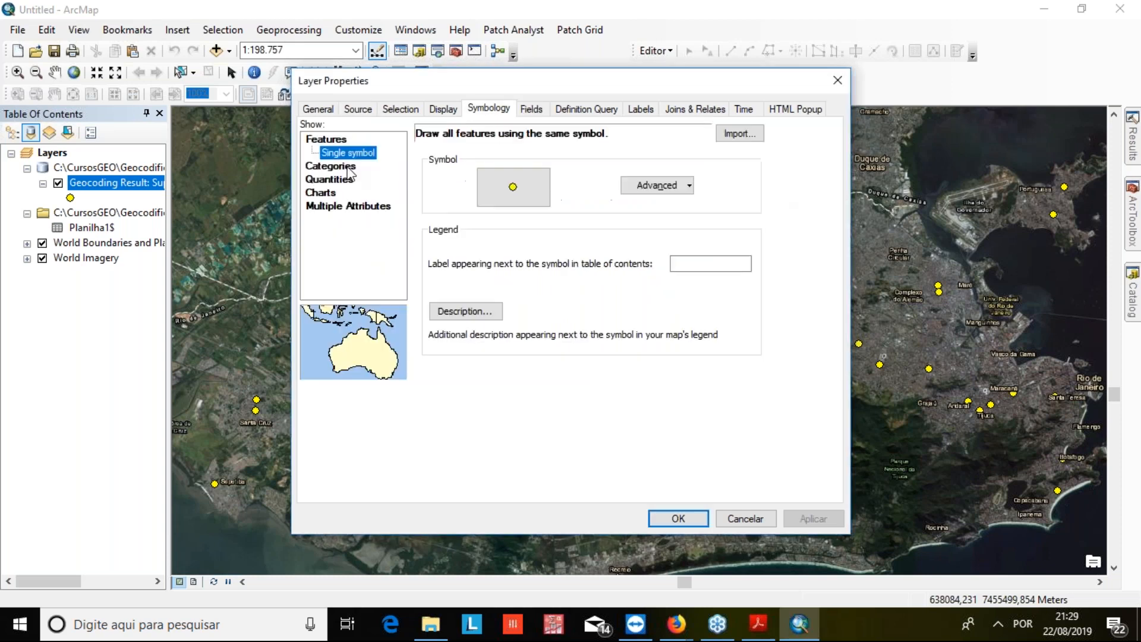
left_click(330, 152)
left_click(573, 167)
scroll(497, 387, "down", 3)
left_click(484, 400)
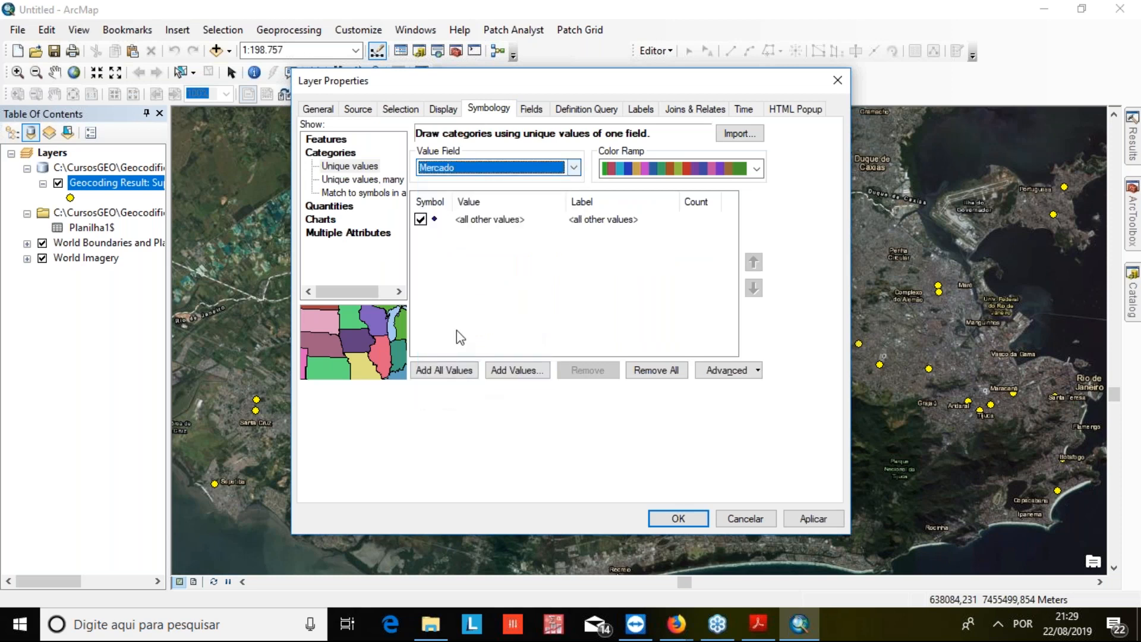
left_click(444, 370)
Step: Give the Guanabara value the Triangle 1 marker in blue
left_click(439, 250)
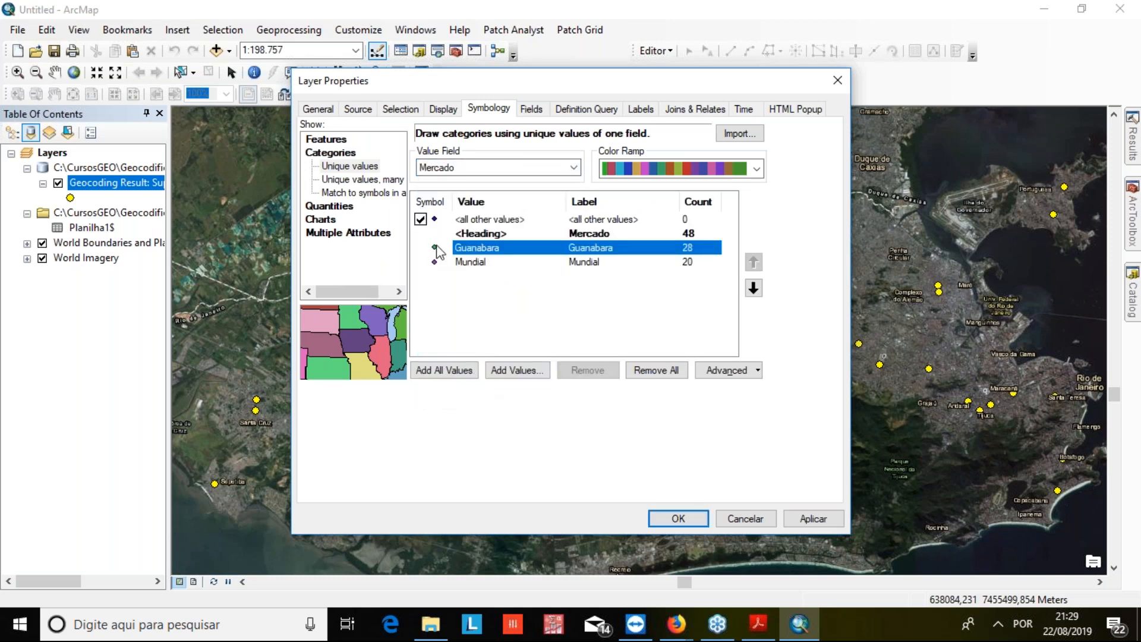
double_click(437, 247)
left_click(531, 225)
left_click(721, 256)
left_click(722, 257)
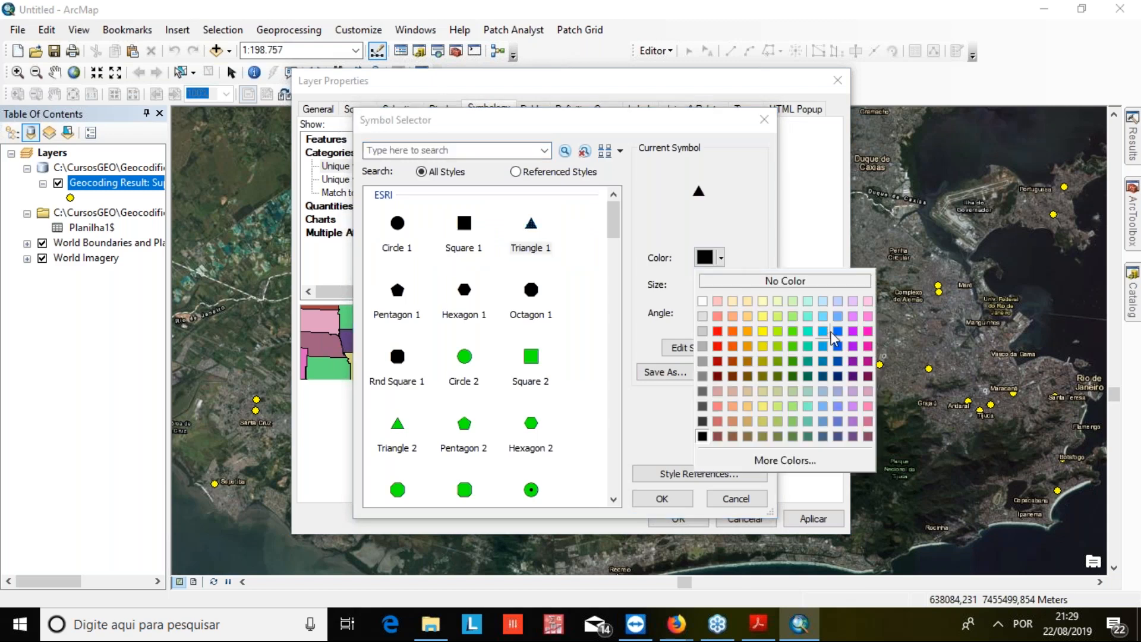
left_click(824, 344)
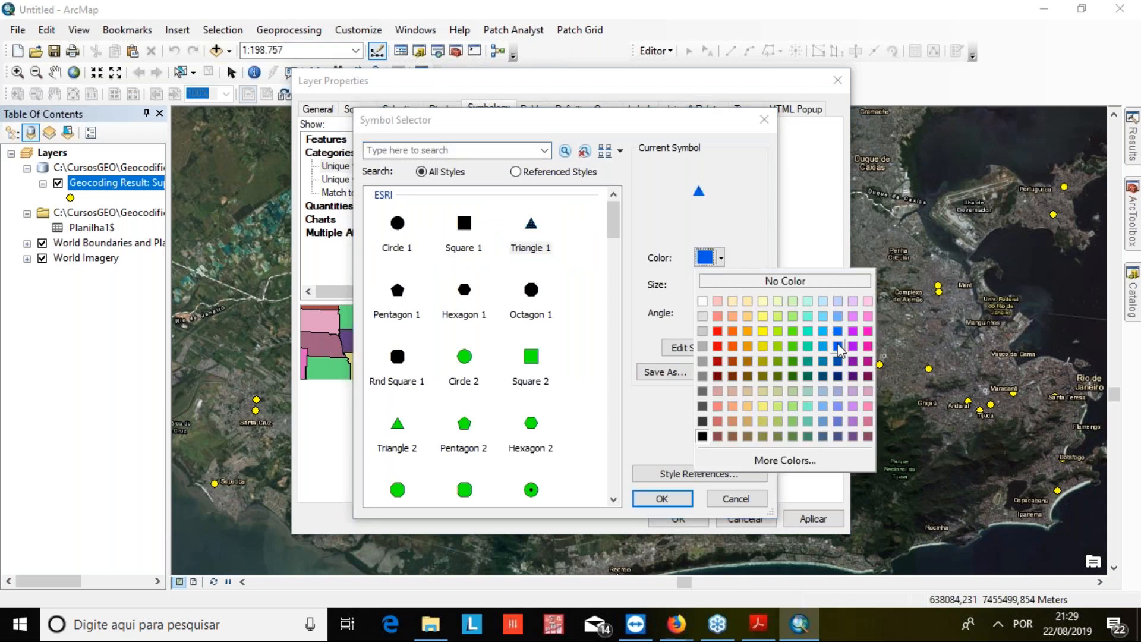
left_click(664, 498)
Step: Make the Mundial marker orange at size 8, accept the layer's symbology and hide the World Boundaries and Places layer
left_click(434, 286)
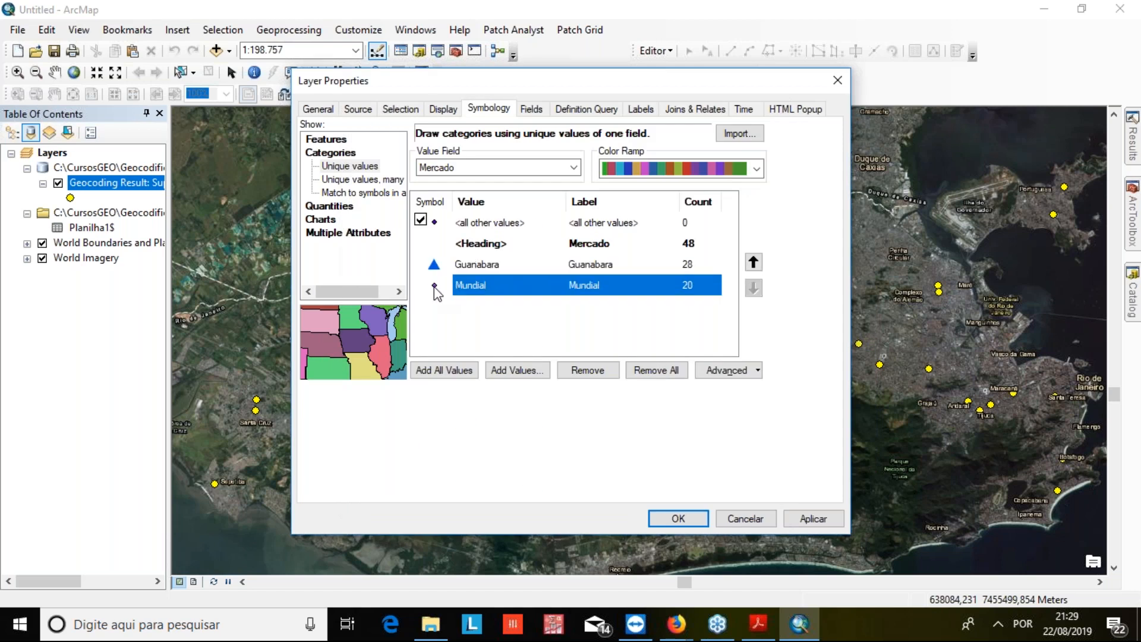
double_click(435, 287)
left_click(721, 257)
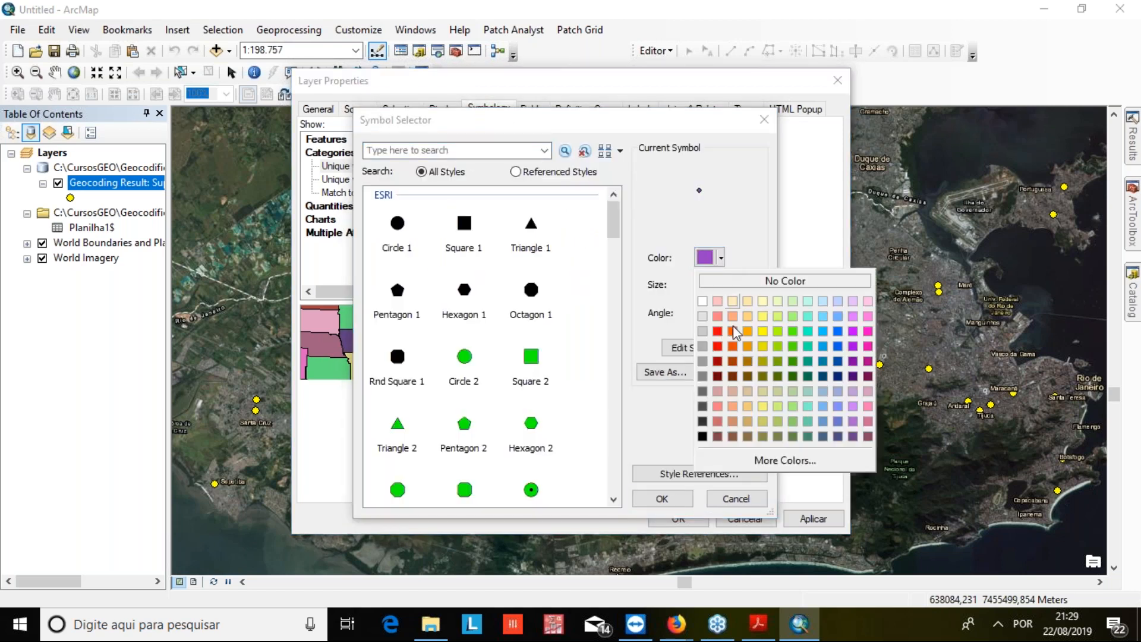
left_click(735, 344)
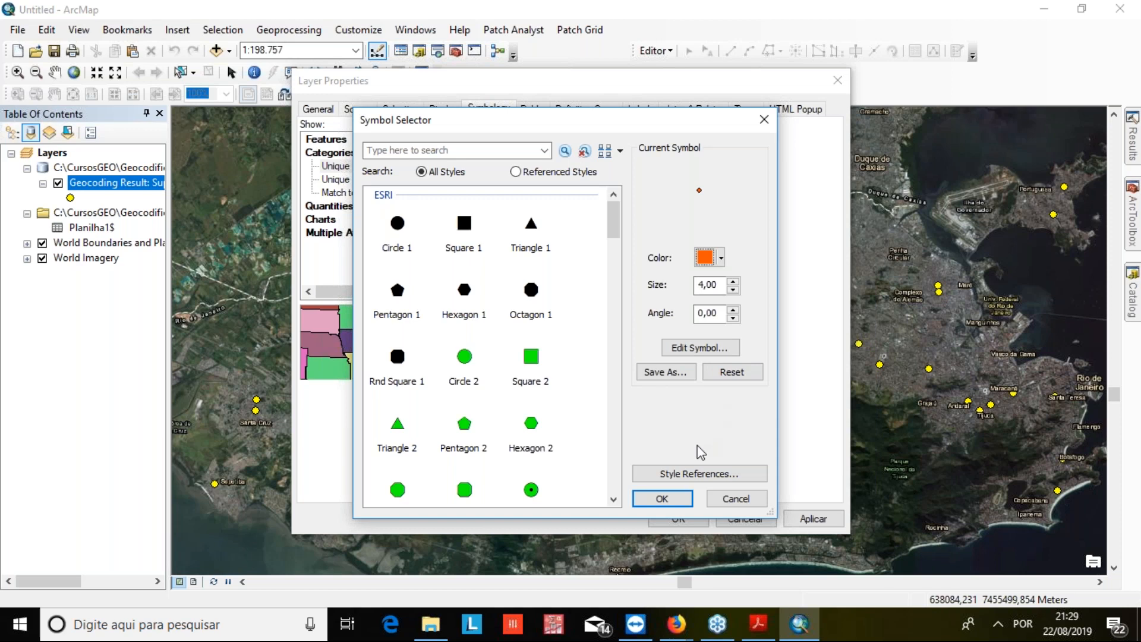
left_click(733, 282)
left_click(733, 283)
left_click(733, 283)
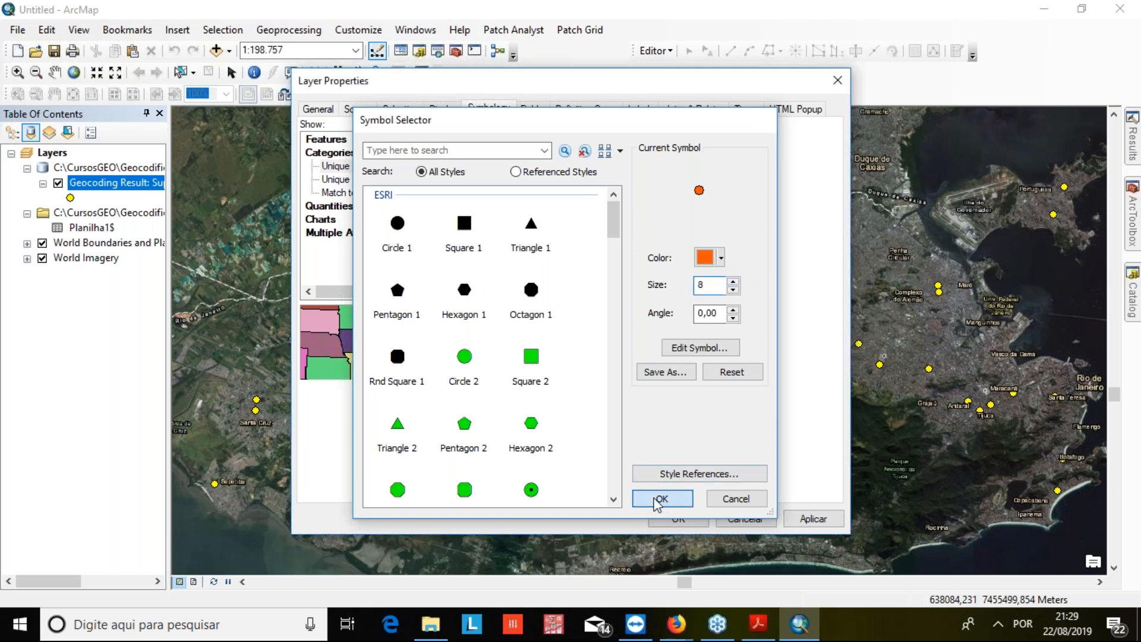
left_click(660, 499)
left_click(669, 522)
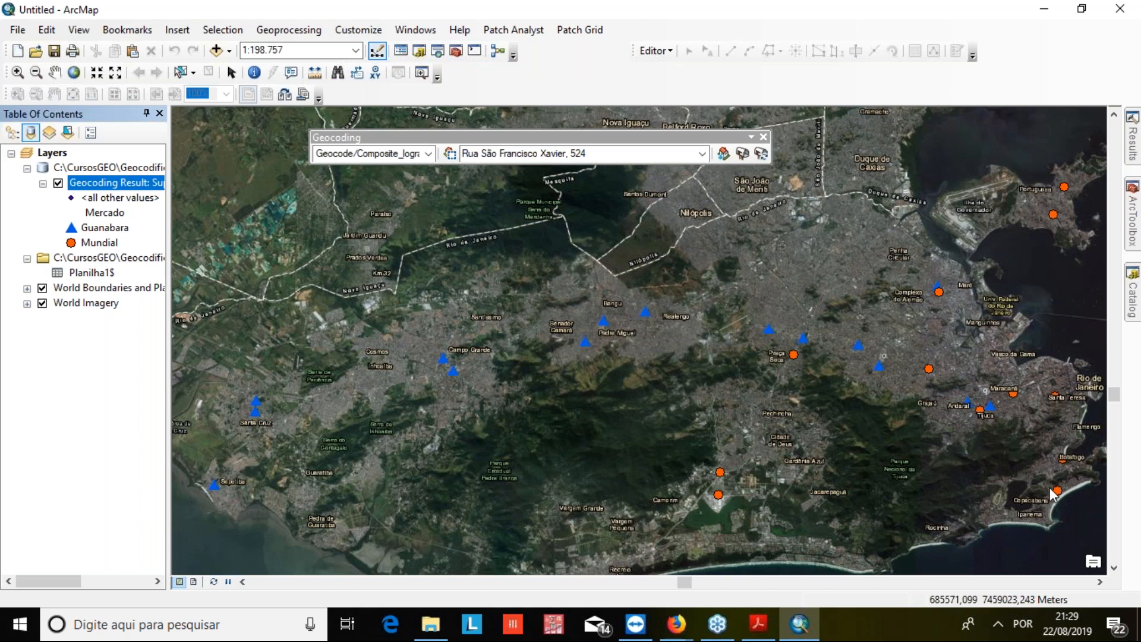
left_click(42, 288)
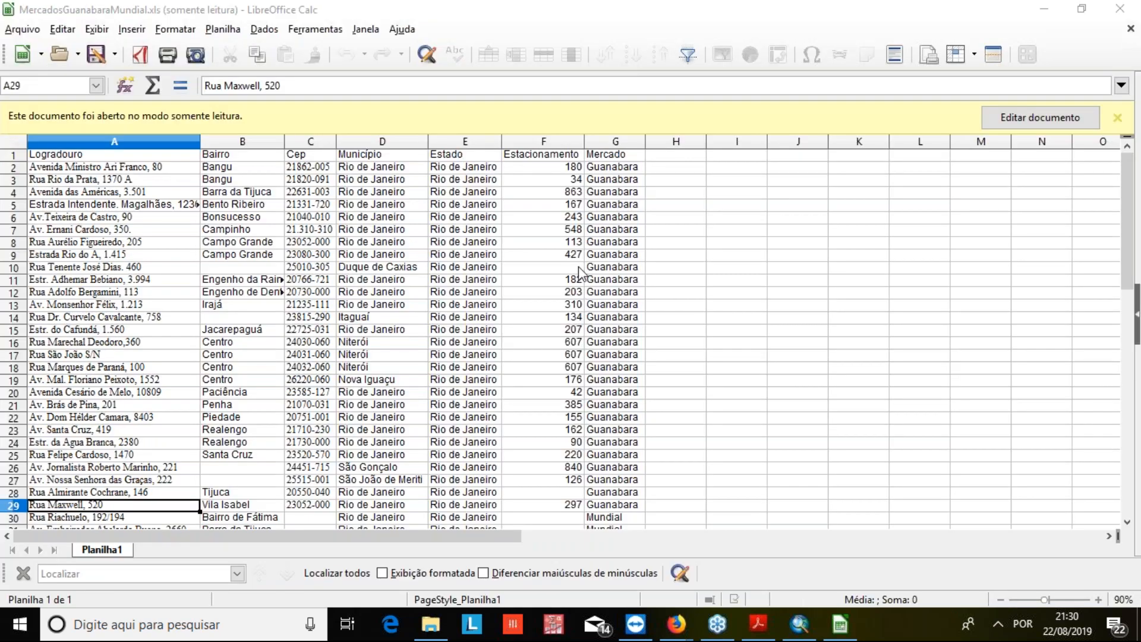
Step: Look through the Mundial supermarket addresses in the MercadosGuanabaraMundial.xls spreadsheet in LibreOffice Calc
scroll(544, 202, "down", 3)
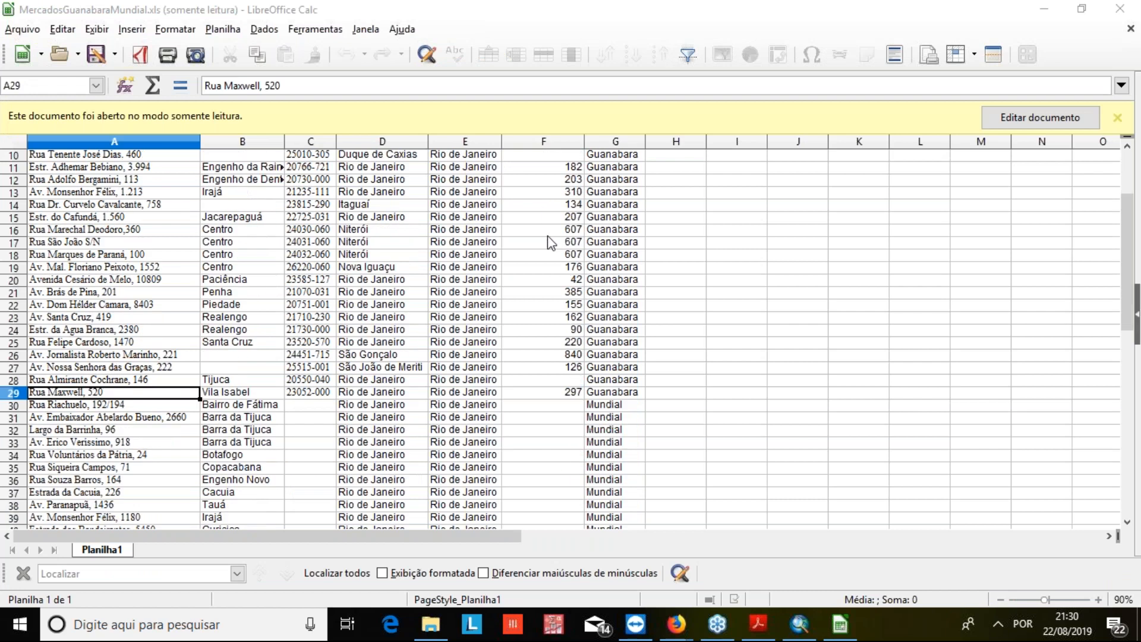
scroll(209, 424, "down", 7)
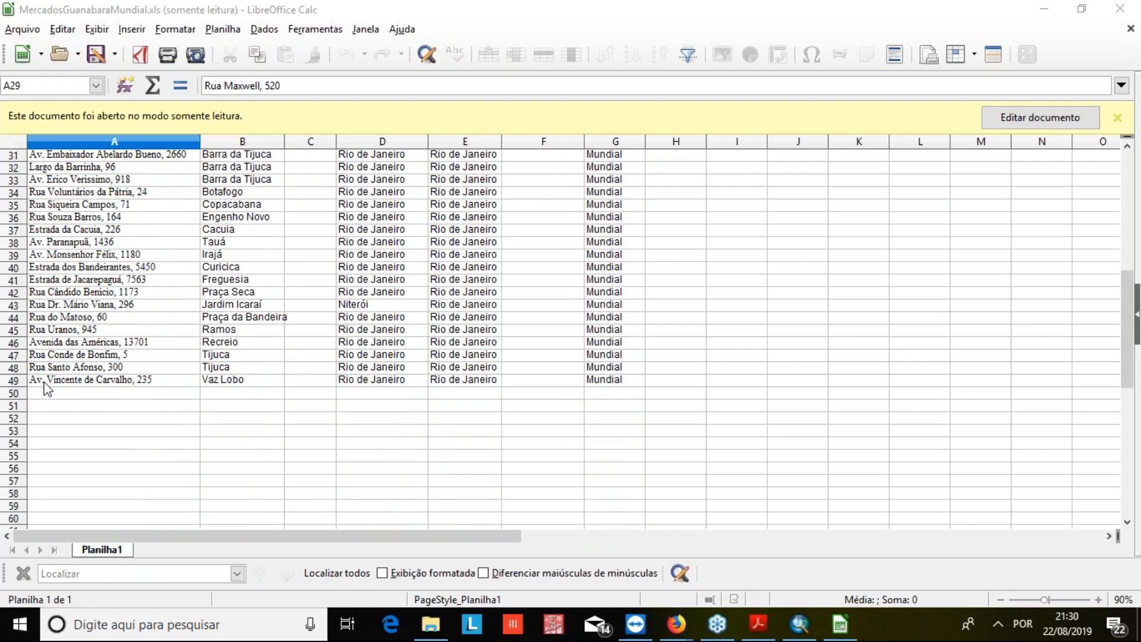
left_click(47, 383)
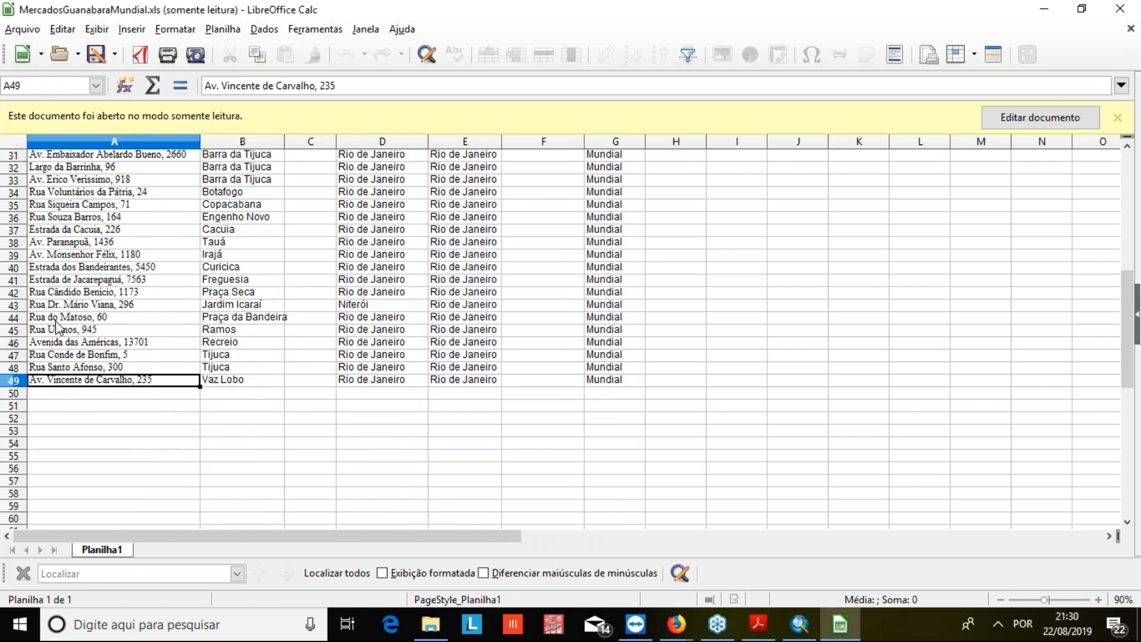
left_click(60, 255)
left_click(66, 242)
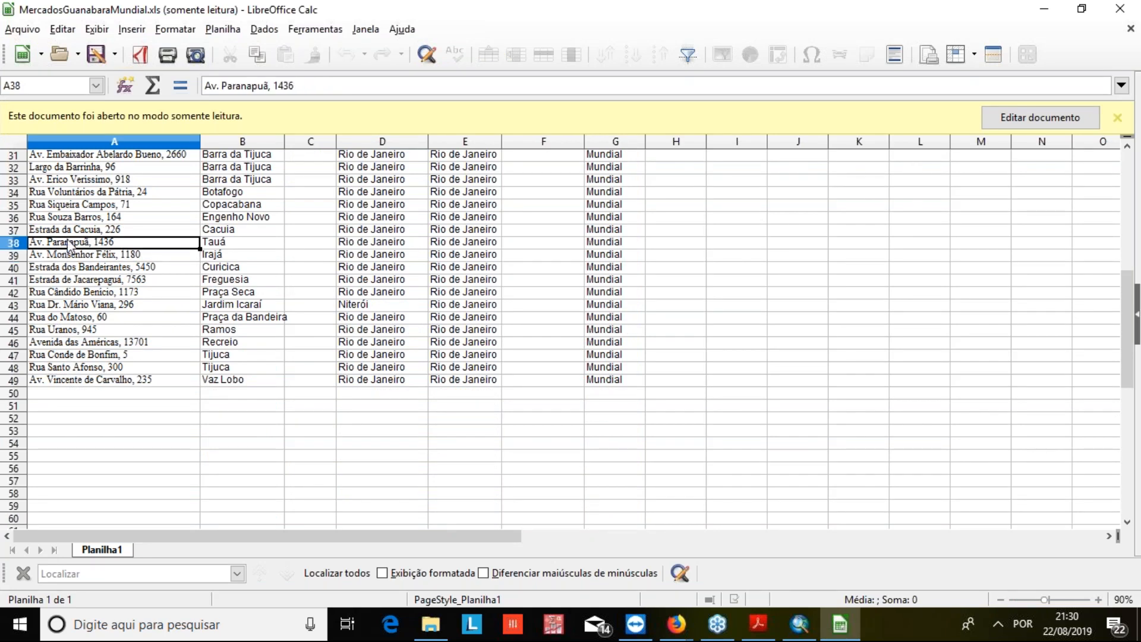
scroll(68, 243, "up", 1)
scroll(68, 244, "up", 1)
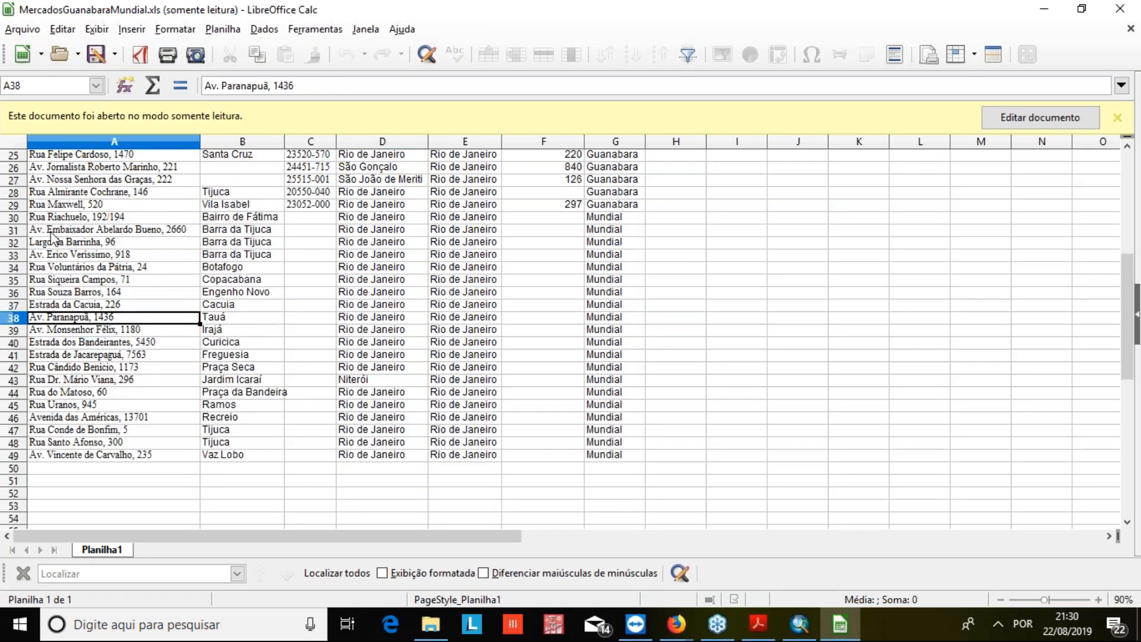
scroll(53, 238, "up", 1)
scroll(52, 238, "up", 7)
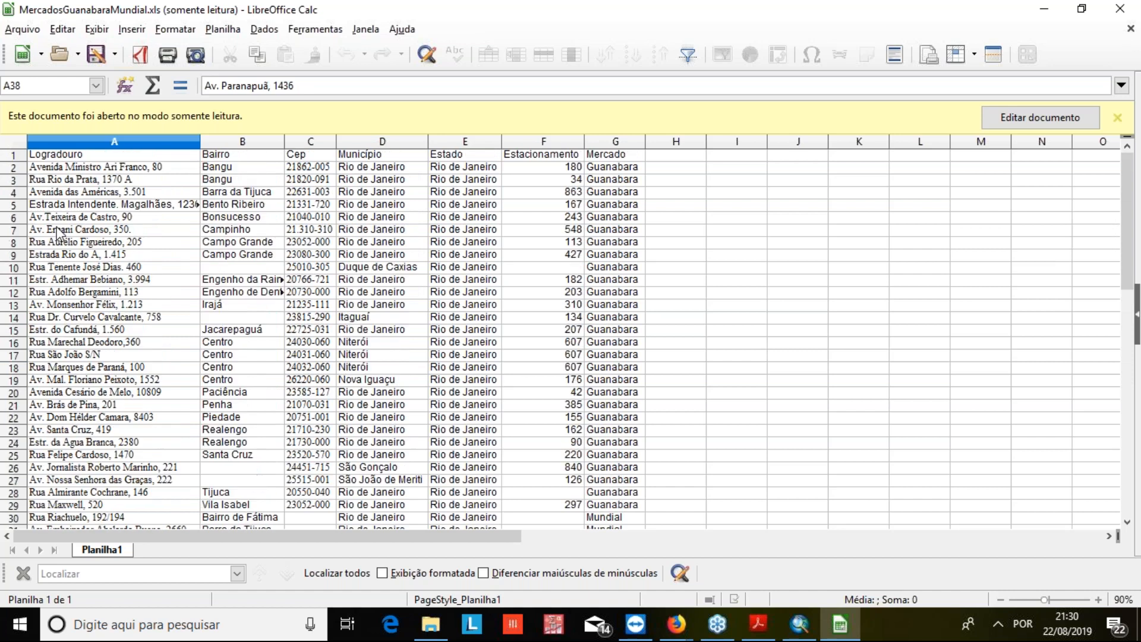
Step: Examine how the Guanabara street names and numbers are written in the Logradouro column, then return to ArcMap
left_click(61, 355)
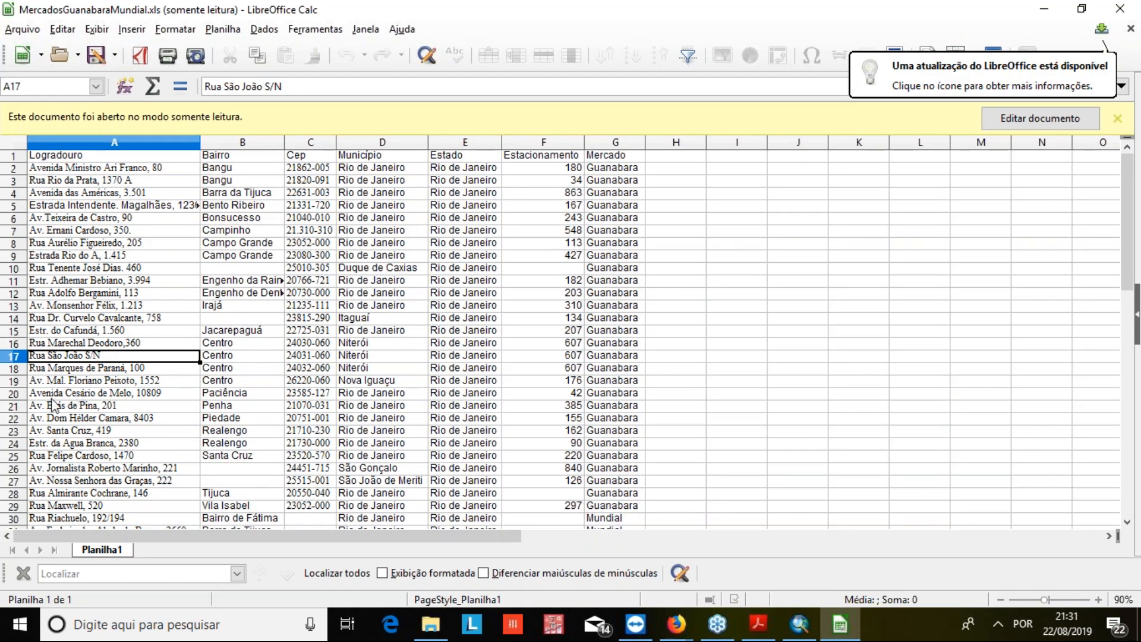
left_click(44, 383)
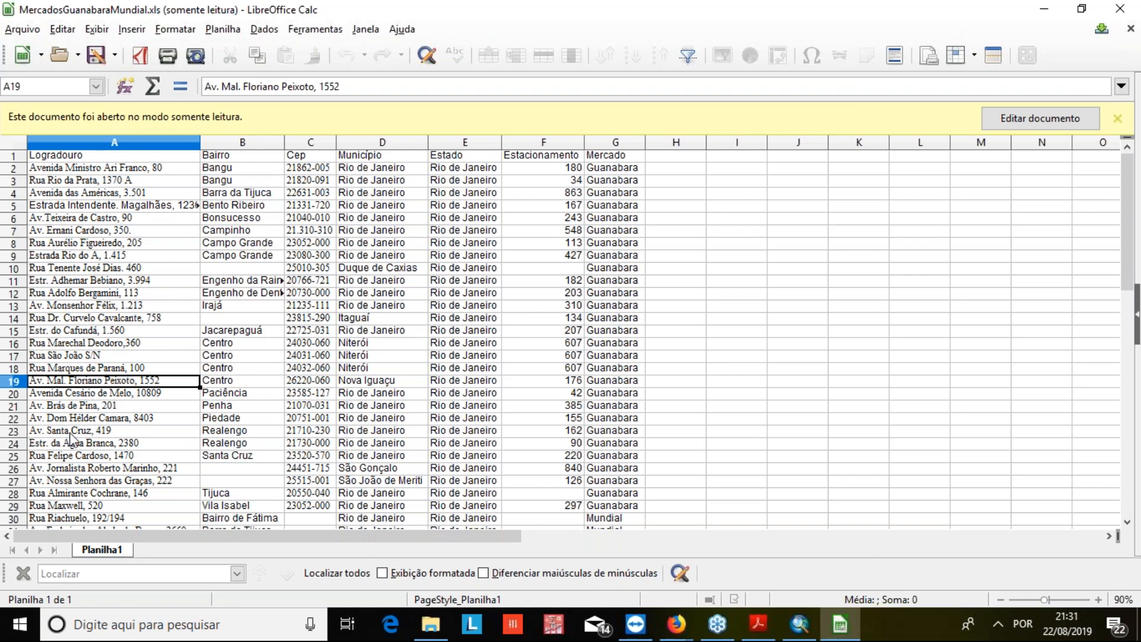
scroll(67, 443, "down", 1)
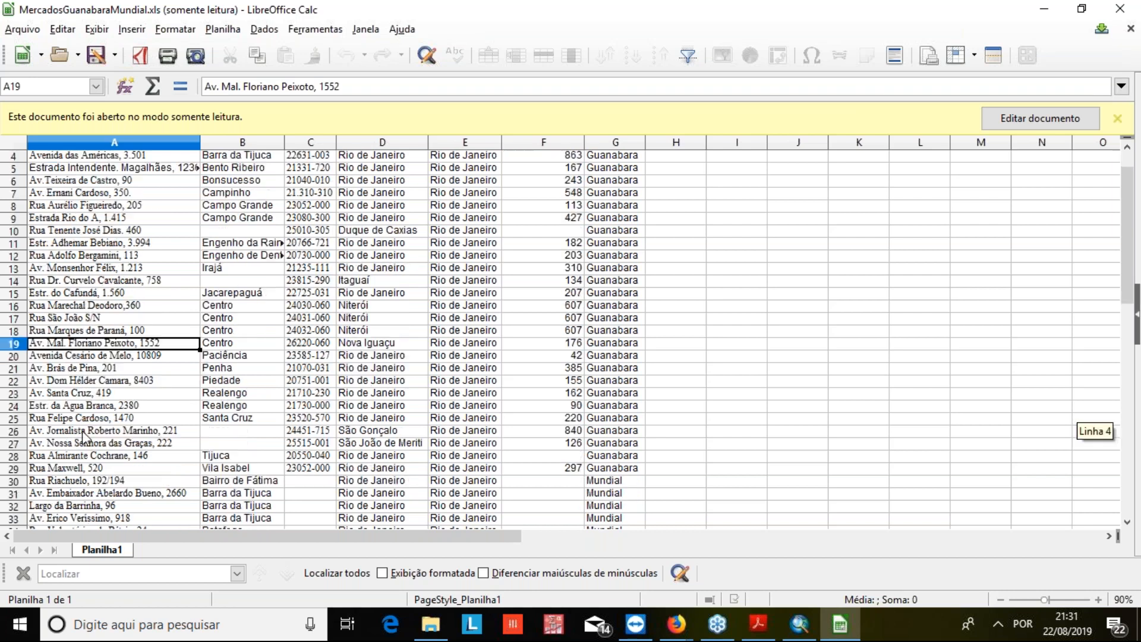
left_click(65, 384)
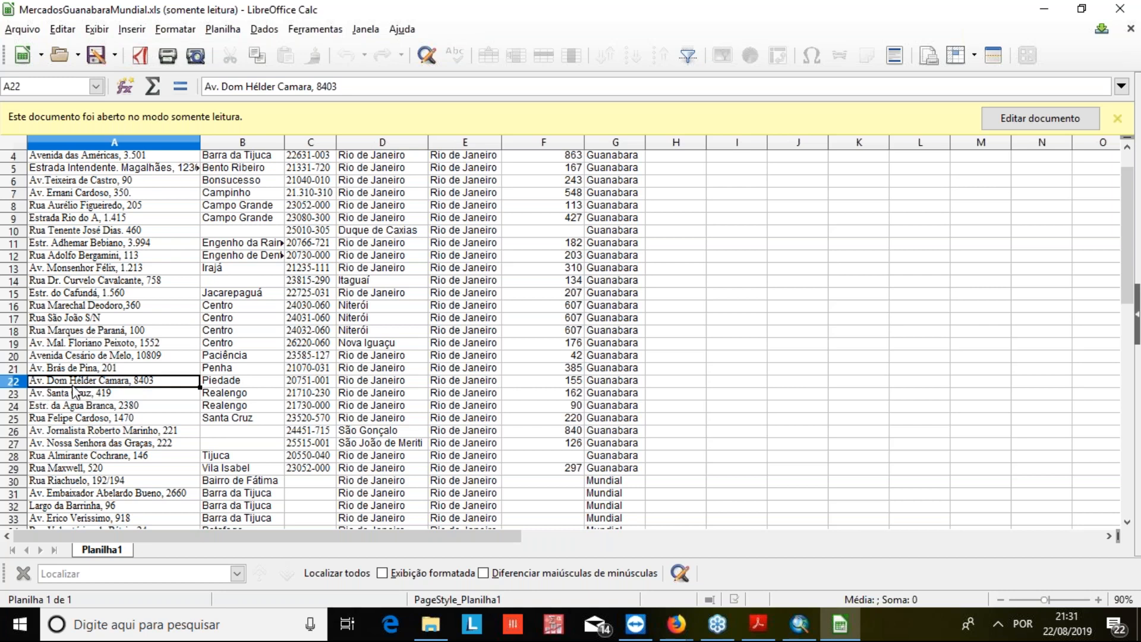
scroll(100, 404, "down", 1)
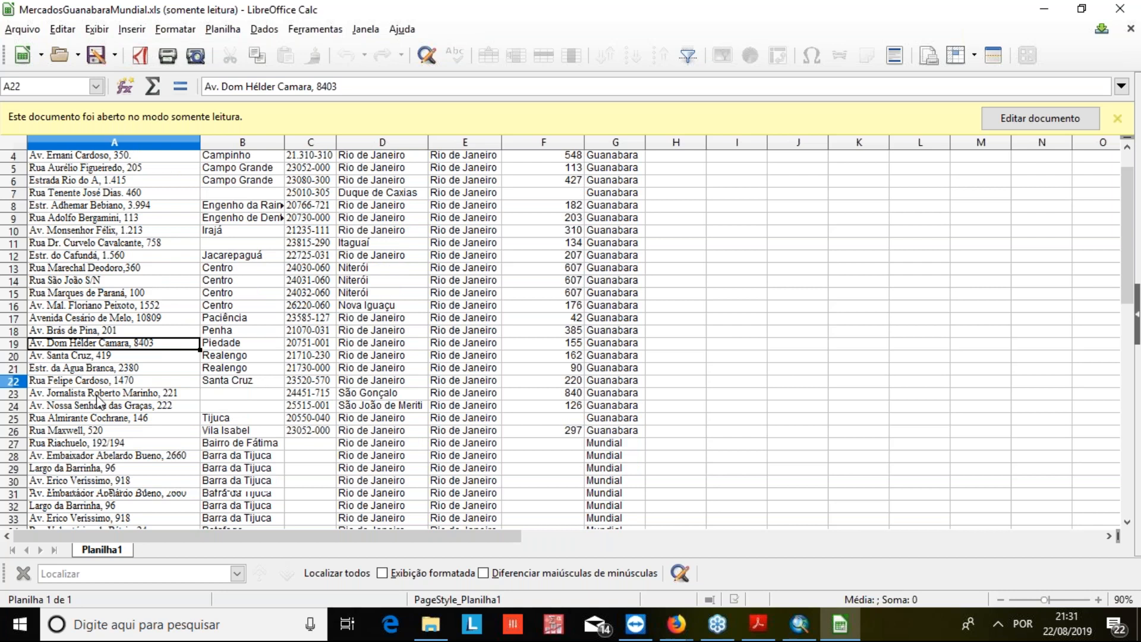
scroll(100, 404, "down", 3)
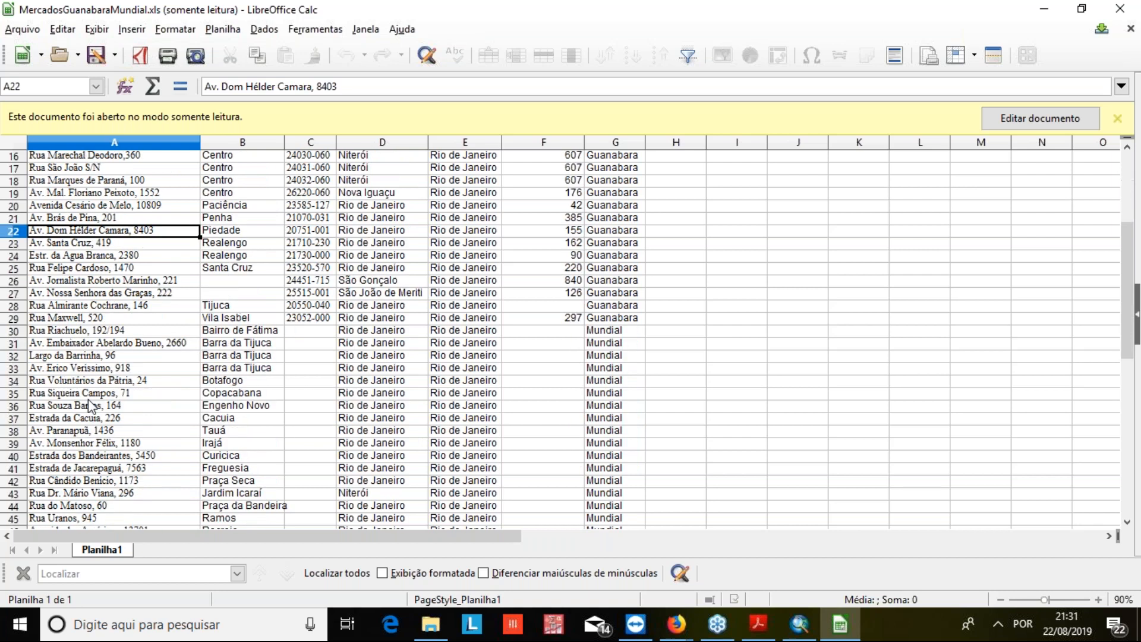
left_click(46, 260)
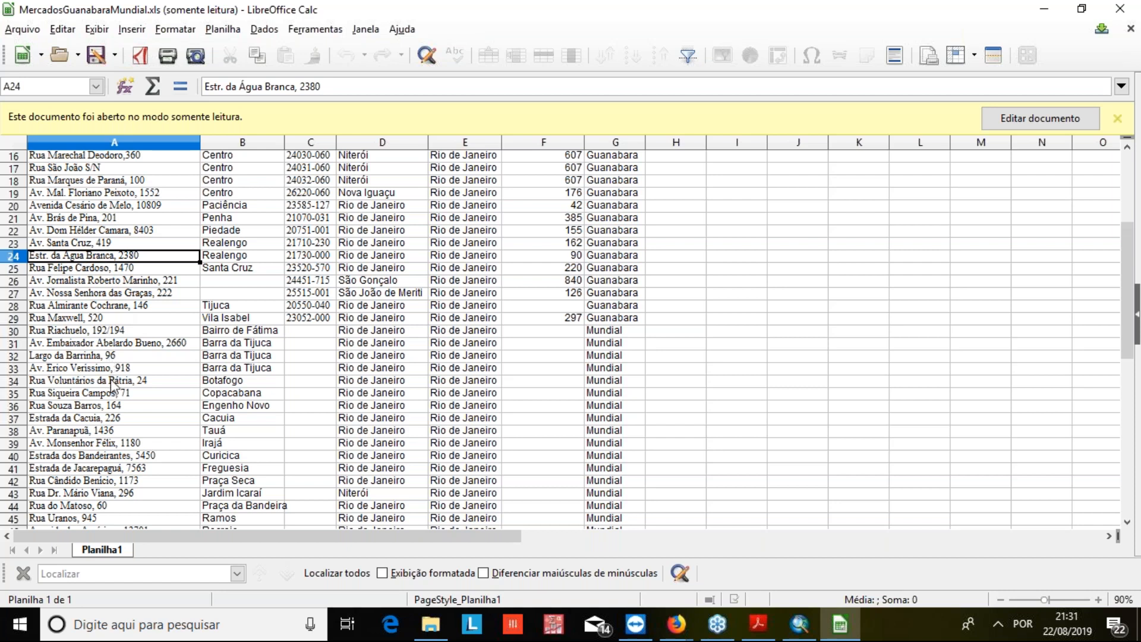
scroll(113, 386, "down", 1)
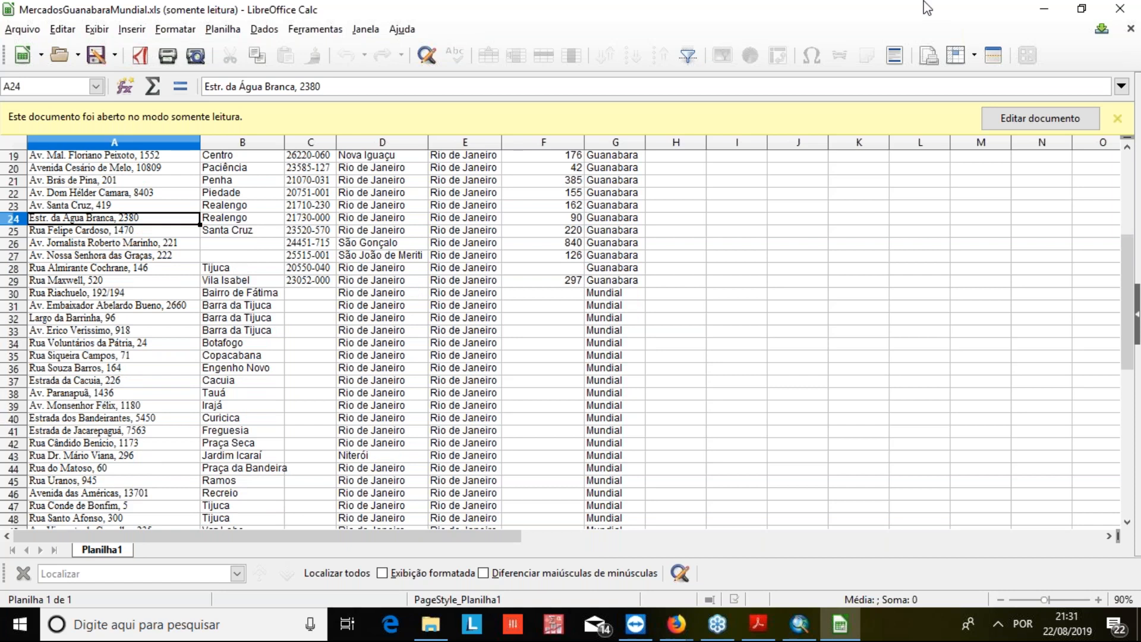
left_click(1042, 9)
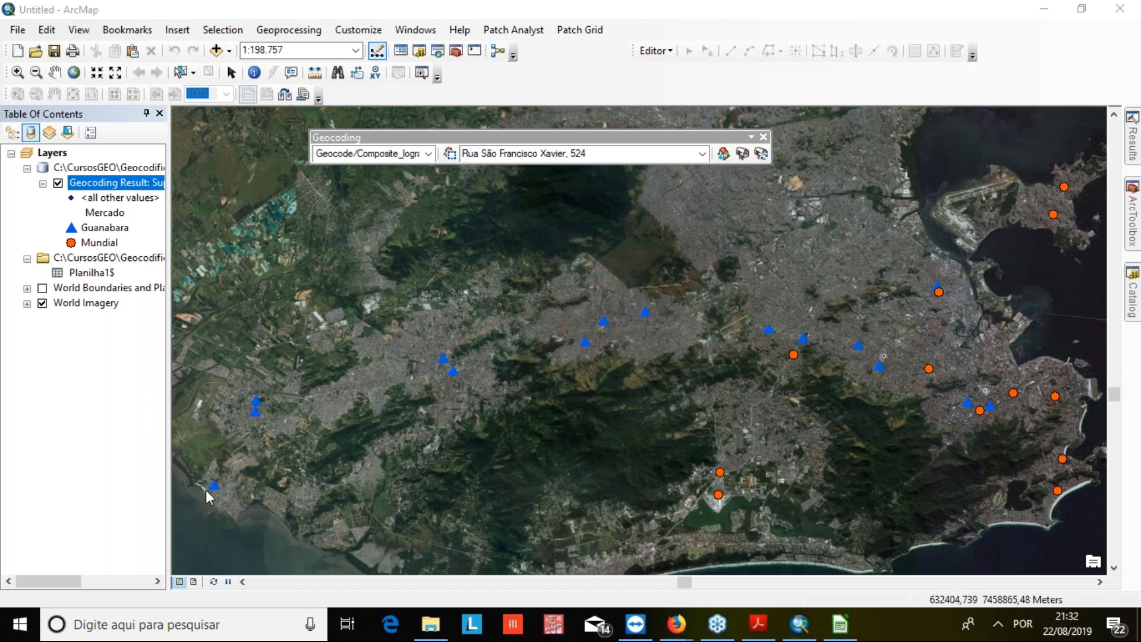
Step: Identify the southwesternmost Guanabara point and compare its matched street and SubAdmin value with its original address and Município
left_click(255, 73)
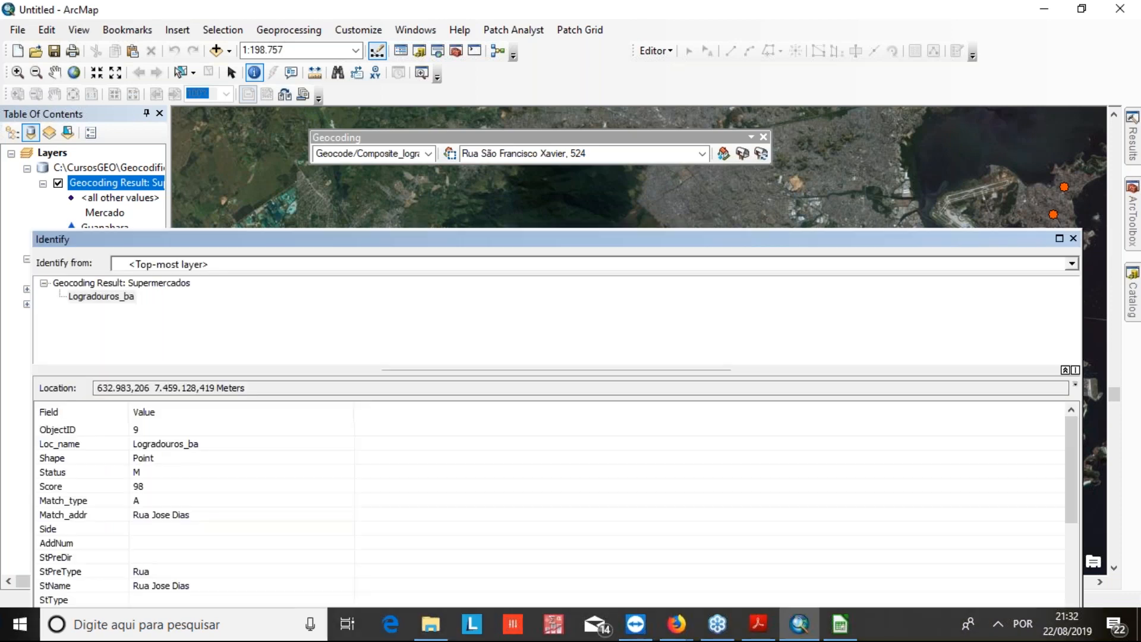
left_click_drag(359, 247, 355, 82)
scroll(291, 410, "down", 8)
scroll(292, 406, "down", 1)
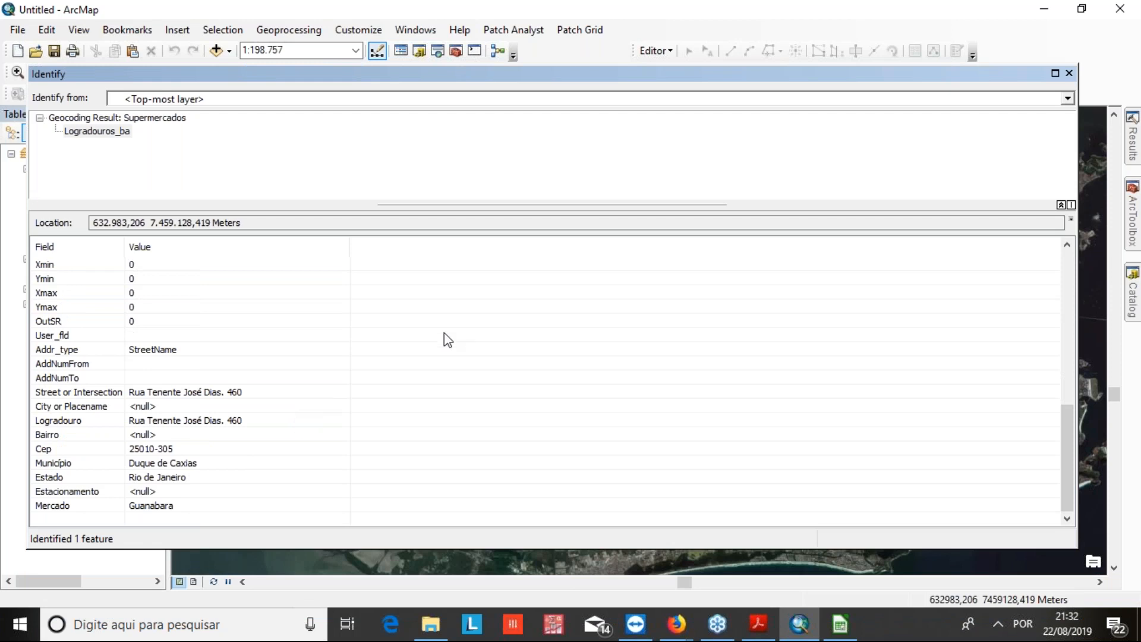
scroll(627, 313, "up", 3)
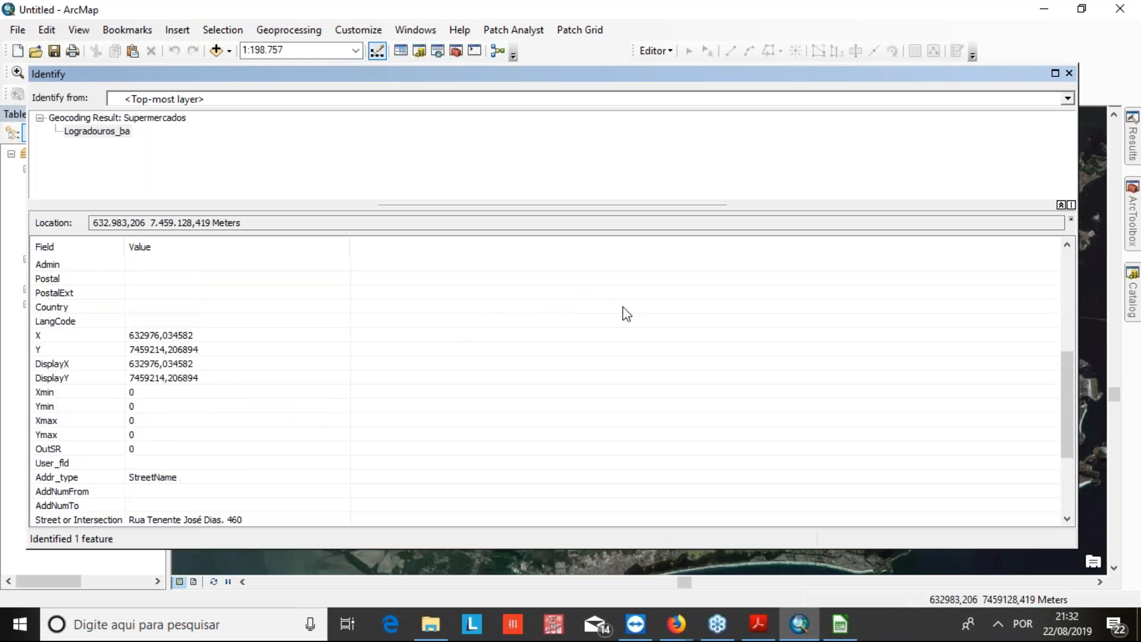
scroll(627, 313, "up", 1)
scroll(626, 314, "up", 2)
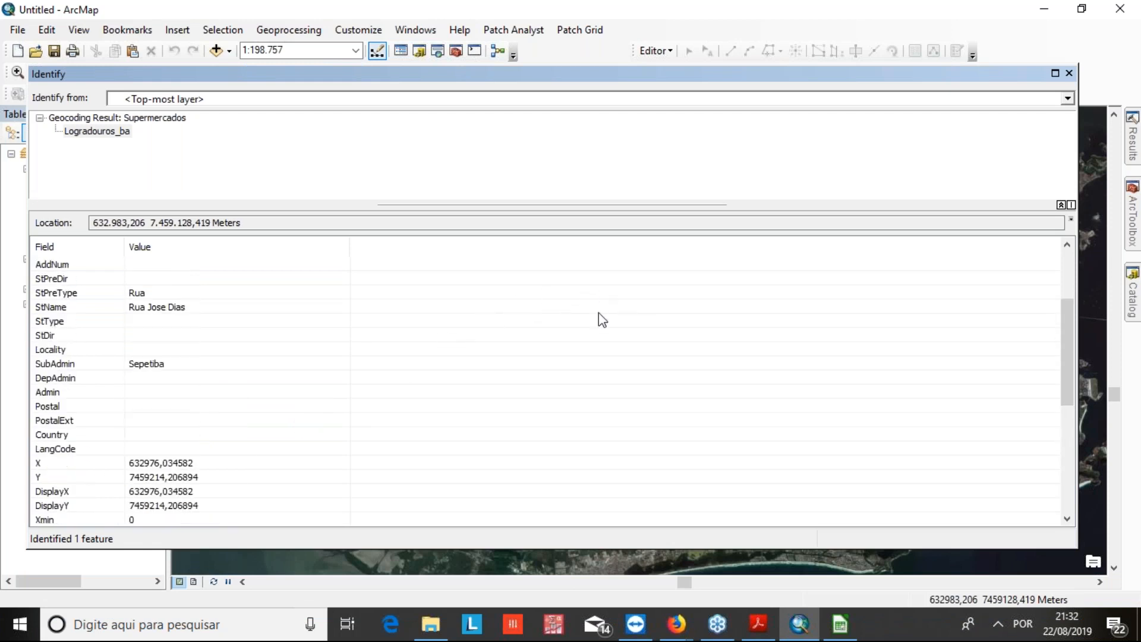
left_click(183, 364)
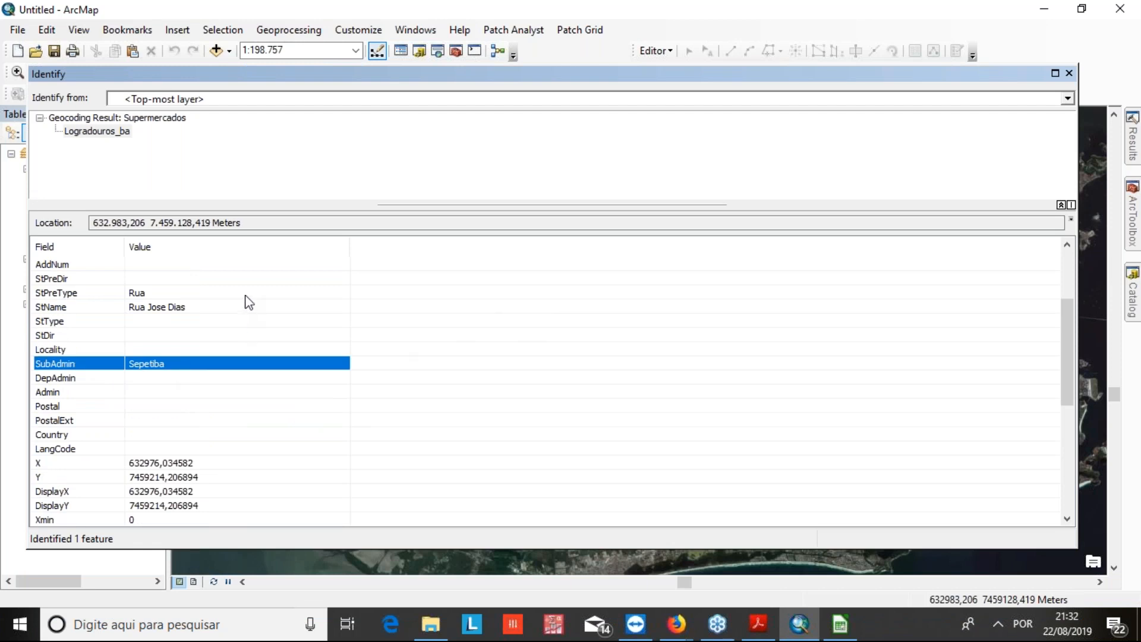
scroll(246, 300, "up", 3)
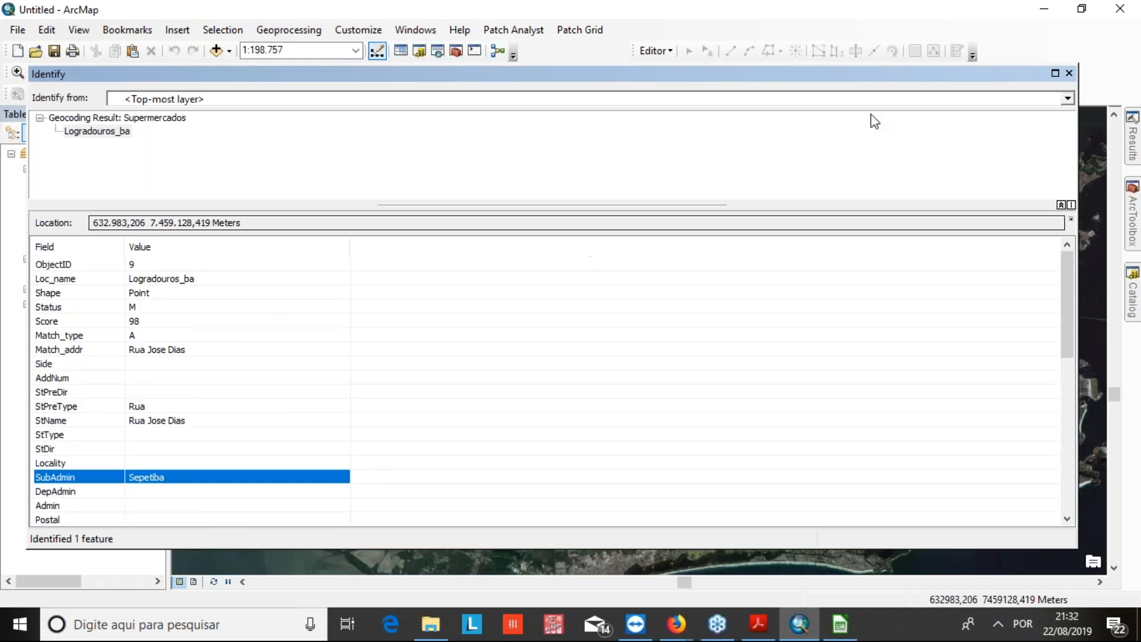
left_click(1069, 74)
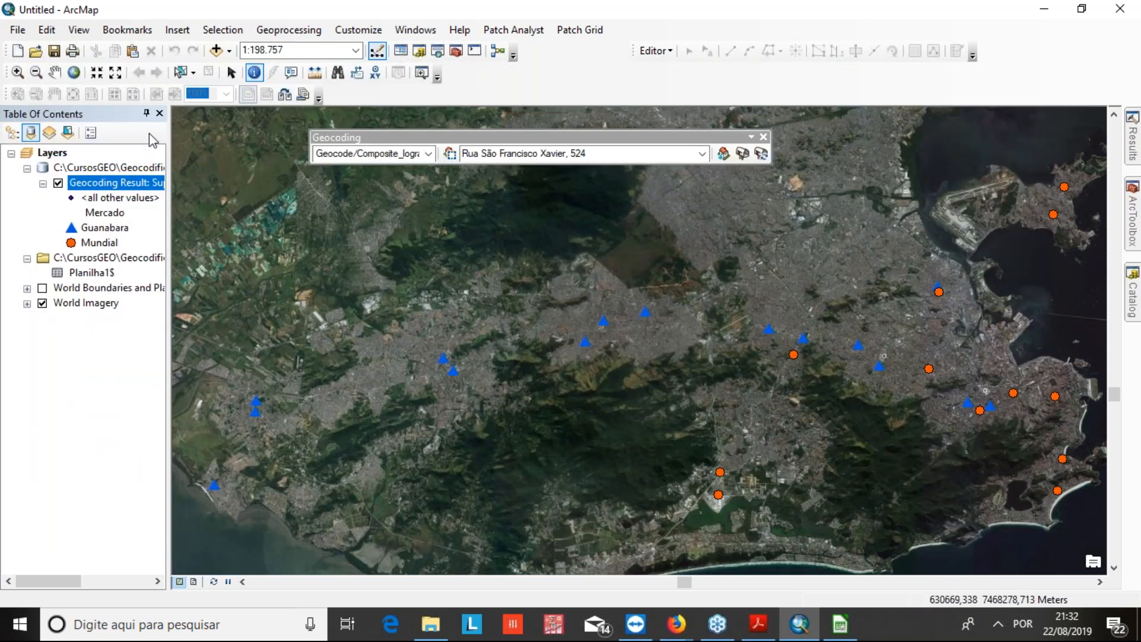
Step: Add the Estações_Trem train stations layer to the map from the Catalog and open its point symbol for editing
left_click(1129, 300)
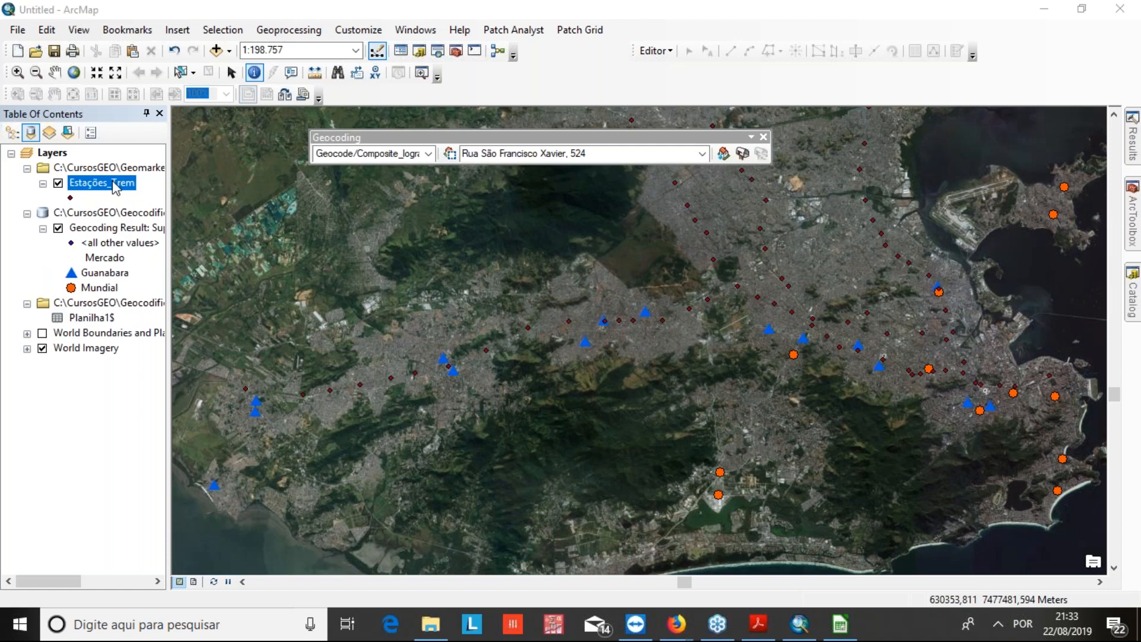
right_click(112, 182)
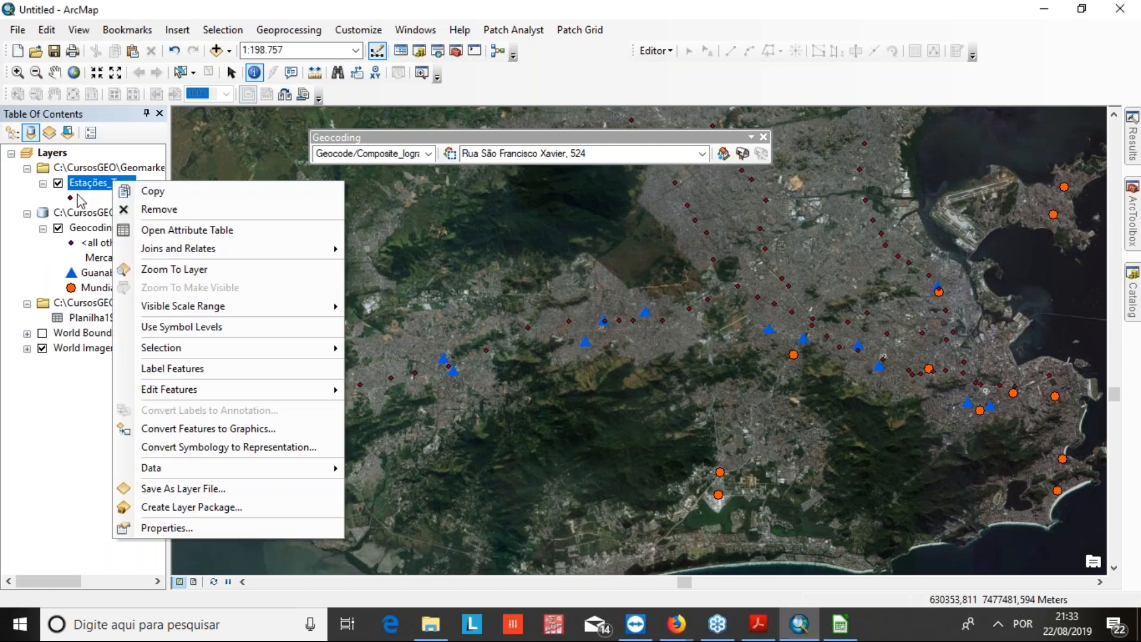
left_click(78, 196)
left_click(71, 197)
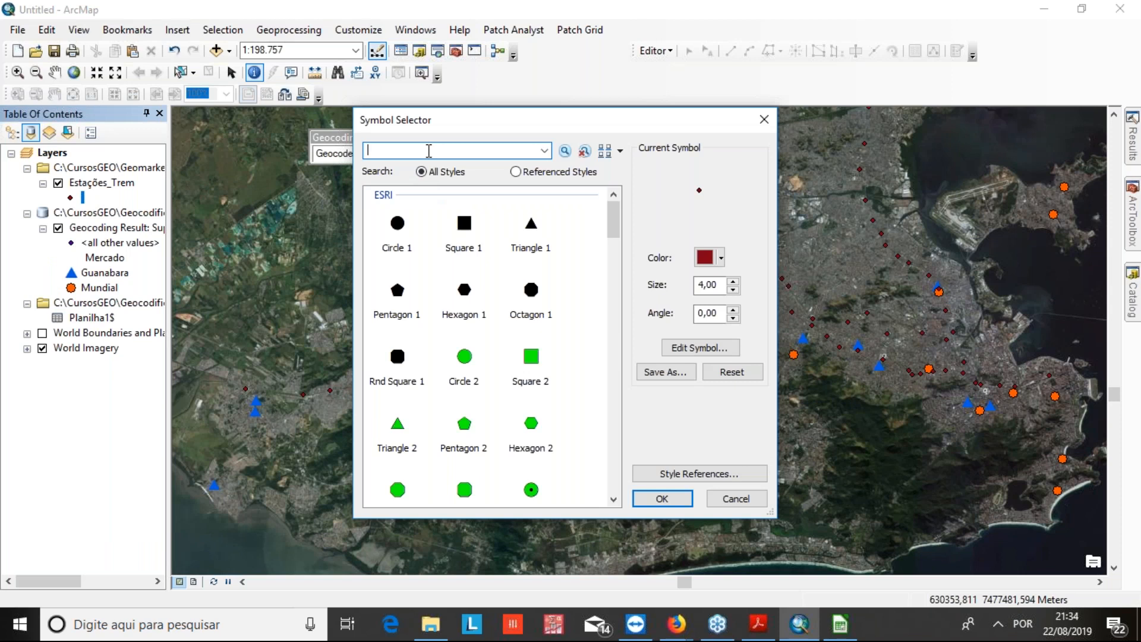
Step: Search all symbol styles for Subway, Trem and Trem station
type("Subway")
left_click(566, 150)
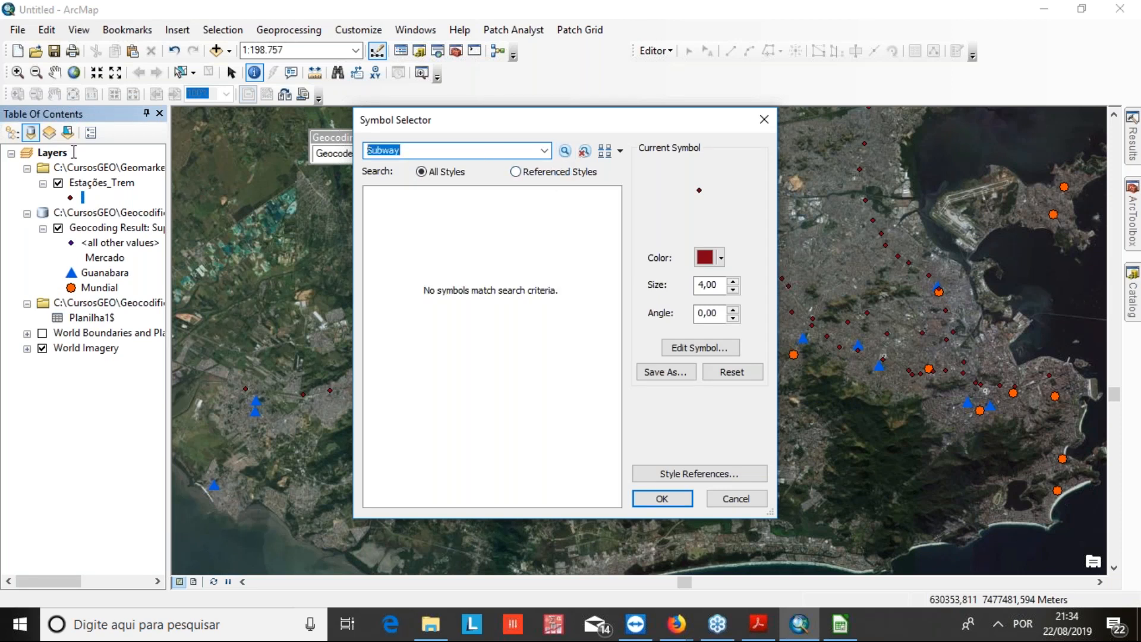
type("Ter")
key("BackSpace")
type("rem")
left_click(564, 150)
key("End")
type("station")
left_click(565, 151)
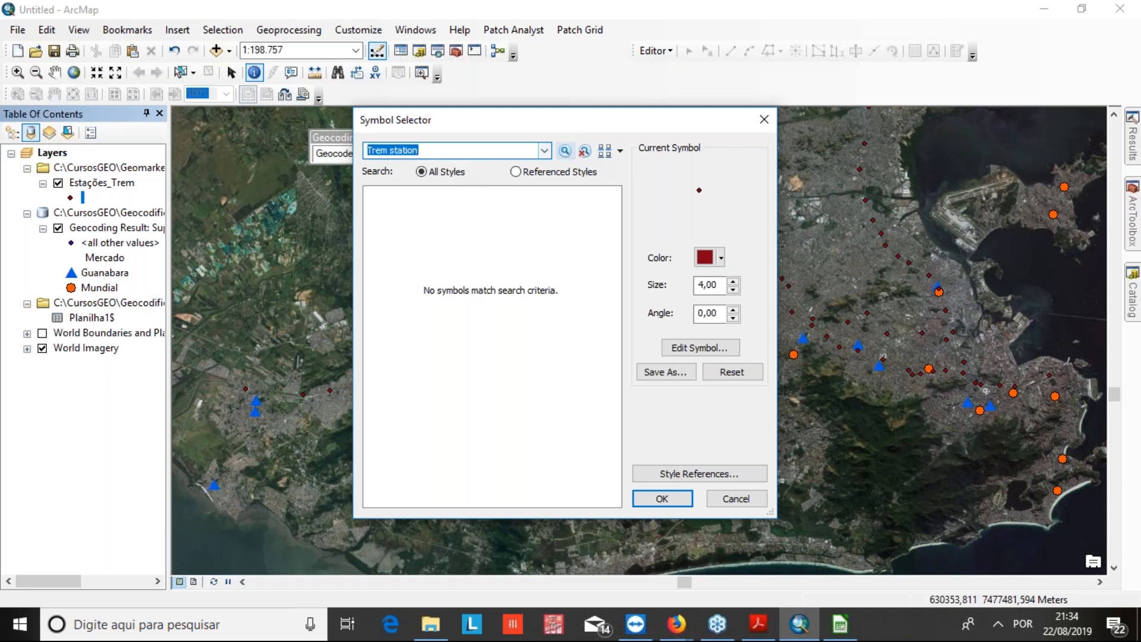
Step: Search all styles for station, look through the matching symbols and close the symbol selection without choosing one
left_click(392, 151)
left_click_drag(393, 151, 367, 151)
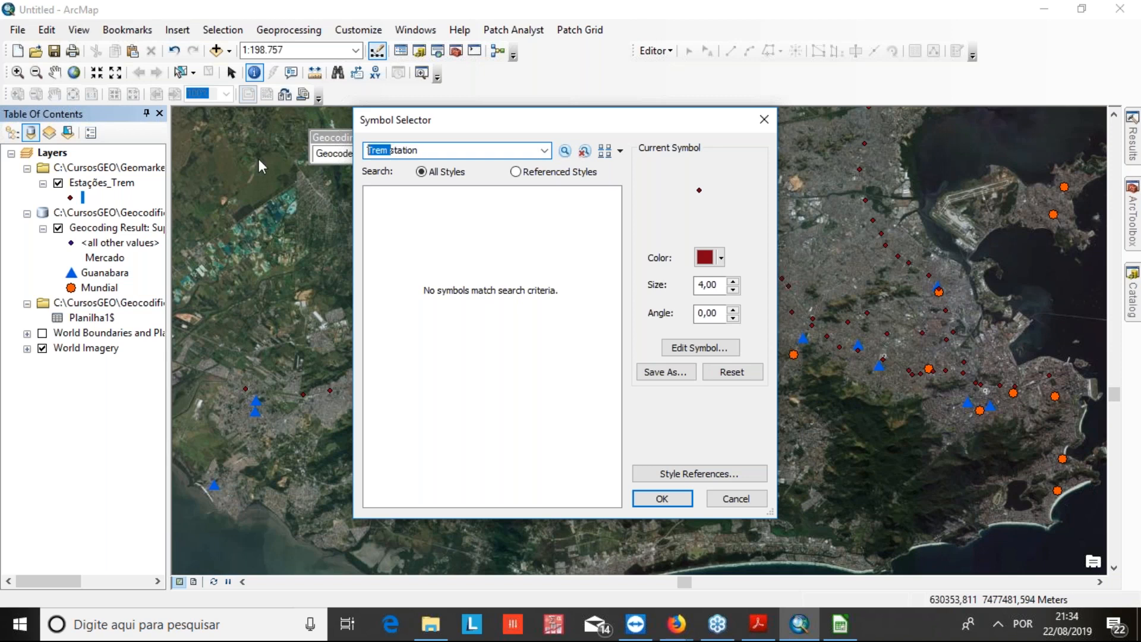
key("BackSpace")
left_click(564, 152)
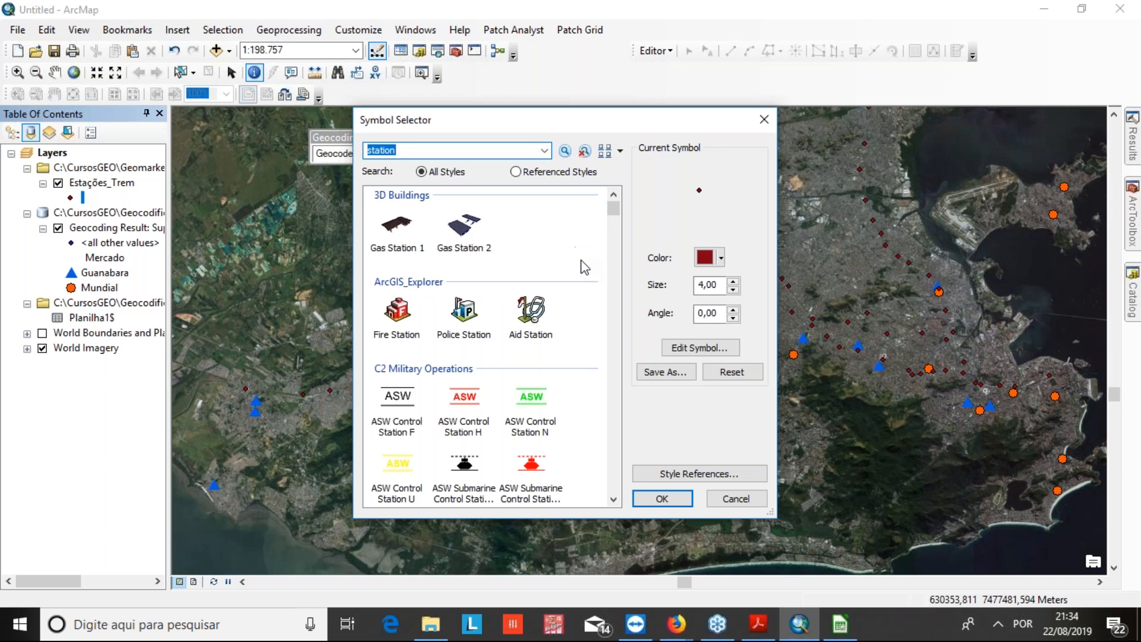
scroll(582, 262, "down", 3)
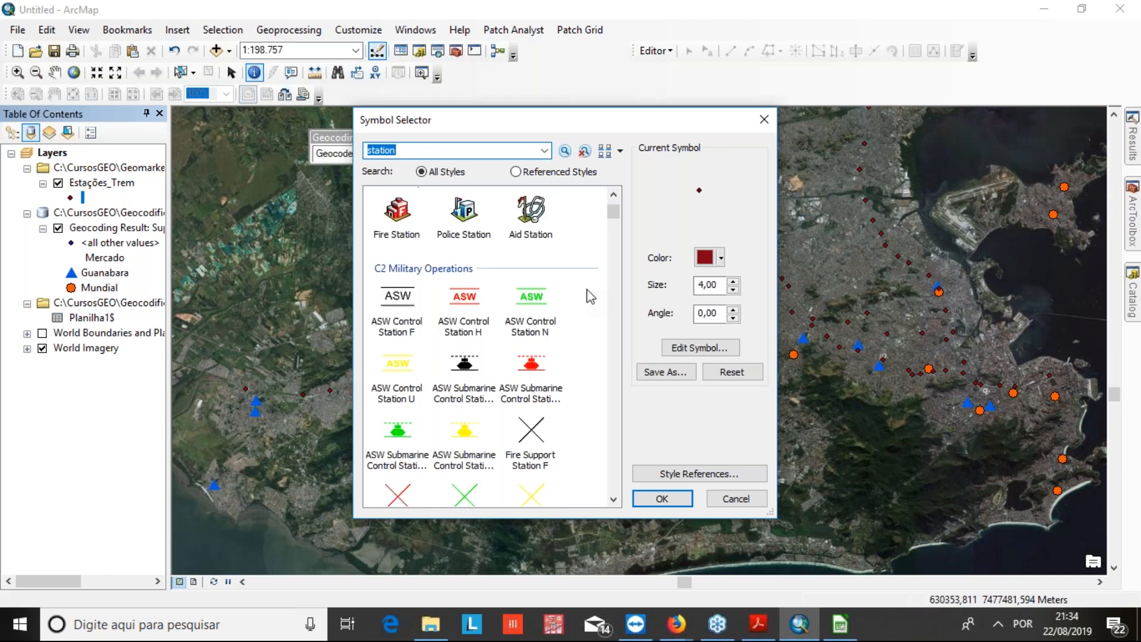
scroll(590, 298, "down", 3)
scroll(590, 296, "down", 8)
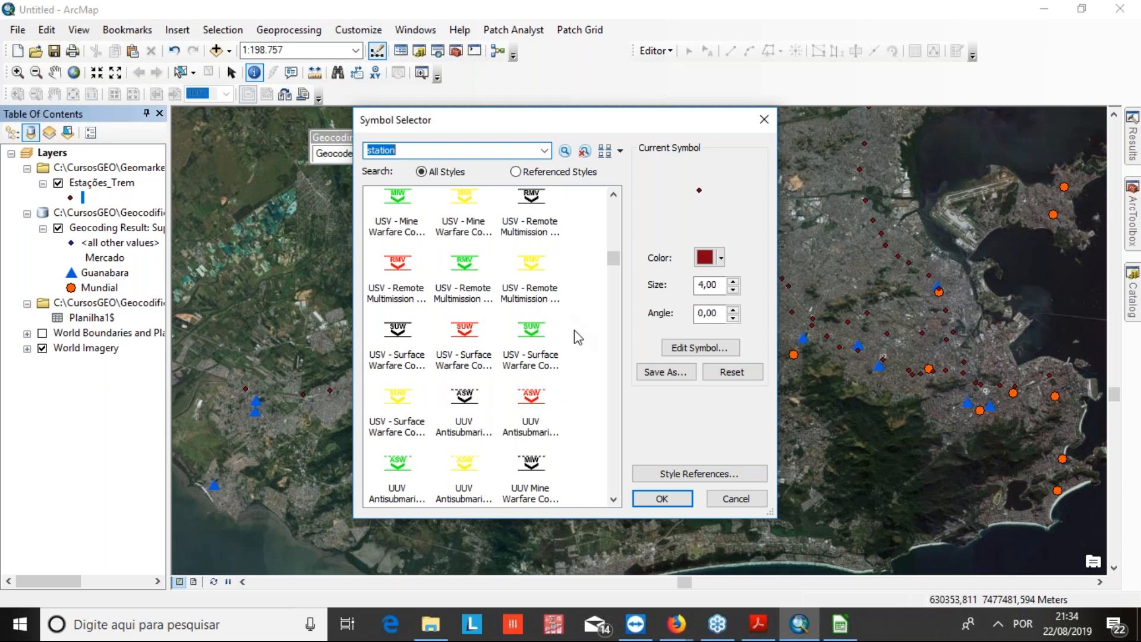
scroll(574, 330, "down", 6)
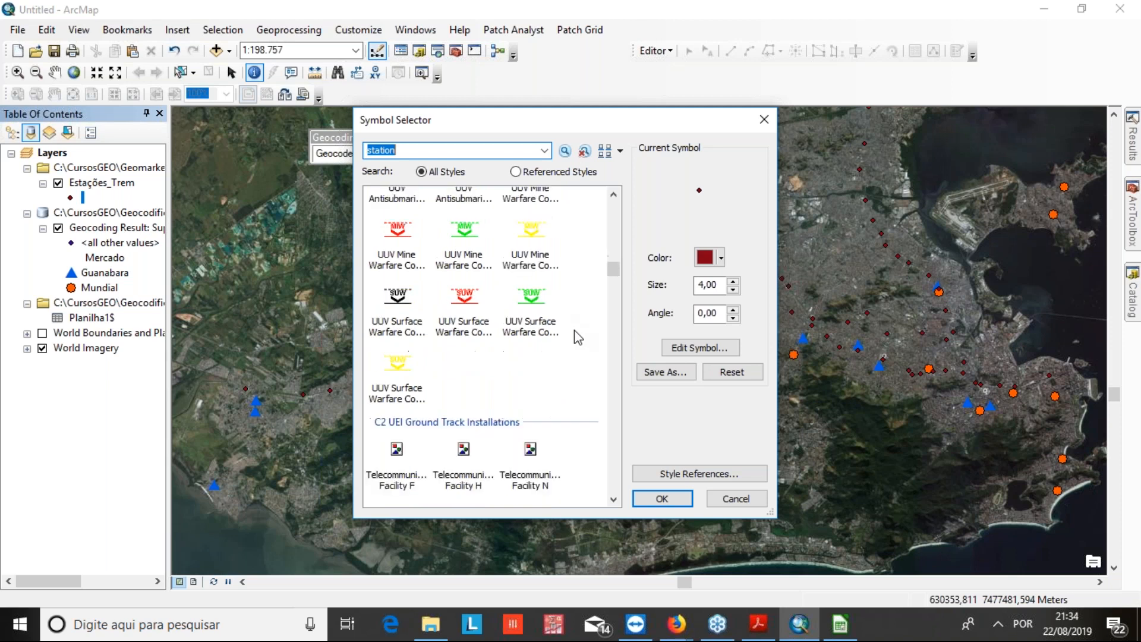
scroll(577, 339, "down", 5)
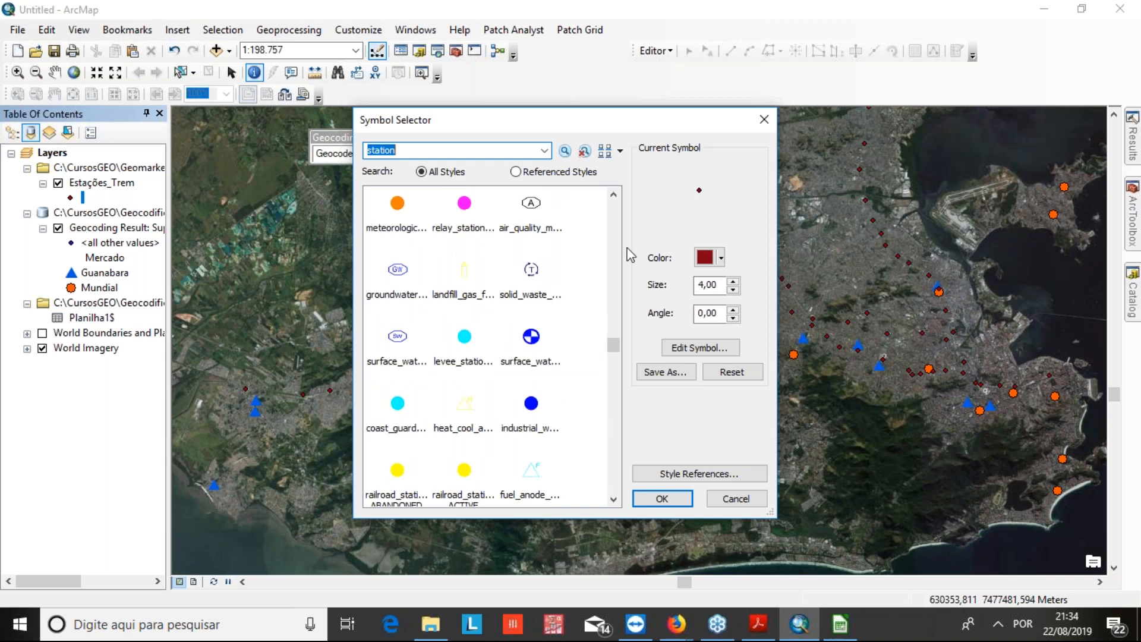
left_click(764, 120)
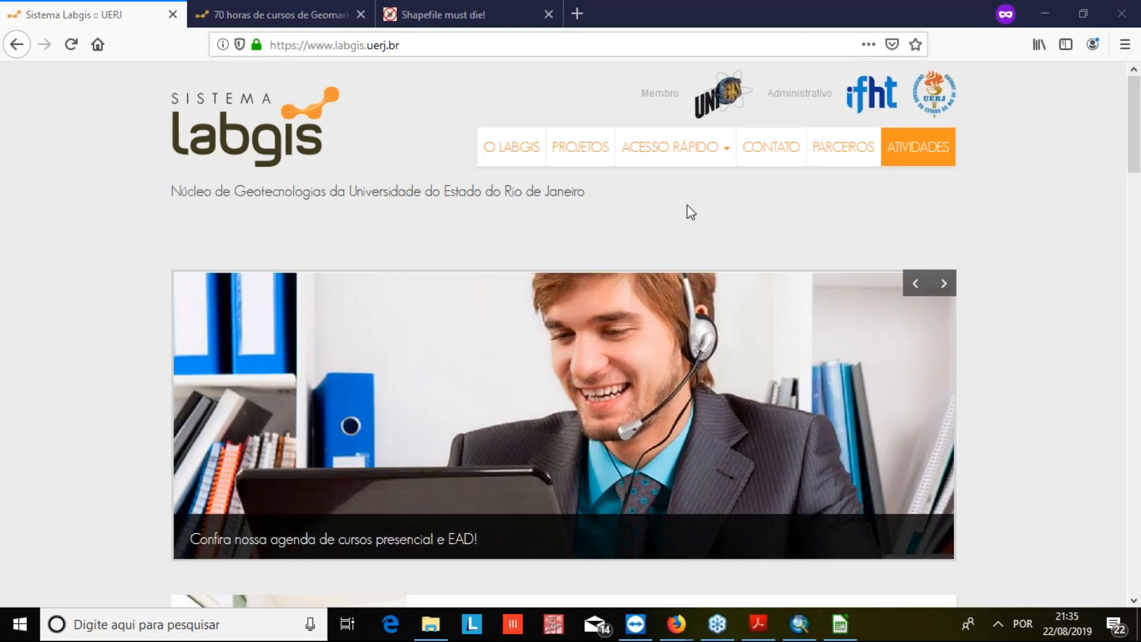
Step: Look through the activities and quick-access links on the Labgis home page in Firefox
scroll(687, 206, "down", 10)
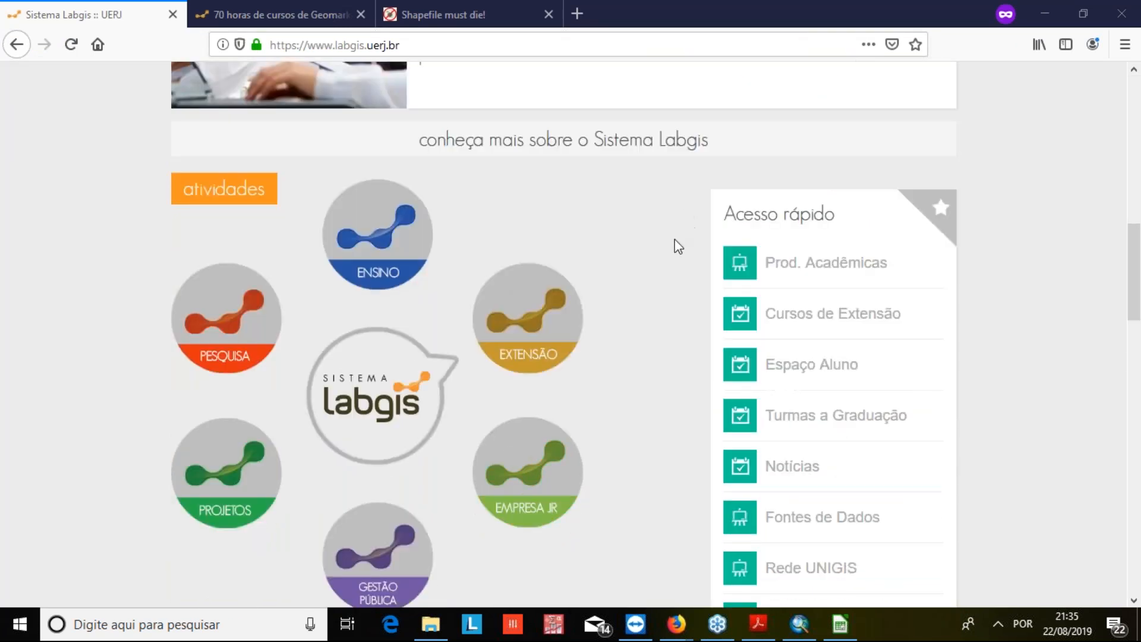
scroll(675, 252, "down", 2)
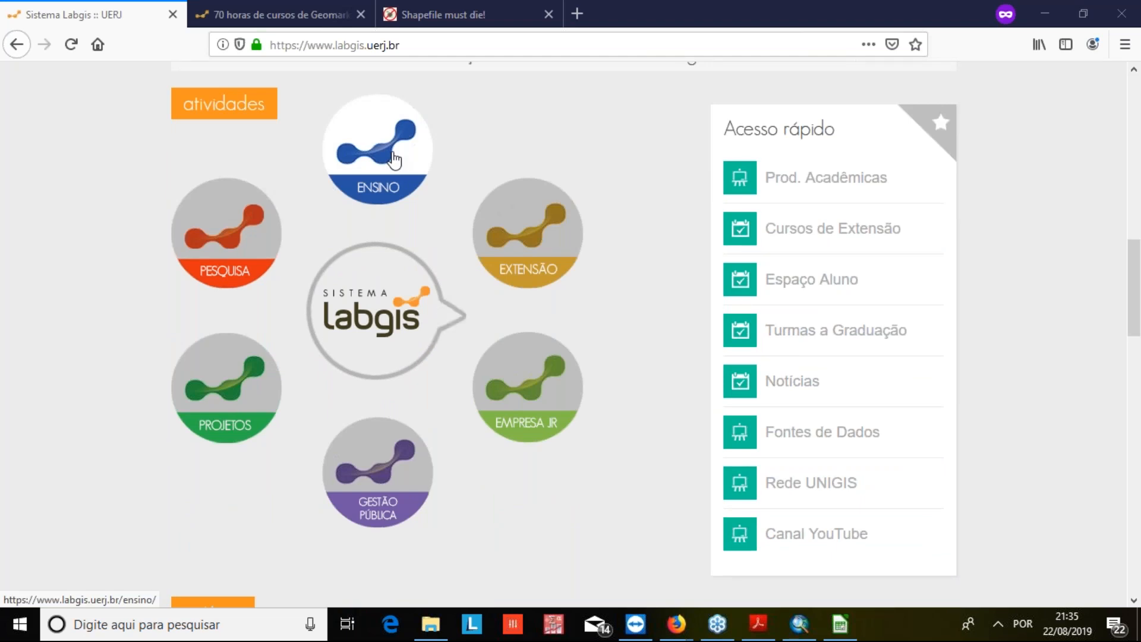
scroll(6, 248, "down", 3)
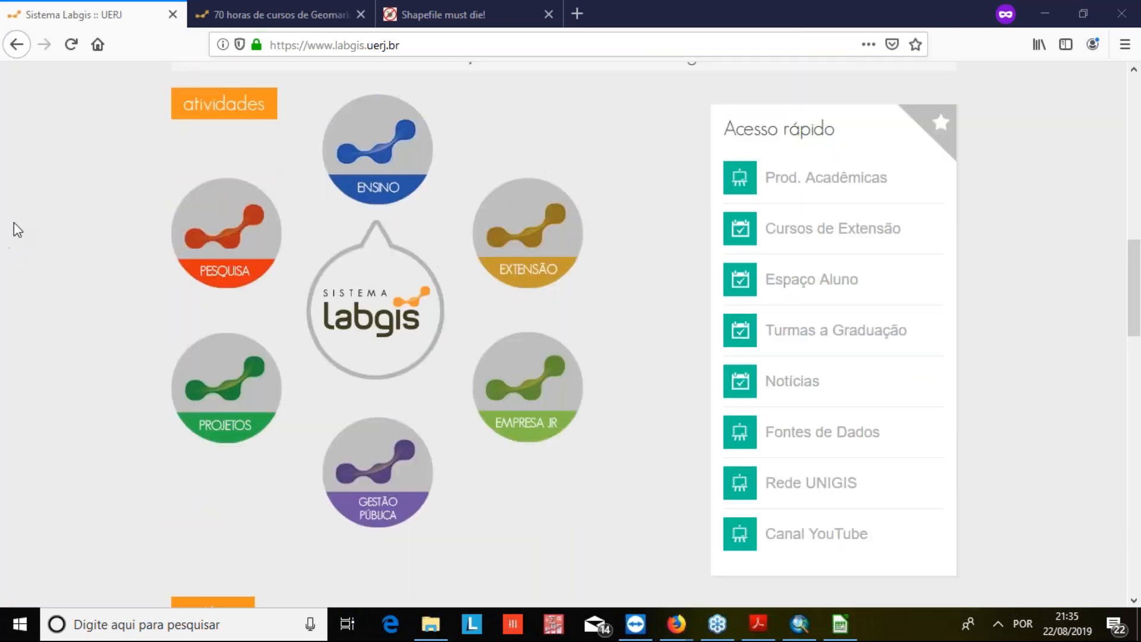
scroll(19, 193, "up", 15)
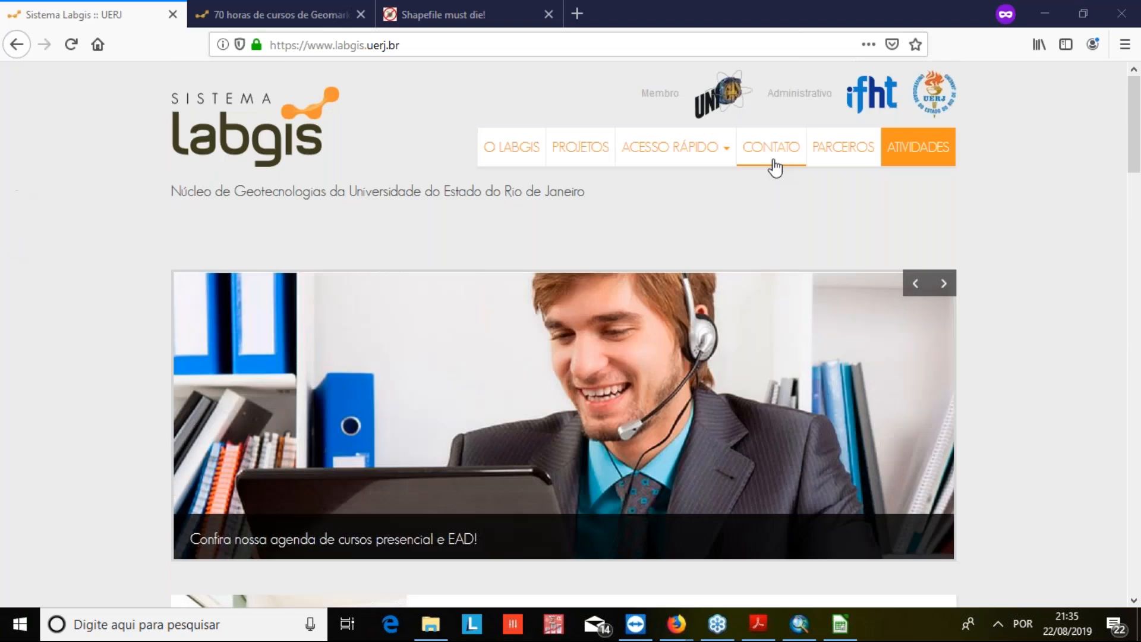
Step: Open the Labgis Notícias page in a new tab and look through its news articles
left_click(720, 163)
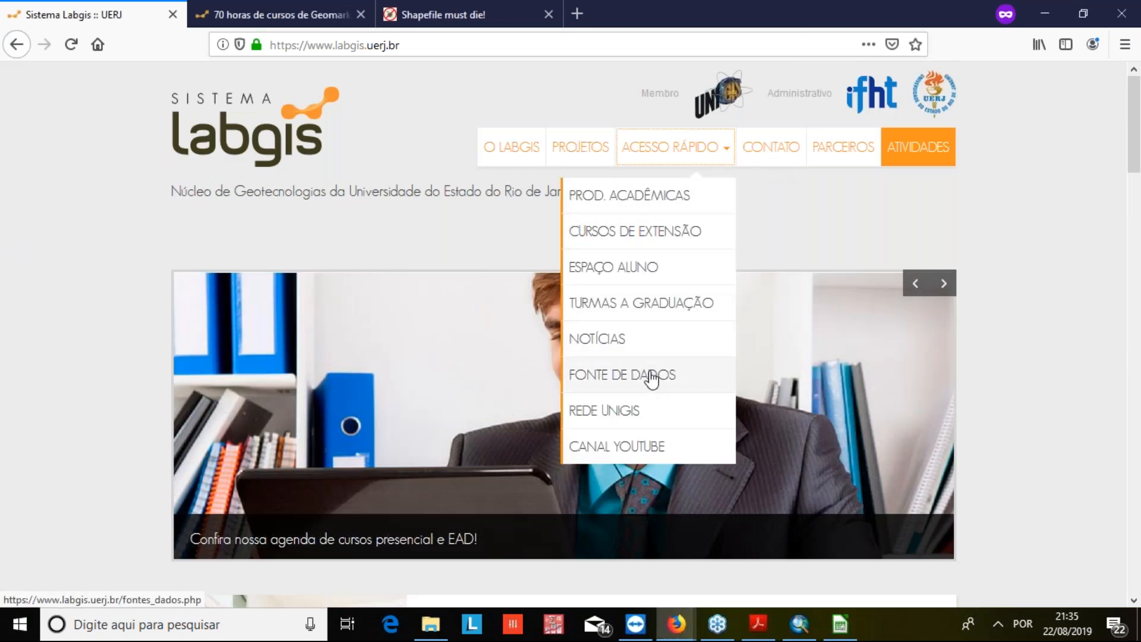
middle_click(632, 345)
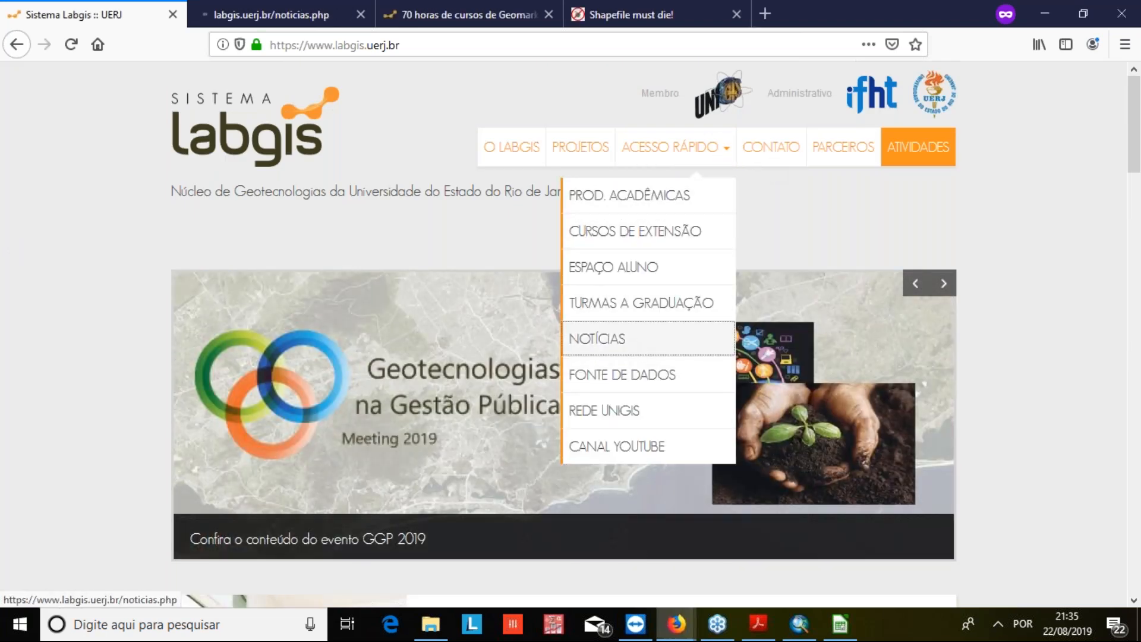
key("ctrl+Tab")
scroll(390, 268, "down", 5)
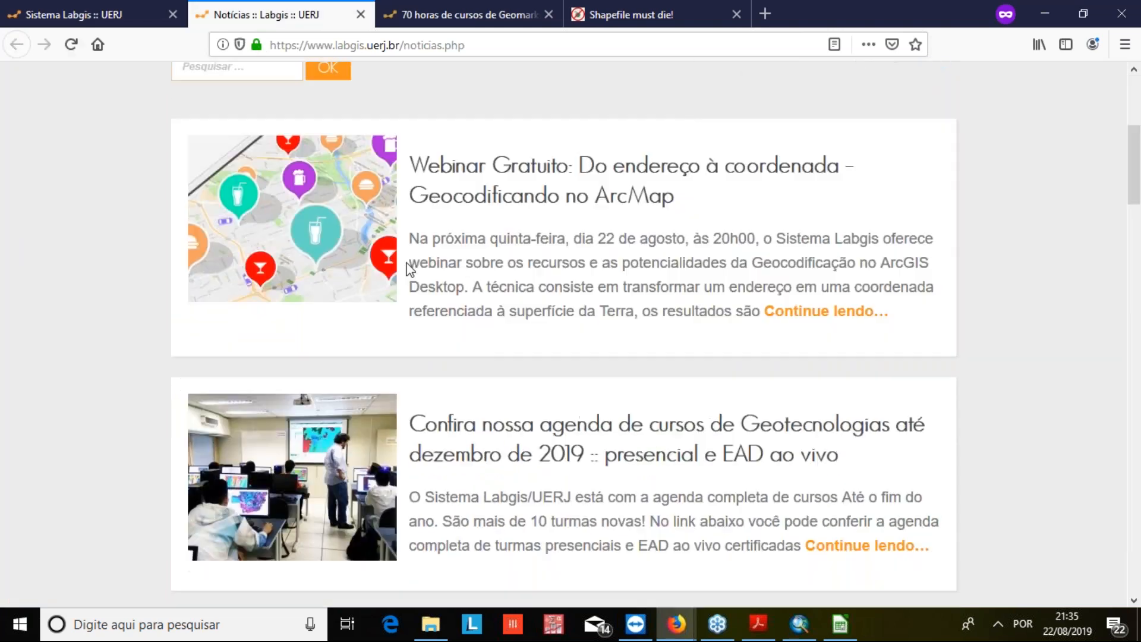
scroll(409, 268, "down", 10)
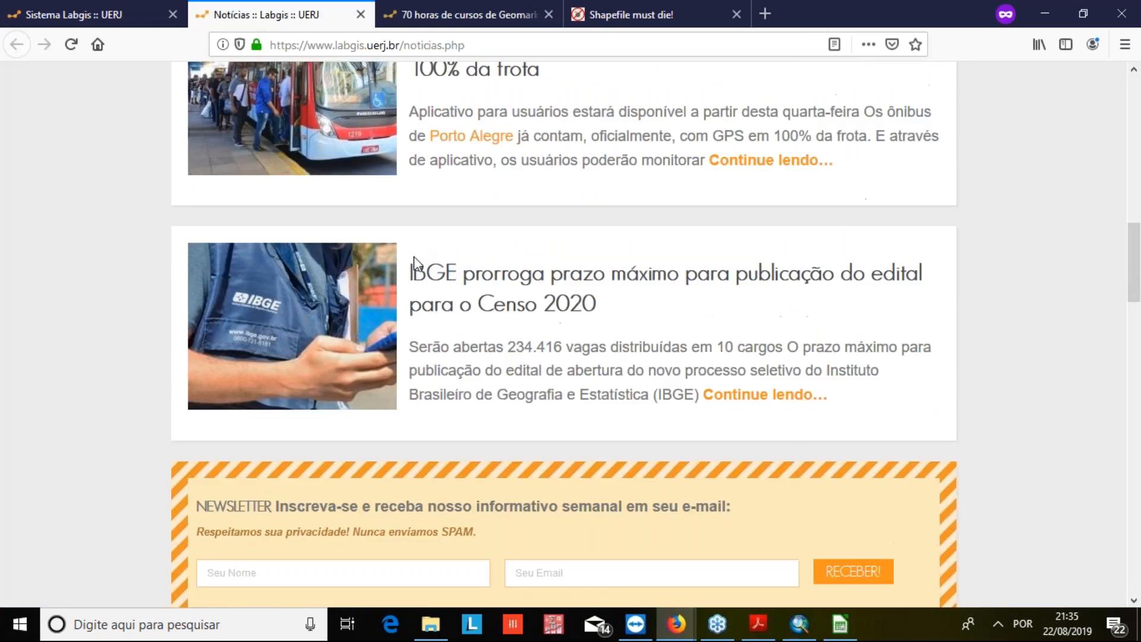
scroll(414, 255, "down", 2)
Step: Open the Fonte de Dados page from the Labgis home page in a new tab and view its geographic categories, dismissing the newsletter pop-up
left_click(122, 1)
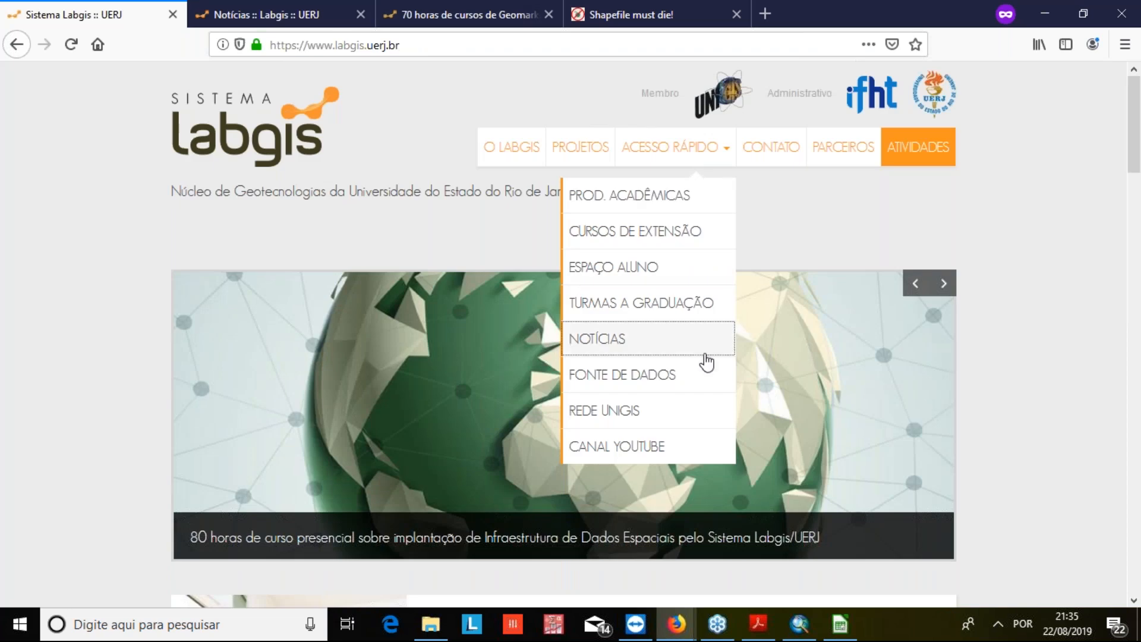
middle_click(672, 384)
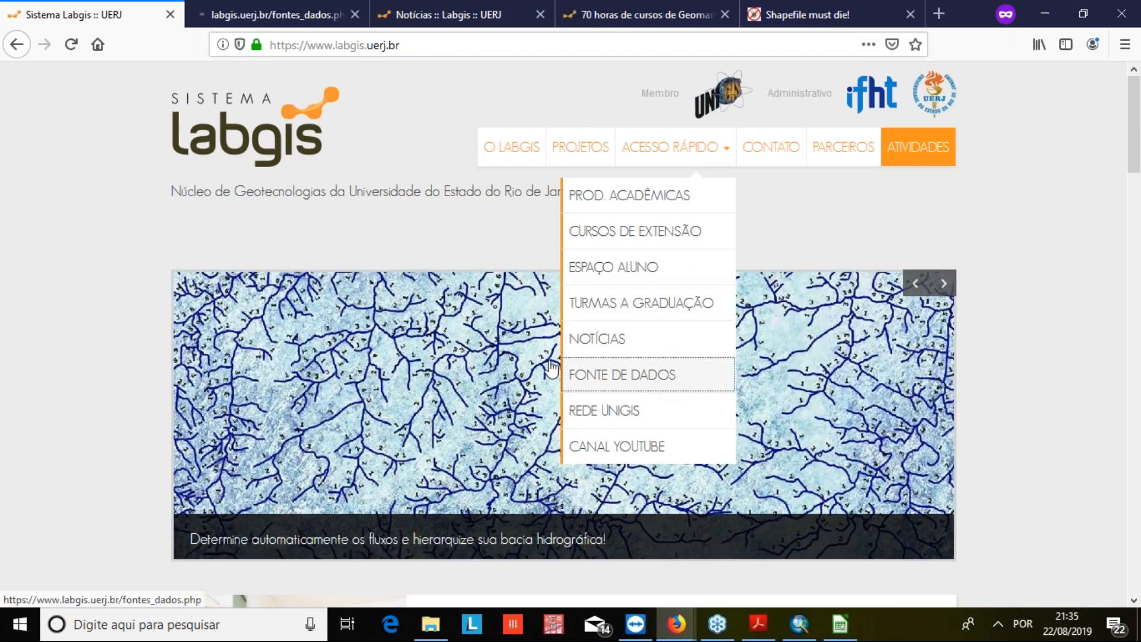
left_click(285, 13)
scroll(332, 296, "down", 5)
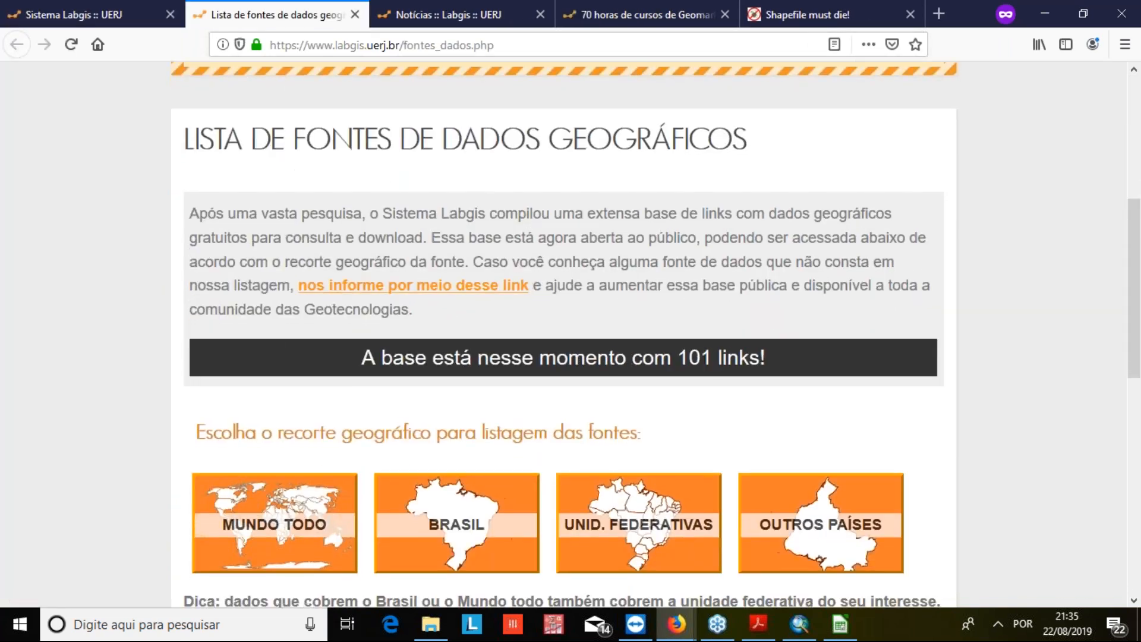
scroll(309, 291, "down", 5)
scroll(291, 287, "up", 4)
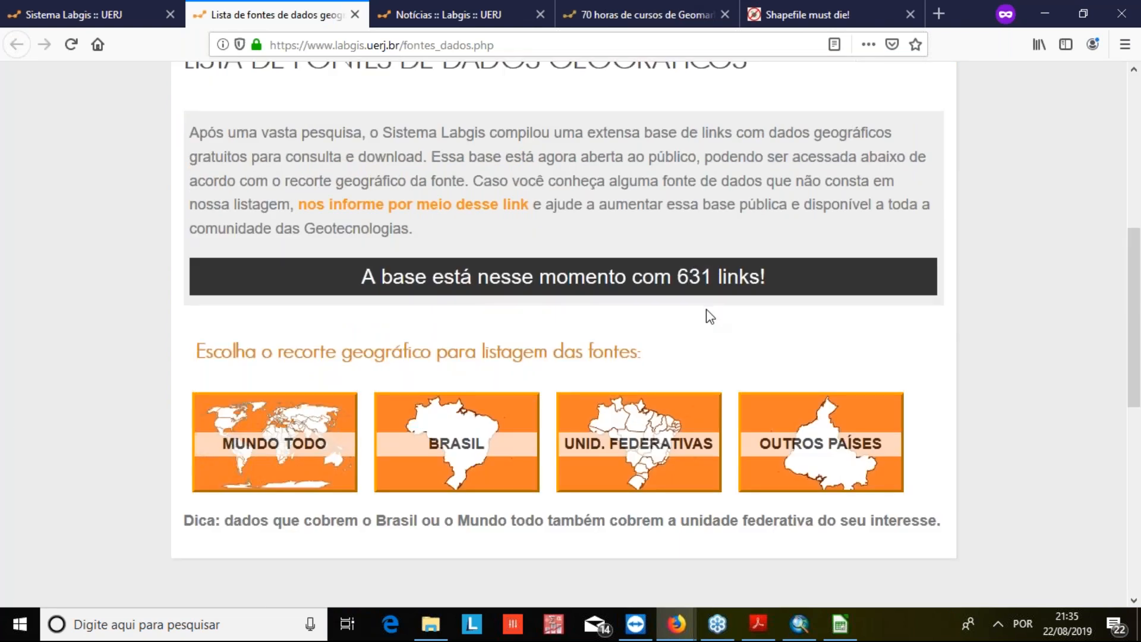
scroll(308, 381, "down", 3)
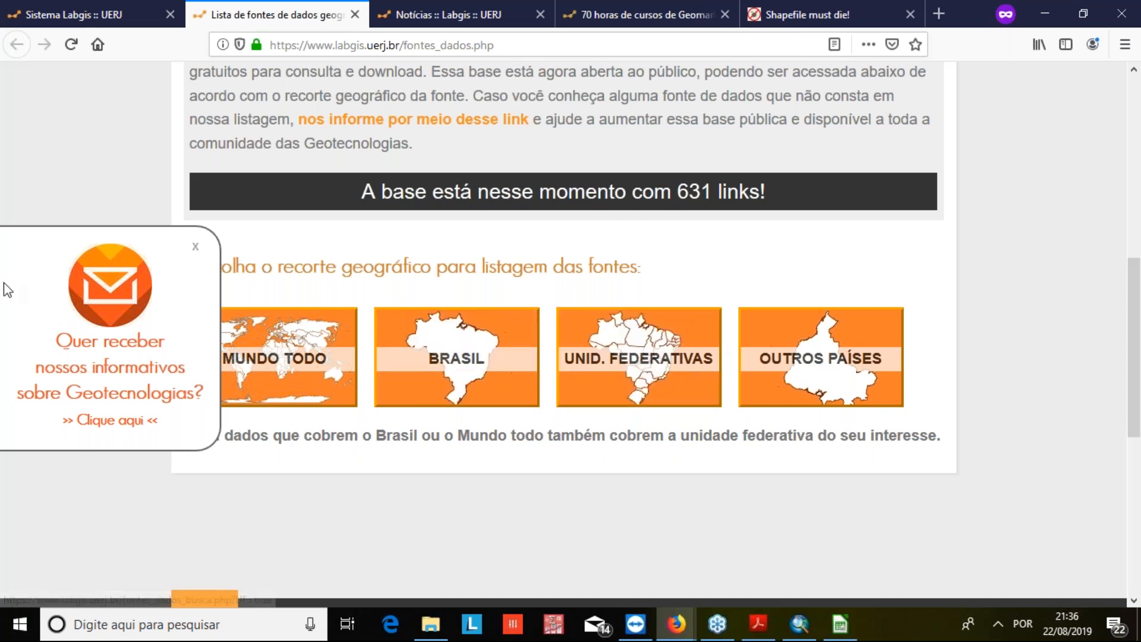
left_click(196, 247)
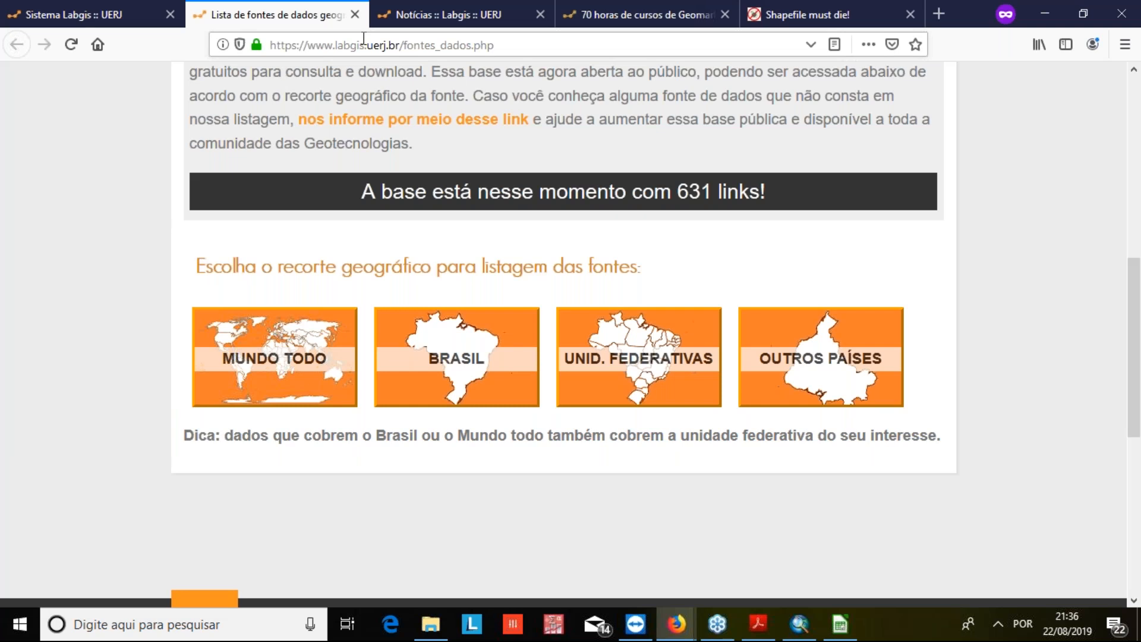
Step: Return to the Labgis home page and open the Extensão section from its activities
left_click(157, 14)
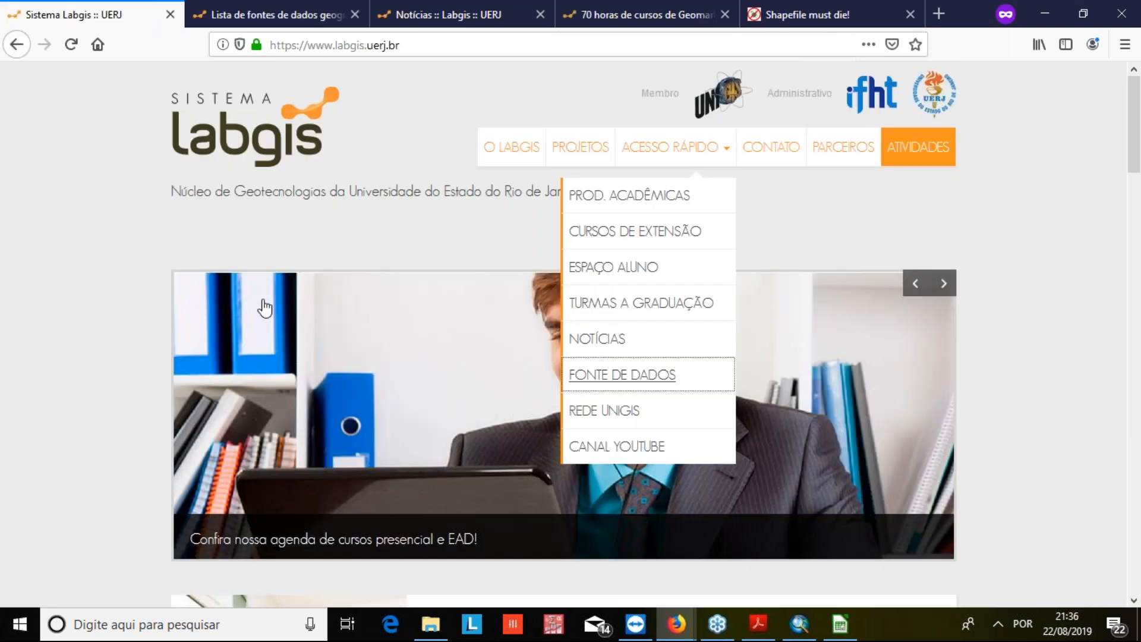
scroll(71, 316, "down", 3)
scroll(76, 276, "up", 3)
scroll(80, 281, "down", 3)
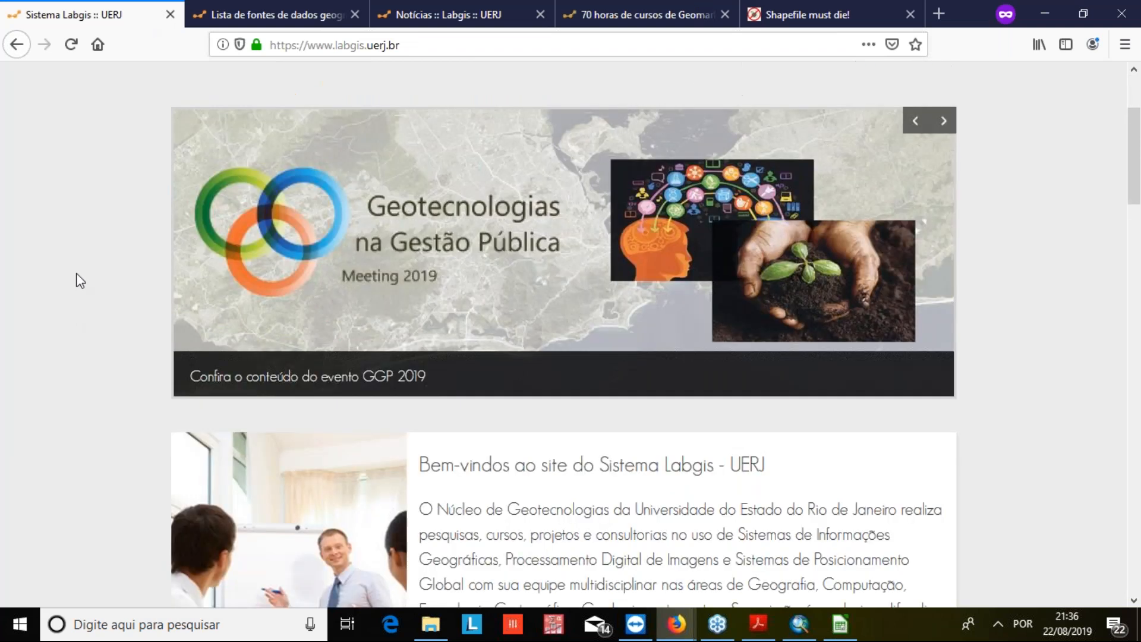
scroll(80, 281, "down", 5)
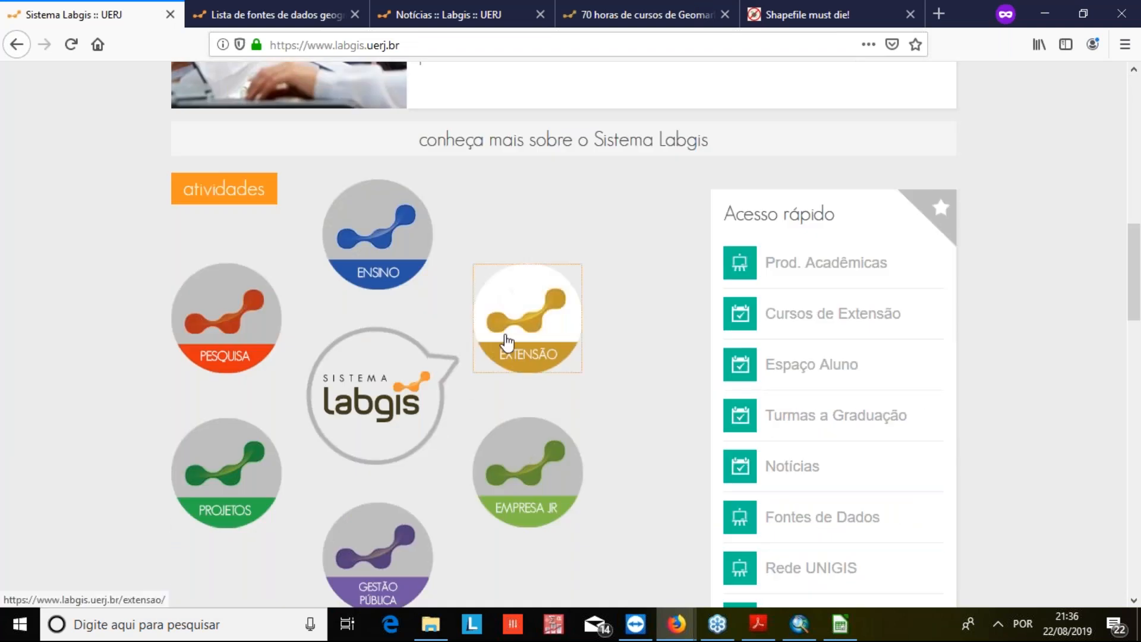
left_click(507, 342)
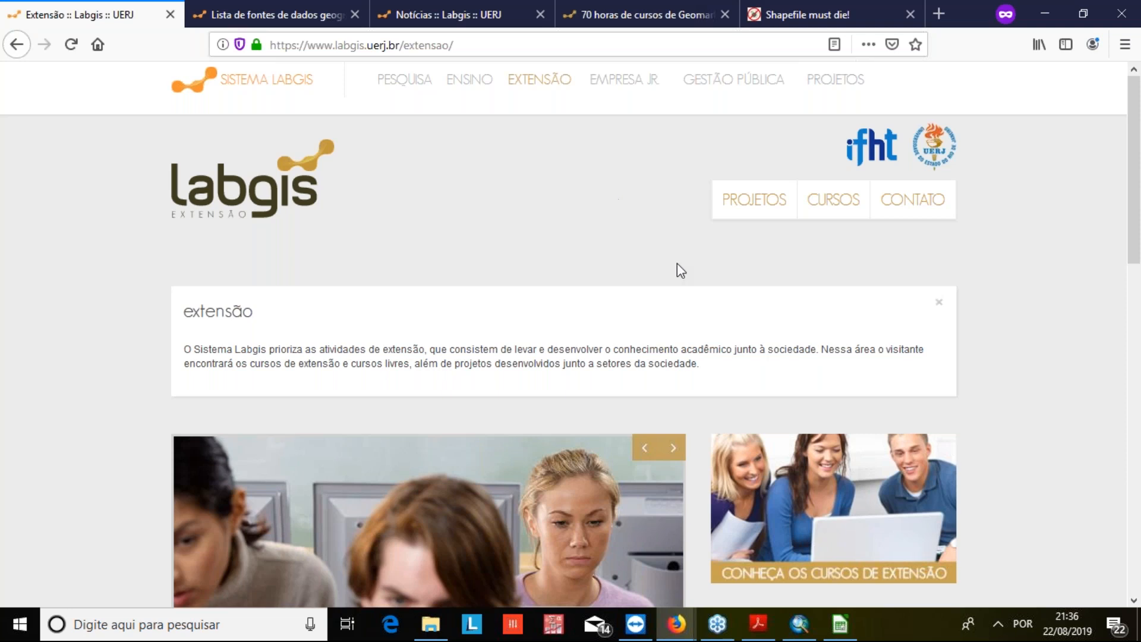
Step: Open the extension courses presentation, continue to the course site and view its August 2019 class calendar
left_click(767, 586)
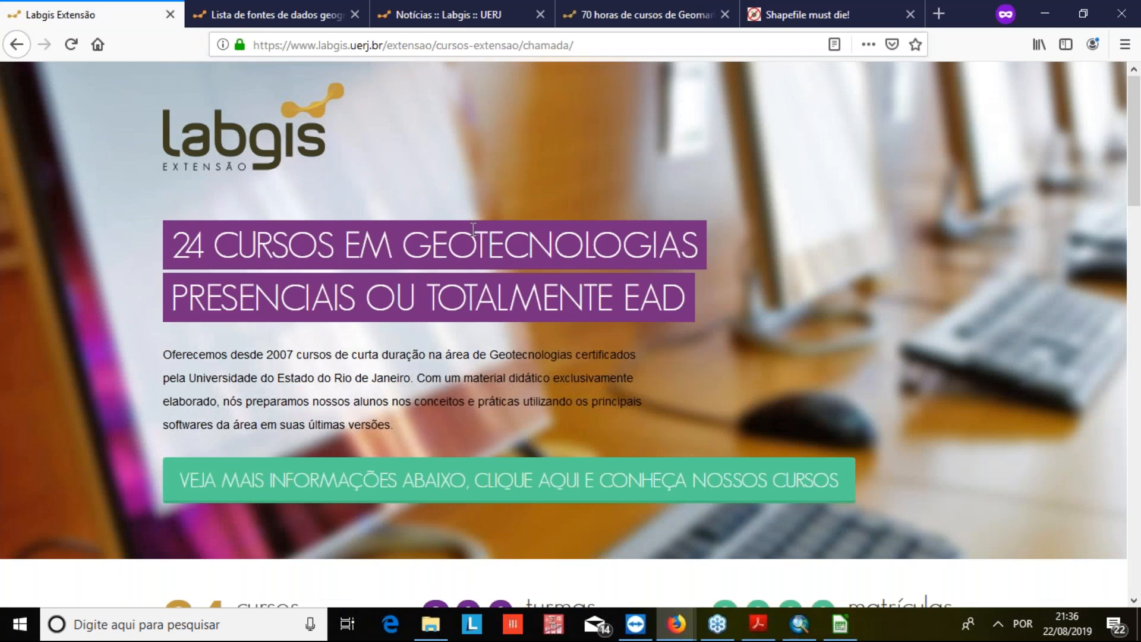
scroll(474, 228, "down", 5)
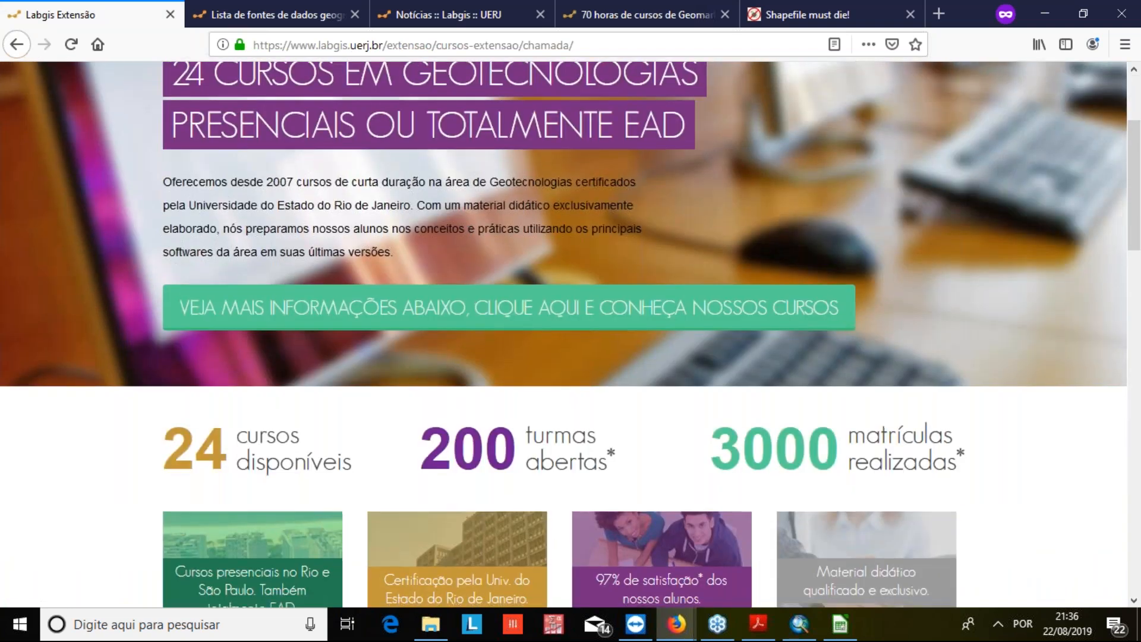
scroll(444, 282, "down", 9)
scroll(445, 281, "up", 14)
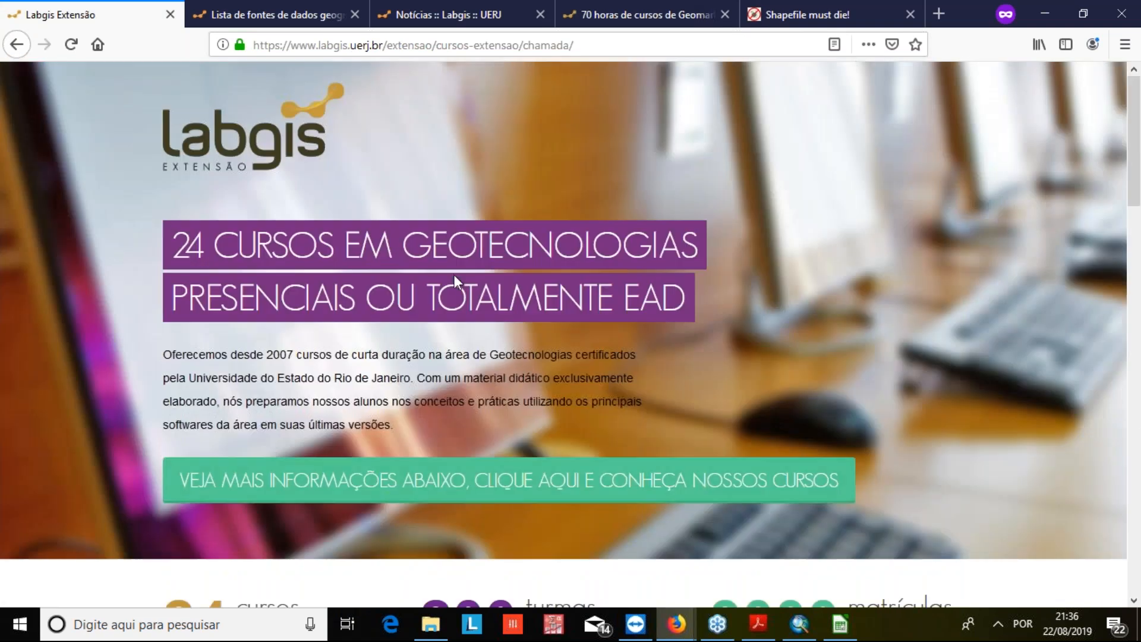
left_click(394, 492)
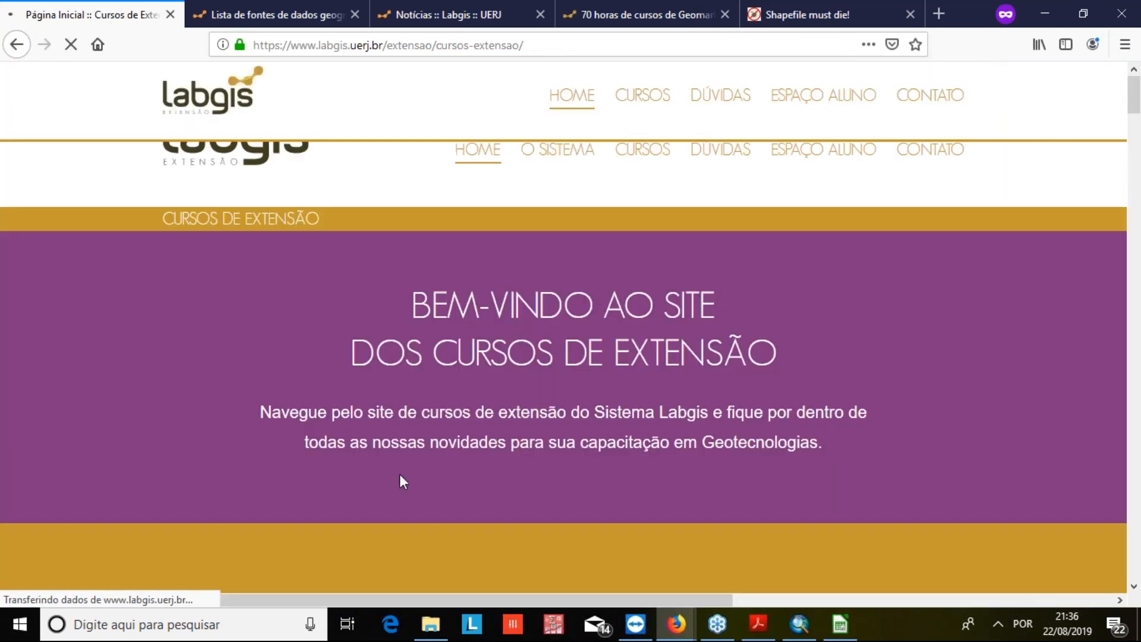
scroll(628, 214, "down", 12)
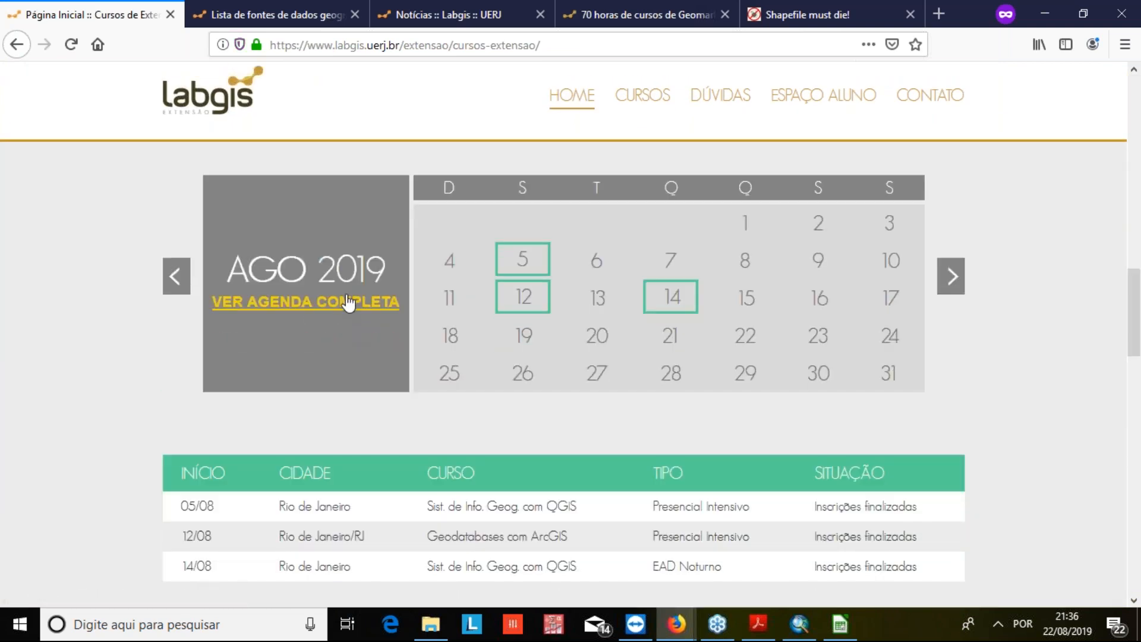
Step: Open the complete course agenda, and look through the overview of the 70-hour geomarketing courses campaign page in its own tab
left_click(348, 303)
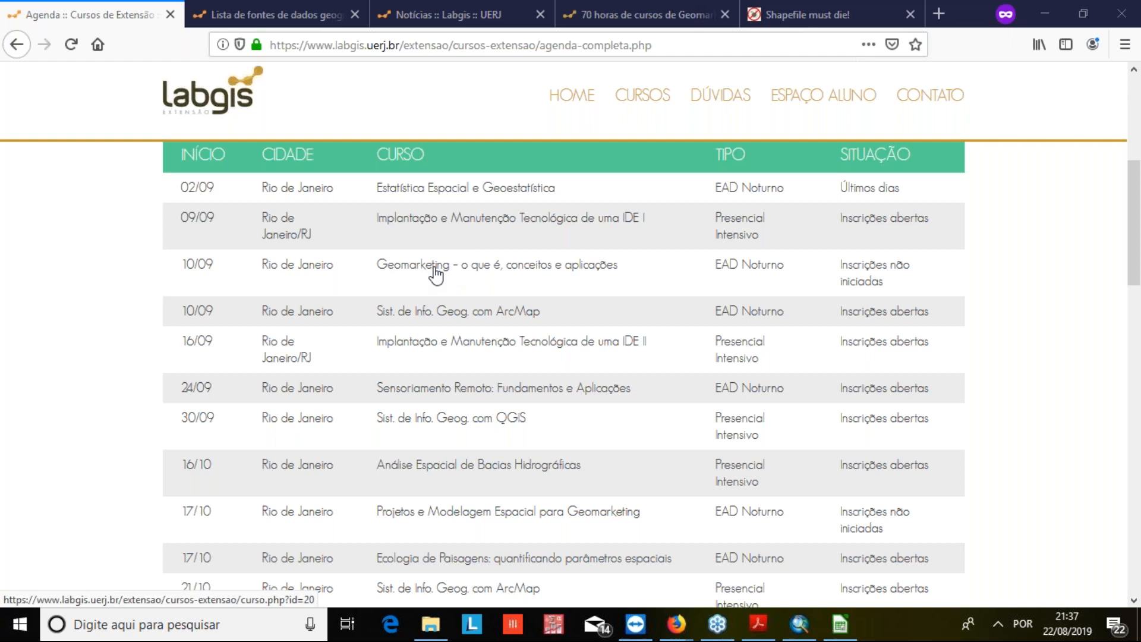
left_click(609, 6)
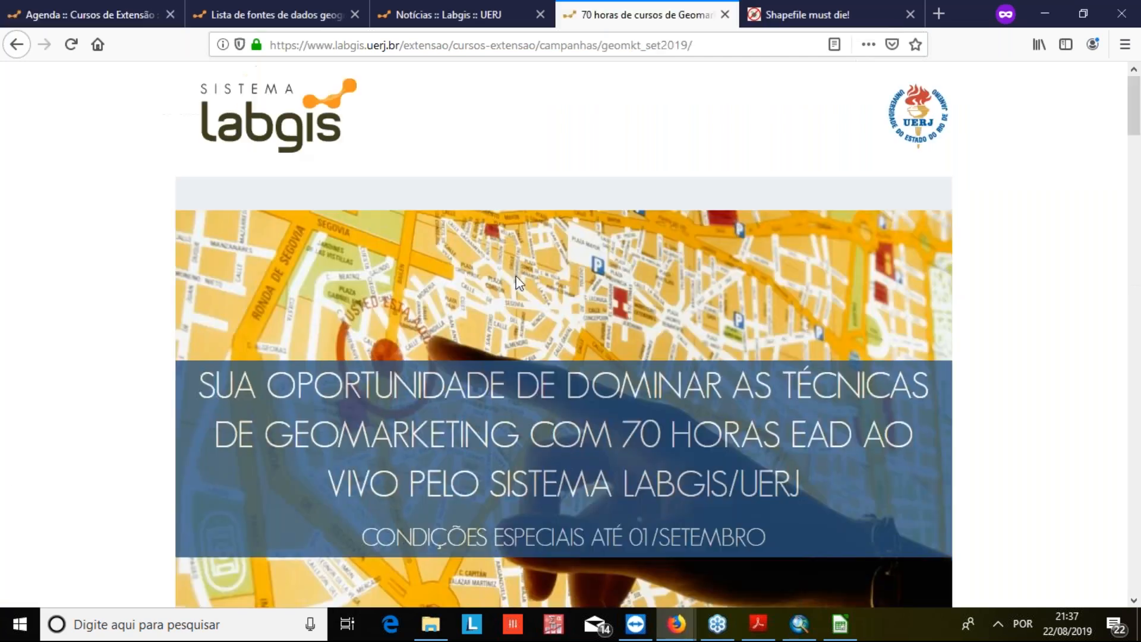
scroll(4, 483, "down", 2)
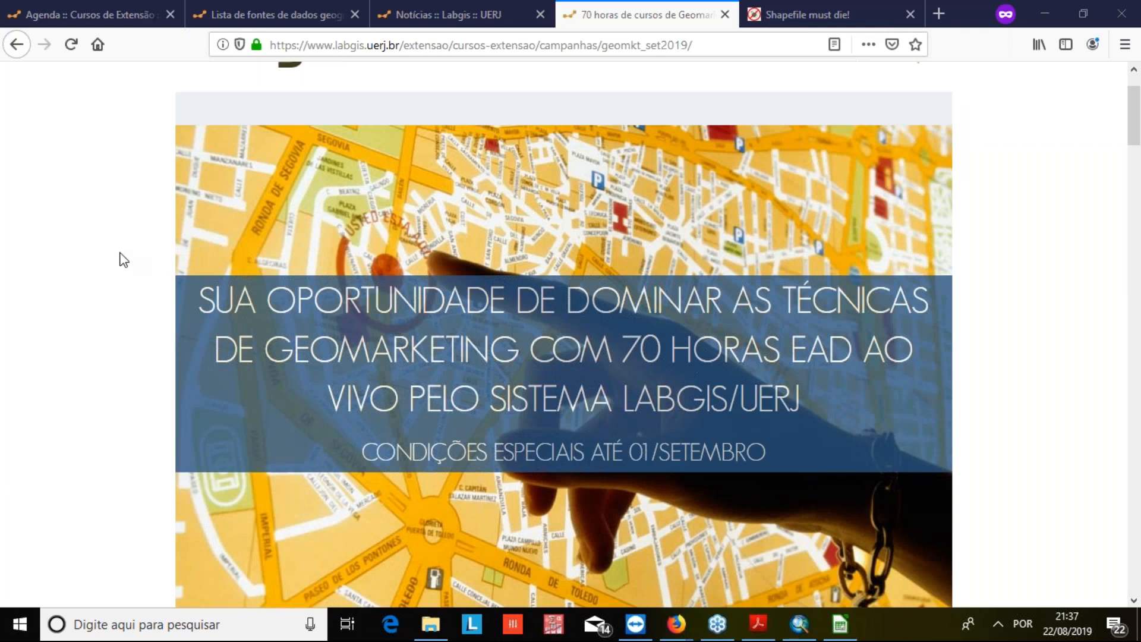
scroll(119, 253, "down", 15)
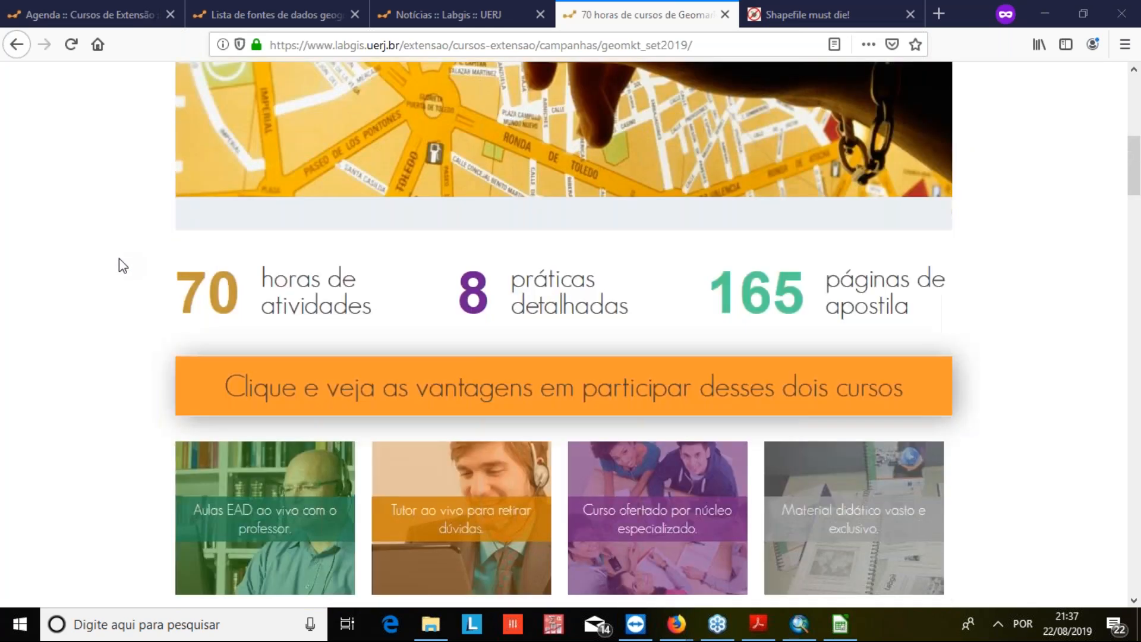
scroll(112, 259, "down", 3)
scroll(113, 256, "down", 3)
scroll(486, 217, "up", 3)
scroll(377, 244, "down", 10)
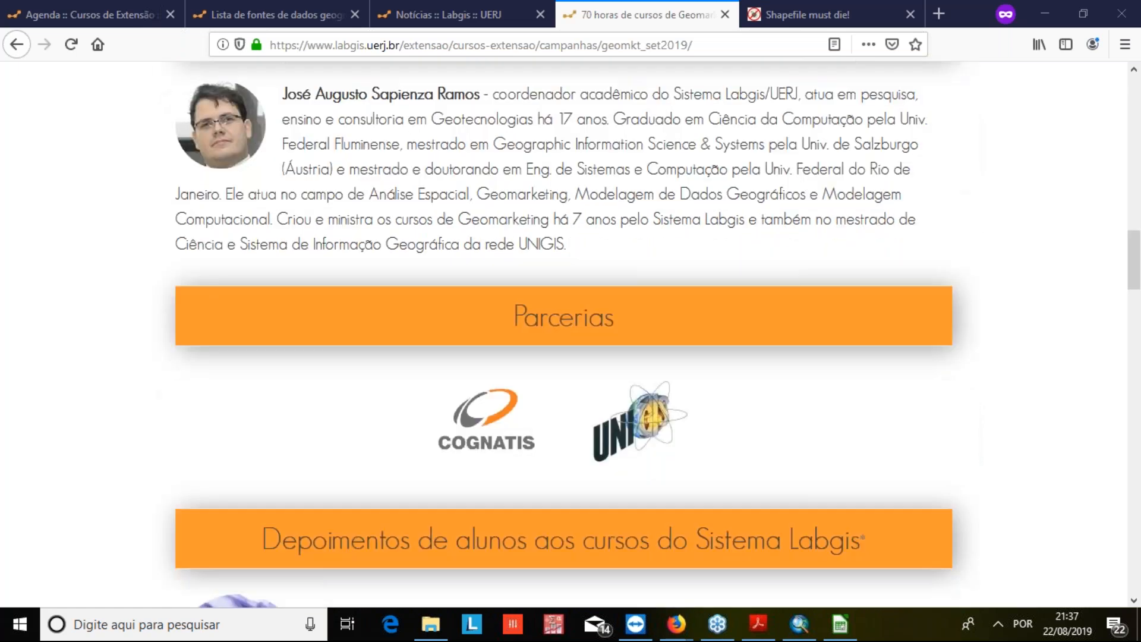
scroll(377, 245, "up", 3)
scroll(400, 255, "down", 7)
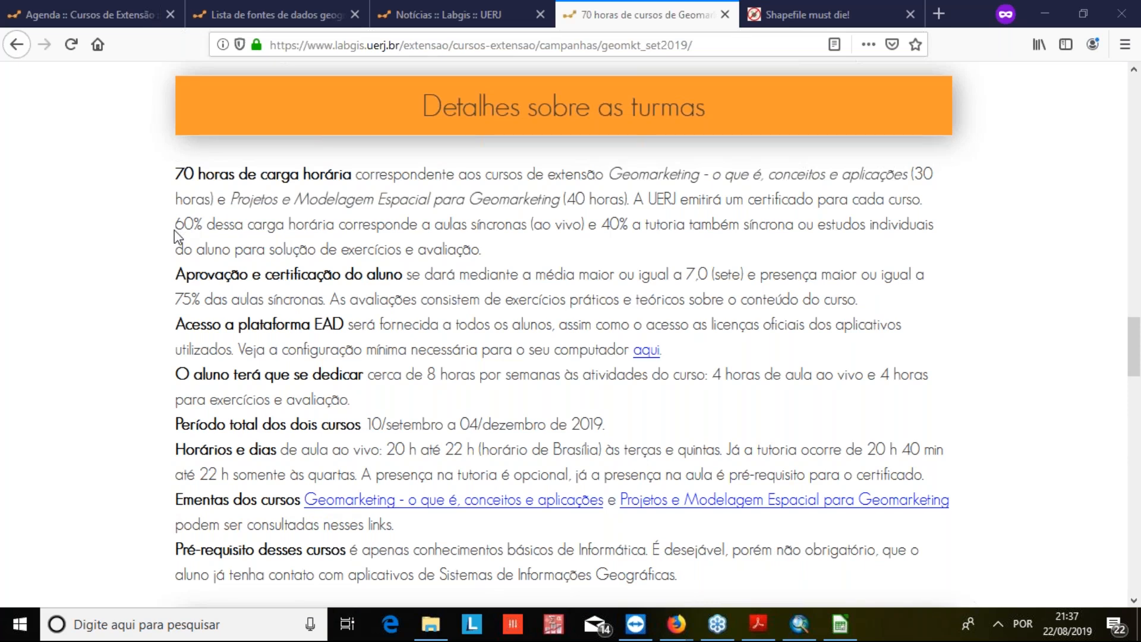
Step: Read the "Detalhes sobre as turmas" section of the geomarketing campaign page, covering workload, certification, schedule and prerequisites
left_click(434, 12)
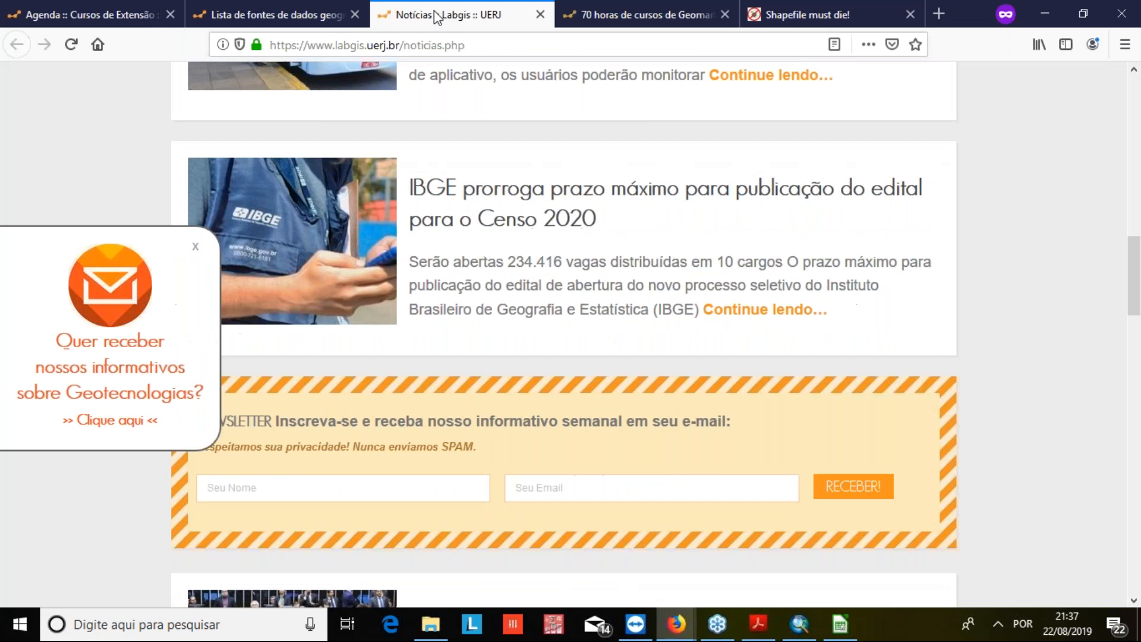
left_click(648, 15)
scroll(610, 202, "down", 5)
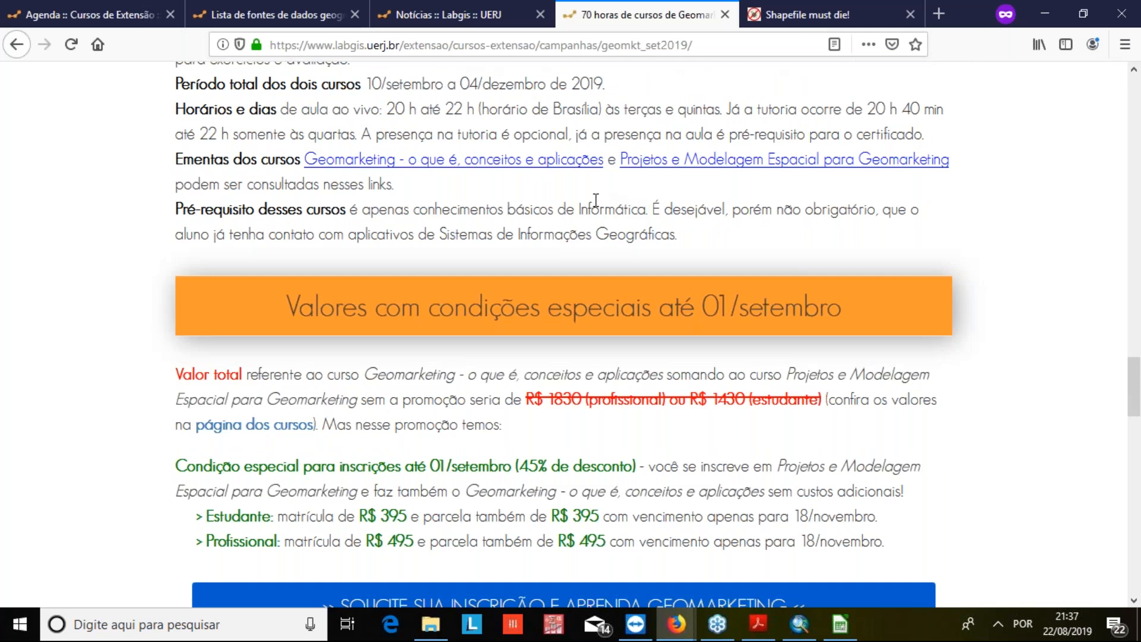
scroll(594, 208, "up", 4)
scroll(501, 265, "up", 3)
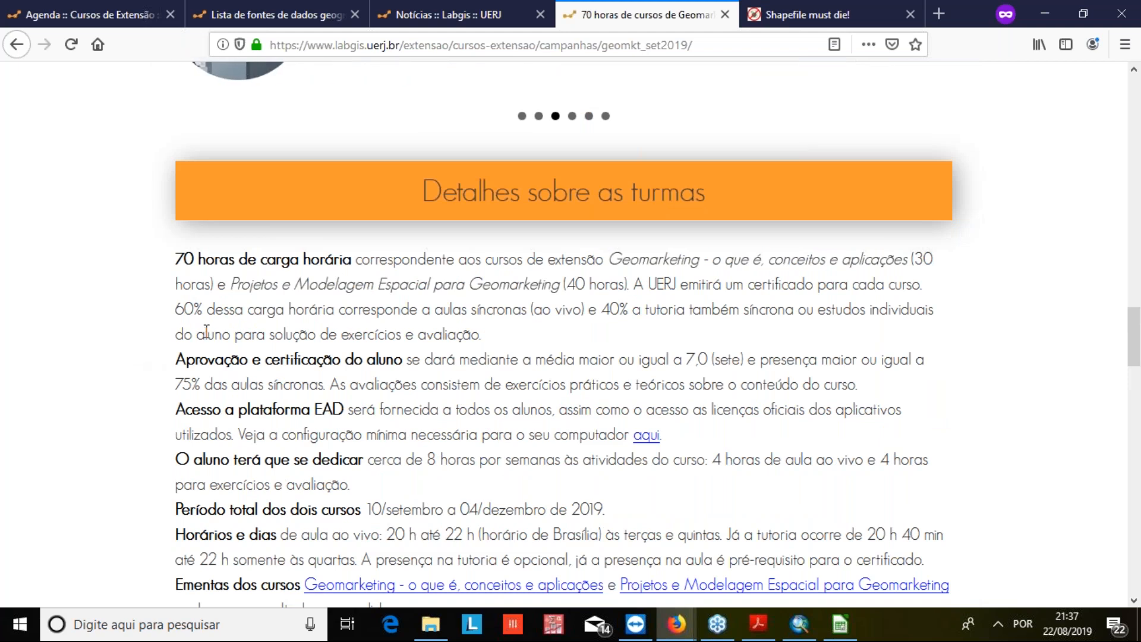
scroll(169, 332, "down", 3)
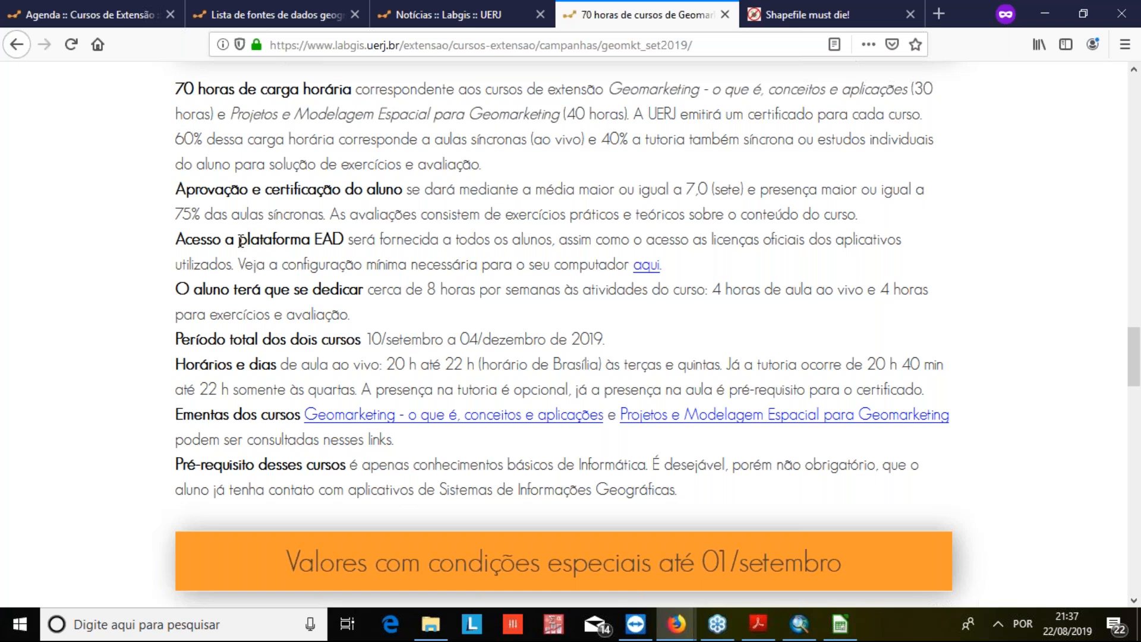
scroll(142, 267, "down", 3)
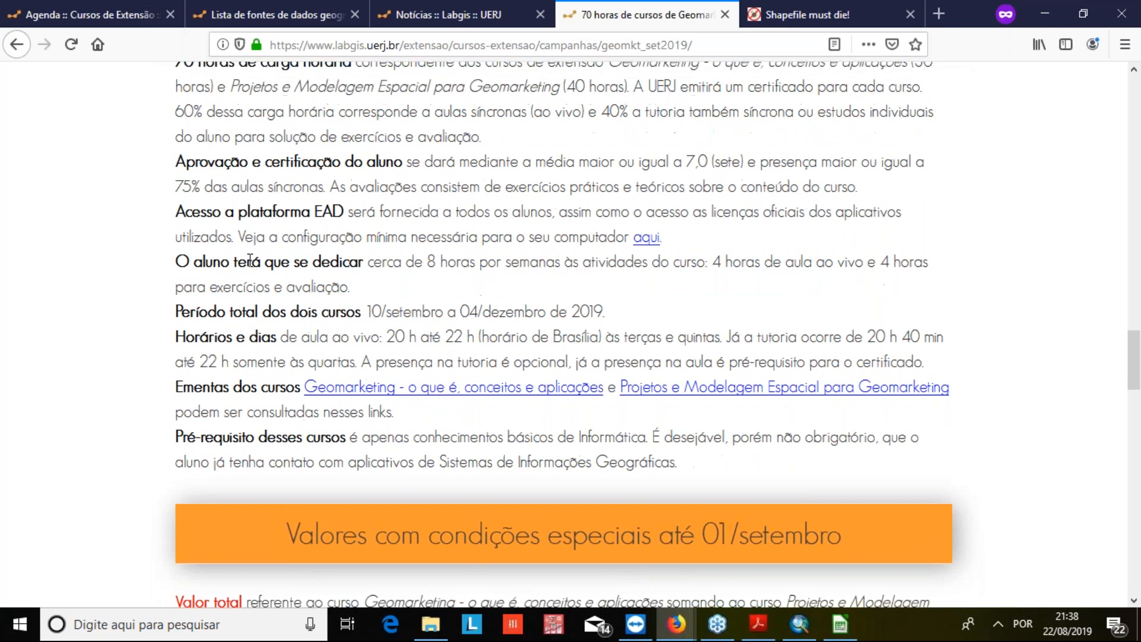
scroll(144, 264, "down", 3)
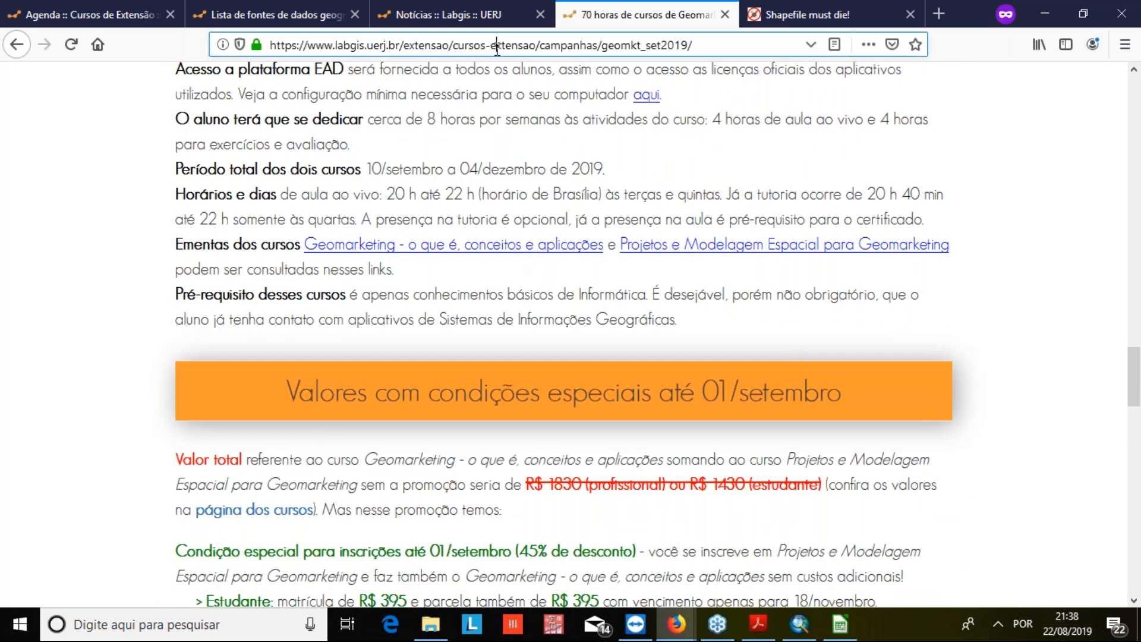
Step: Highlight the geomarketing campaign page's web address and examine its special enrolment prices for students and professionals
left_click(497, 45)
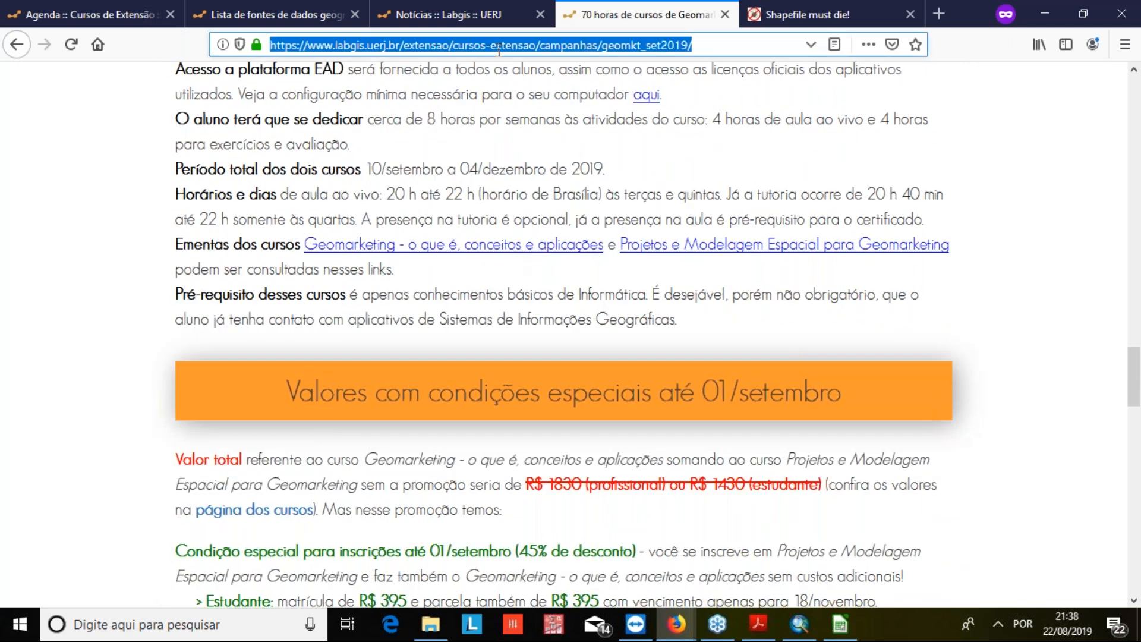
left_click(1132, 159)
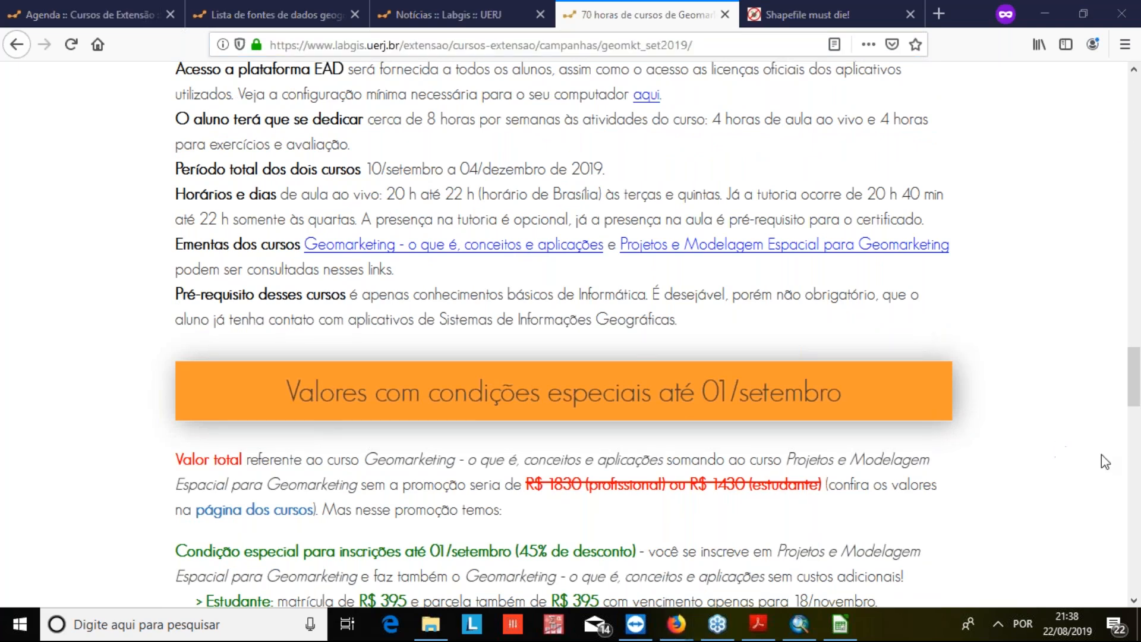
scroll(9, 242, "down", 4)
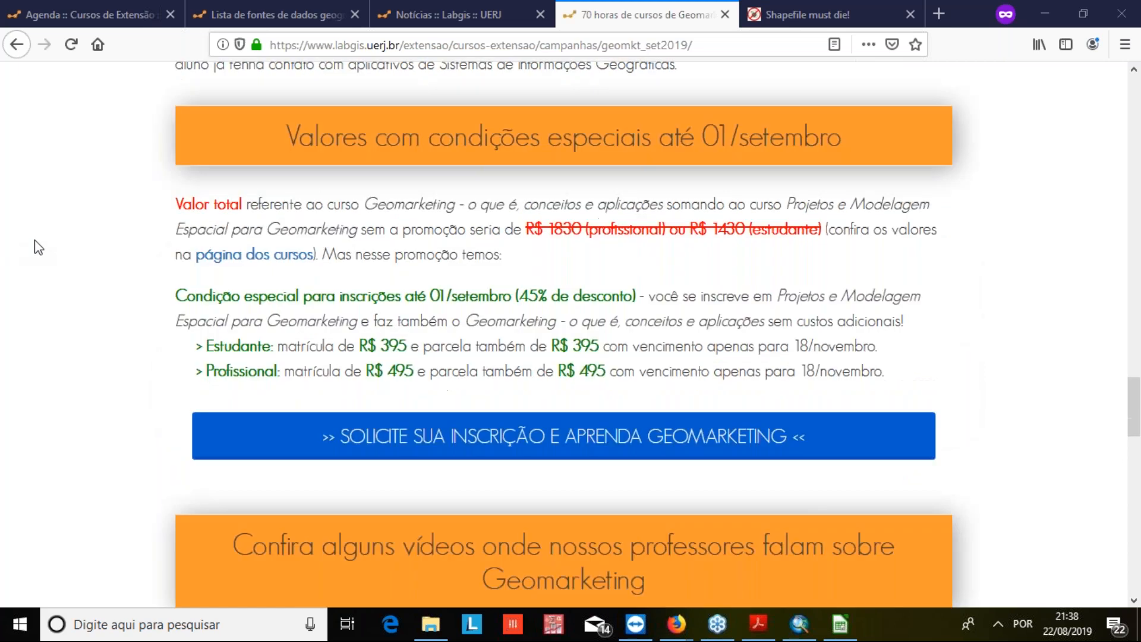
scroll(37, 247, "down", 1)
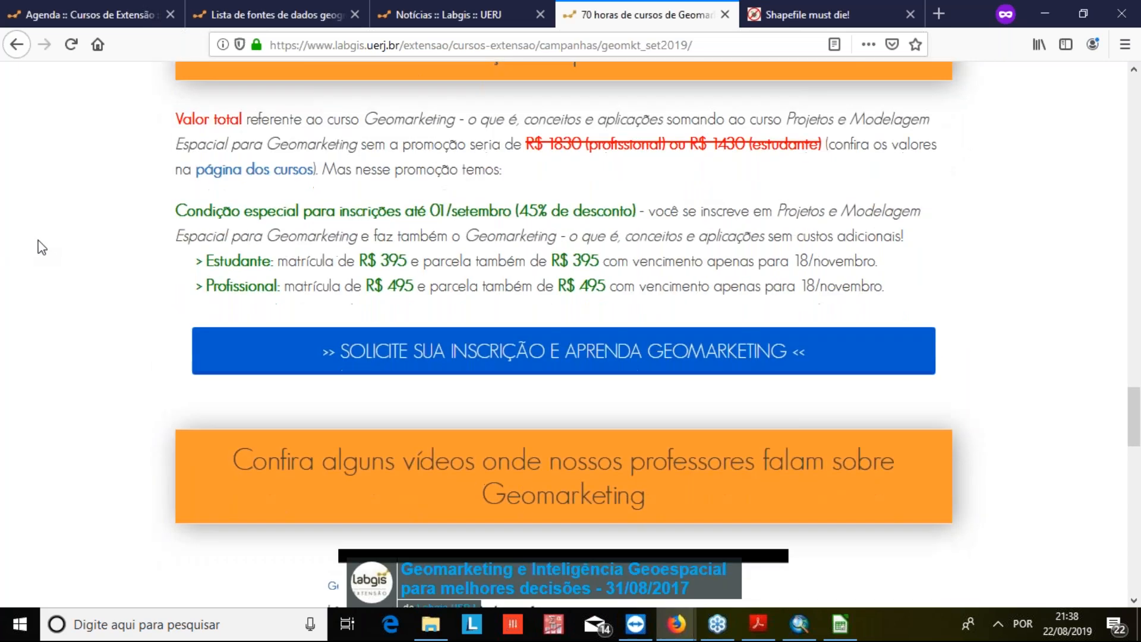
scroll(48, 246, "up", 2)
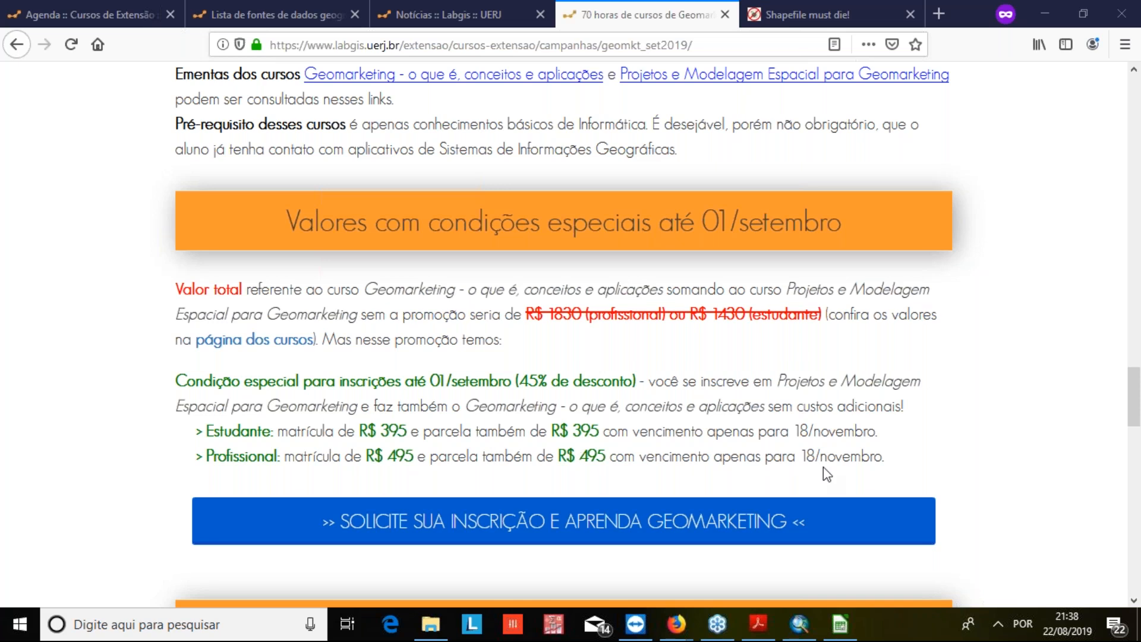
scroll(922, 441, "down", 3)
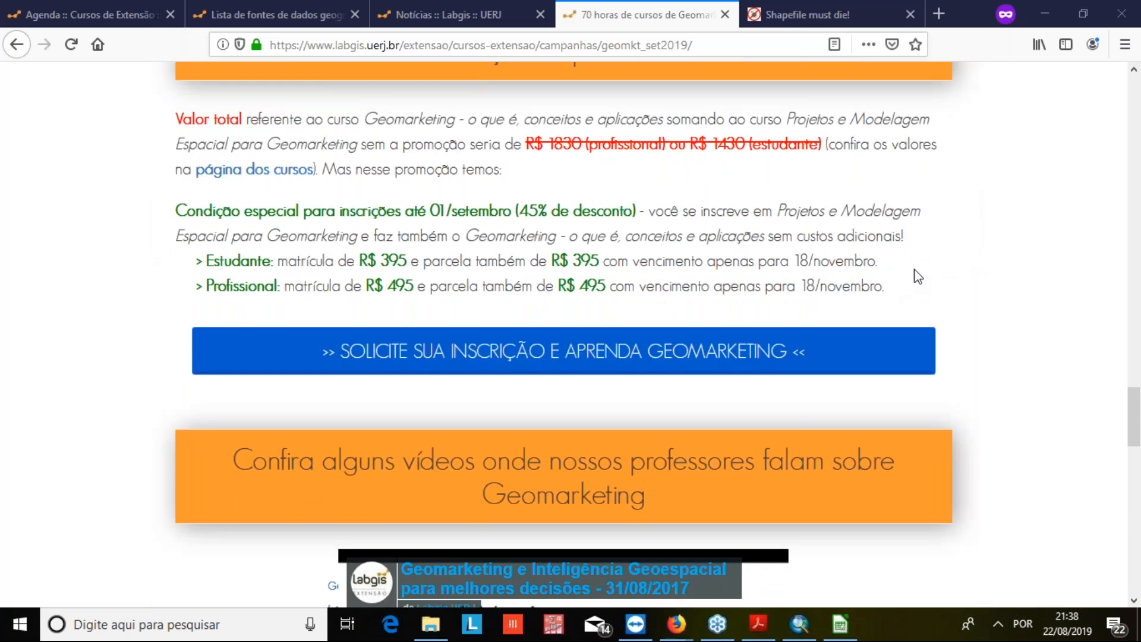
scroll(933, 276, "down", 3)
scroll(972, 290, "up", 5)
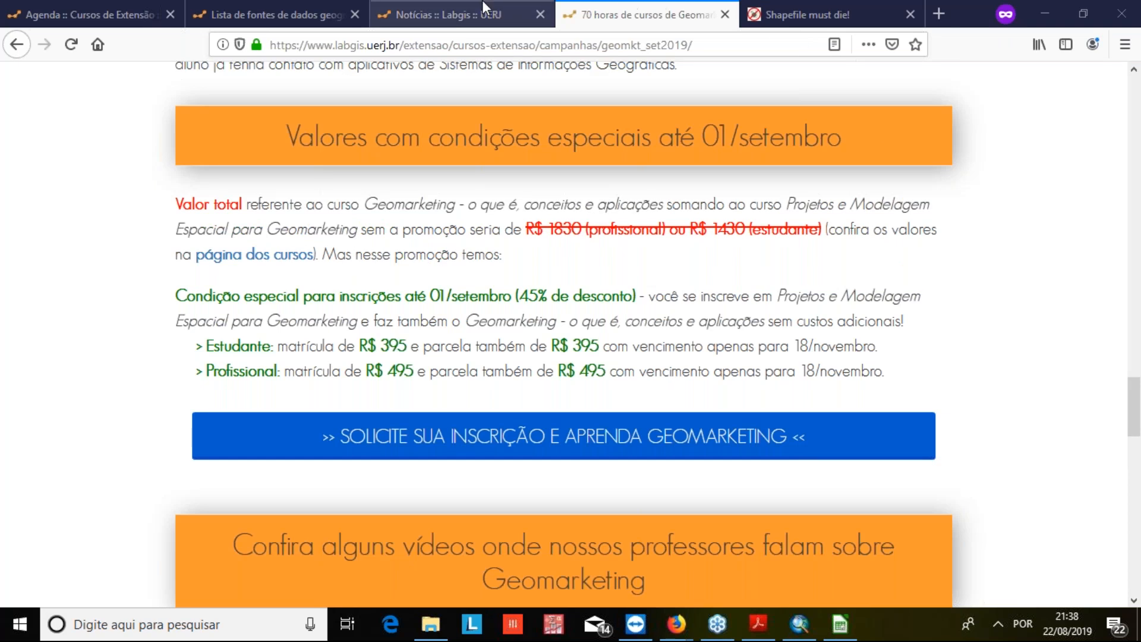
Step: Revisit the data sources and news pages, leave the geomarketing campaign page, and return to the complete course agenda
left_click(523, 13)
left_click(612, 8)
left_click(337, 18)
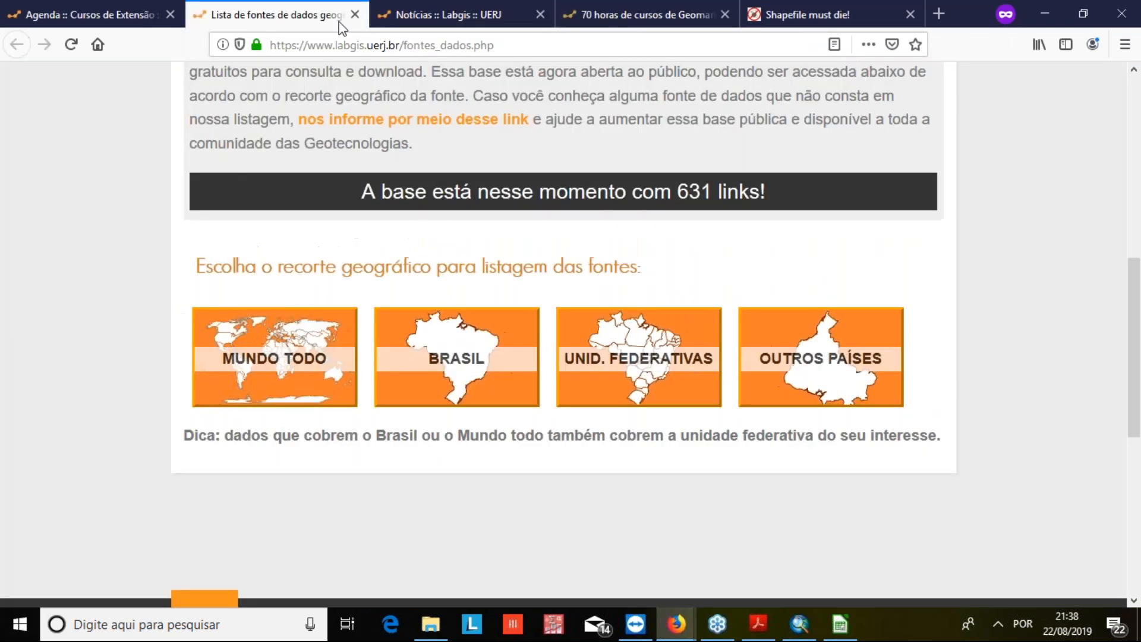
left_click(408, 19)
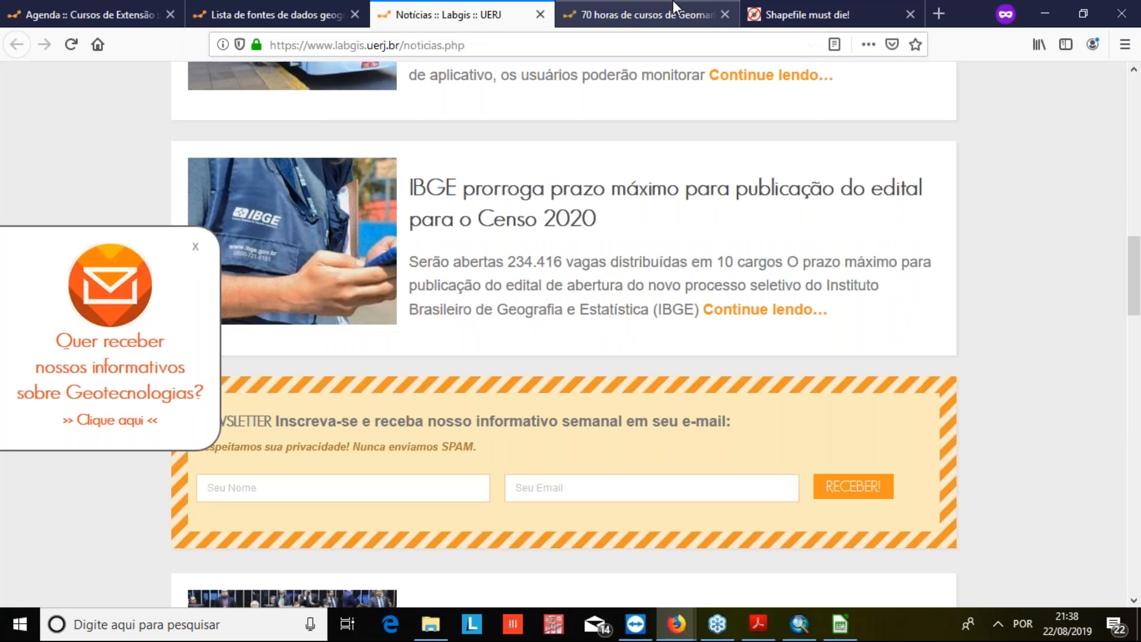
left_click(611, 10)
left_click(16, 45)
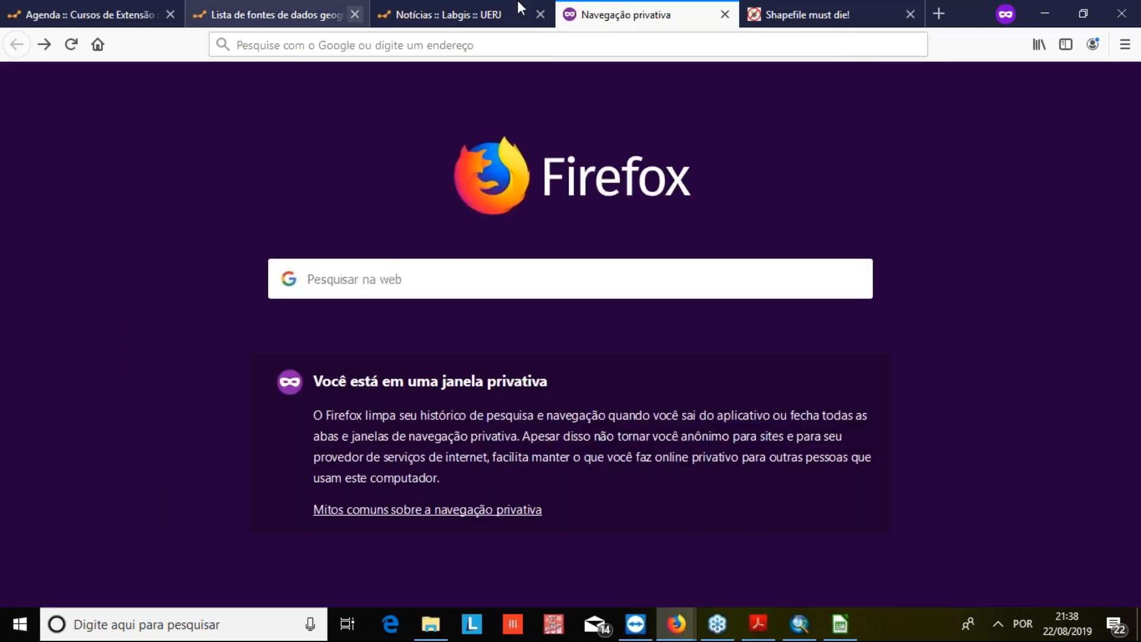
left_click(517, 9)
key("ctrl+shift+Tab")
key("ctrl+shift+Tab")
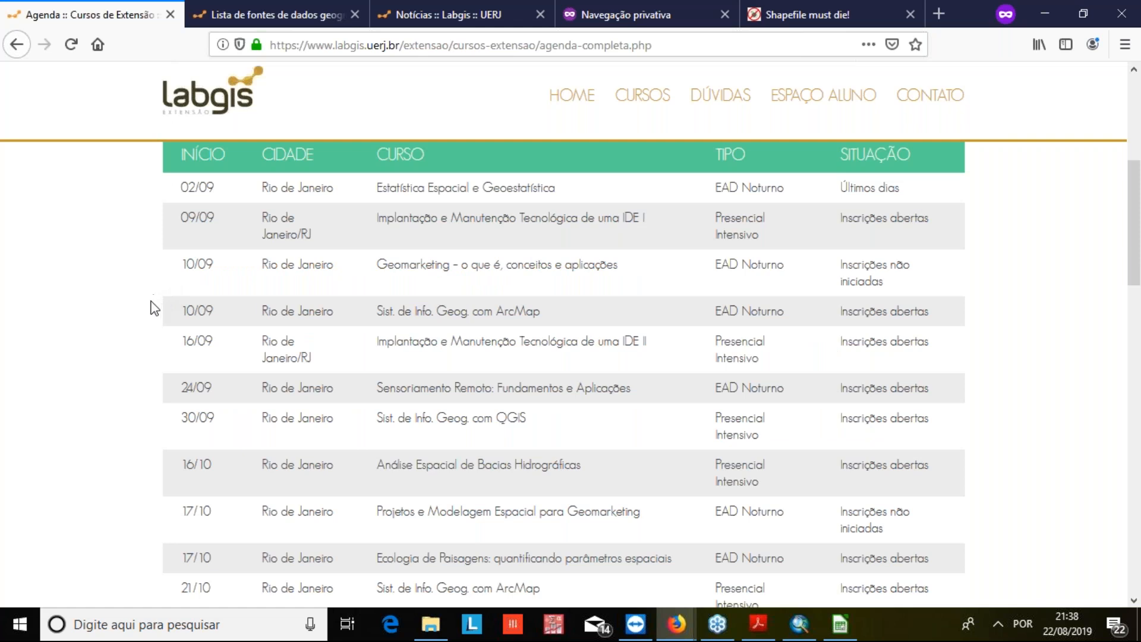
Step: Open the "Sist. de Info. Geog. com ArcMap" course starting 10/09 and read the first unit of its class programme
left_click(409, 321)
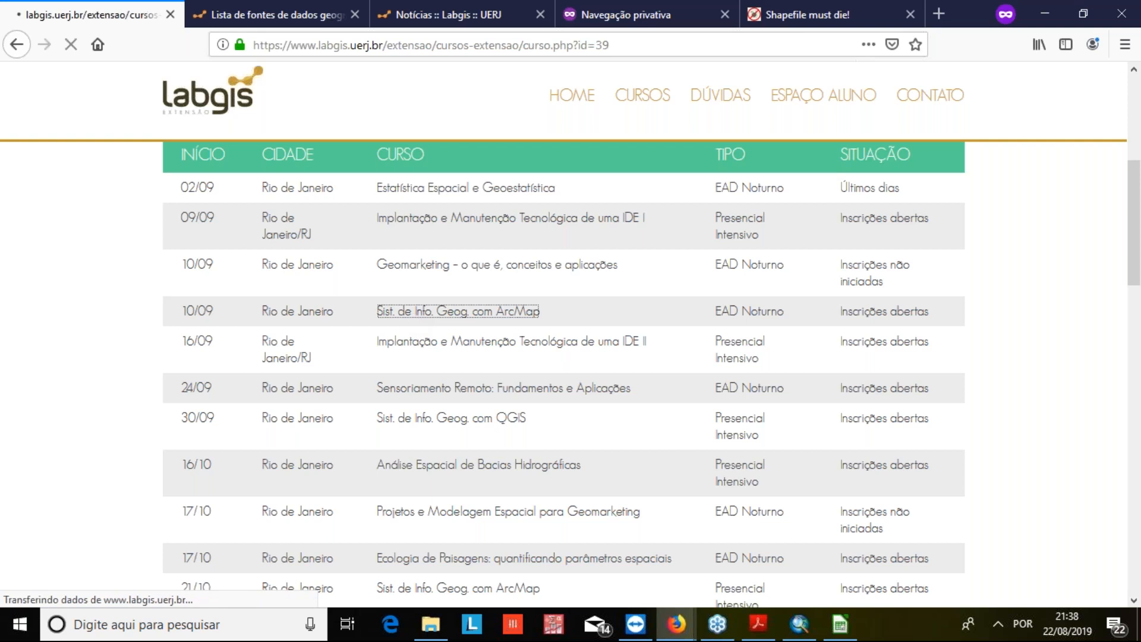
scroll(563, 334, "down", 2)
scroll(87, 301, "down", 12)
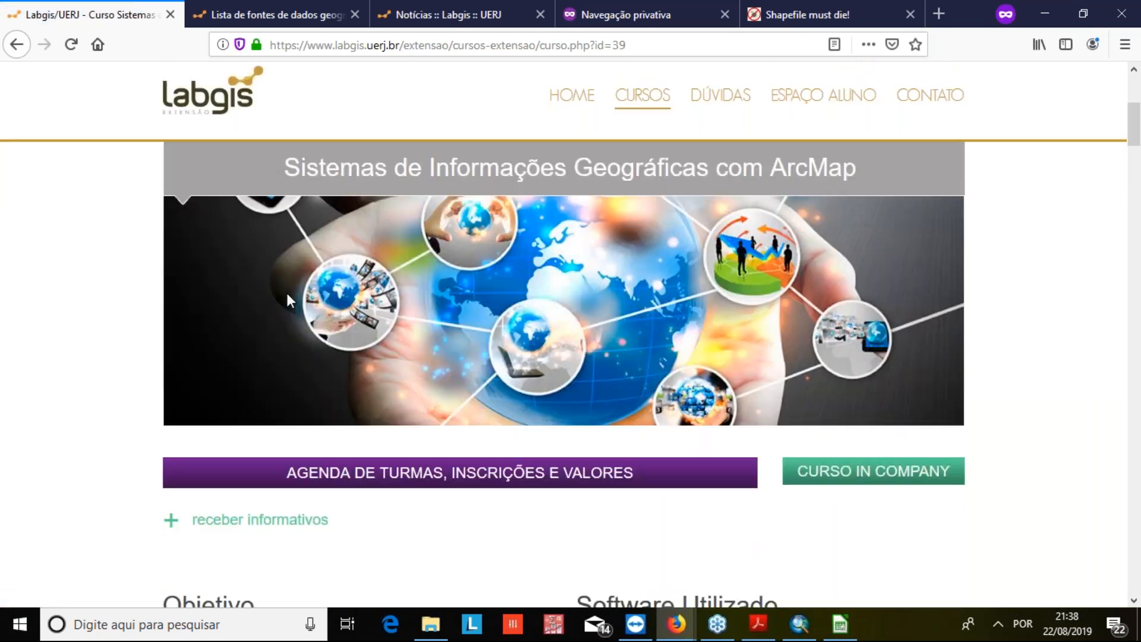
scroll(88, 304, "down", 7)
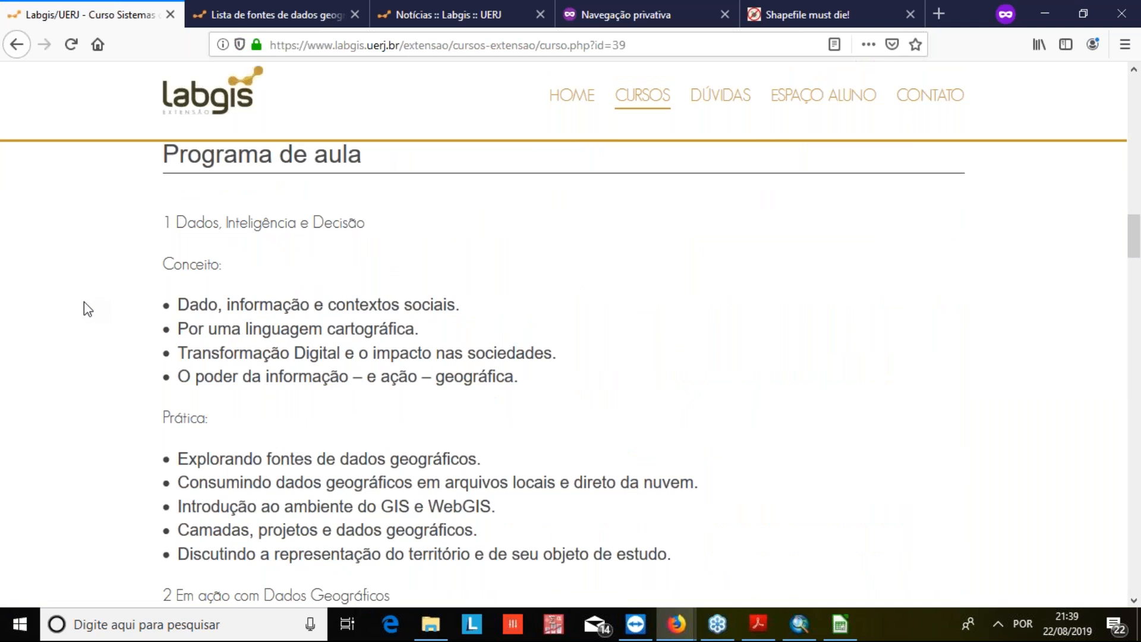
scroll(88, 307, "down", 3)
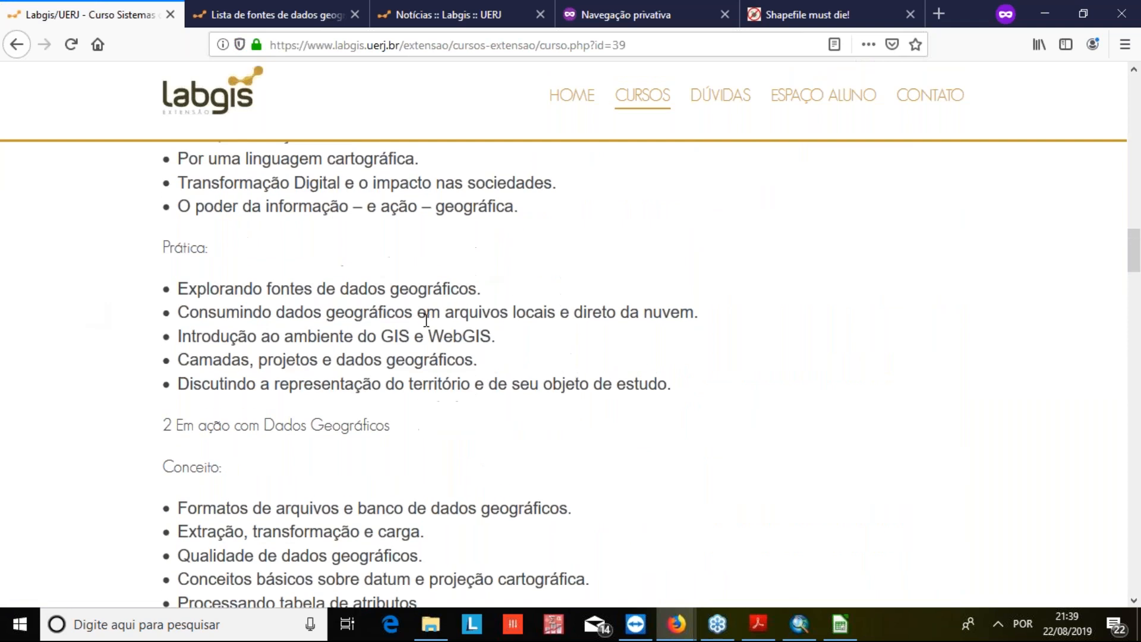
scroll(527, 301, "down", 2)
scroll(528, 311, "down", 2)
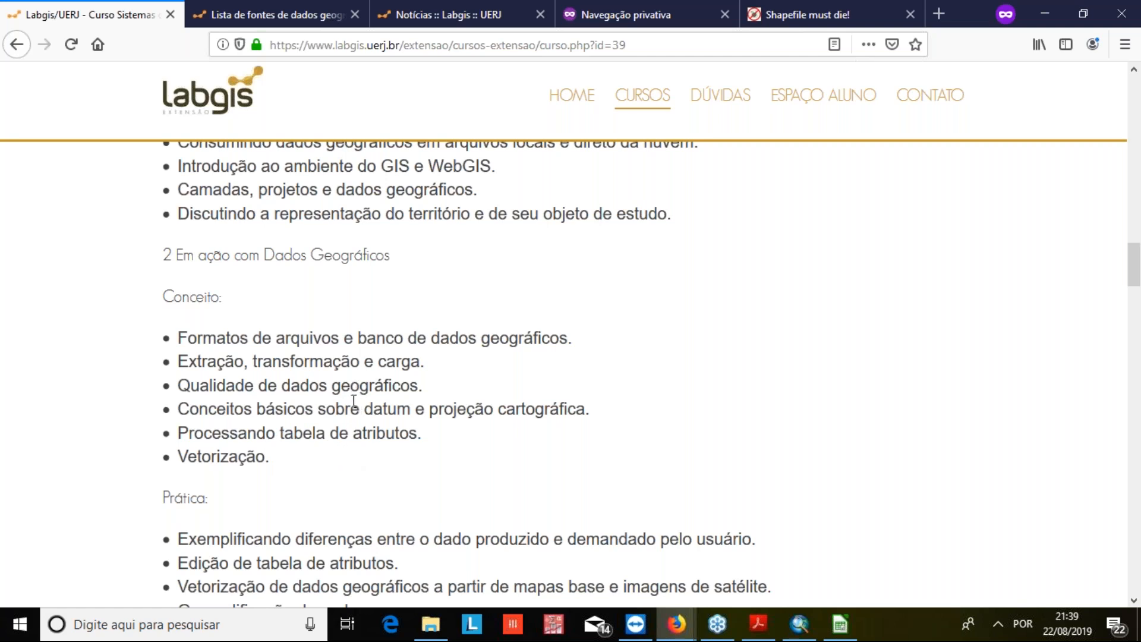
Step: Examine the ArcMap course programme's units on geographic data, geovisualization and thematic cartography, and output and publication
scroll(263, 400, "down", 2)
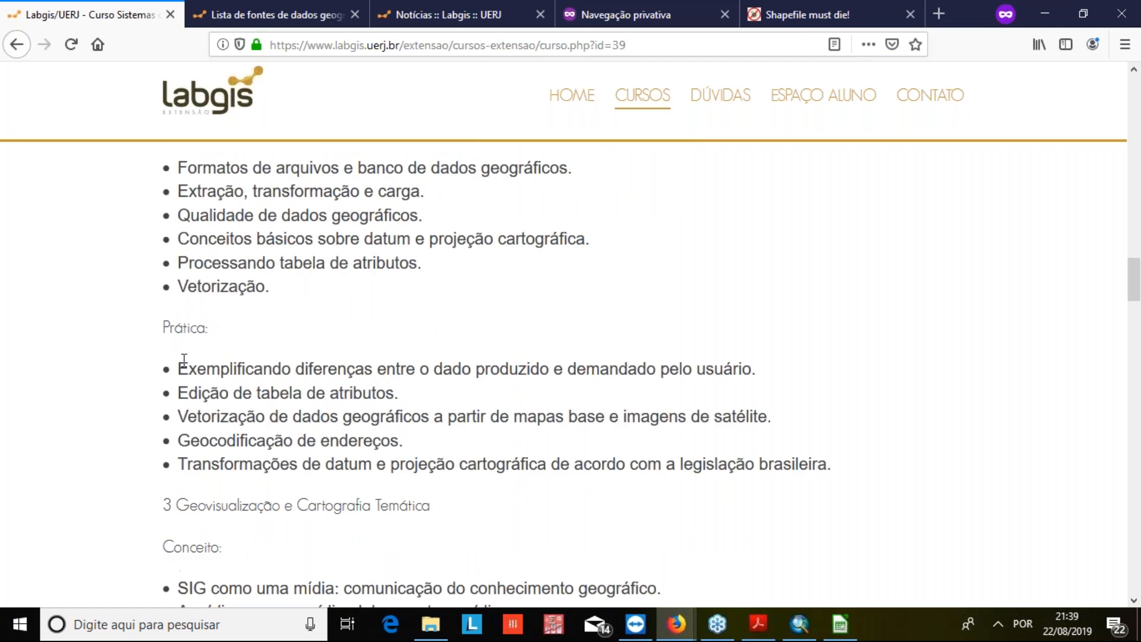
scroll(244, 417, "down", 3)
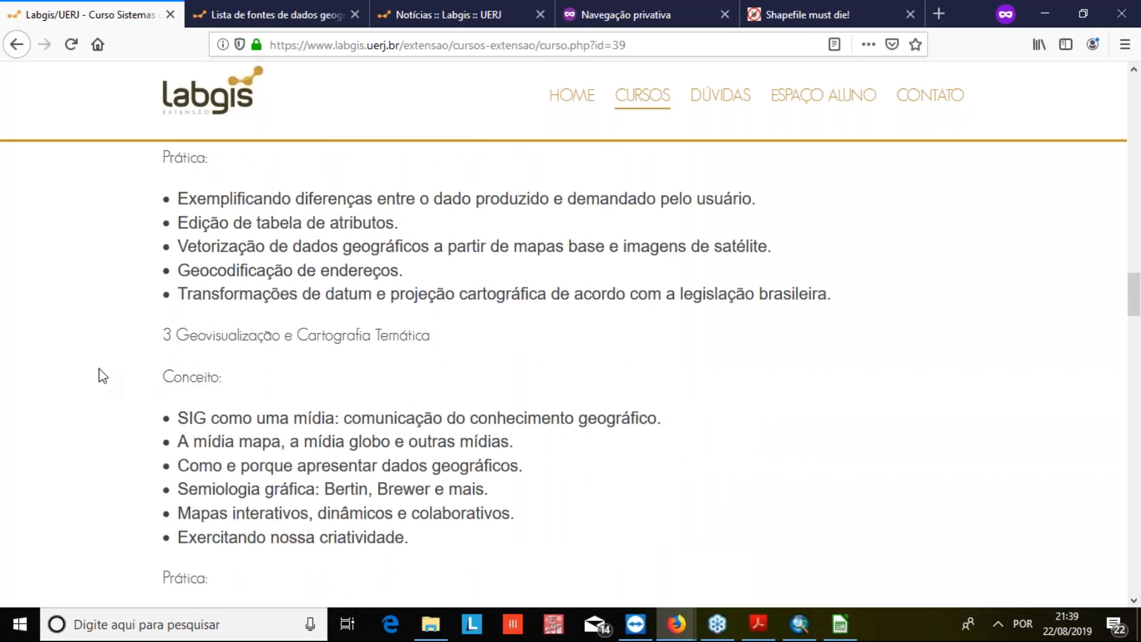
scroll(98, 367, "down", 3)
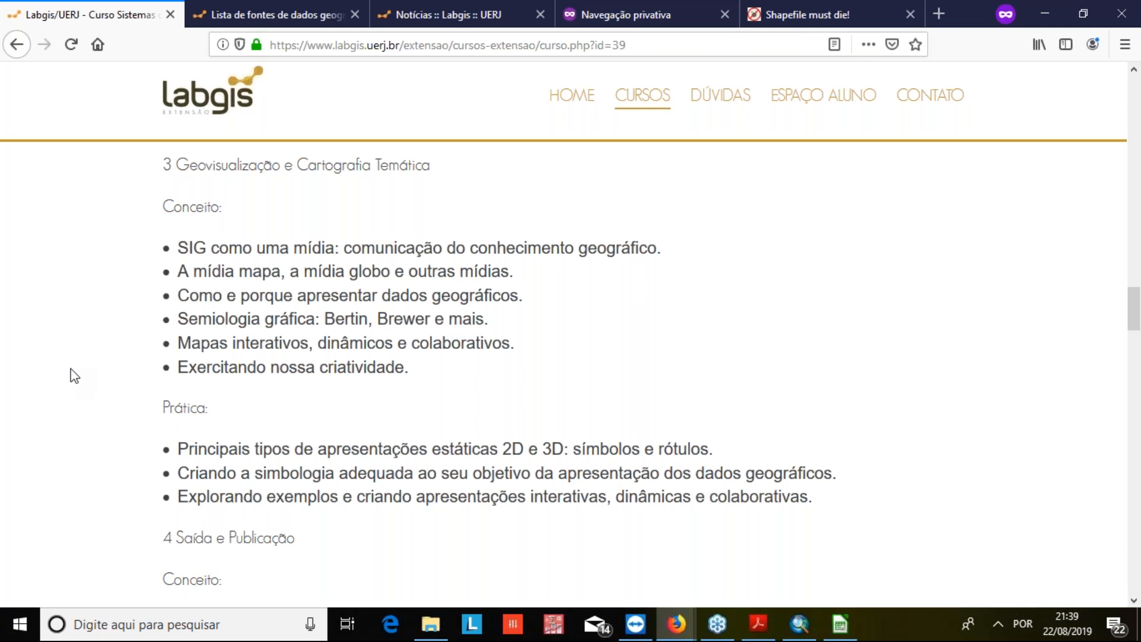
scroll(131, 377, "down", 1)
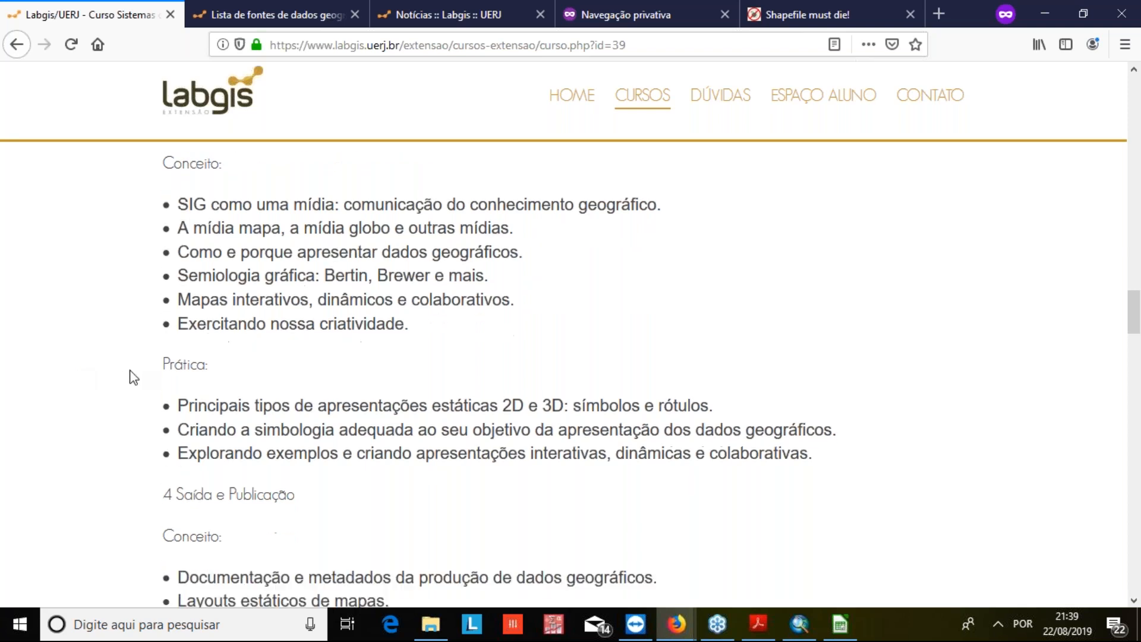
scroll(131, 376, "down", 1)
scroll(290, 360, "down", 4)
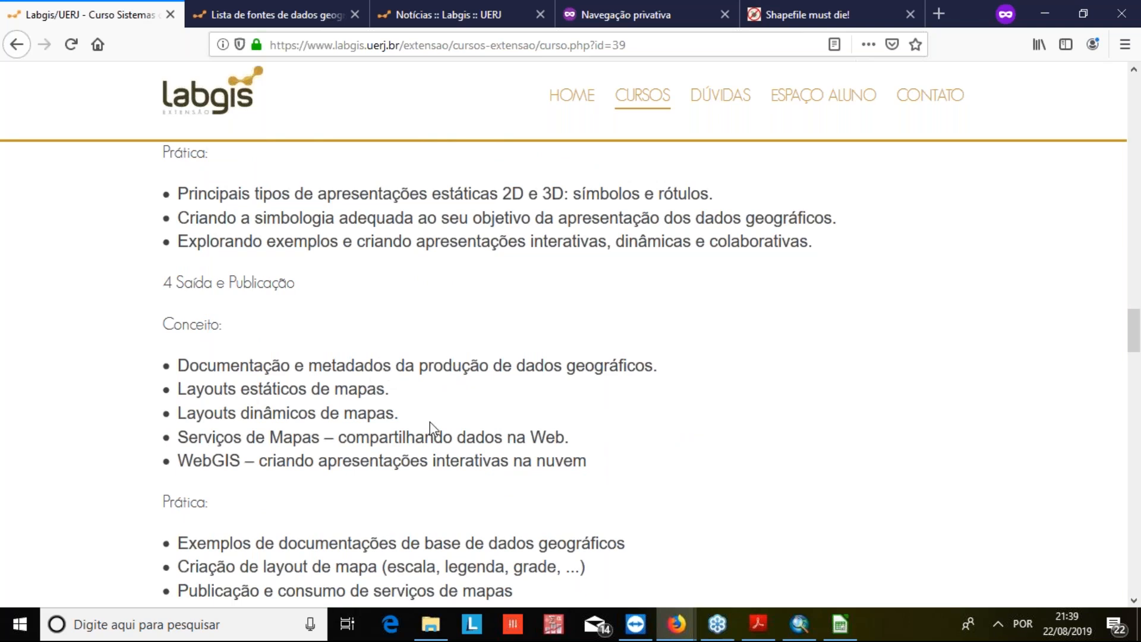
scroll(438, 429, "up", 3)
scroll(431, 331, "up", 4)
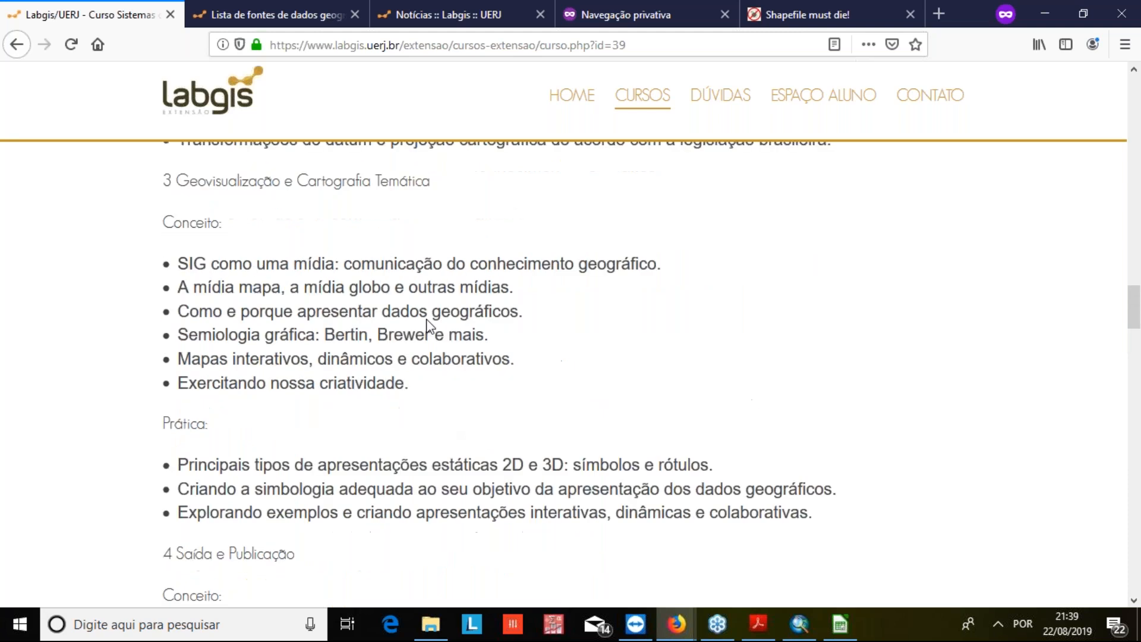
scroll(441, 334, "up", 3)
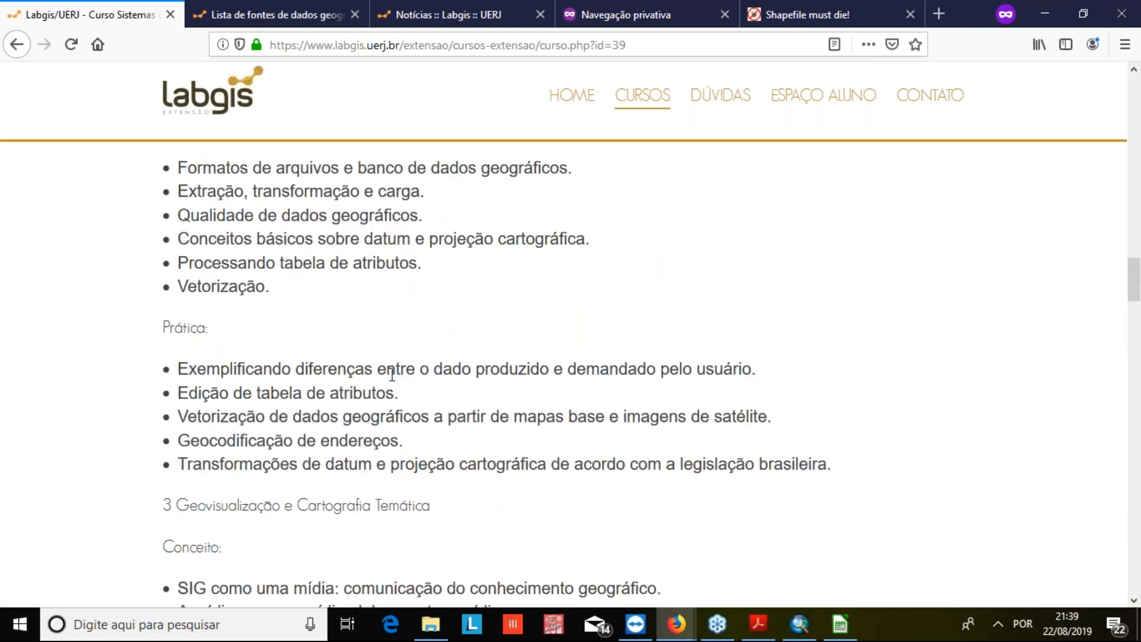
Step: Read the rest of the ArcMap course programme down to unit 5 on introduction to spatial analysis
scroll(314, 401, "down", 6)
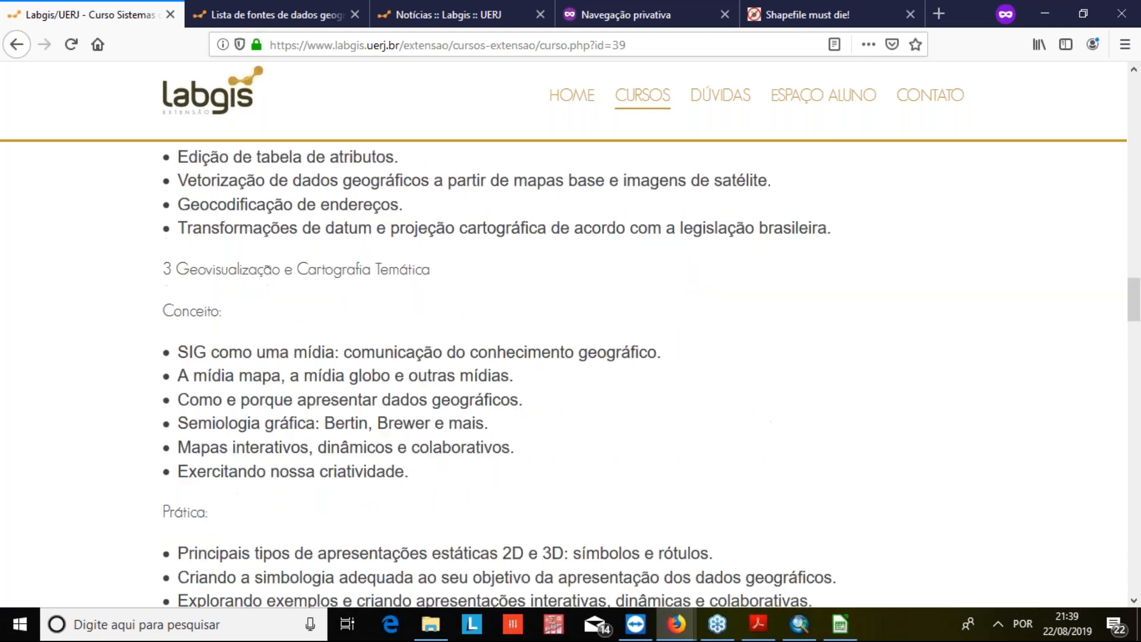
scroll(321, 414, "down", 6)
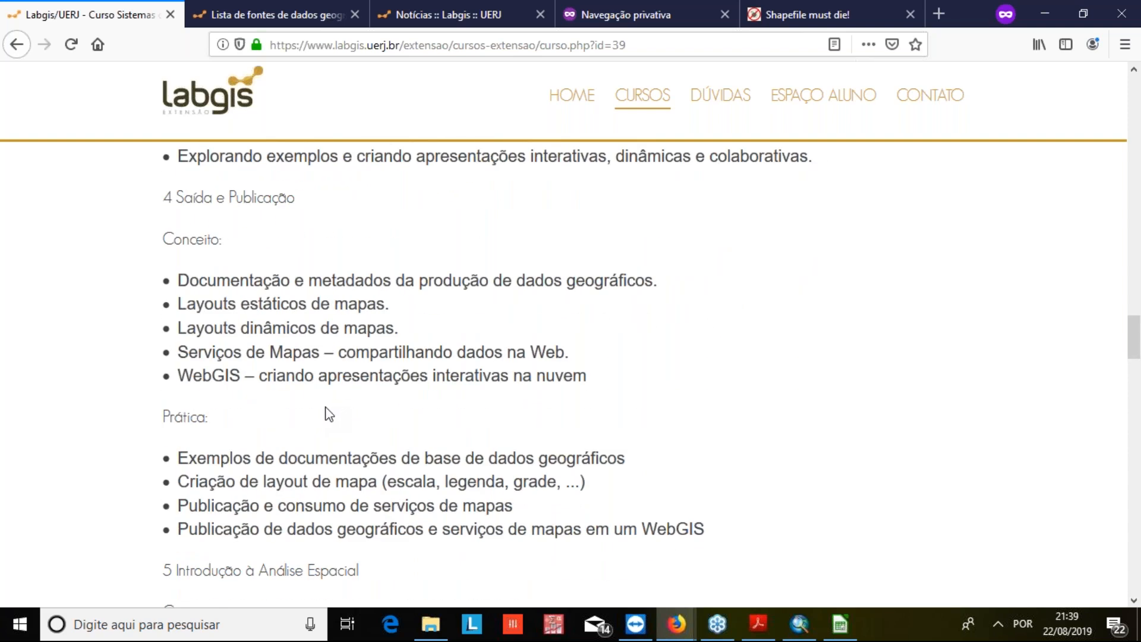
scroll(327, 414, "down", 3)
scroll(330, 410, "down", 2)
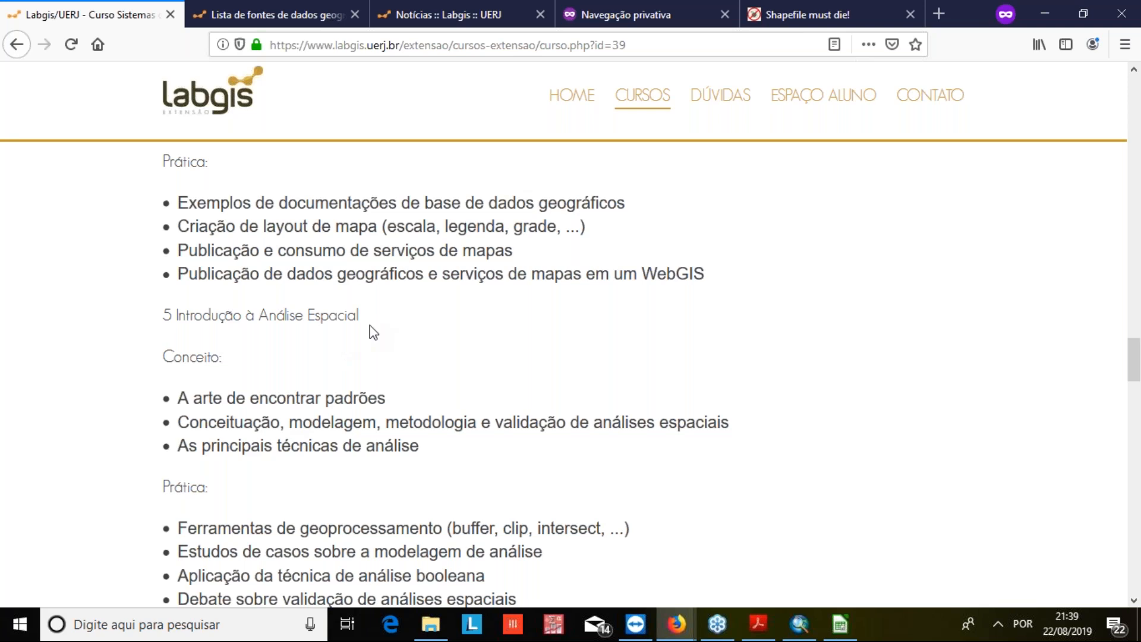
scroll(487, 298, "up", 20)
scroll(514, 322, "up", 10)
scroll(513, 321, "up", 7)
Step: Return to the complete course agenda, review the September to November classes and highlight the agenda's web address
key("alt+Left")
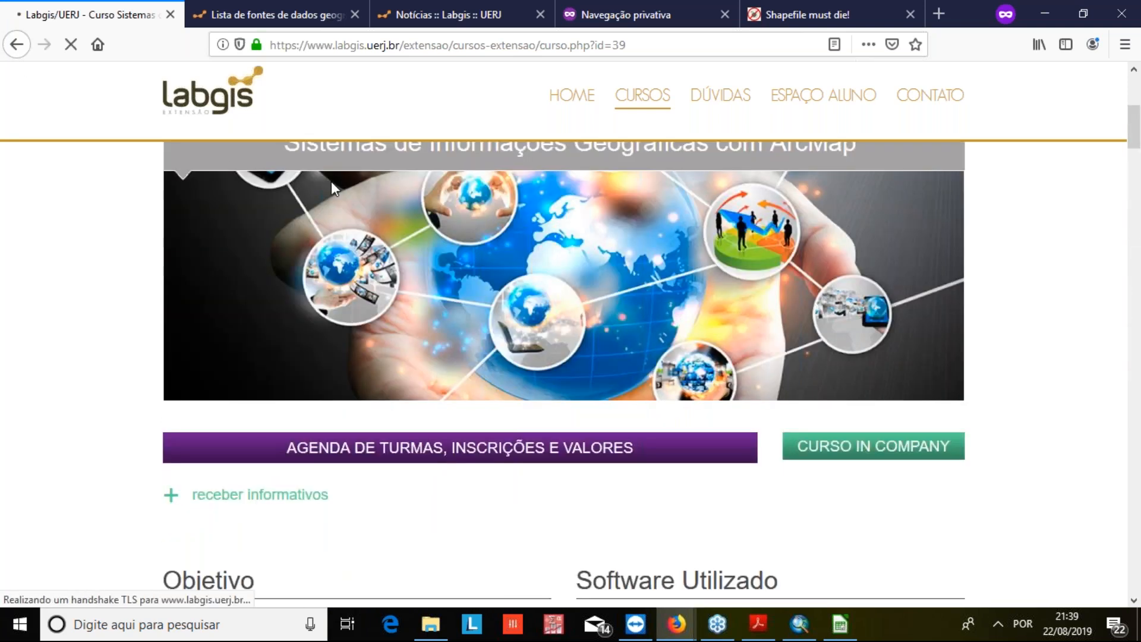
scroll(448, 260, "down", 1)
scroll(448, 274, "down", 2)
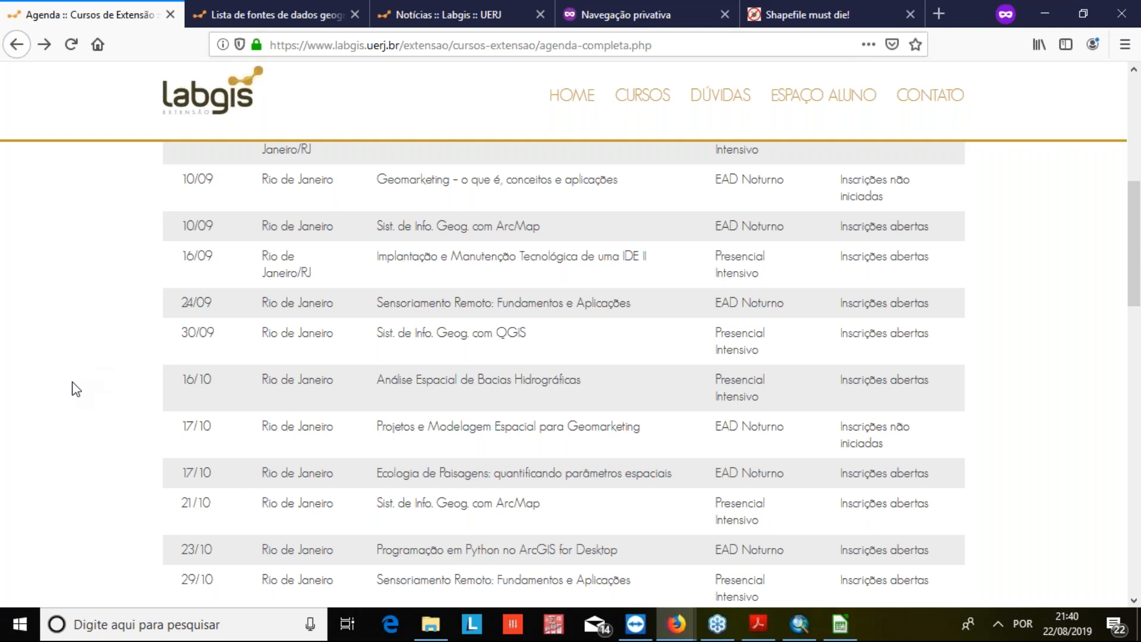
scroll(89, 395, "down", 6)
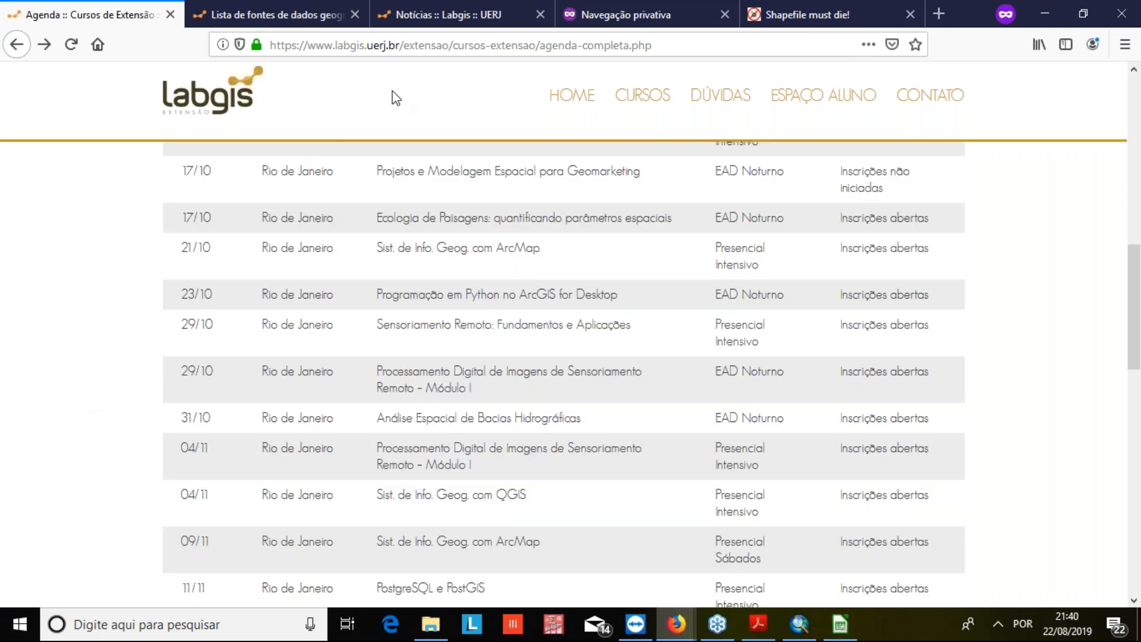
left_click(397, 51)
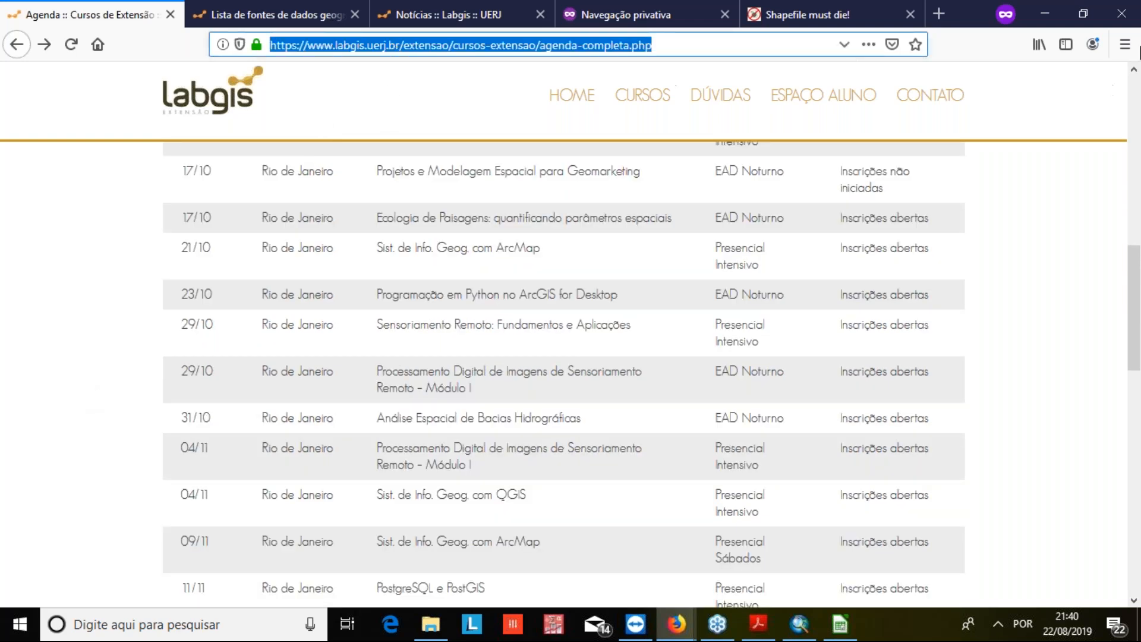
left_click(1128, 162)
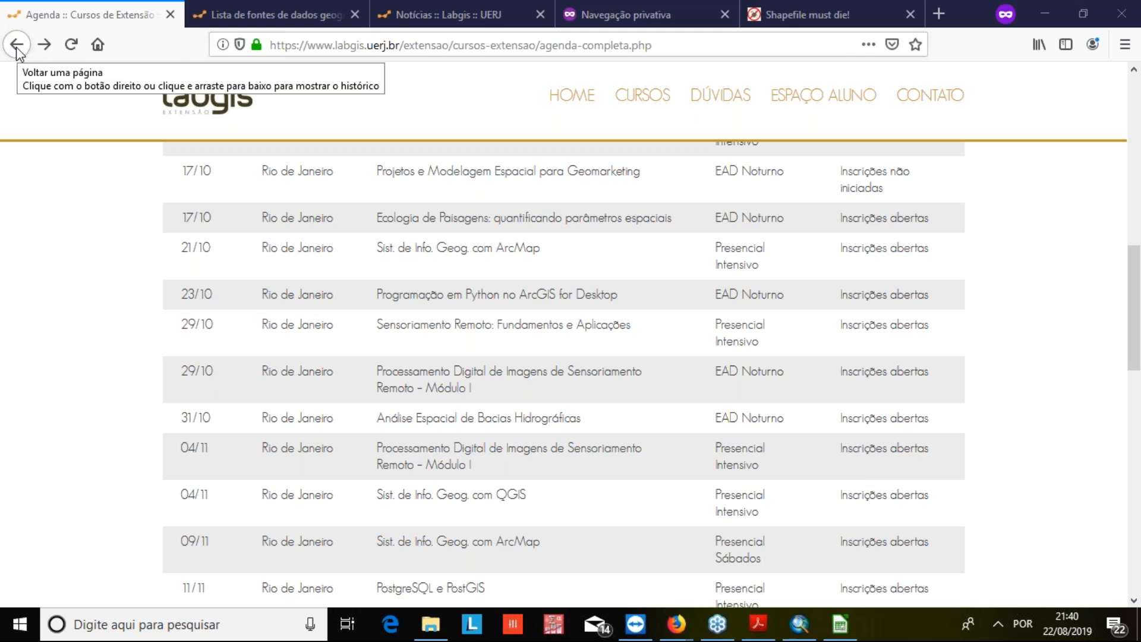
Step: Examine the agenda's October to December classes, including the QGIS, ArcMap, PostgreSQL and Python courses
scroll(12, 119, "down", 3)
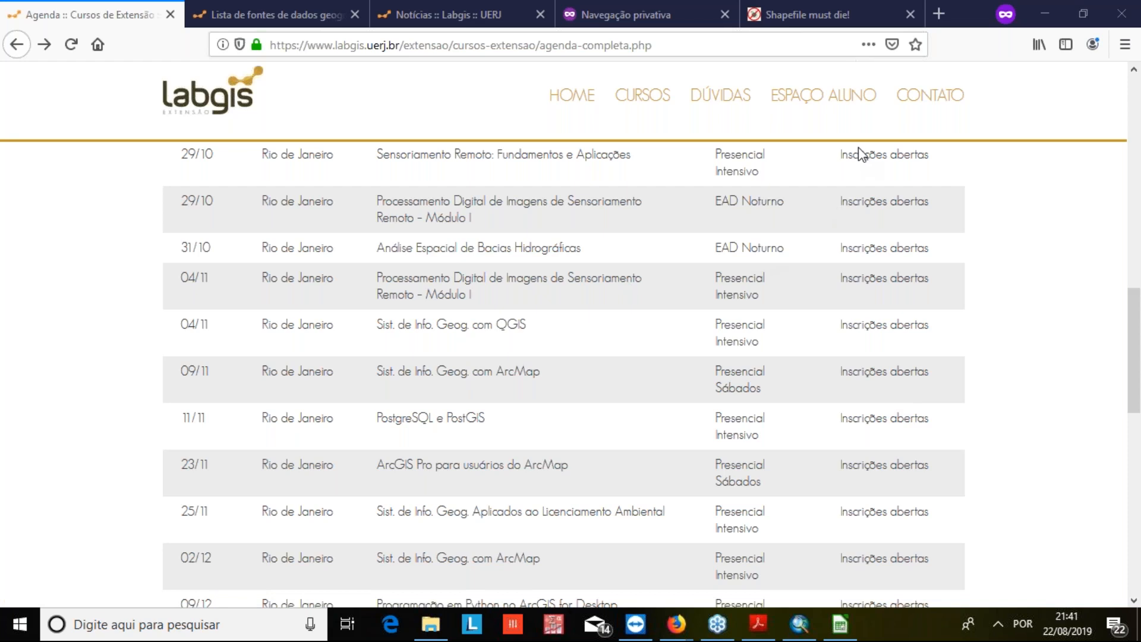
scroll(452, 321, "down", 5)
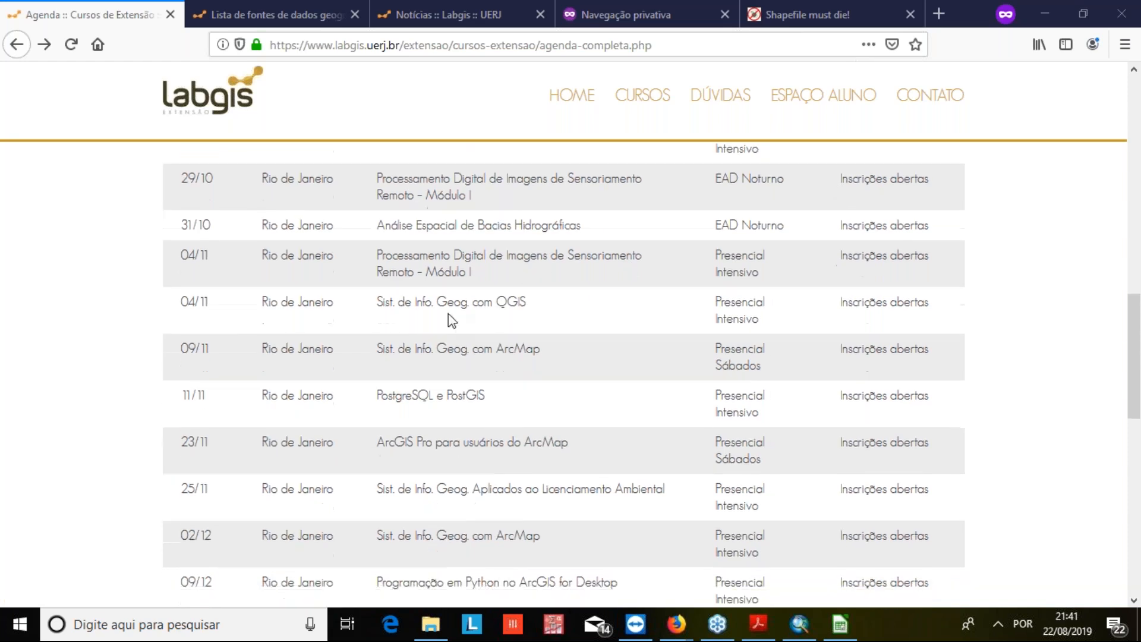
scroll(456, 332, "up", 10)
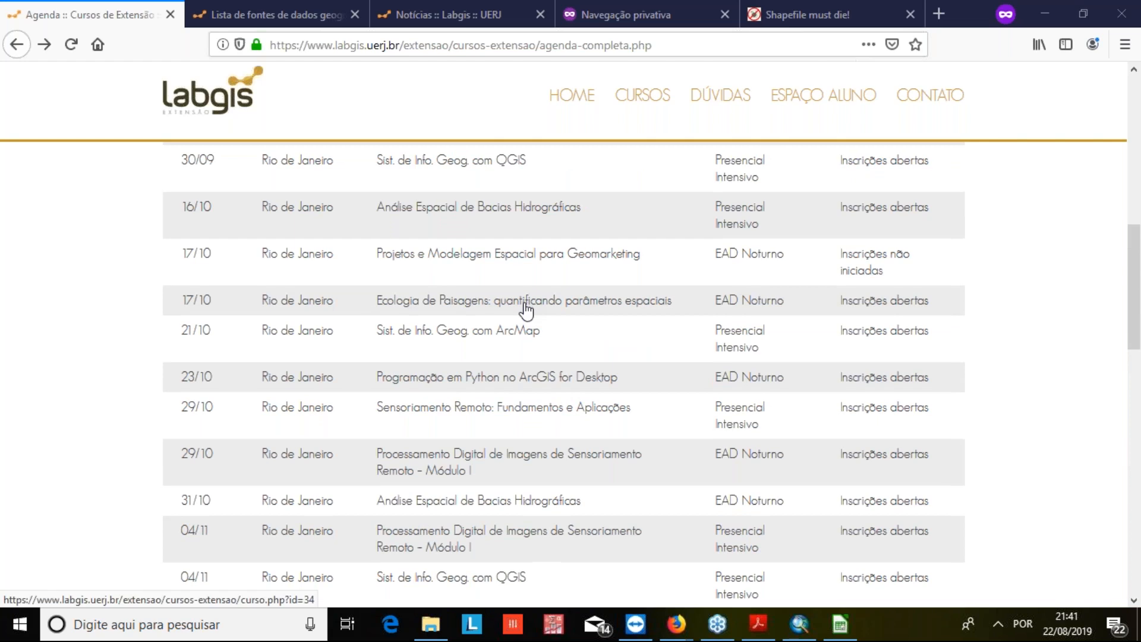
scroll(526, 311, "down", 1)
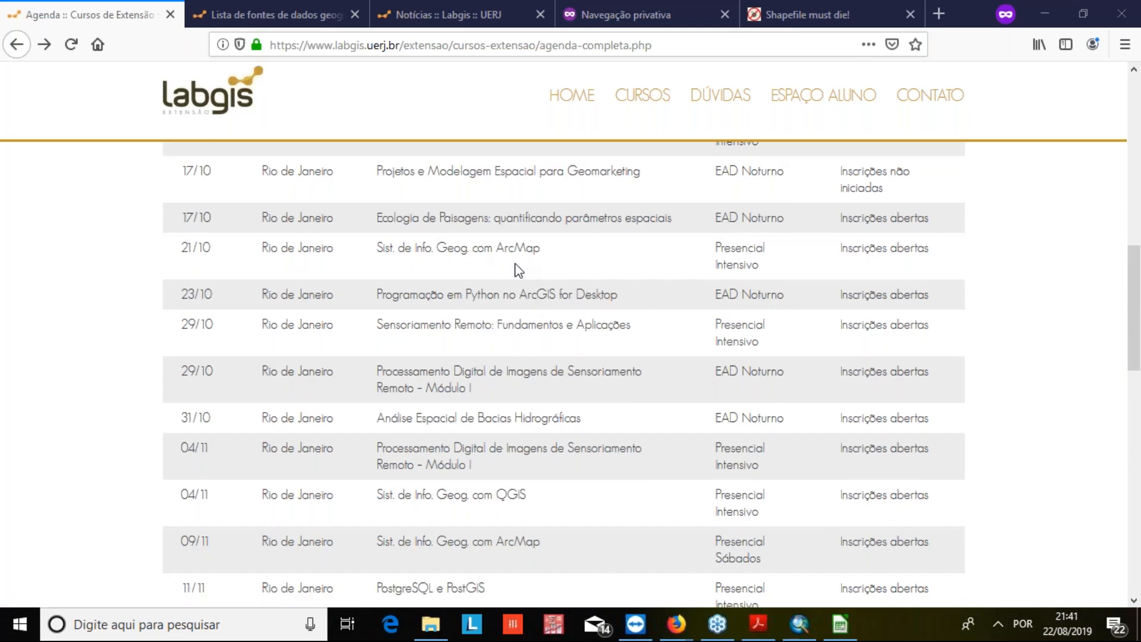
scroll(481, 255, "down", 4)
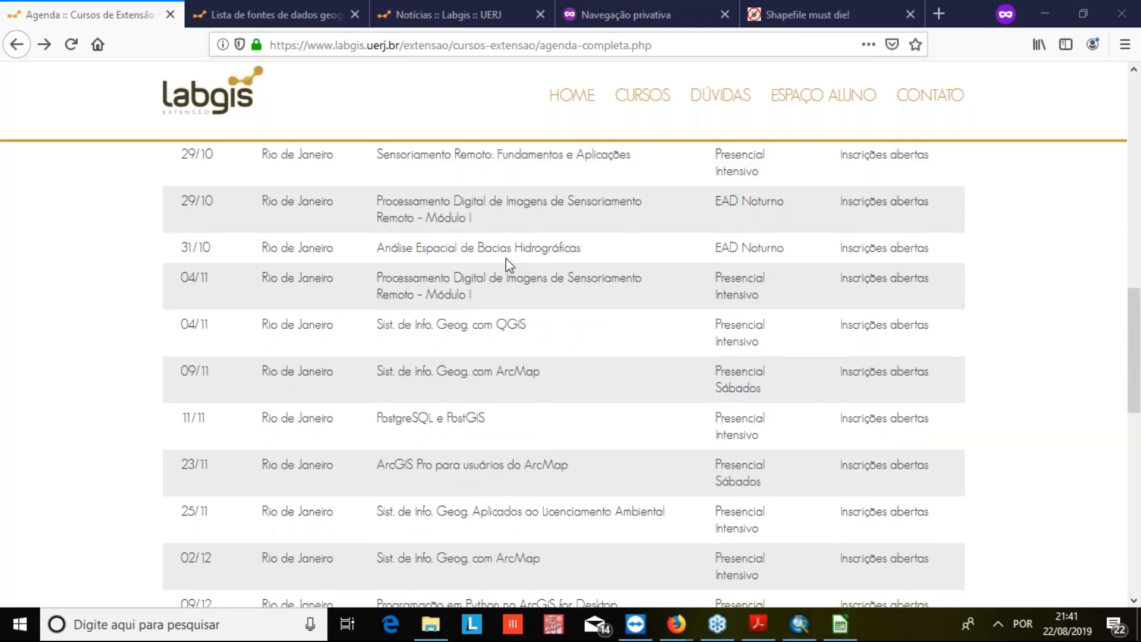
scroll(470, 265, "up", 8)
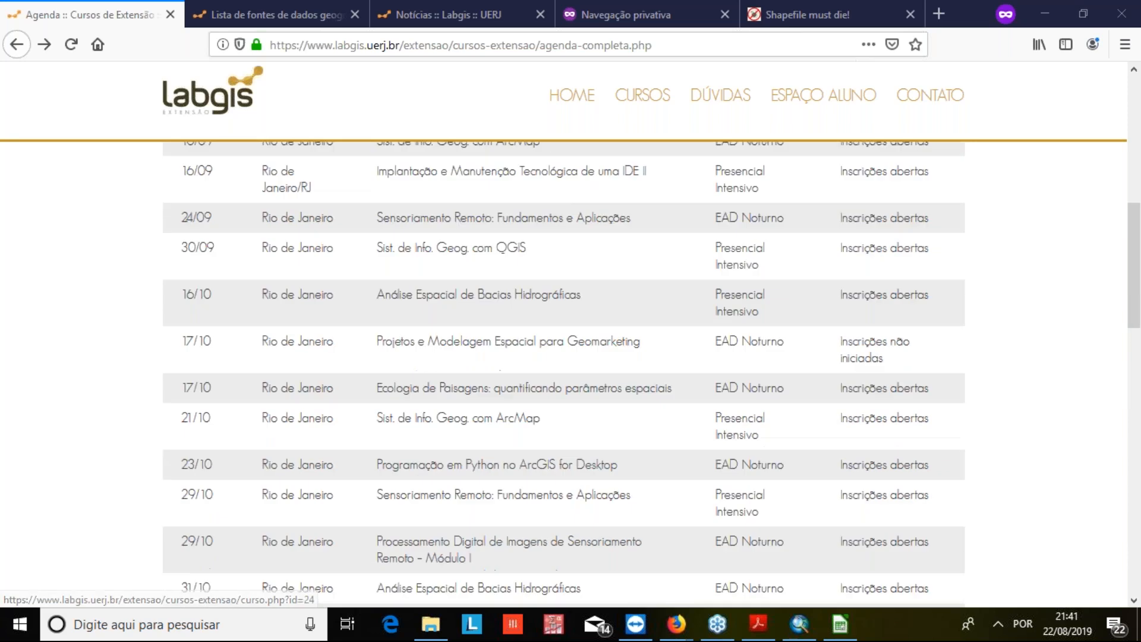
scroll(613, 220, "up", 10)
left_click(17, 45)
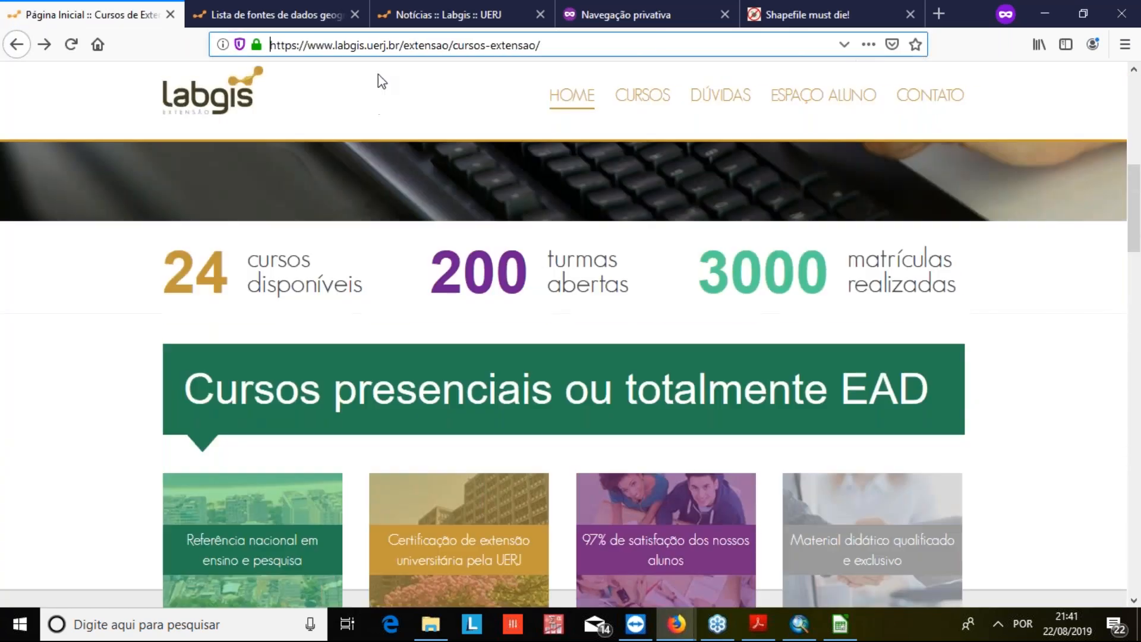
left_click_drag(400, 45, 753, 54)
key("BackSpace")
key("Return")
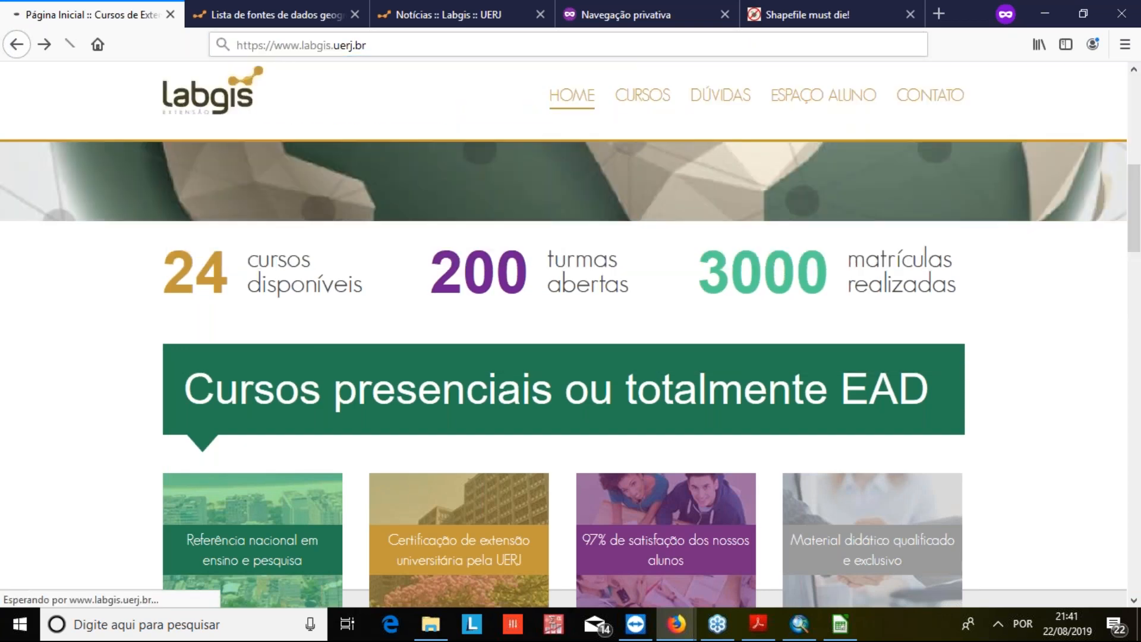
Step: Open the Gestão Pública section of the Labgis site and follow its GGP 2019 event content banner
scroll(452, 315, "down", 10)
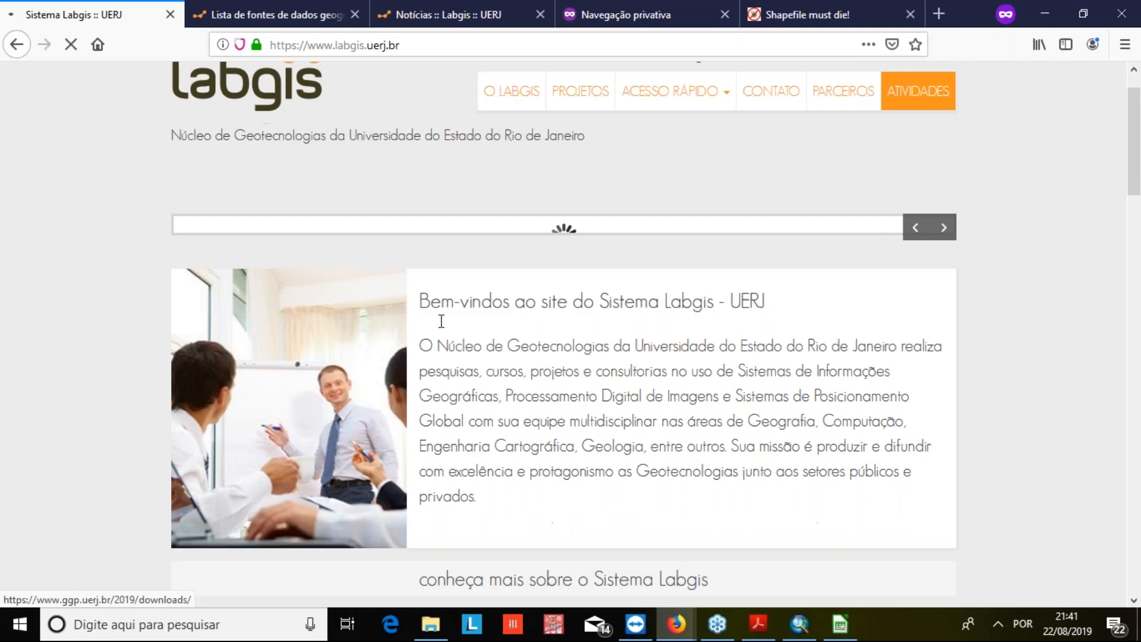
left_click(392, 439)
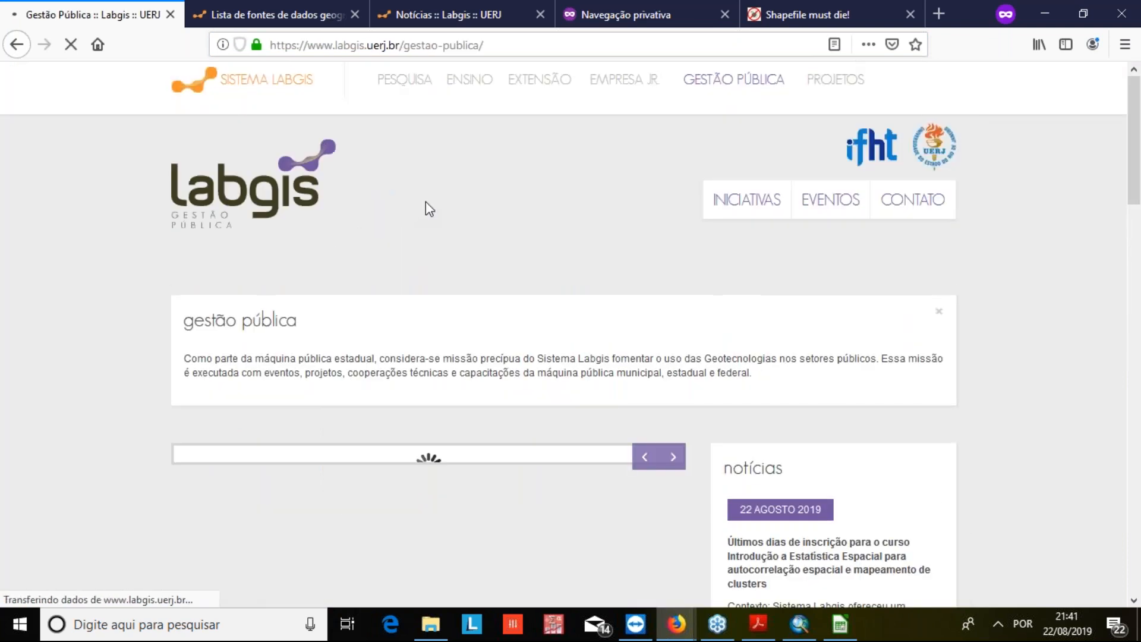
scroll(434, 209, "down", 5)
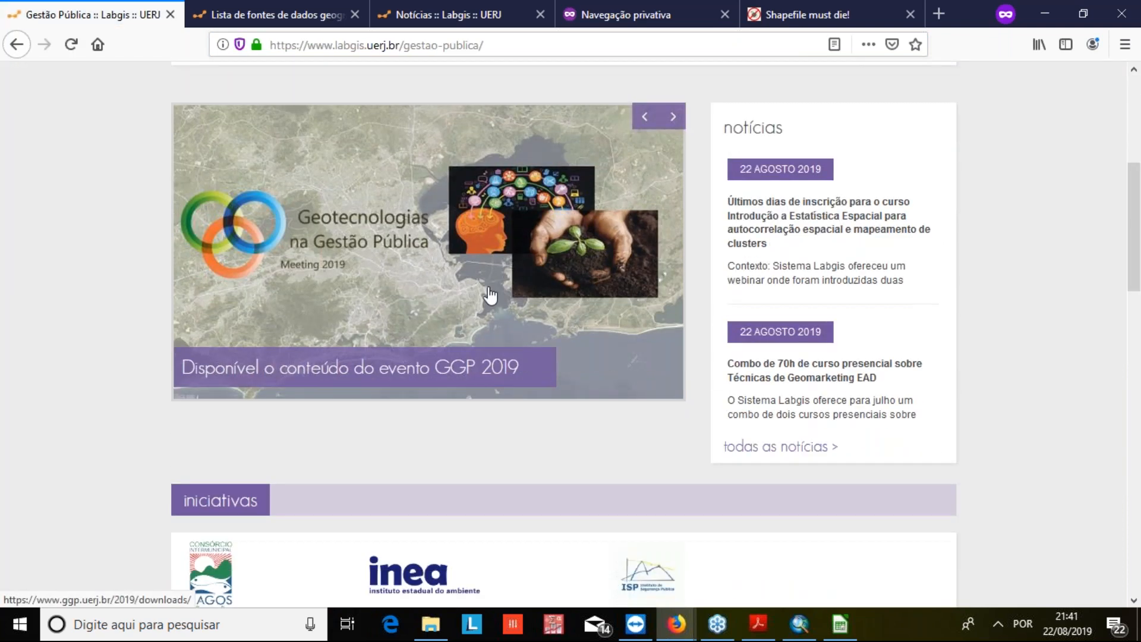
left_click(490, 294)
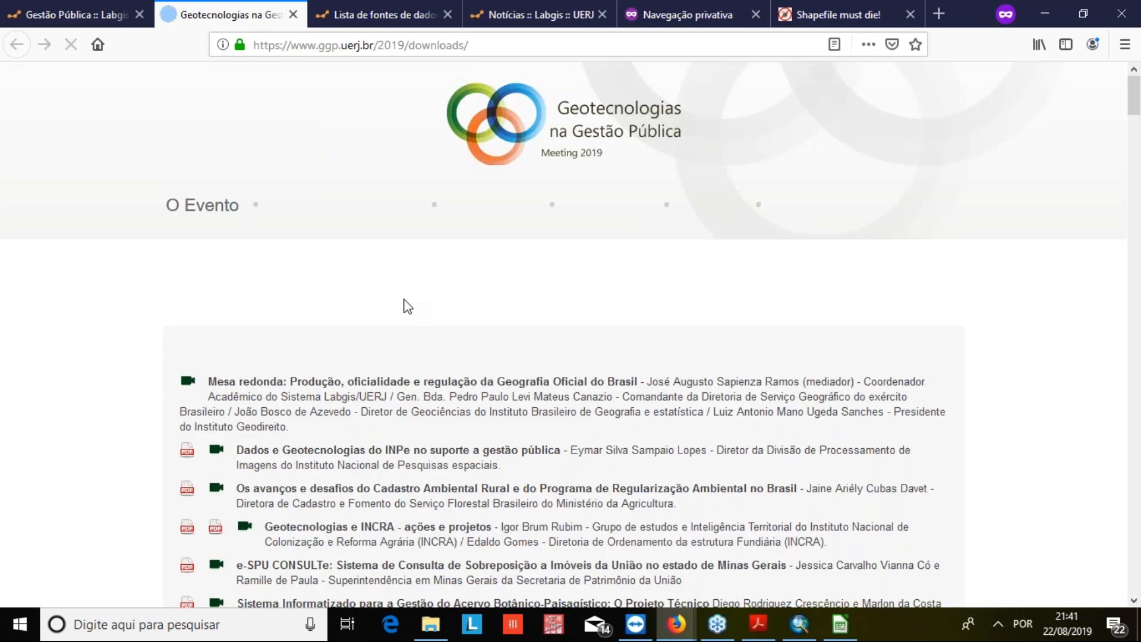
Step: Examine the speaker presentations and poster programme on the GGP 2019 downloads page and highlight the page's web address
scroll(443, 209, "down", 2)
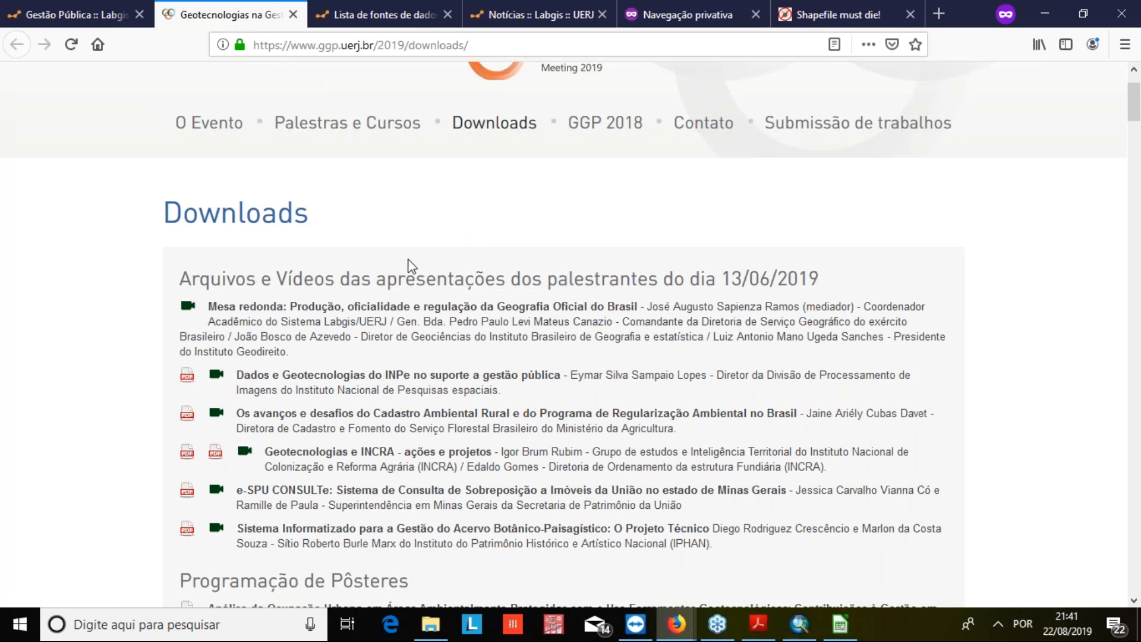
scroll(160, 374, "down", 4)
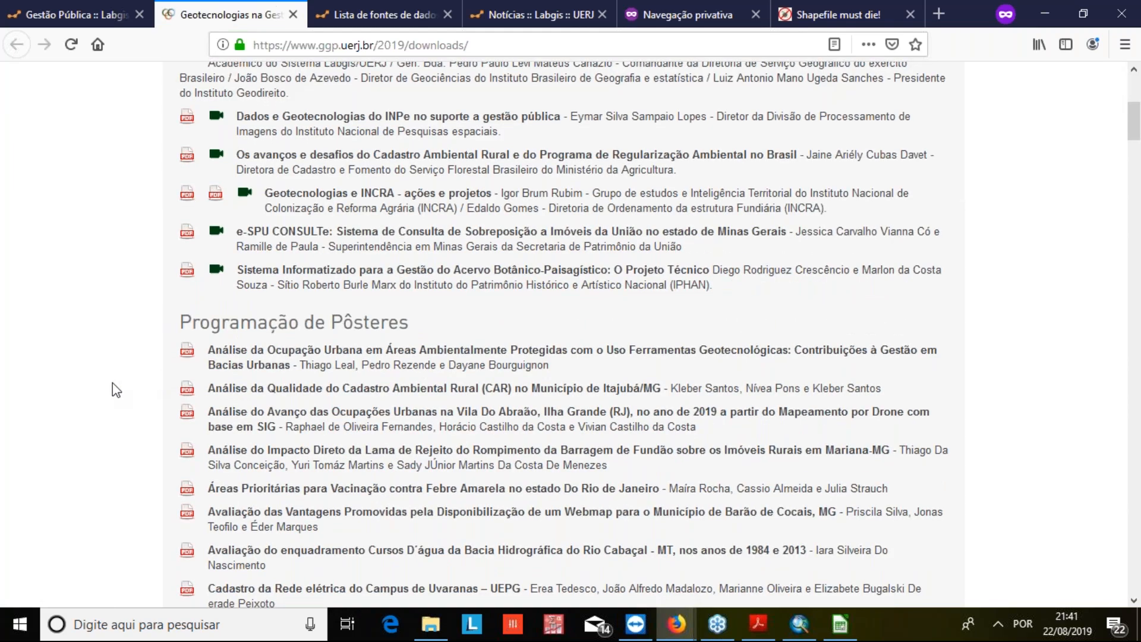
scroll(116, 385, "down", 3)
scroll(119, 378, "up", 2)
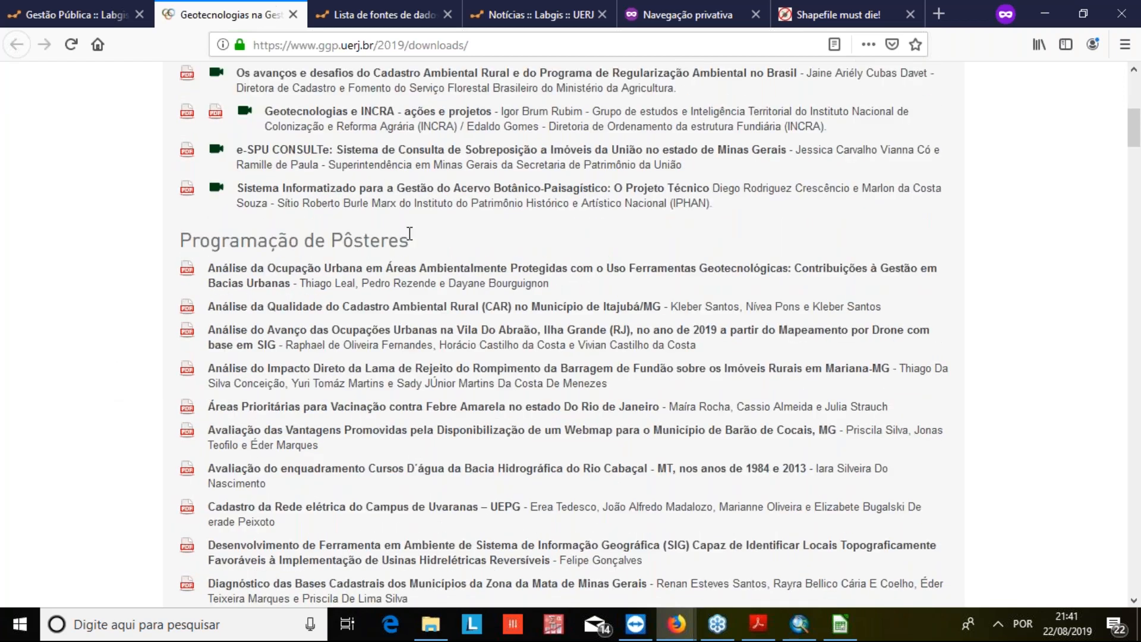
scroll(255, 279, "down", 1)
scroll(250, 282, "down", 2)
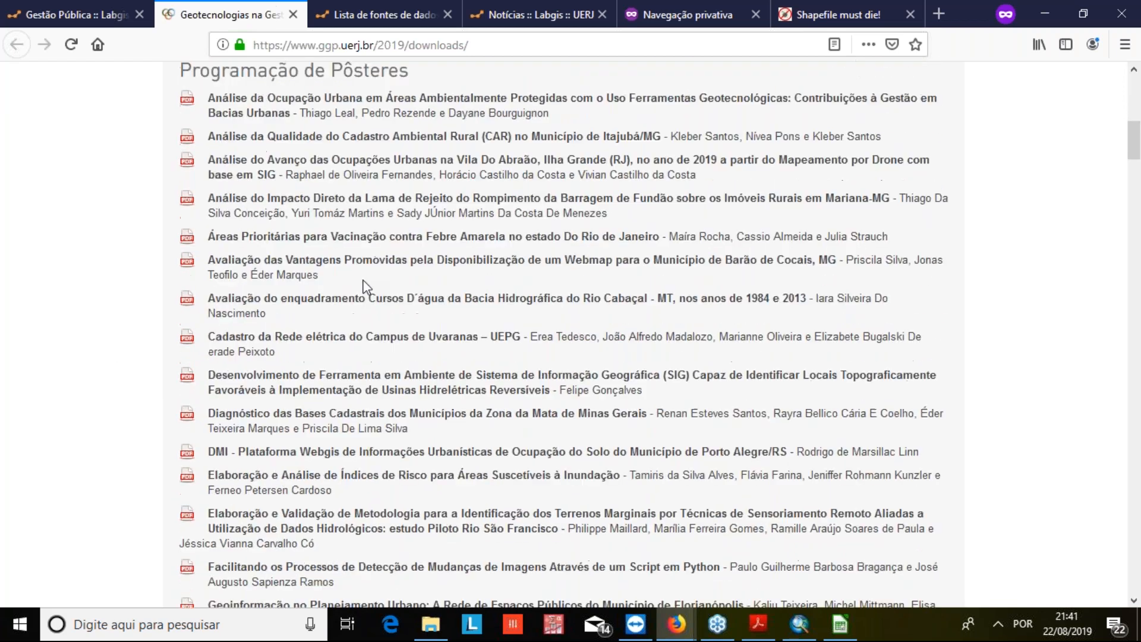
left_click(475, 44)
left_click(1020, 434)
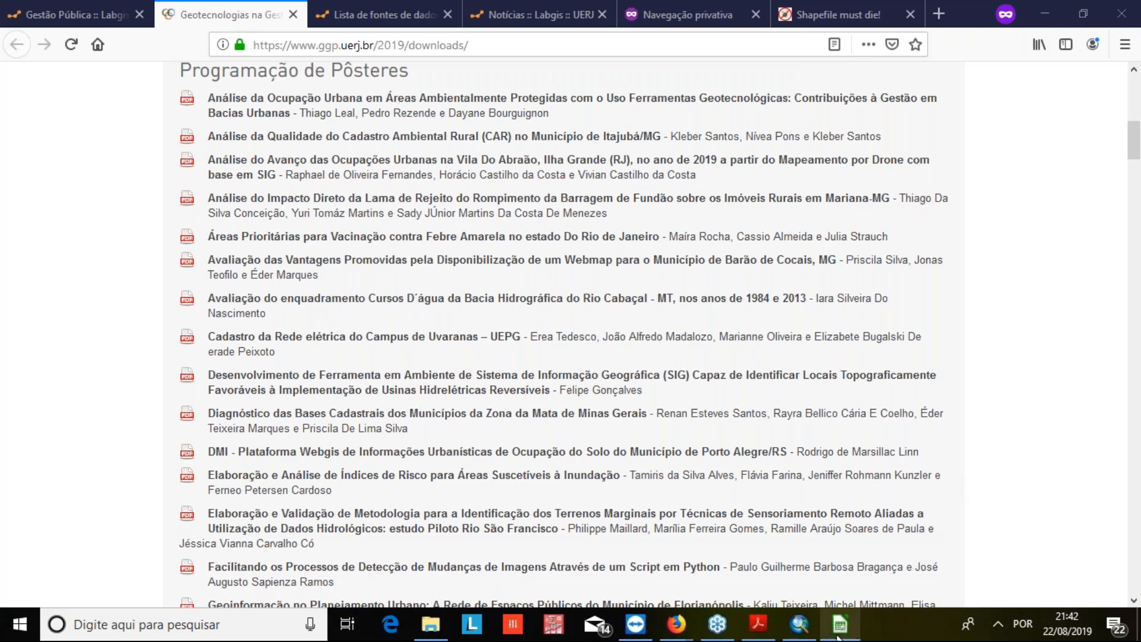
Step: Switch to Adobe Acrobat Reader and show the title page of the "Do endereço à coordenada – geocodificando no ArcMap" presentation
left_click(766, 627)
scroll(666, 458, "up", 5)
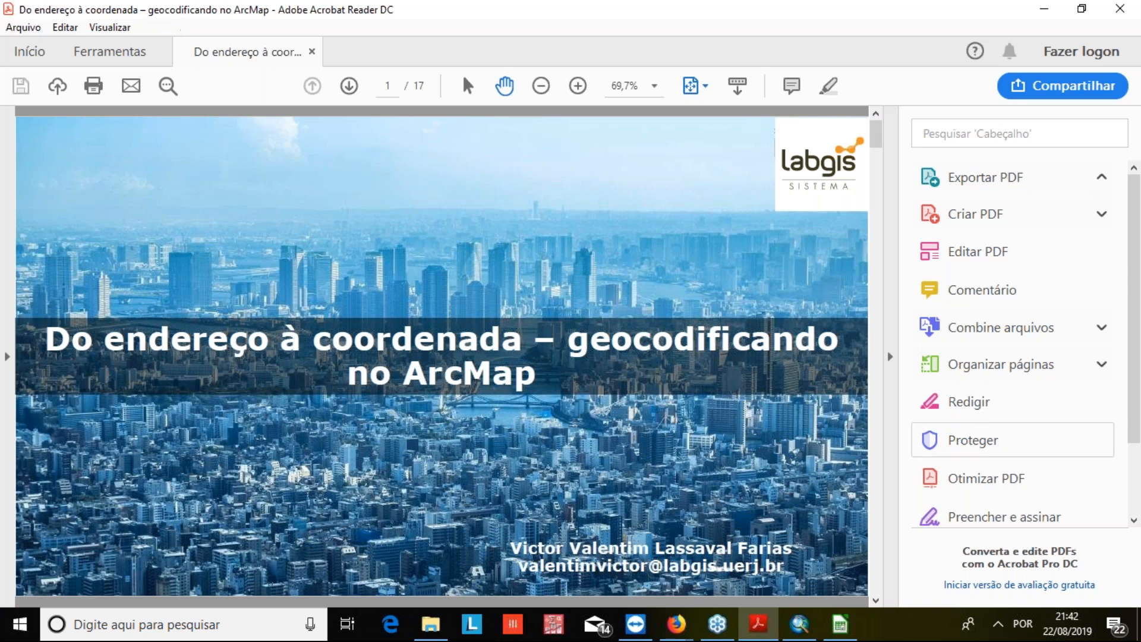
left_click(959, 420)
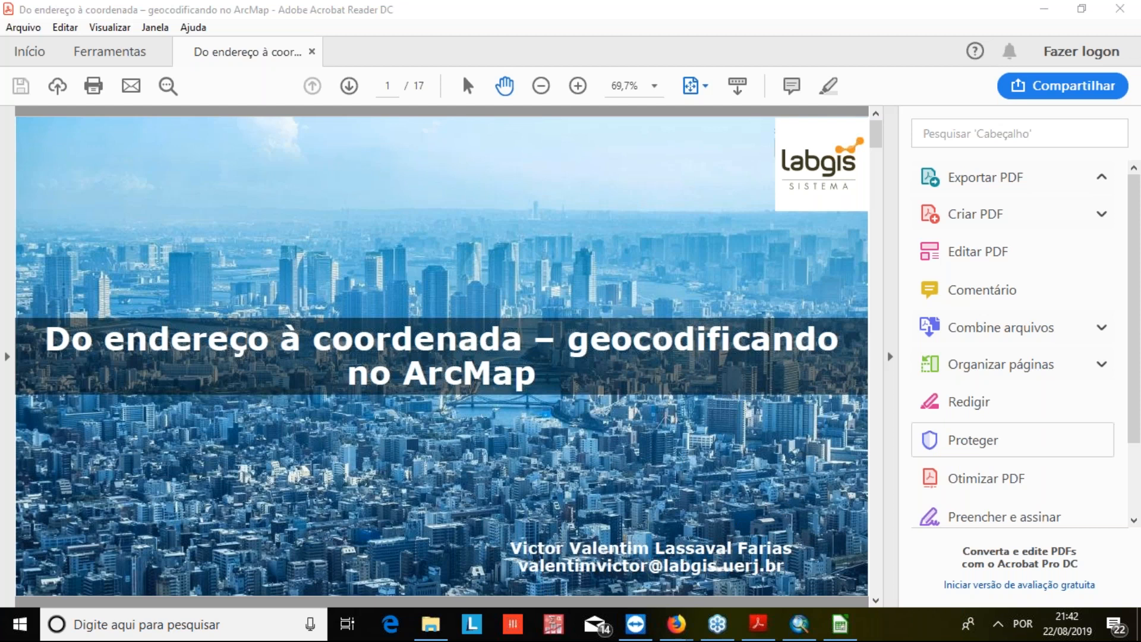